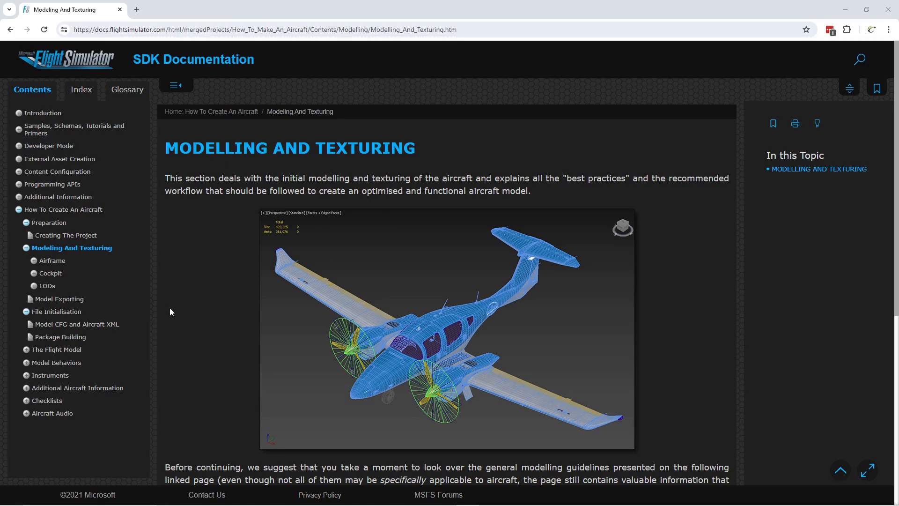
Look over the Modeling And Texturing page, and open the Airframe section's File Setup page to read the plane positioning rules.
scroll(200, 300, down, 6)
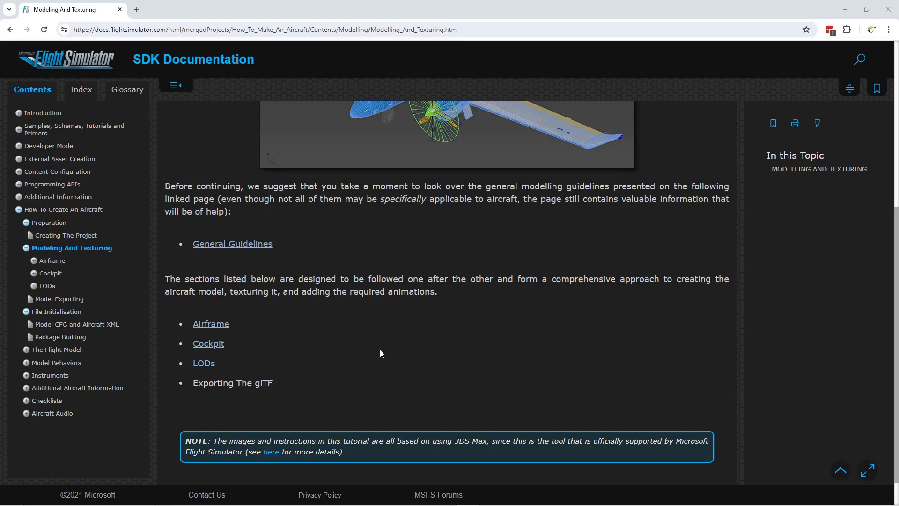
click(43, 261)
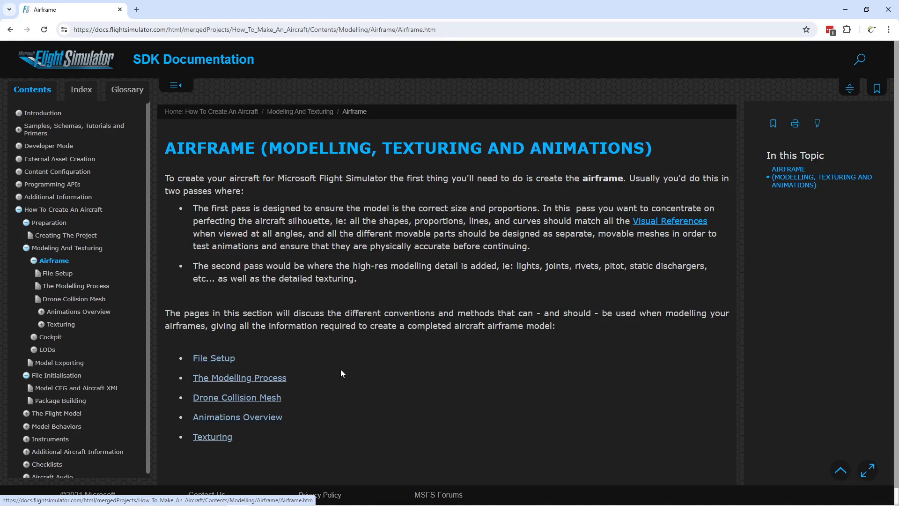
click(49, 277)
scroll(561, 341, down, 1)
scroll(563, 326, down, 6)
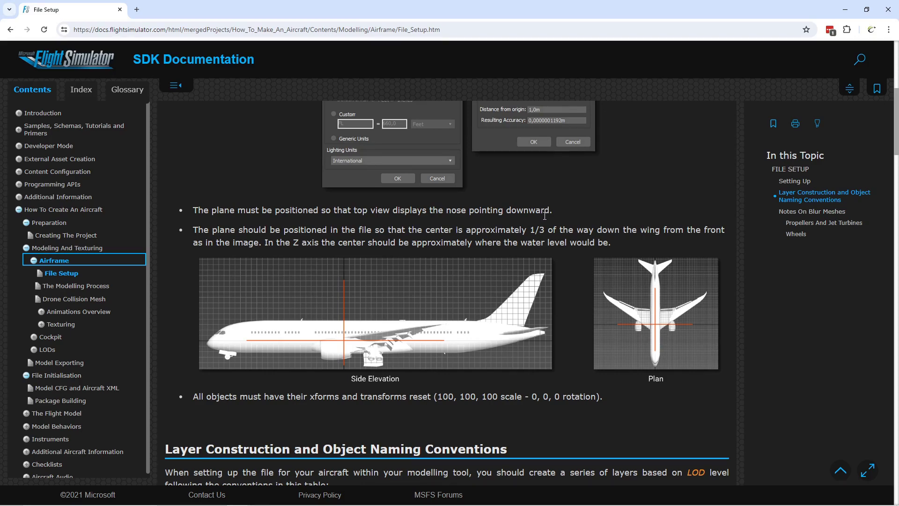
Read the File Setup page's layer construction and object naming conventions, including the table of body part object names.
scroll(541, 219, down, 5)
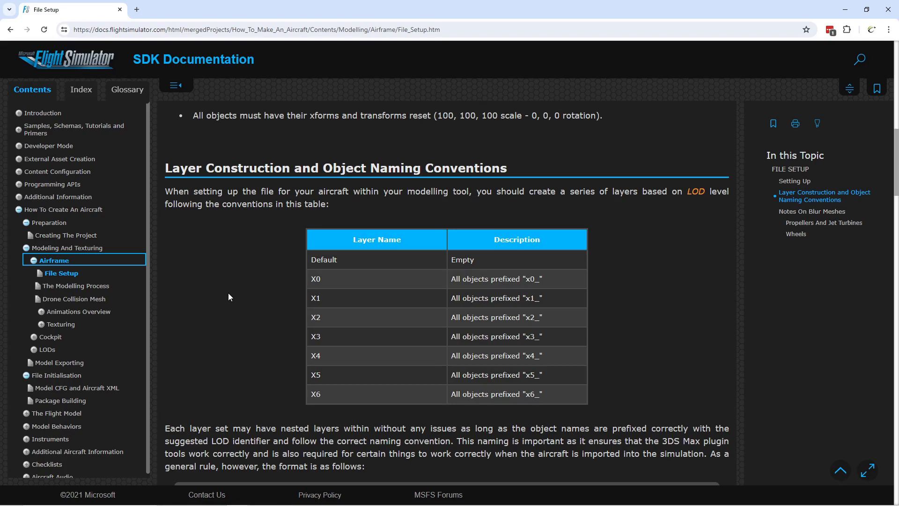
scroll(224, 291, down, 8)
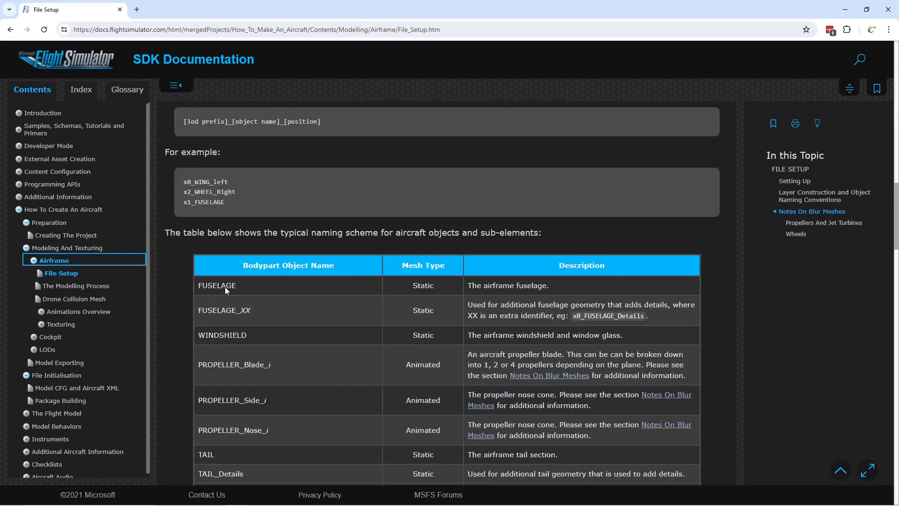
scroll(297, 322, down, 2)
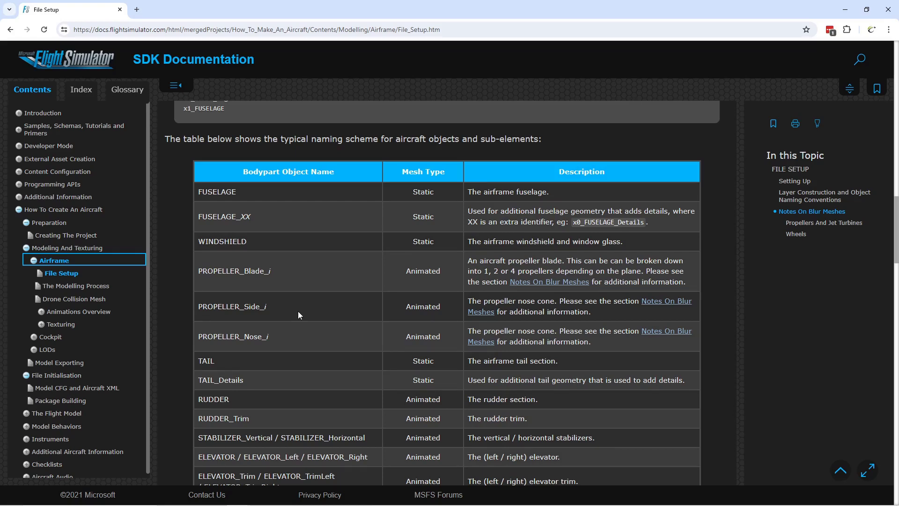
scroll(299, 313, down, 6)
scroll(299, 313, down, 7)
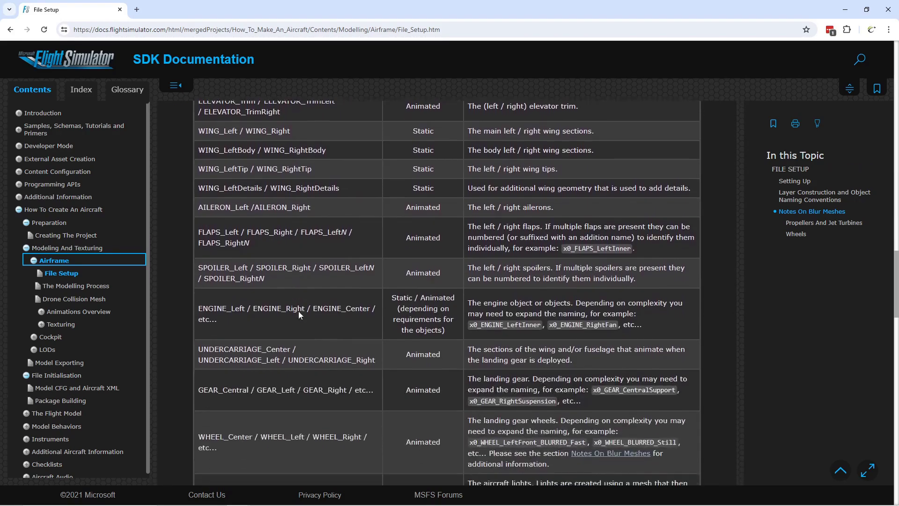
scroll(299, 311, down, 6)
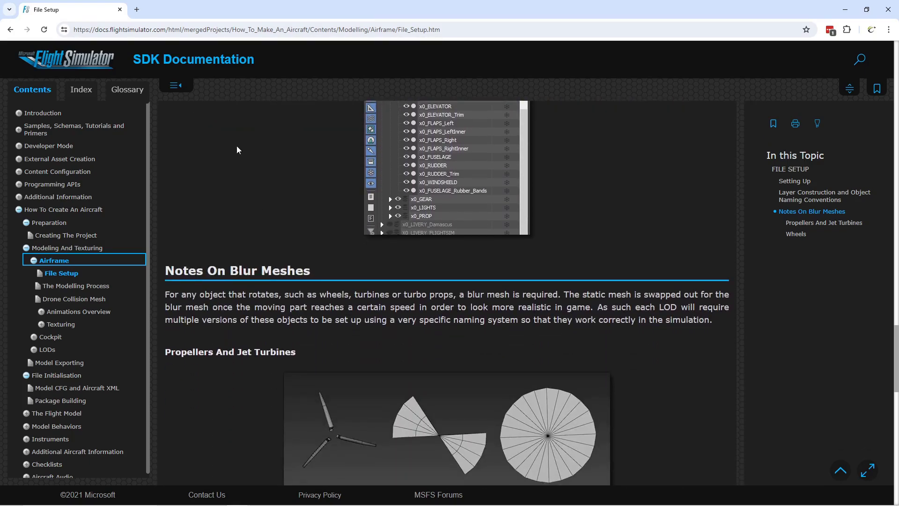
Examine the Notes On Blur Meshes section, covering the mesh states and naming for propellers, jet turbines and wheels.
scroll(216, 213, down, 2)
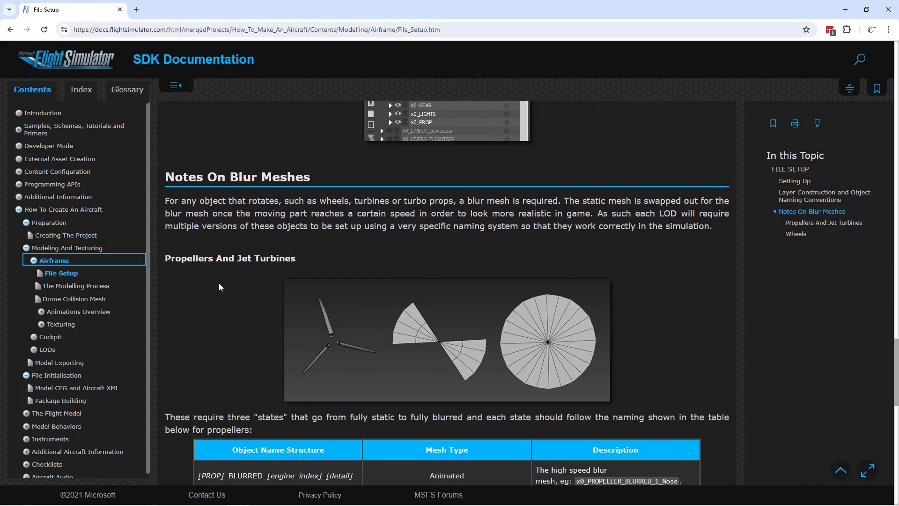
scroll(215, 272, down, 2)
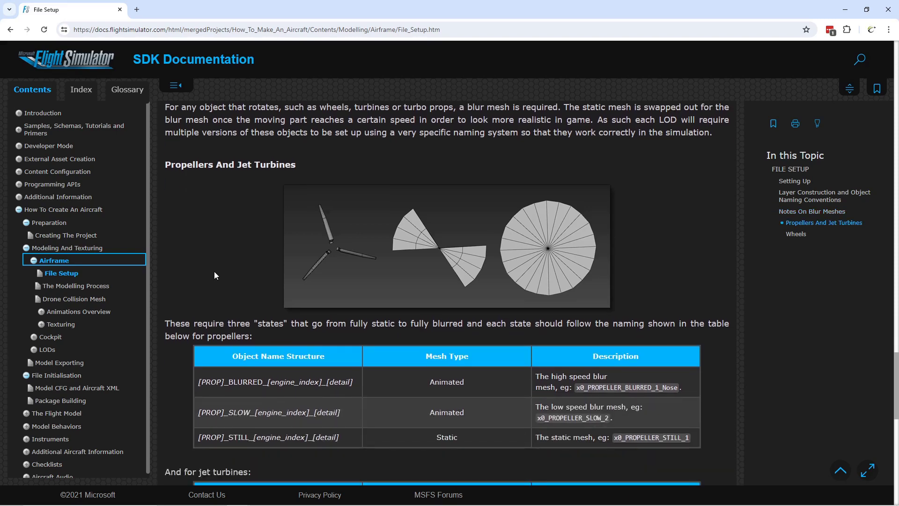
scroll(208, 218, down, 9)
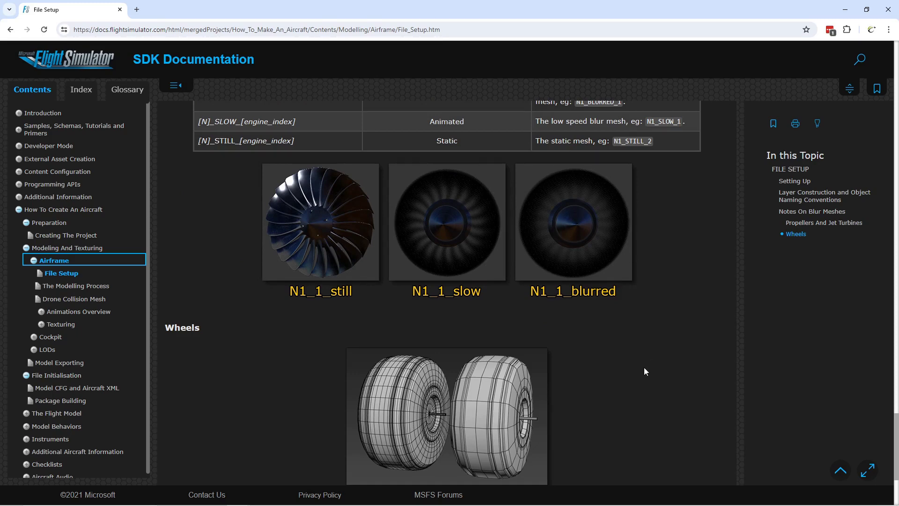
scroll(634, 355, down, 2)
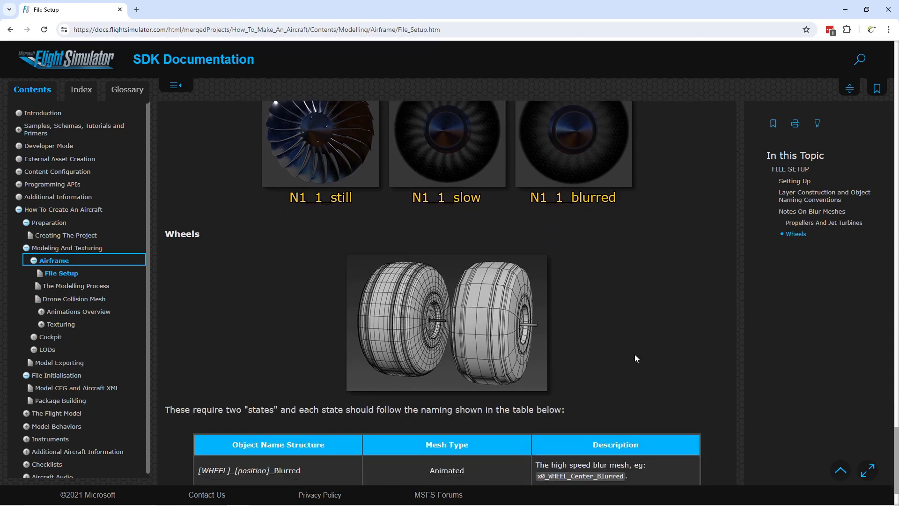
scroll(195, 315, down, 2)
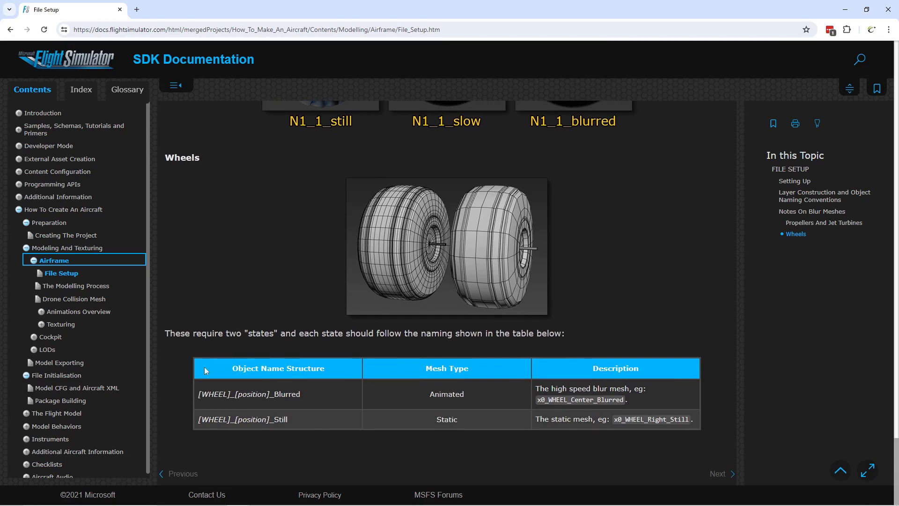
scroll(239, 286, up, 12)
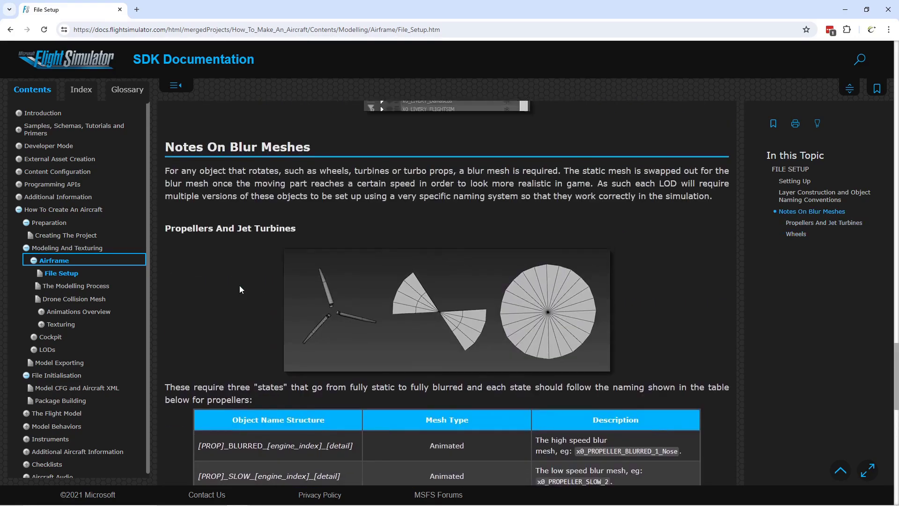
Open The Modelling Process page and examine the Airframe Poly Count table and the Safety Cuts example with its smoothed view.
click(99, 286)
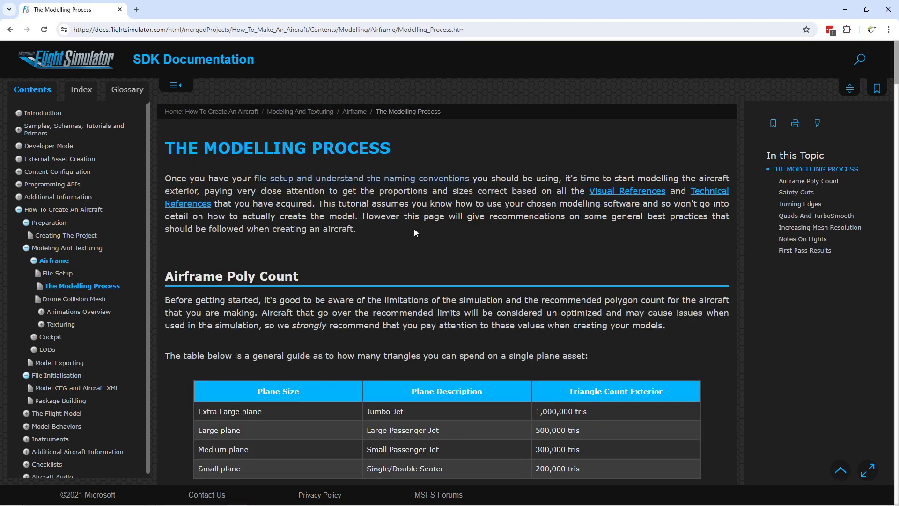
scroll(499, 195, down, 3)
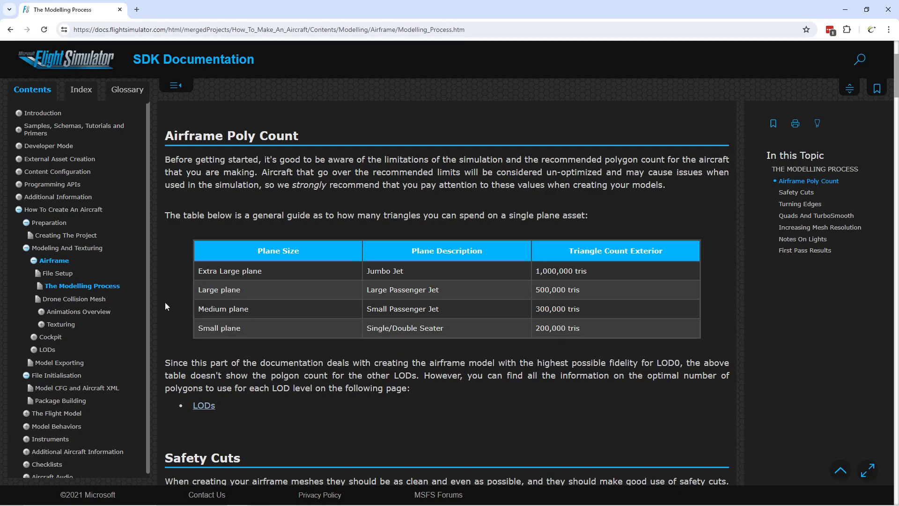
scroll(166, 307, down, 5)
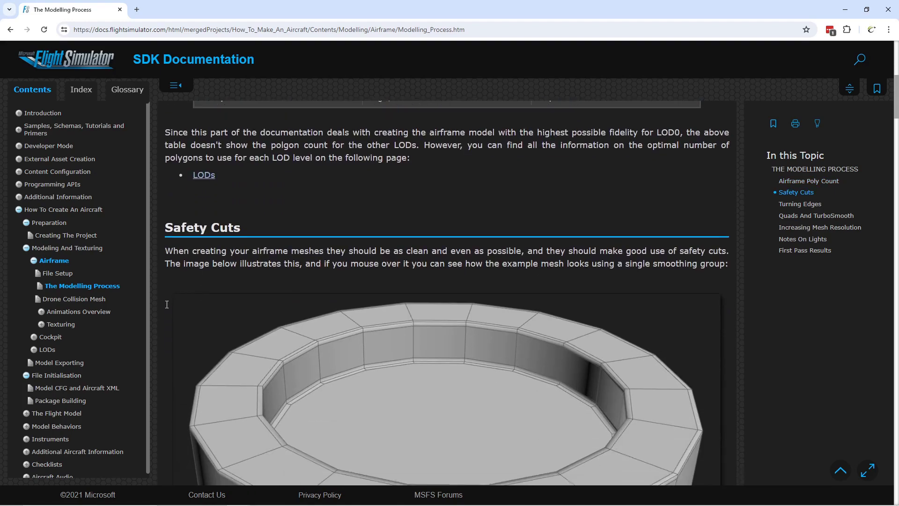
scroll(162, 315, down, 2)
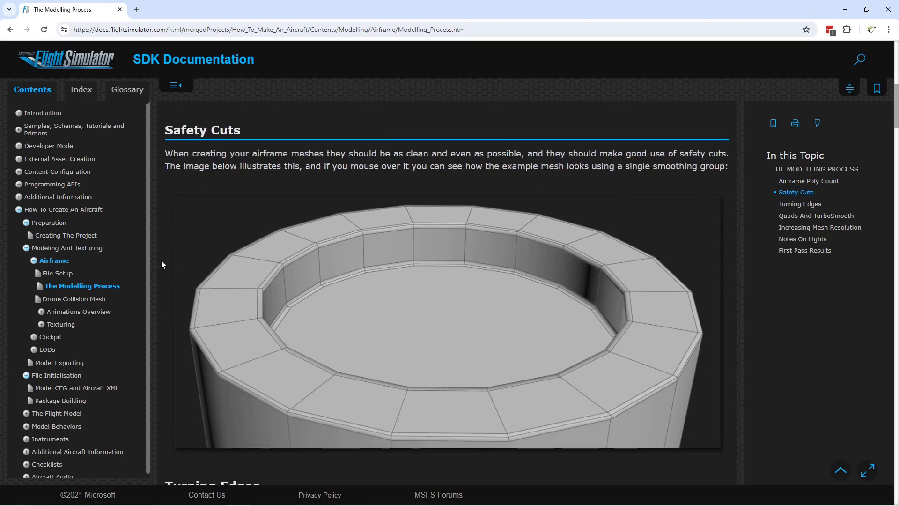
mouse_move(195, 210)
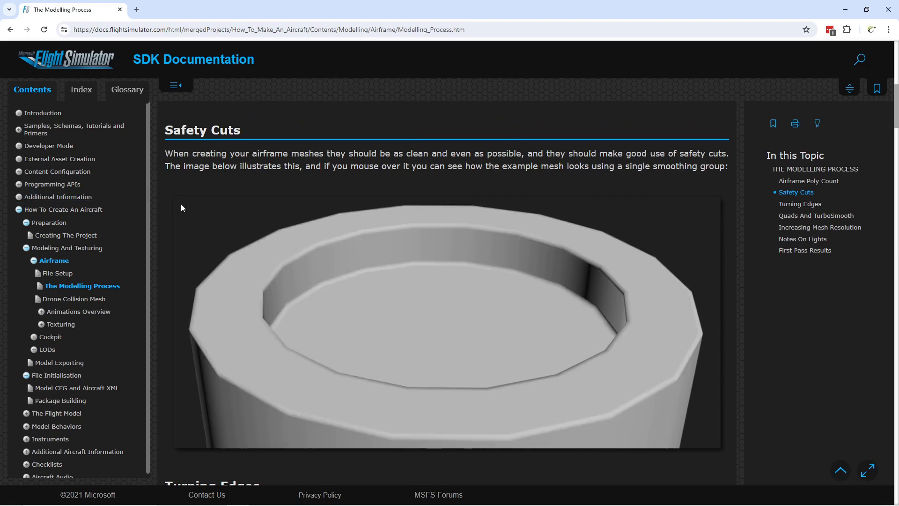
Examine the Turning Edges section and compare the bad and good 747 fuselage images with and without wireframe.
scroll(181, 204, down, 8)
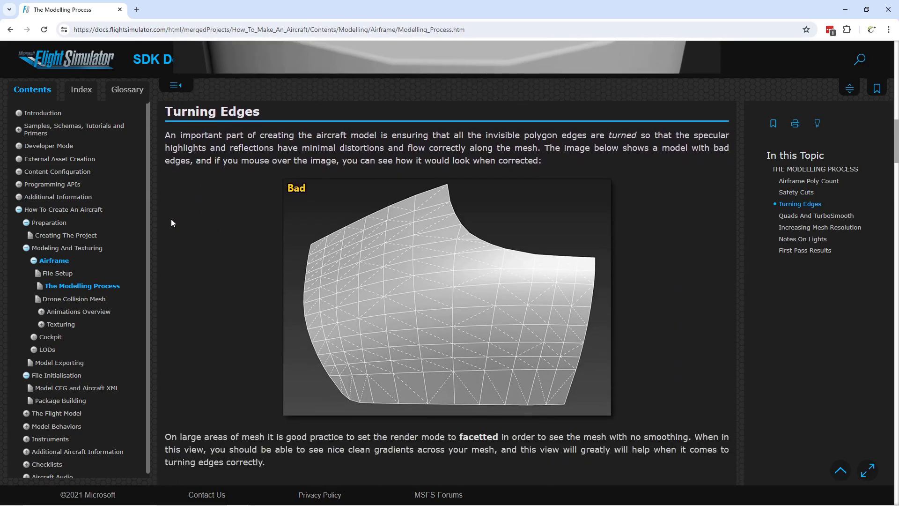
mouse_move(300, 378)
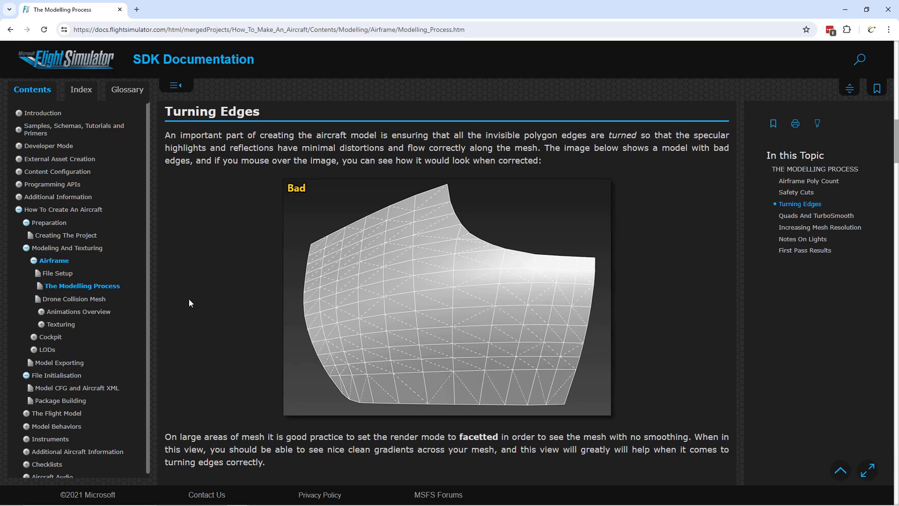
scroll(189, 303, down, 8)
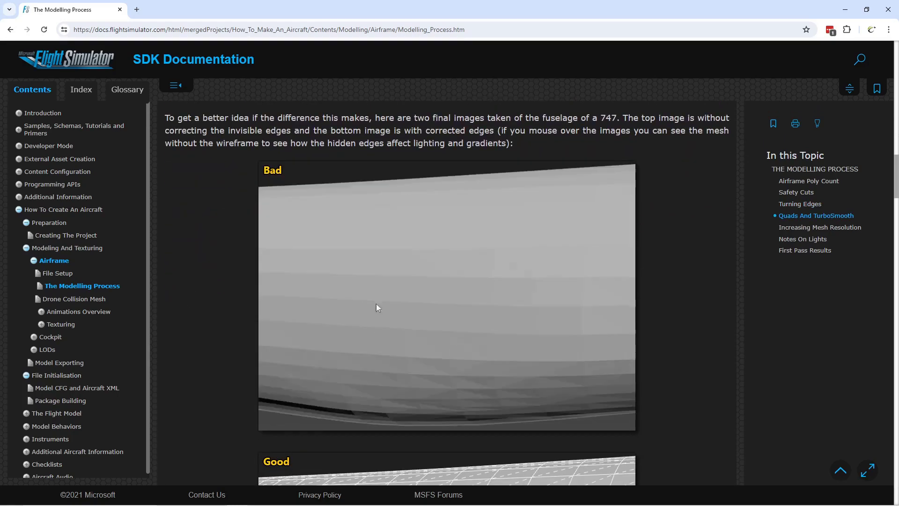
scroll(150, 297, down, 1)
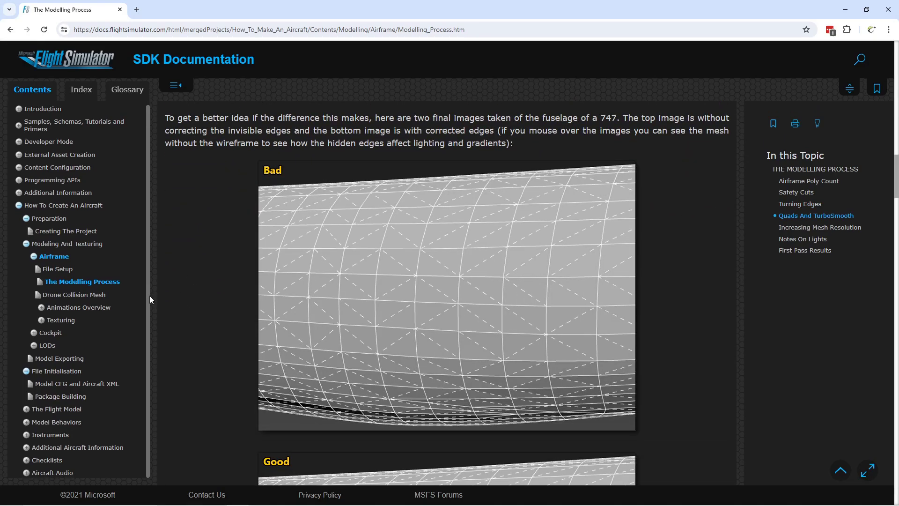
scroll(196, 290, down, 6)
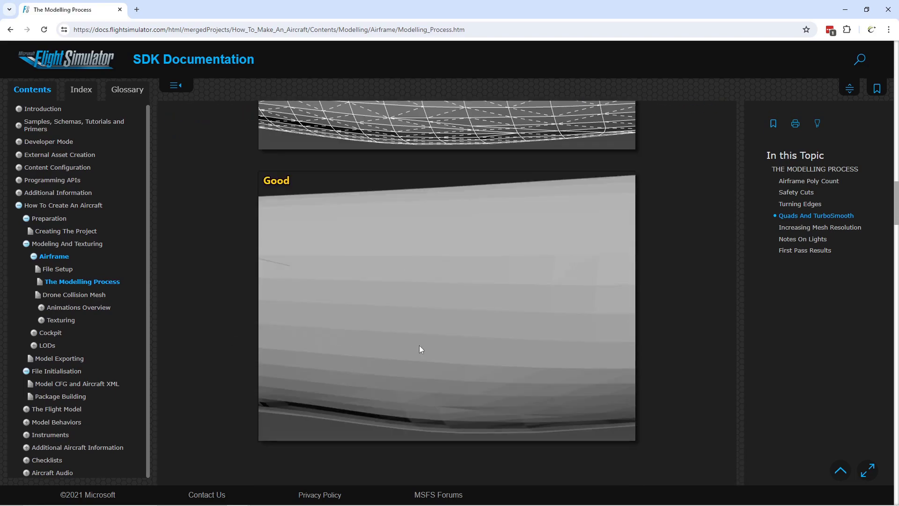
scroll(420, 349, up, 3)
scroll(420, 349, down, 4)
Read the guidance on quads with TurboSmooth and on increasing mesh resolution with Flow Connect and Set Flow.
scroll(203, 274, down, 8)
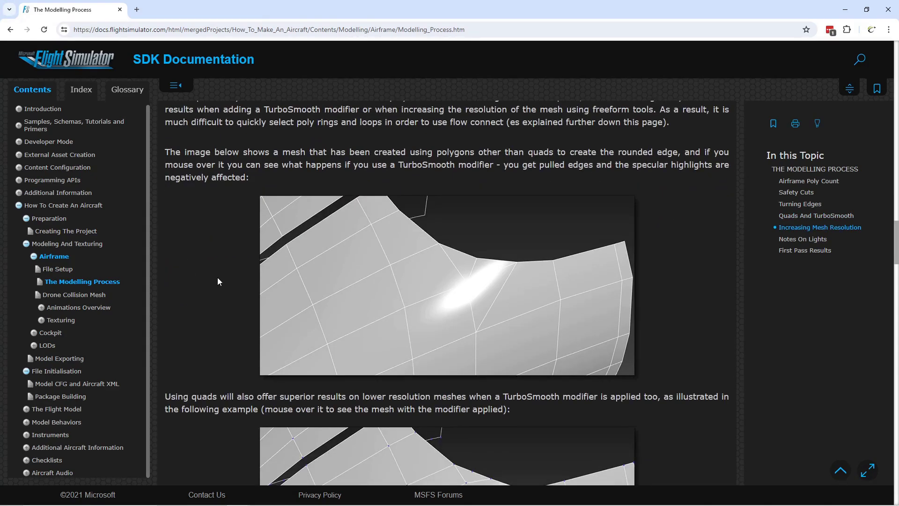
scroll(217, 277, down, 7)
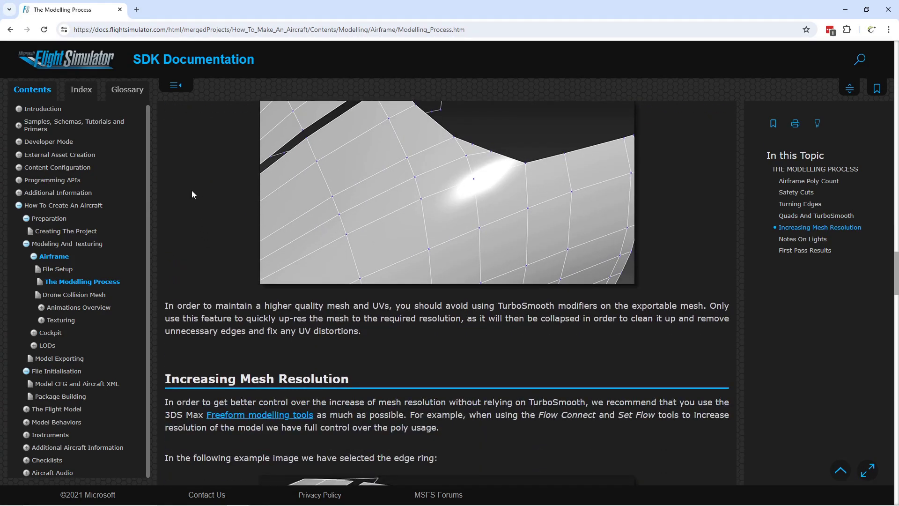
scroll(185, 200, down, 5)
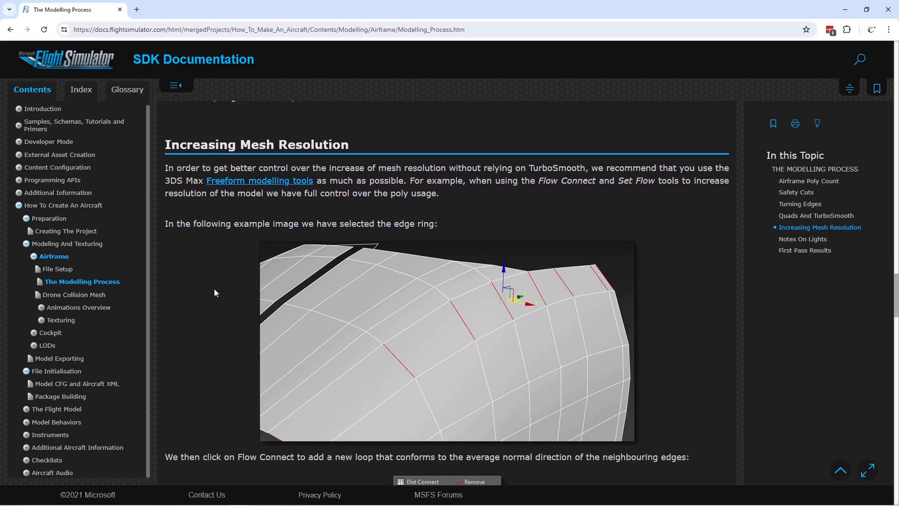
scroll(215, 293, down, 2)
scroll(214, 293, down, 2)
scroll(215, 293, down, 3)
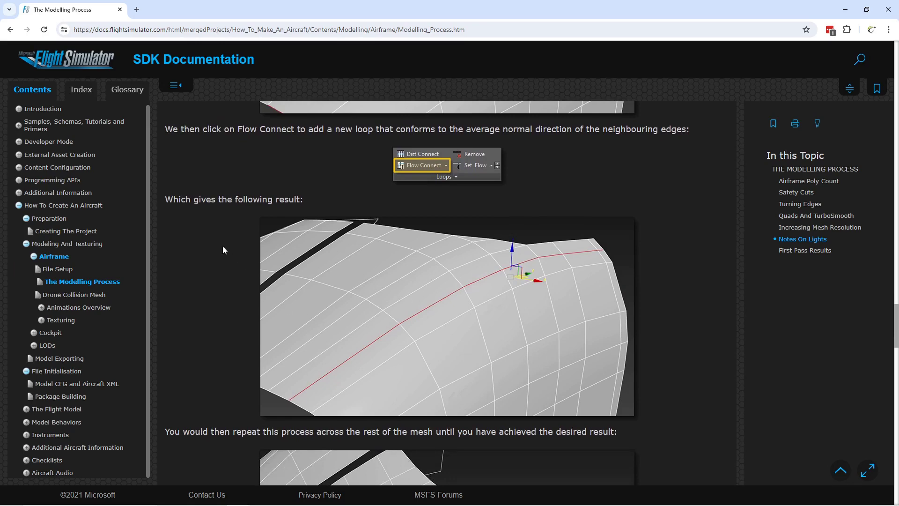
scroll(210, 249, down, 7)
scroll(209, 255, down, 9)
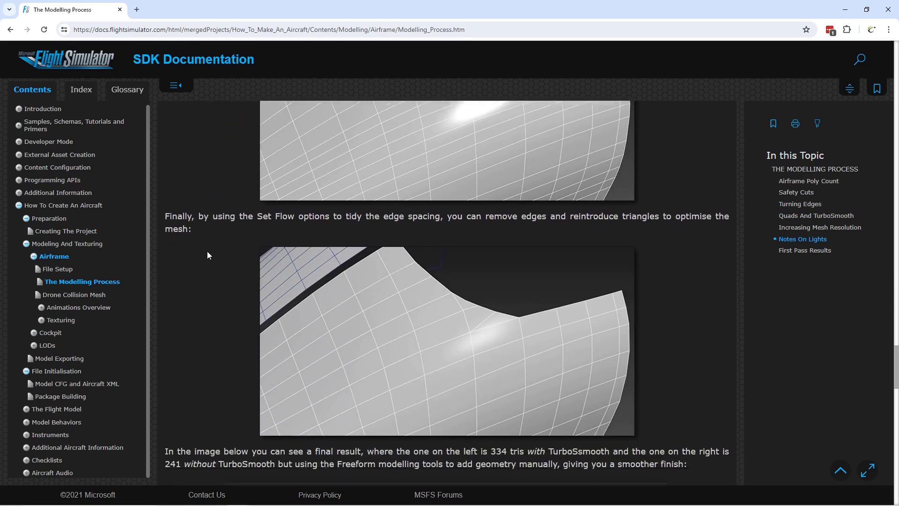
scroll(208, 255, down, 4)
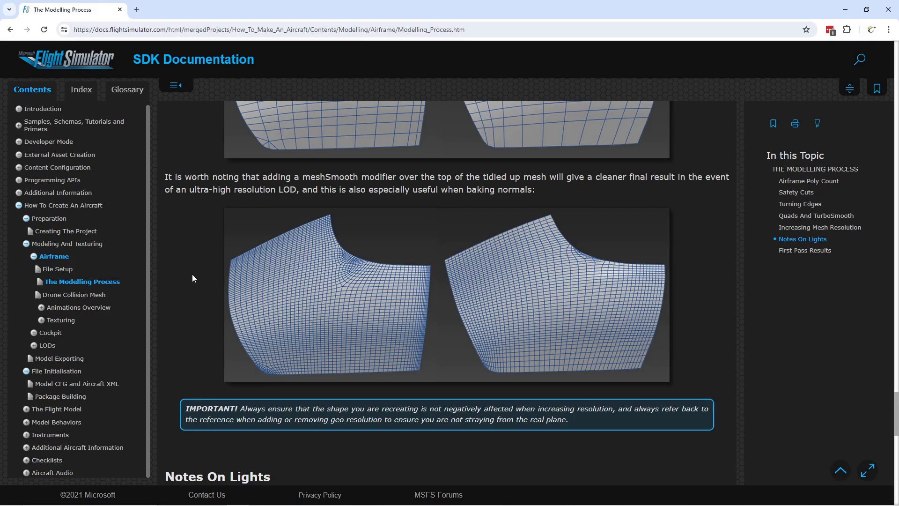
Open the Drone Collision Mesh page and read its DRONE_COLLISION_IN mesh requirements, material settings and cockpit example.
click(94, 295)
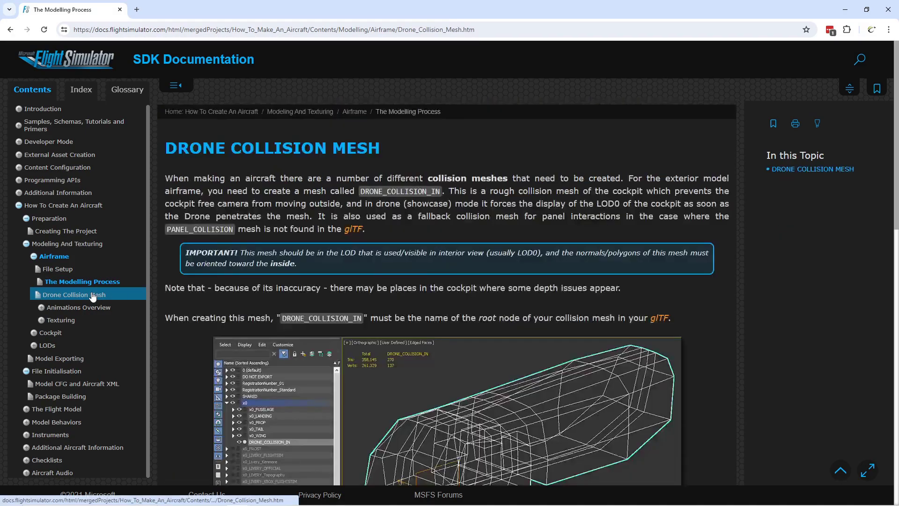
scroll(182, 308, down, 4)
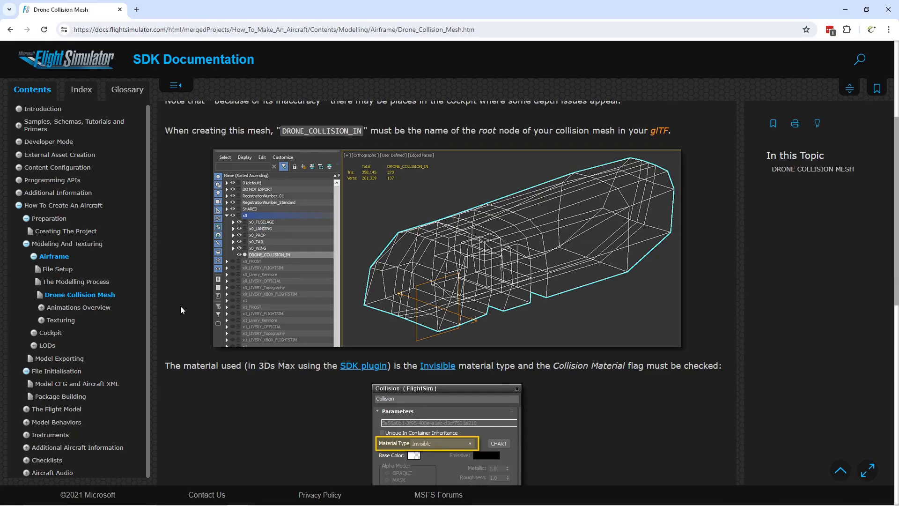
scroll(171, 265, up, 3)
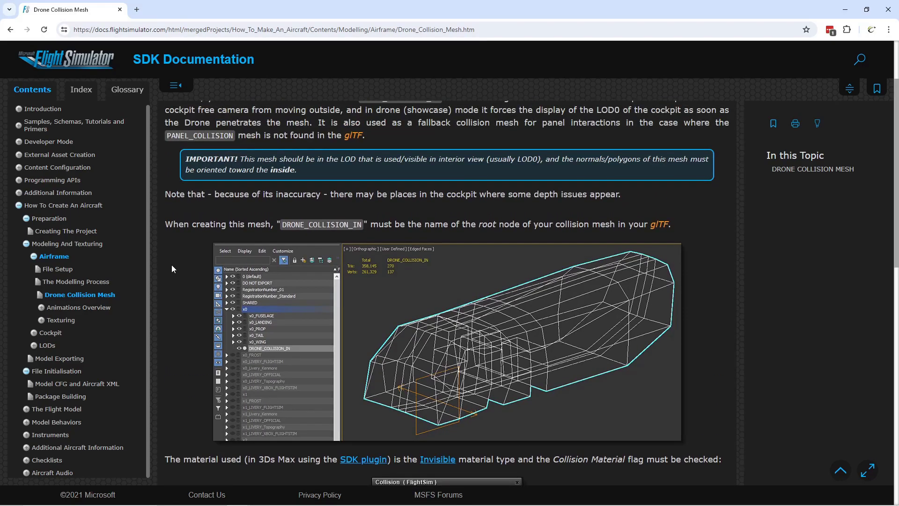
scroll(171, 265, down, 3)
scroll(171, 265, down, 10)
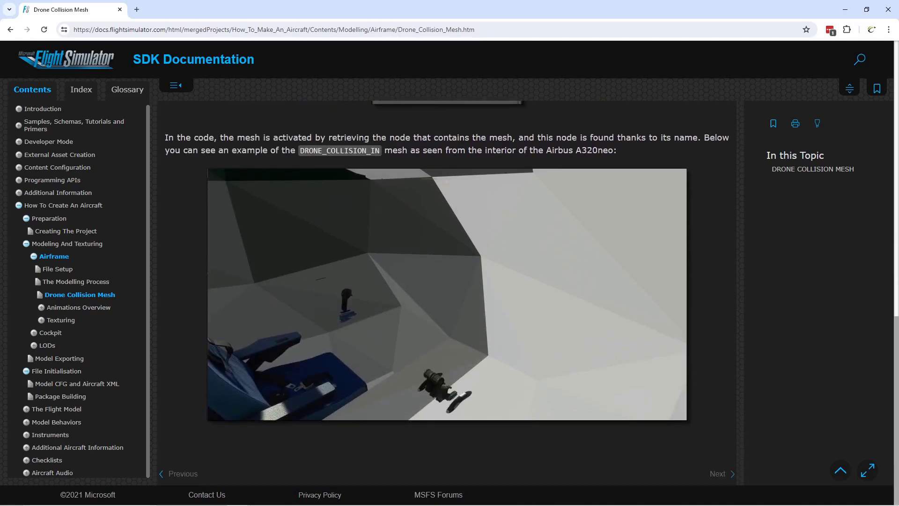
Open the Animations Overview page and read its General guidance and the recommended 3DS Max Time Configuration setup.
click(79, 307)
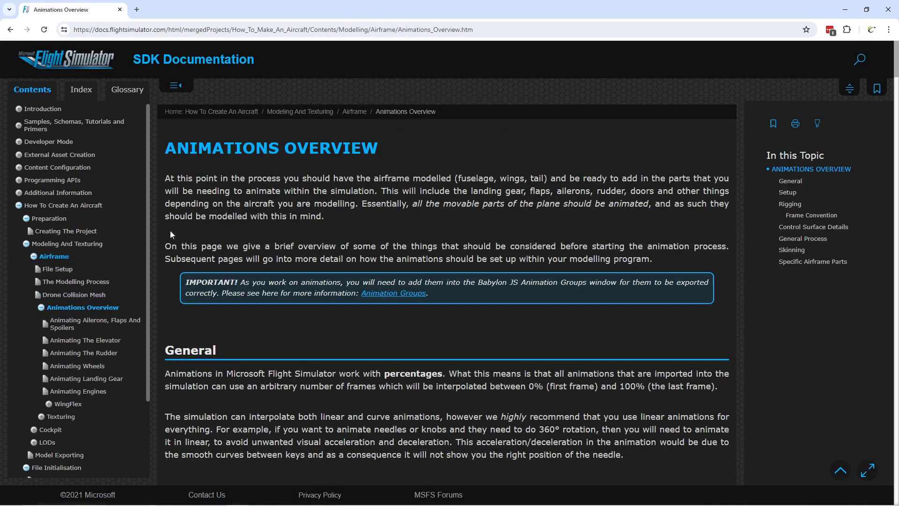
scroll(291, 240, down, 4)
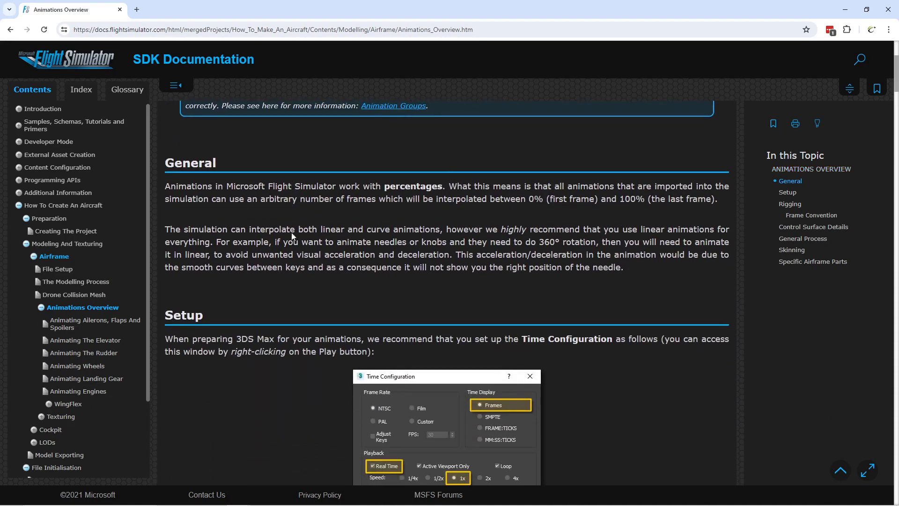
scroll(292, 239, down, 2)
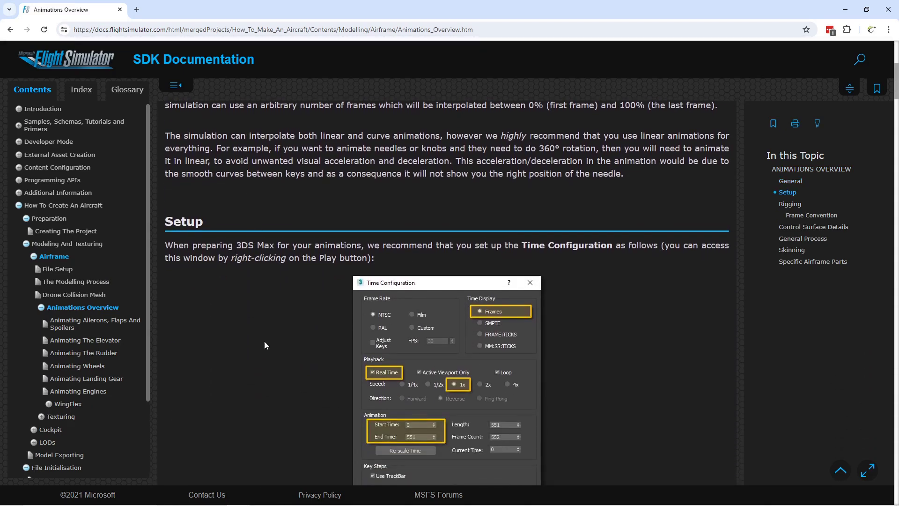
Browse the animation pages for ailerons, flaps and spoilers, elevator, rudder, wheels, landing gear, engines and WingFlex.
click(120, 327)
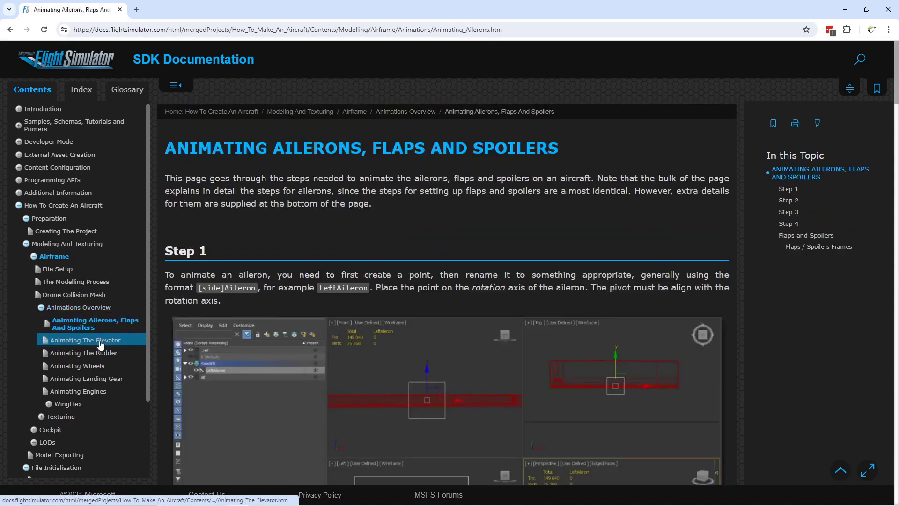
click(100, 345)
click(96, 355)
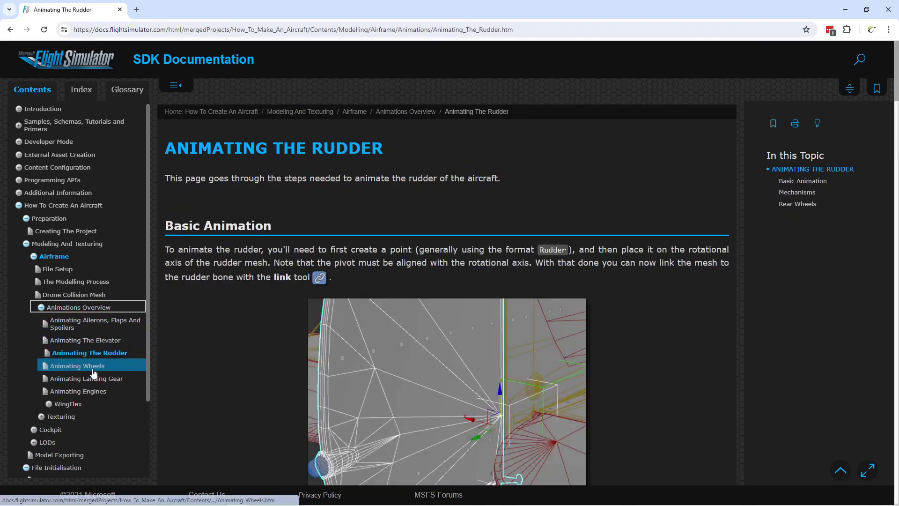
click(92, 370)
click(92, 380)
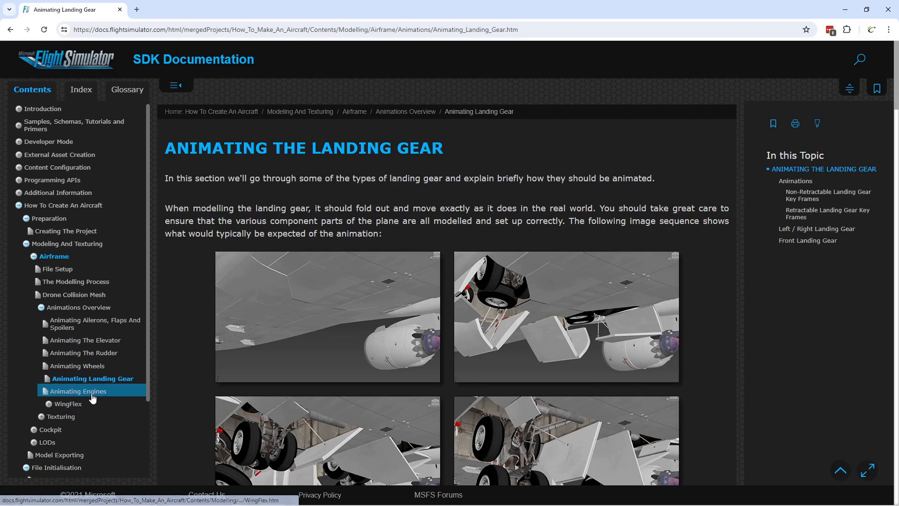
click(91, 393)
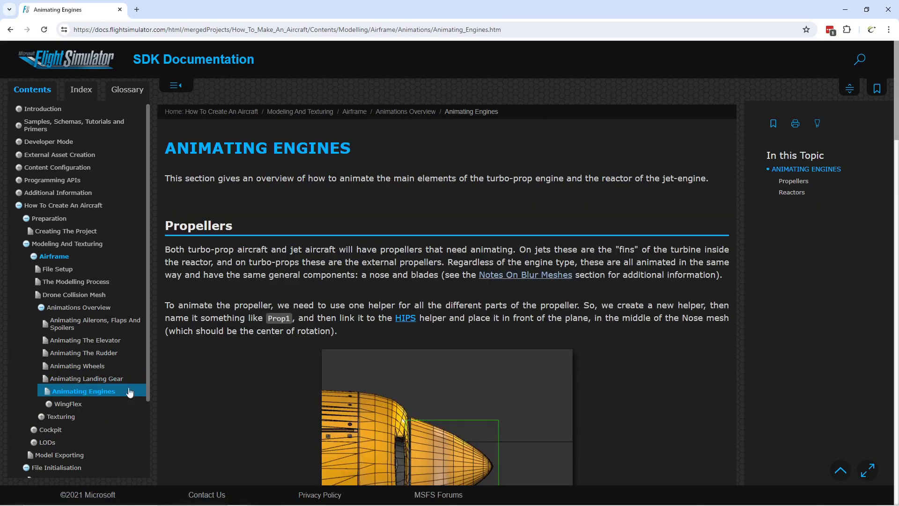
click(72, 405)
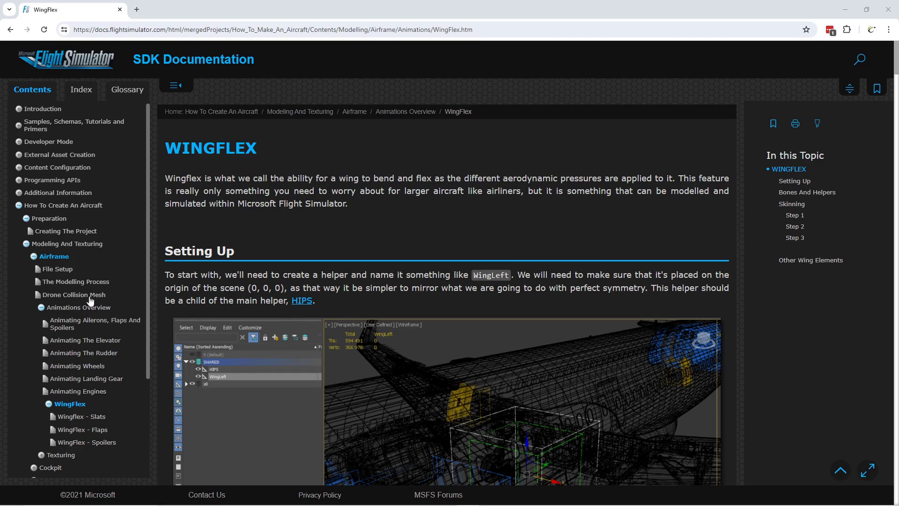
Open the airframe Texturing page and review its linked guidelines and the list of texturing subtopics.
click(63, 454)
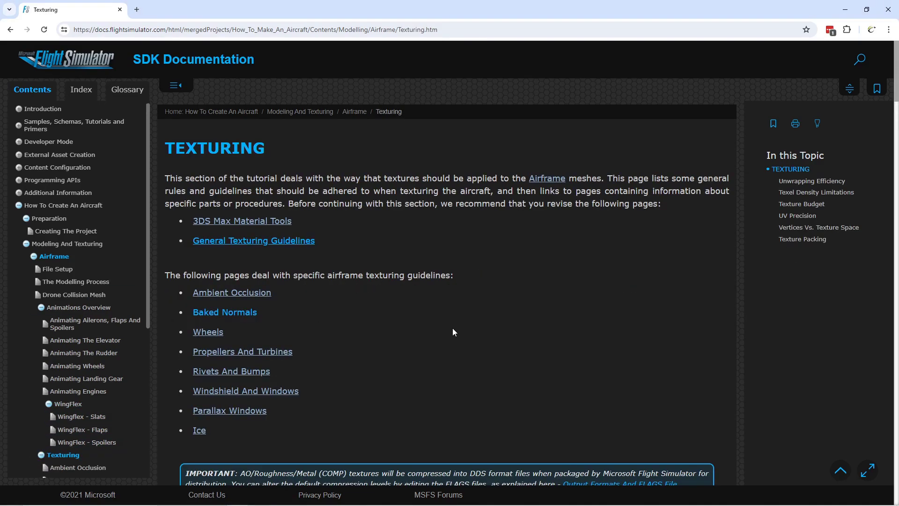
scroll(450, 329, down, 2)
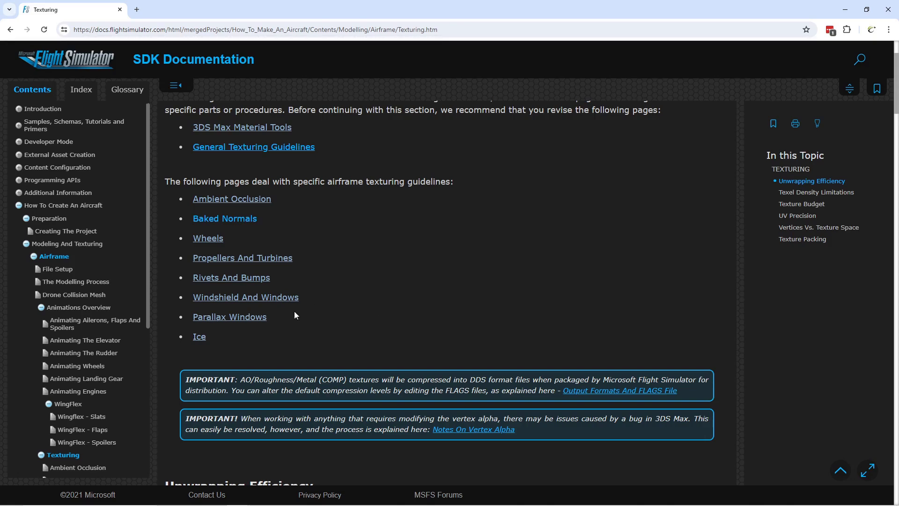
scroll(93, 365, down, 2)
scroll(91, 364, down, 3)
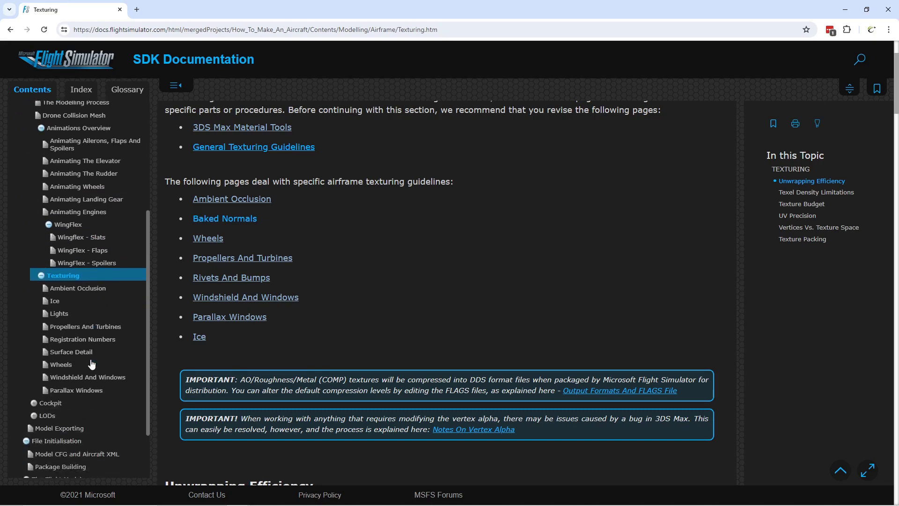
Look at the Cockpit Modelling page, collapse the Texturing subtopics and return to the Airframe overview page.
click(51, 348)
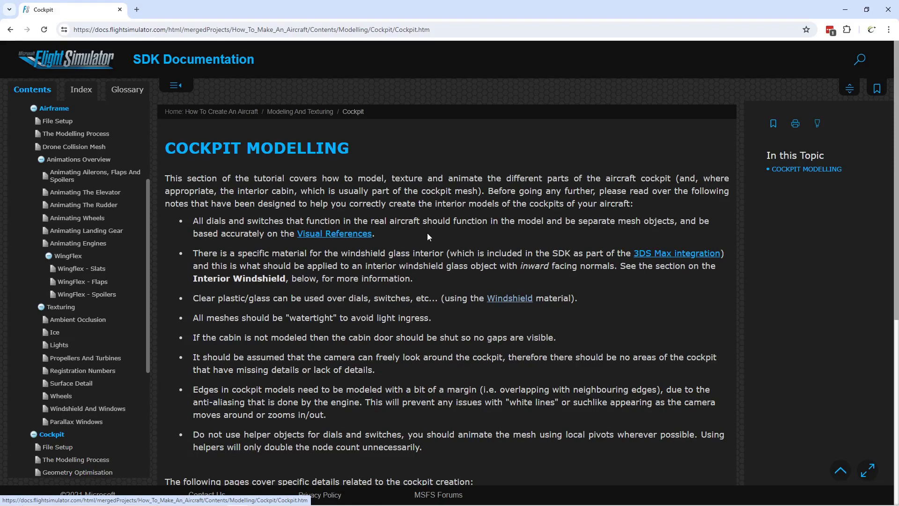
click(41, 308)
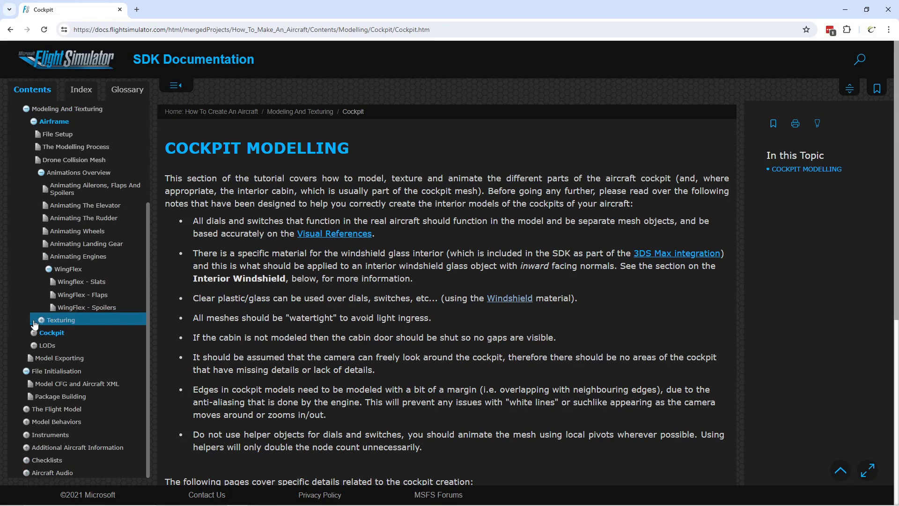
click(51, 122)
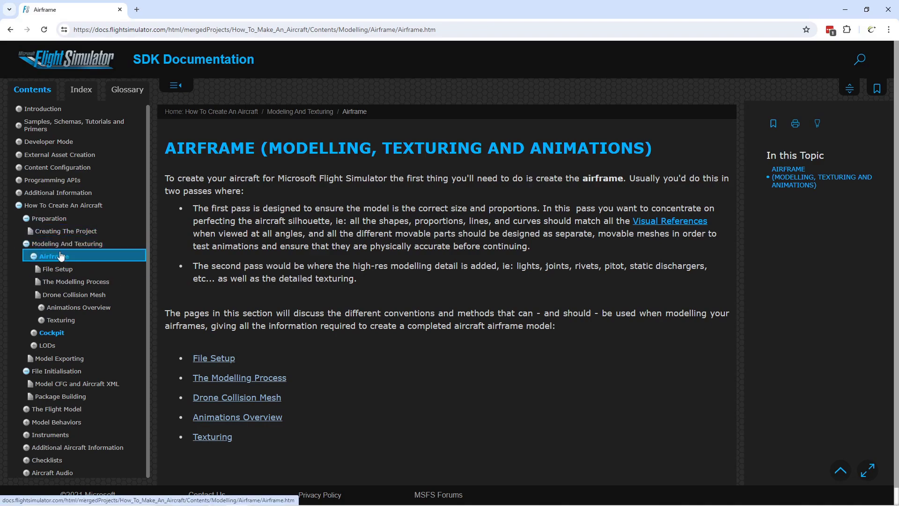
Review the File Setup page's unit settings, layer naming conventions and blur mesh notes, and return to the Airframe page.
click(215, 359)
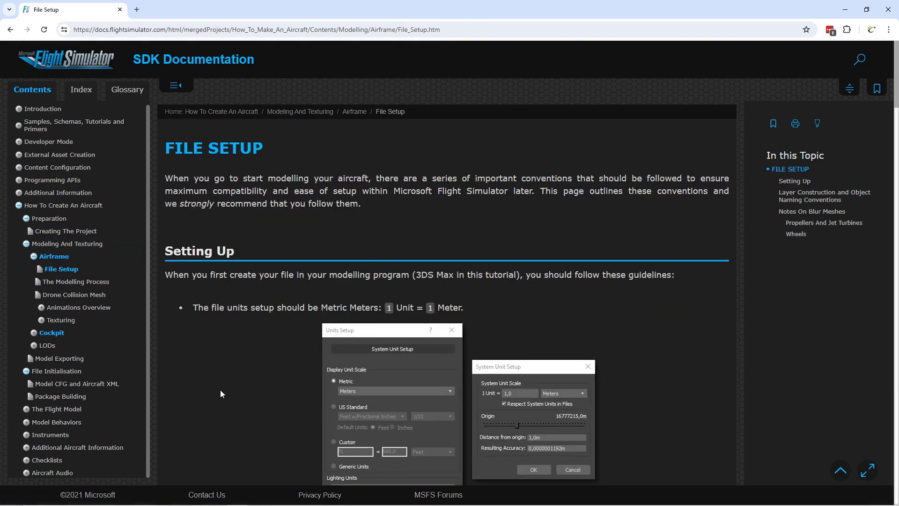
scroll(221, 392, down, 6)
scroll(233, 384, down, 20)
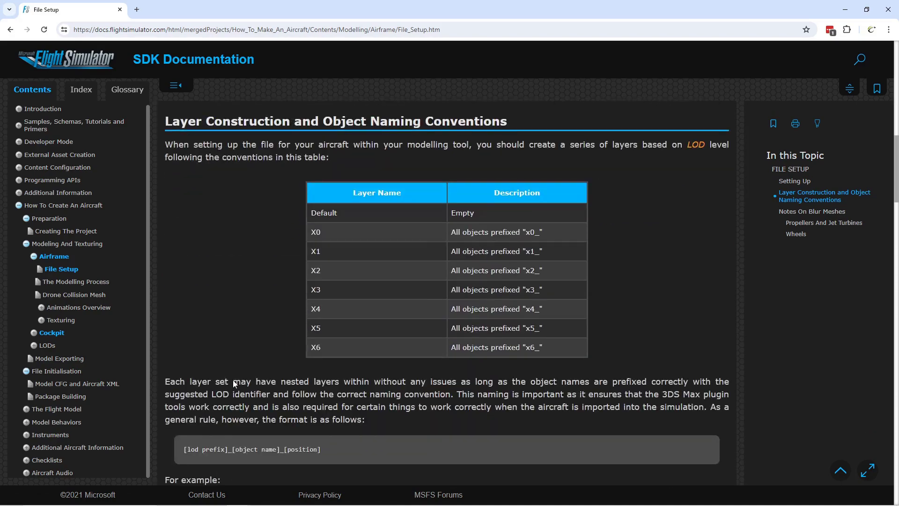
scroll(234, 380, down, 13)
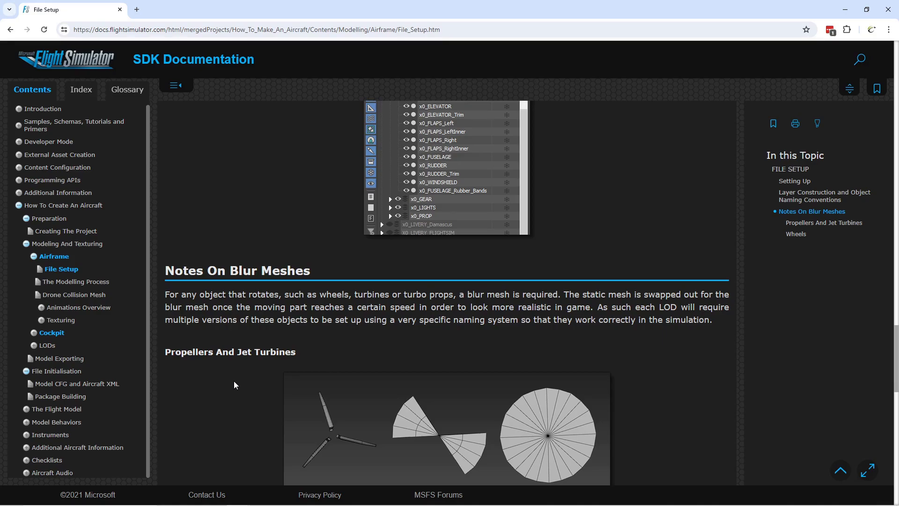
scroll(234, 381, up, 14)
scroll(232, 377, up, 15)
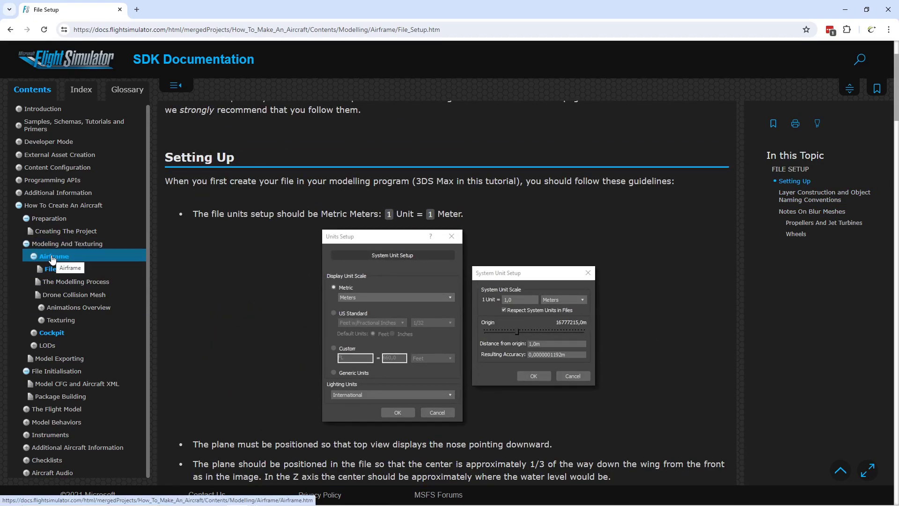
click(53, 259)
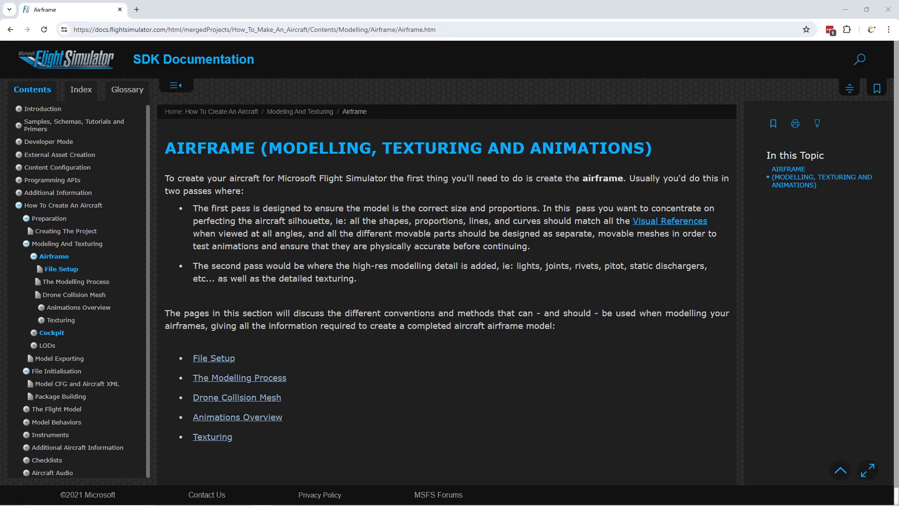
Switch to File Explorer, view the gs614-aircraft-socata-st10 folder and reopen its model subfolder.
drag(898, 121, 457, 120)
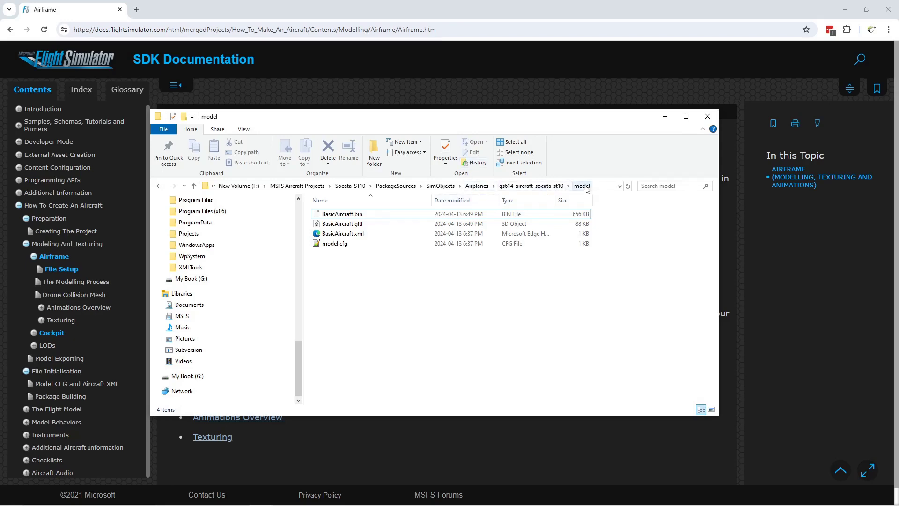
click(554, 186)
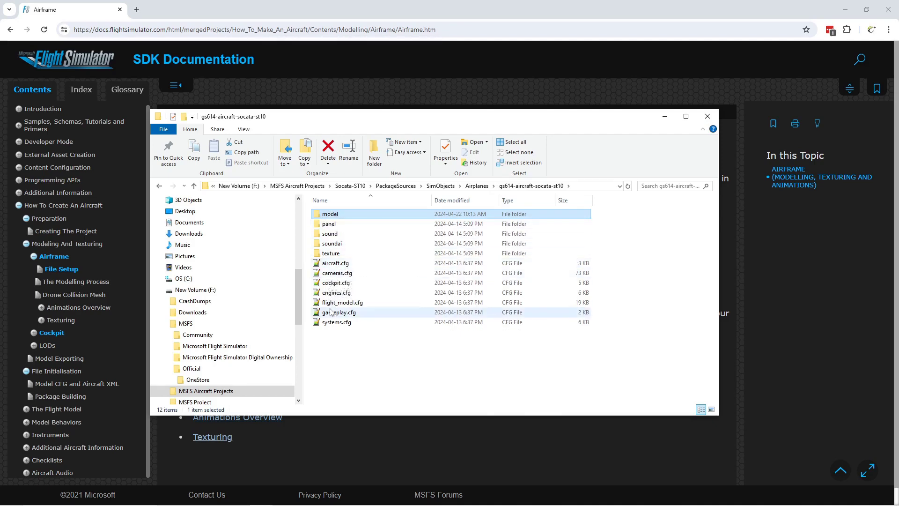
double_click(322, 215)
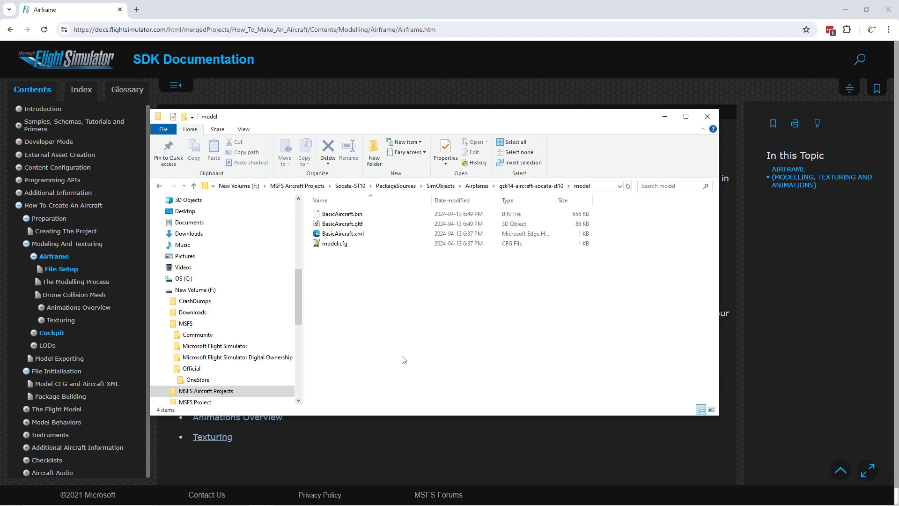
Permanently delete BasicAircraft.bin and BasicAircraft.gltf from the model folder.
click(346, 216)
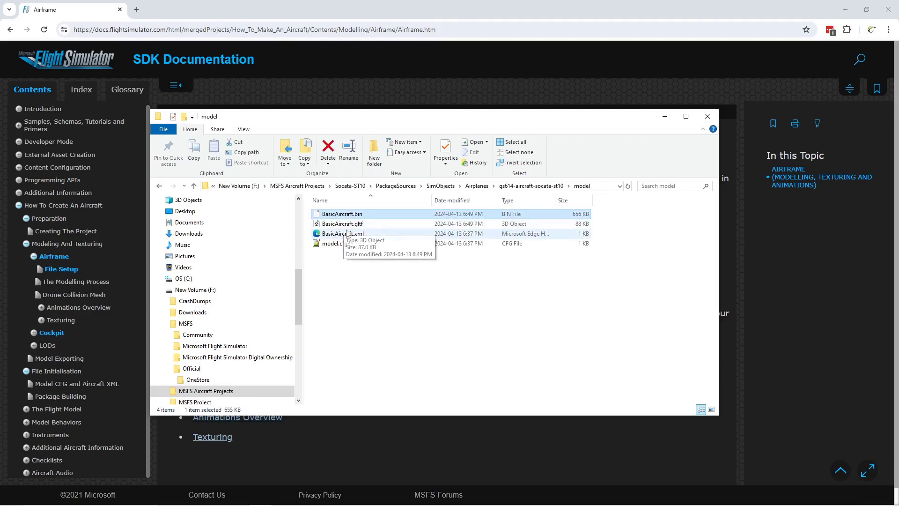
key(alt)
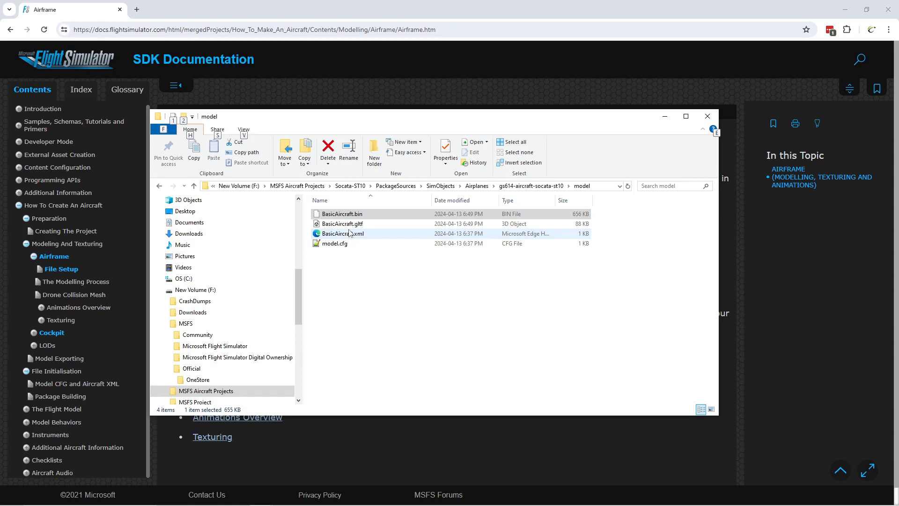
ctrl+click(346, 224)
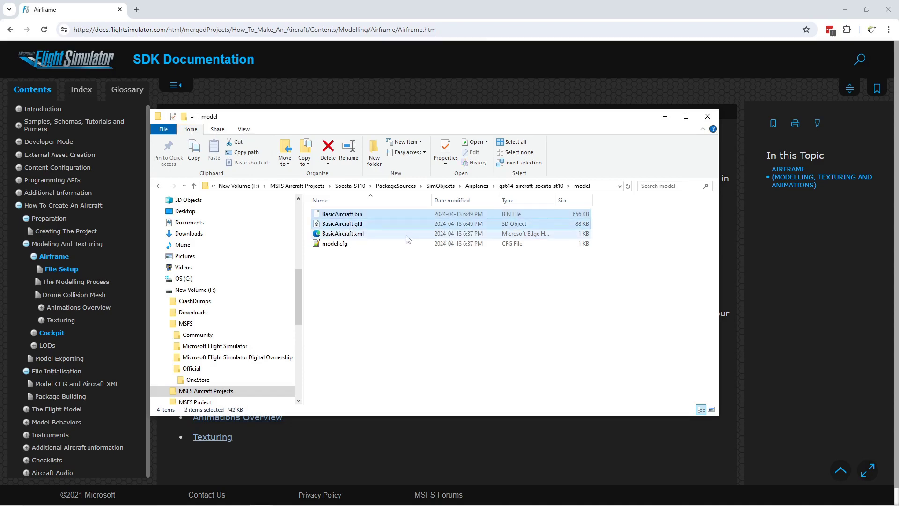
key(shift+Delete)
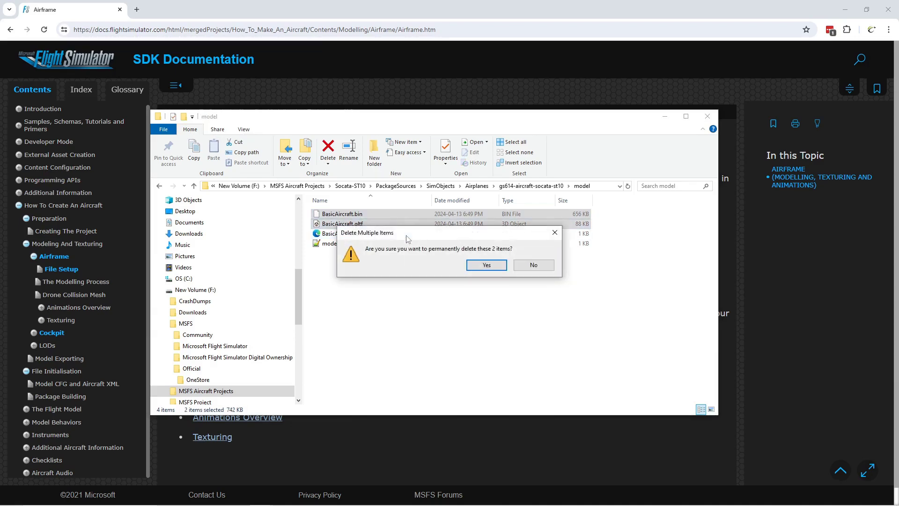
click(472, 266)
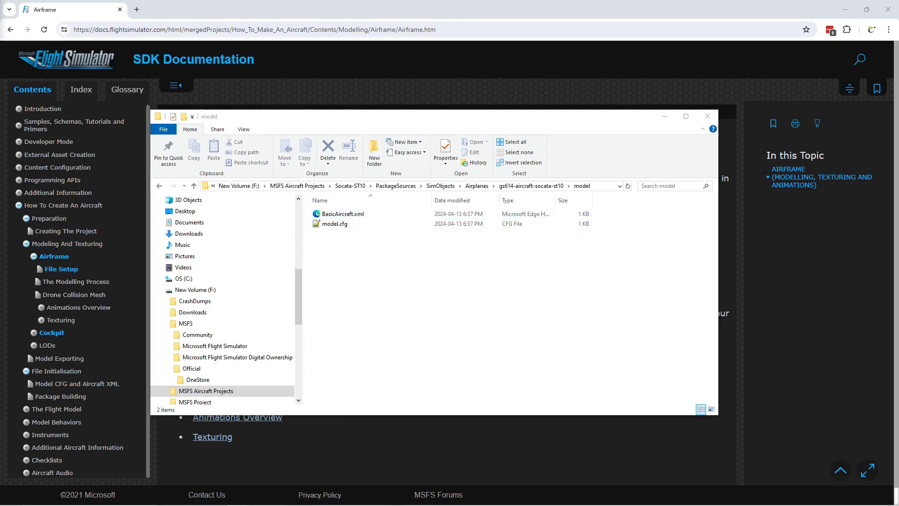
Rename BasicAircraft.xml as SocataSt10_exterior.xml.
click(330, 217)
double_click(330, 215)
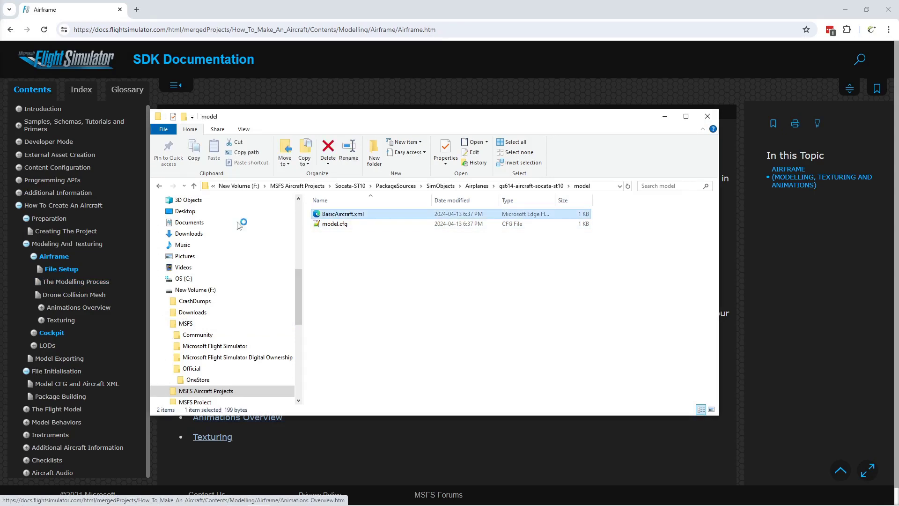
click(338, 217)
click(338, 215)
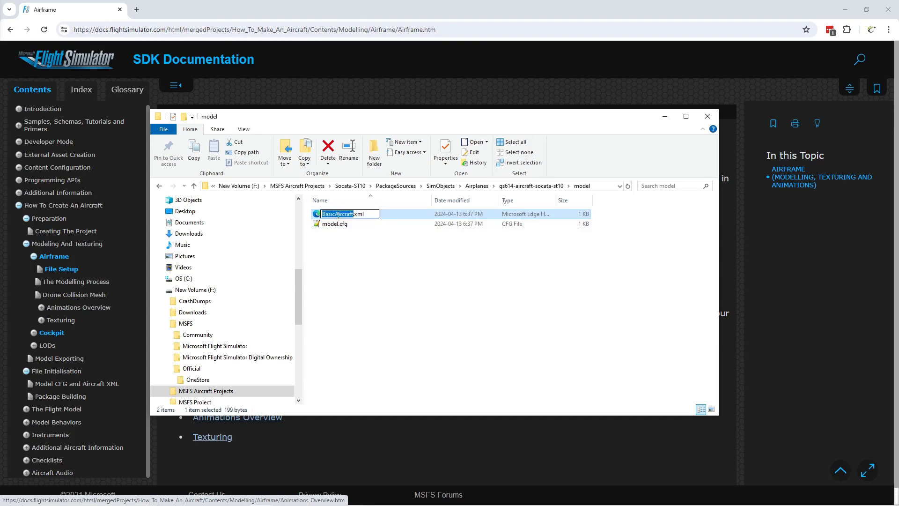
text(SocataSt10_exterior)
key(Return)
click(365, 283)
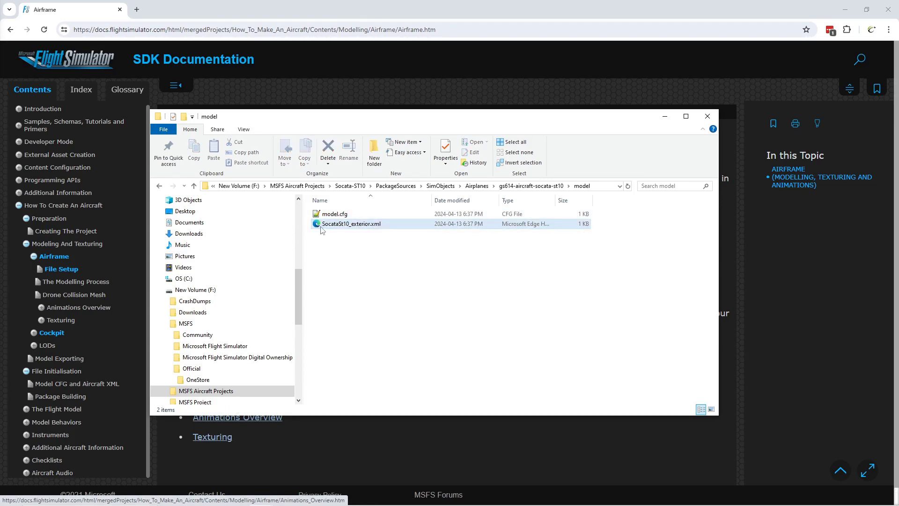
Duplicate SocataSt10_exterior.xml within the model folder.
right_click(354, 223)
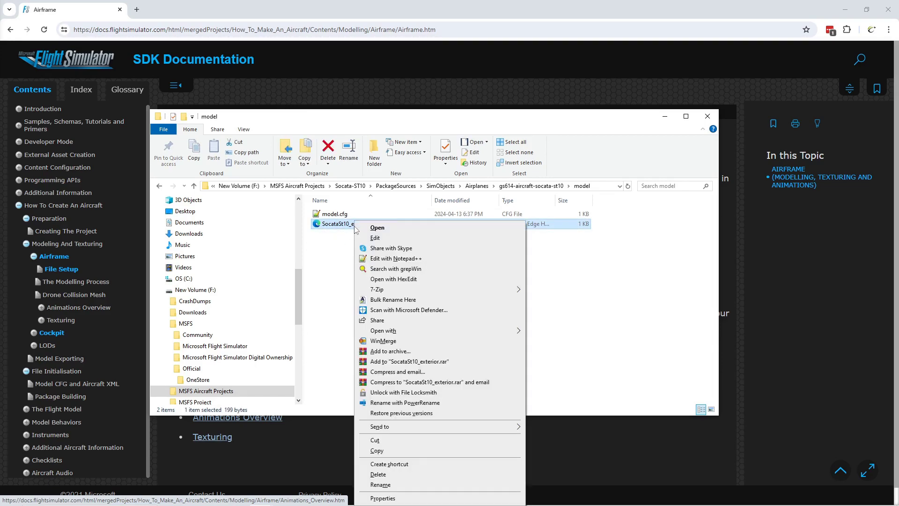
click(377, 451)
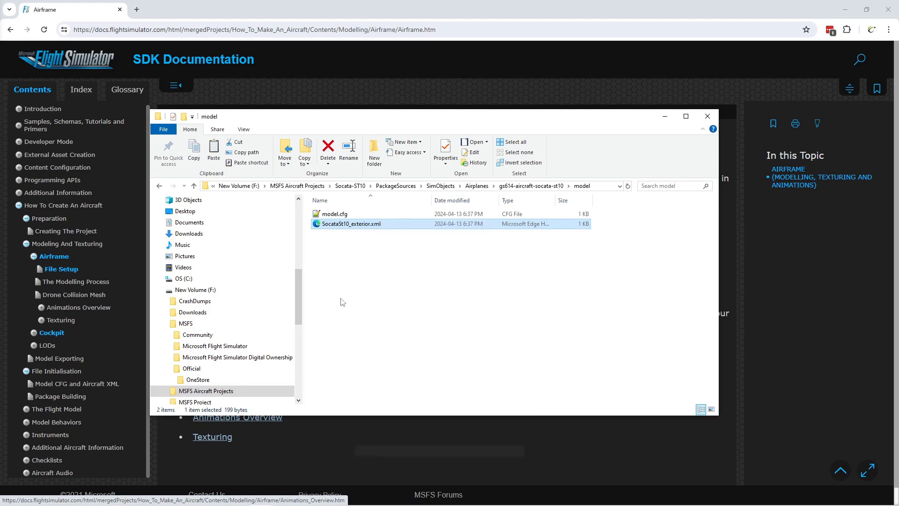
click(337, 270)
right_click(337, 269)
click(365, 335)
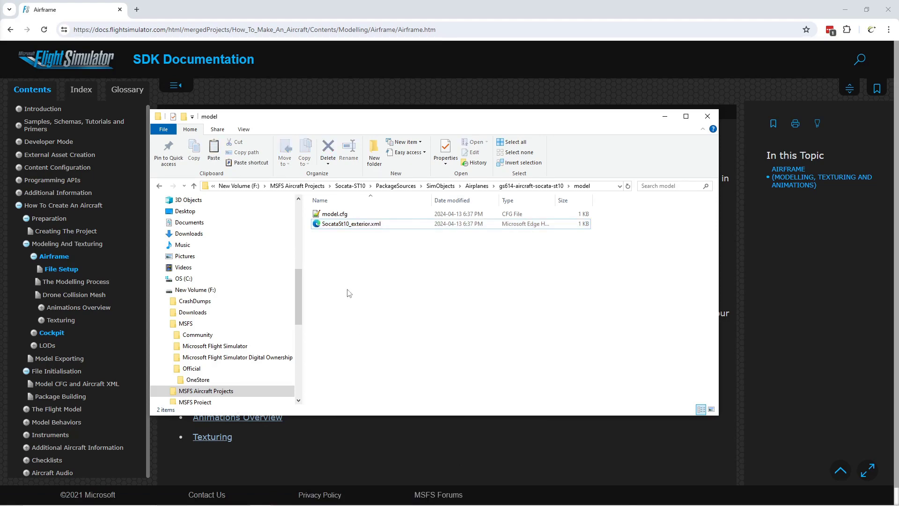
Rename the duplicated exterior XML file in the model folder as SocataSt10_interior.xml.
click(374, 224)
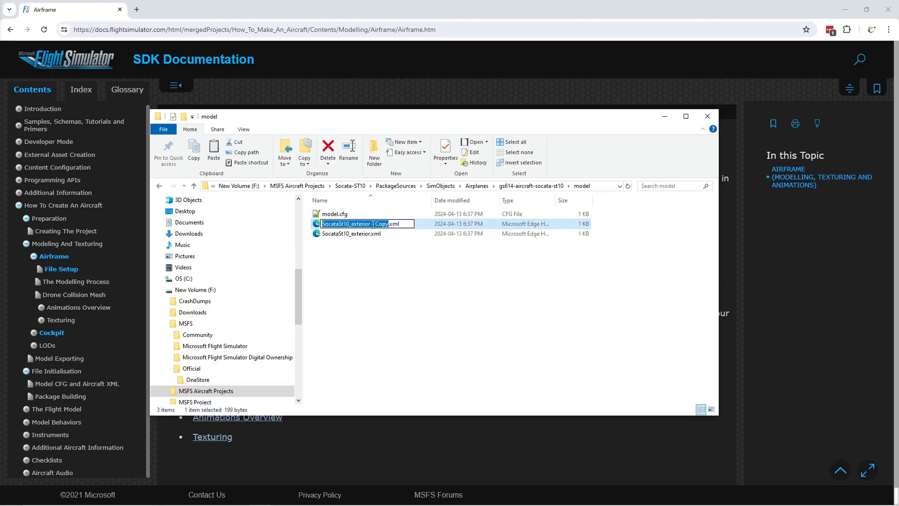
click(378, 224)
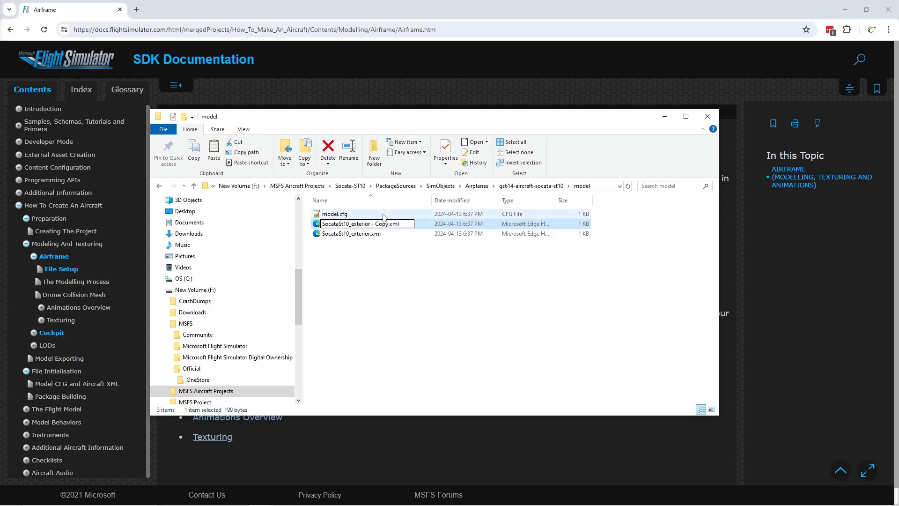
key(BackSpace)
key(BackSpace)
key(BackSpace)
key(BackSpace)
key(BackSpace)
key(BackSpace)
key(BackSpace)
key(BackSpace)
key(BackSpace)
key(BackSpace)
key(BackSpace)
key(BackSpace)
key(BackSpace)
key(BackSpace)
text(interior)
key(Return)
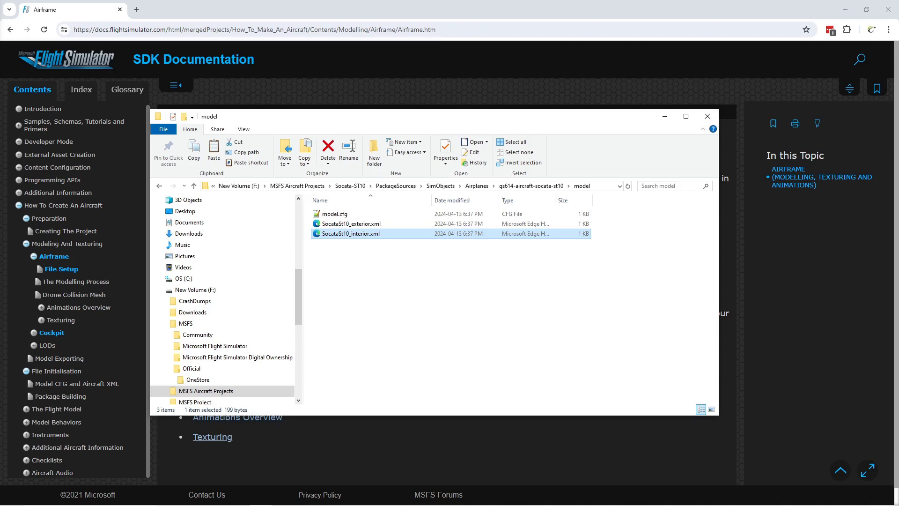
Switch to the SDK documentation and read the Model CFG and Aircraft XML page under File Initialisation, covering the model.cfg and LOD examples.
click(77, 383)
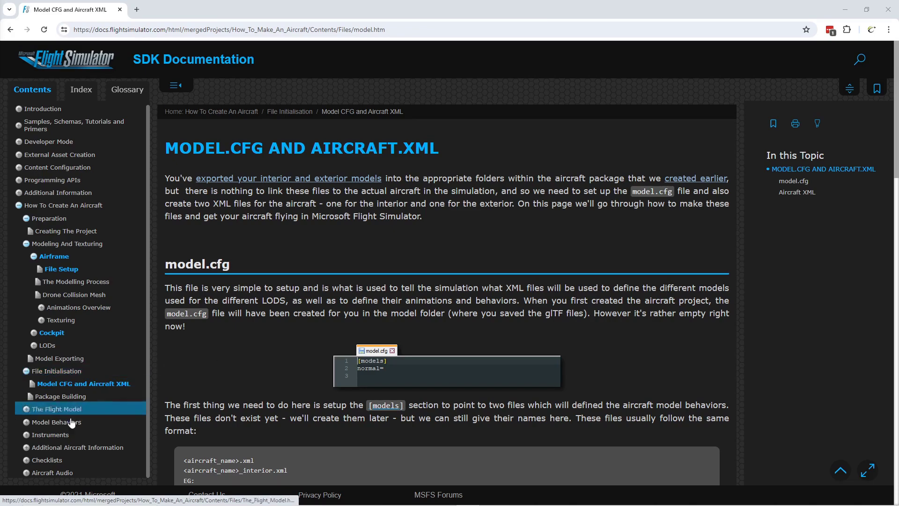
click(103, 376)
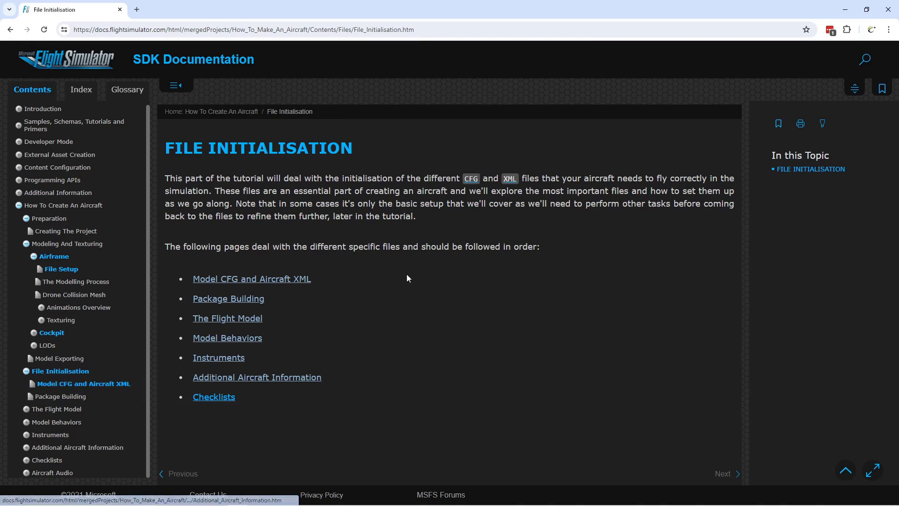
click(84, 383)
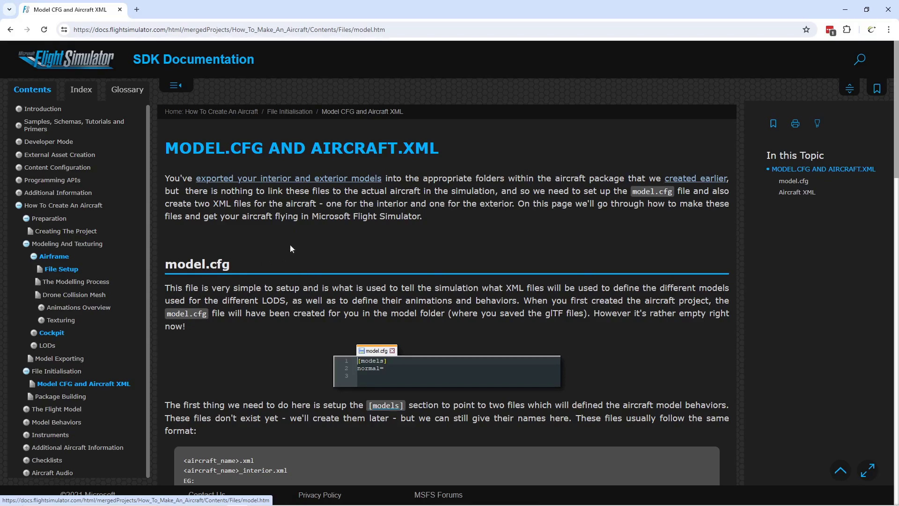
scroll(271, 319, down, 1)
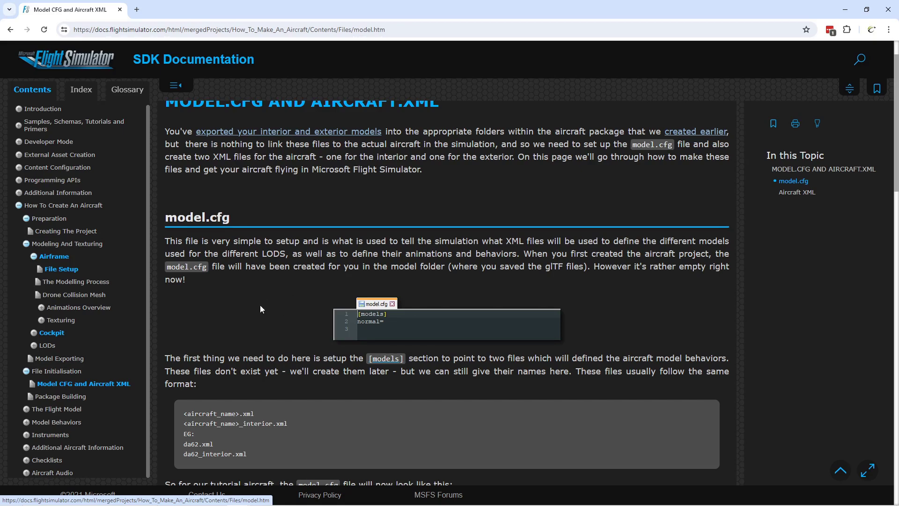
scroll(263, 308, down, 6)
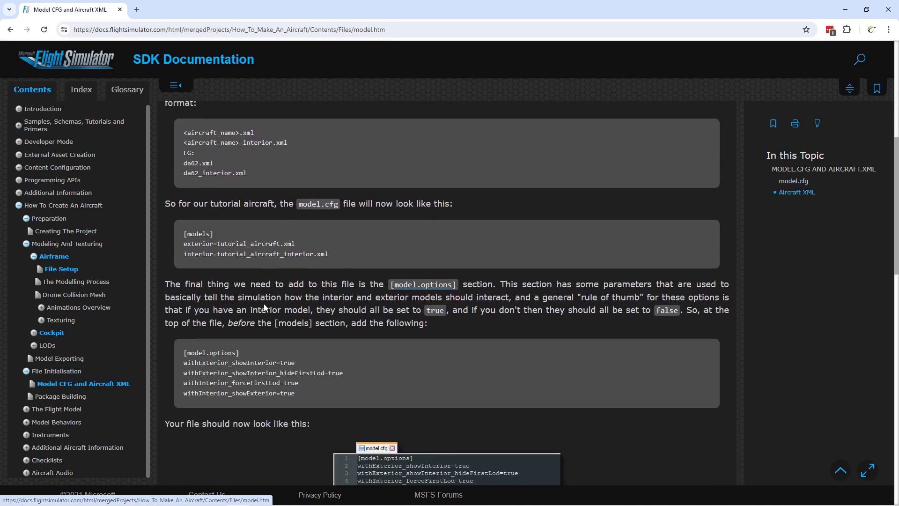
scroll(254, 323, down, 5)
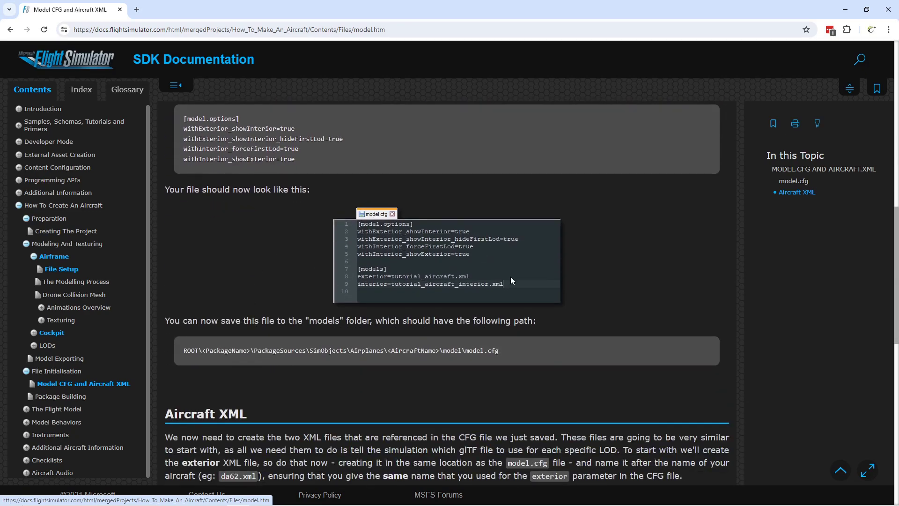
scroll(216, 280, down, 8)
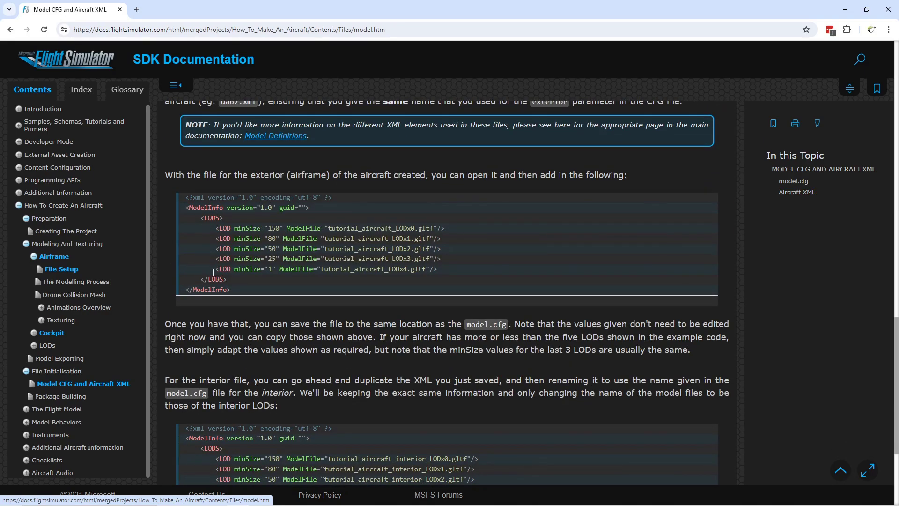
scroll(214, 274, down, 4)
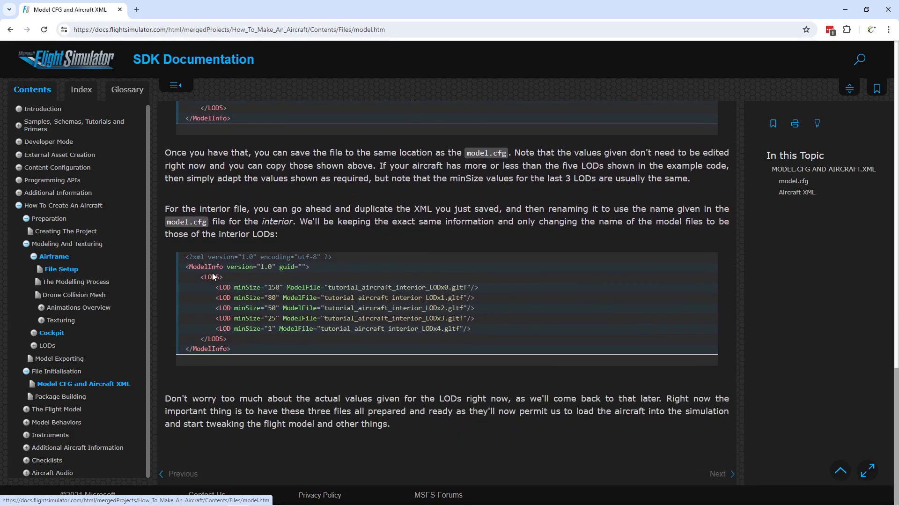
scroll(214, 278, up, 3)
scroll(357, 301, up, 20)
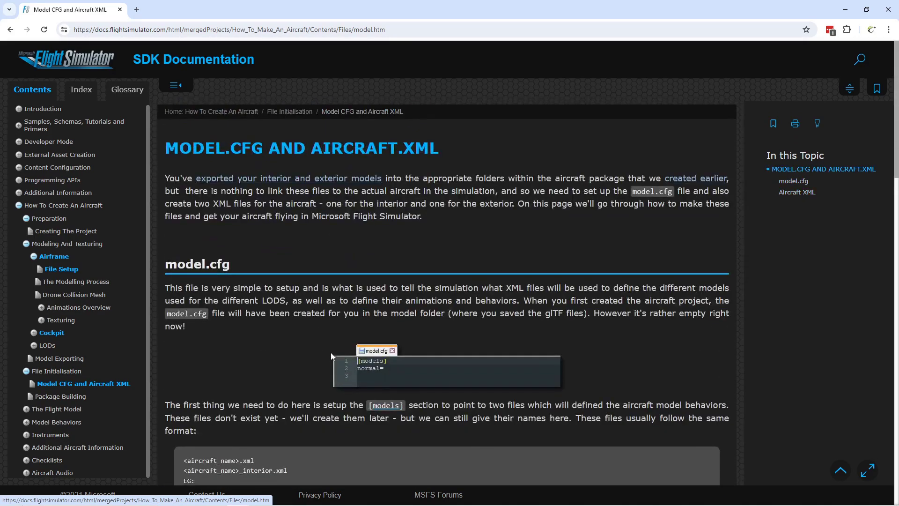
Switch to Notepad++ and compare the Socata ST10 project's model.cfg with the GaugeAircraft sample's model.cfg.
key(alt+Tab)
drag(294, 51, 288, 55)
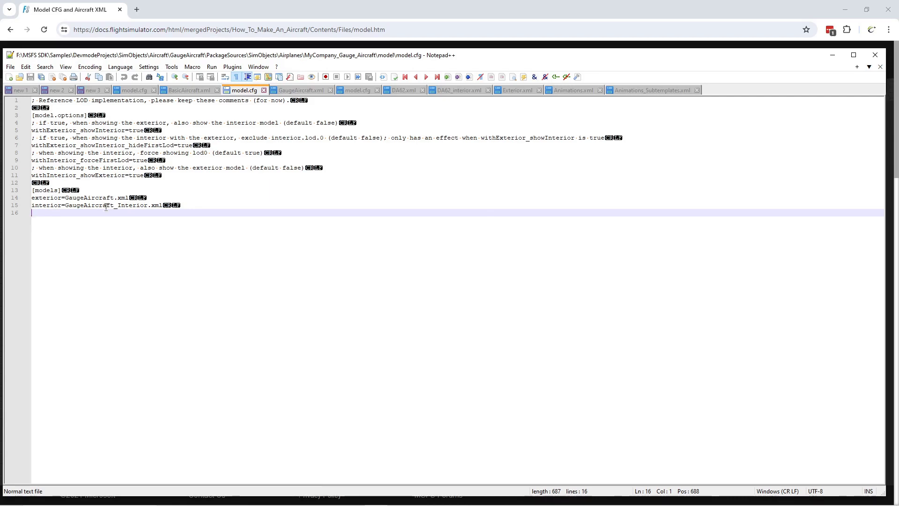
click(136, 90)
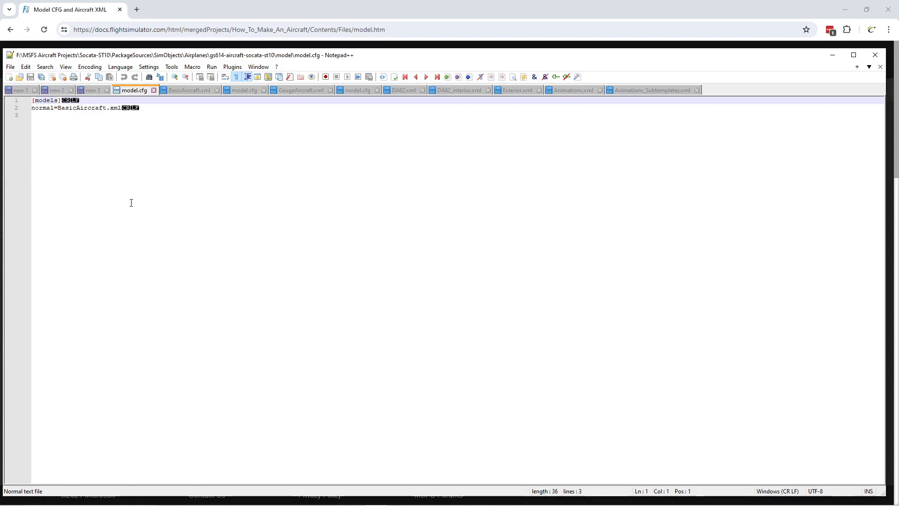
click(247, 92)
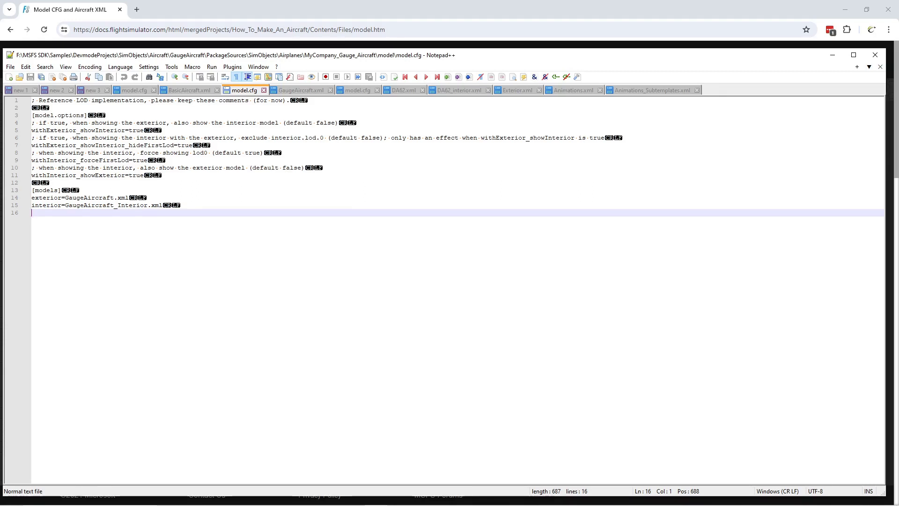
View GaugeAircraft.xml from its beginning and highlight the Animation and PartInfo elements that follow the LODS section.
click(300, 91)
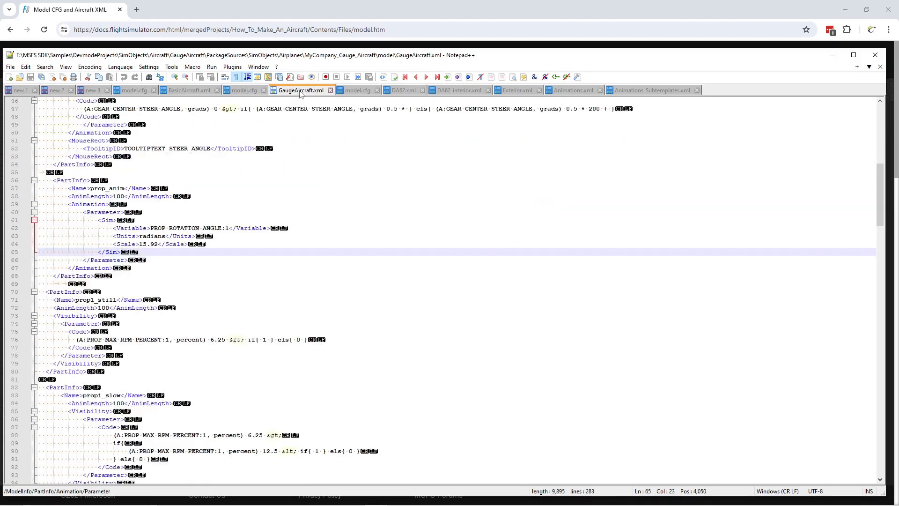
scroll(295, 240, up, 15)
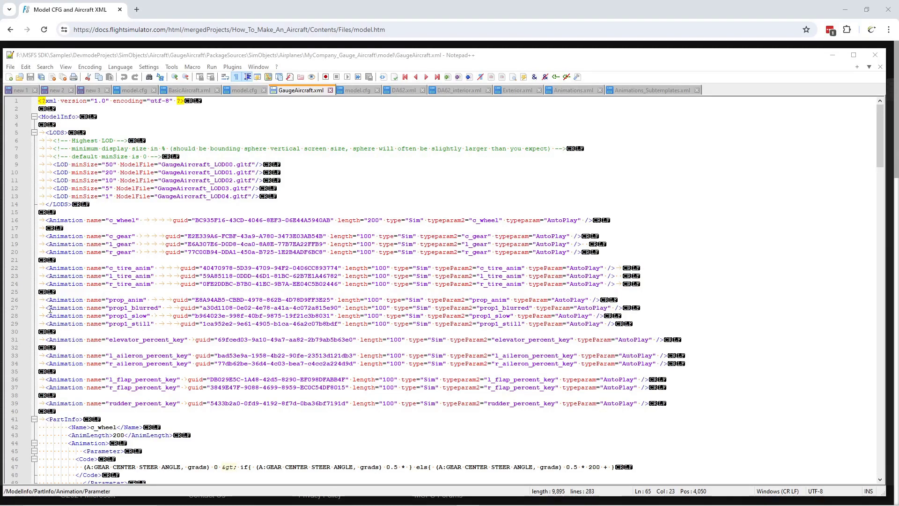
double_click(65, 220)
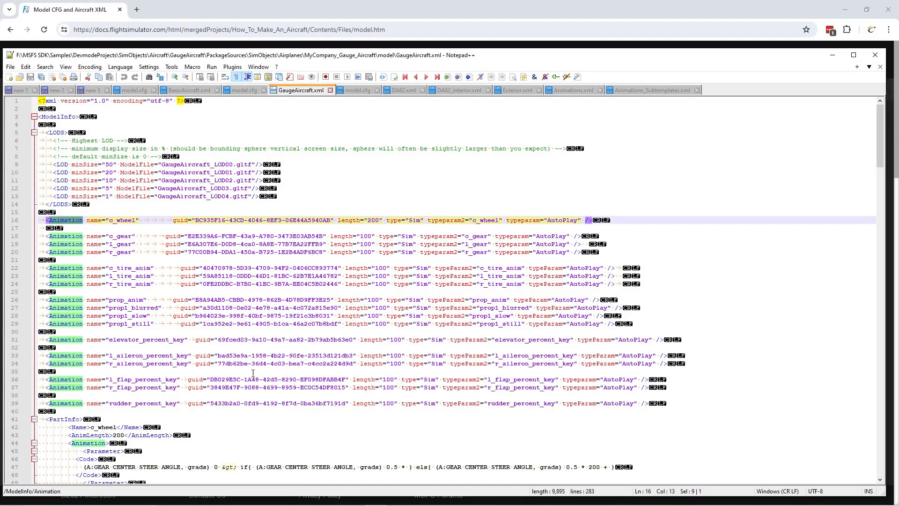
scroll(248, 355, down, 4)
double_click(64, 324)
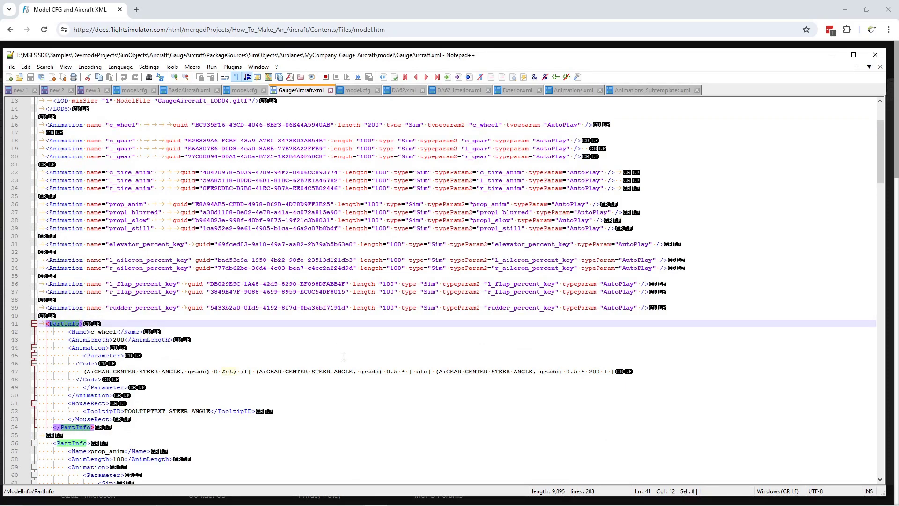
scroll(344, 357, up, 4)
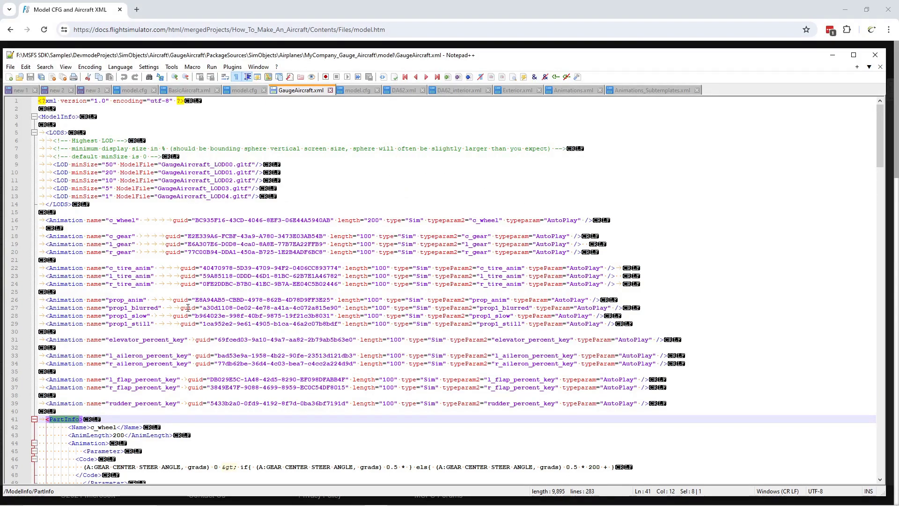
Read through the PartInfo definitions for gear, propeller and control surfaces in GaugeAircraft.xml and return to the file's start.
scroll(273, 322, down, 17)
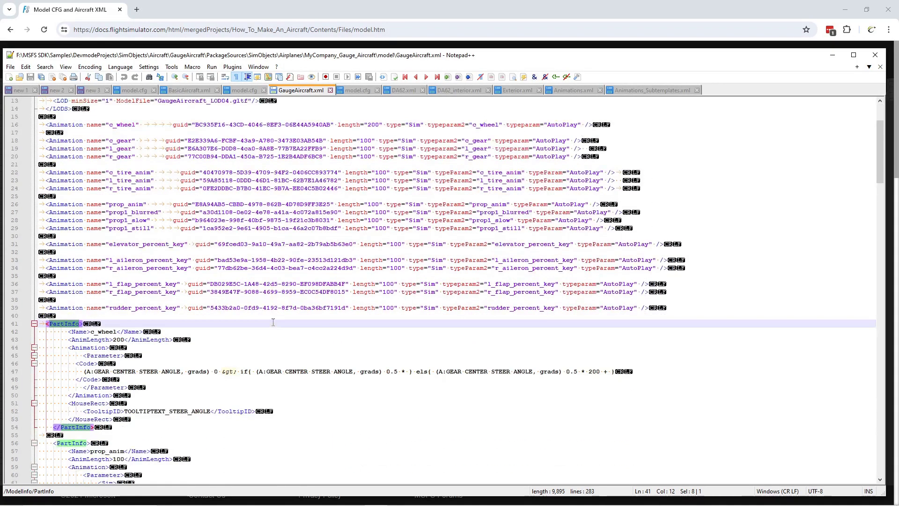
scroll(273, 322, down, 20)
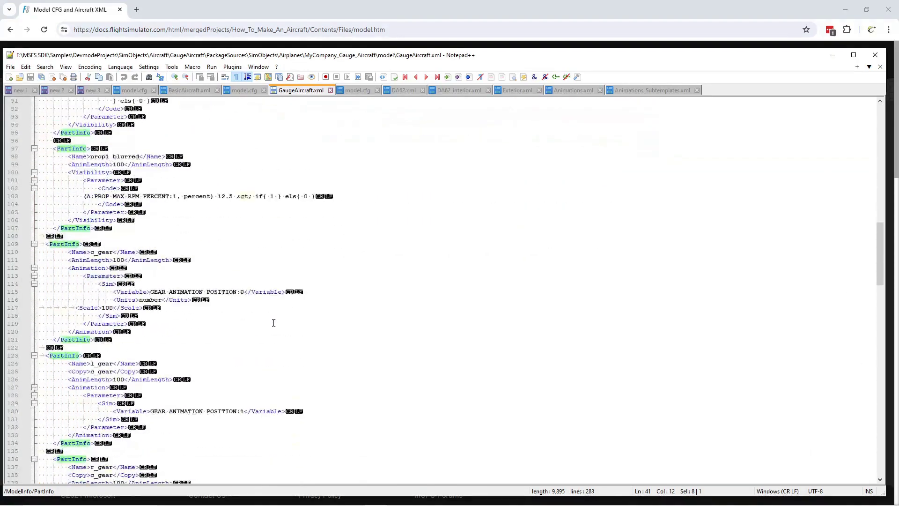
scroll(273, 322, down, 20)
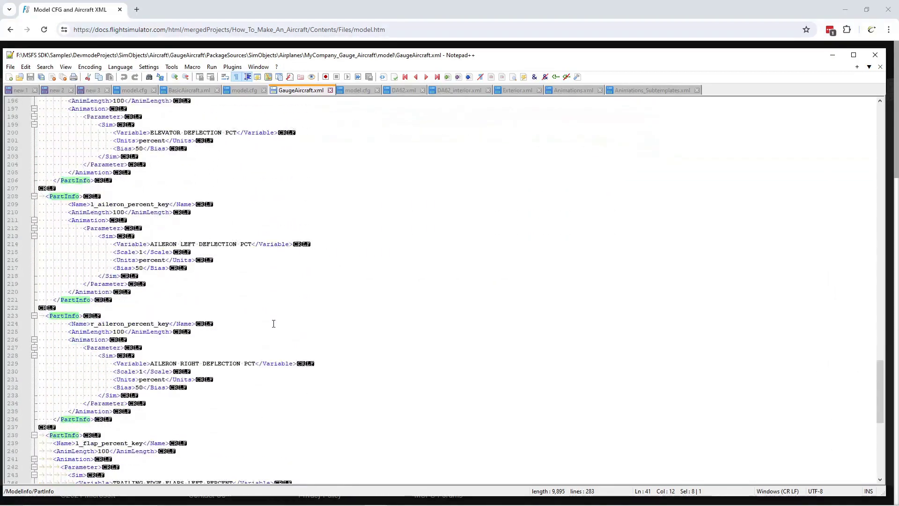
scroll(274, 326, up, 20)
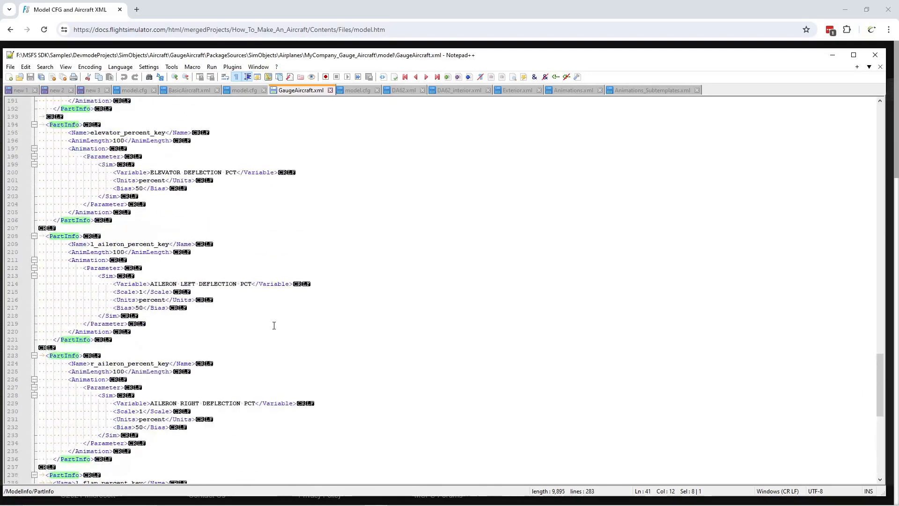
scroll(274, 326, up, 20)
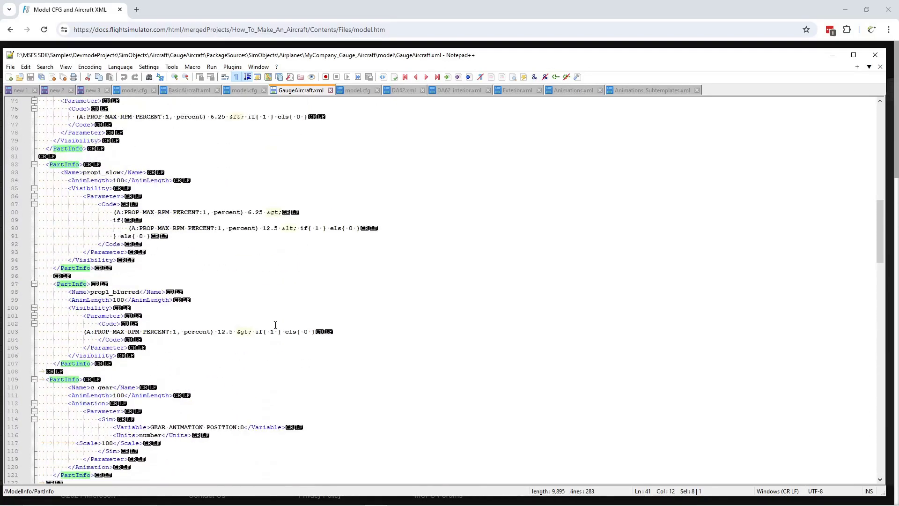
scroll(275, 325, up, 9)
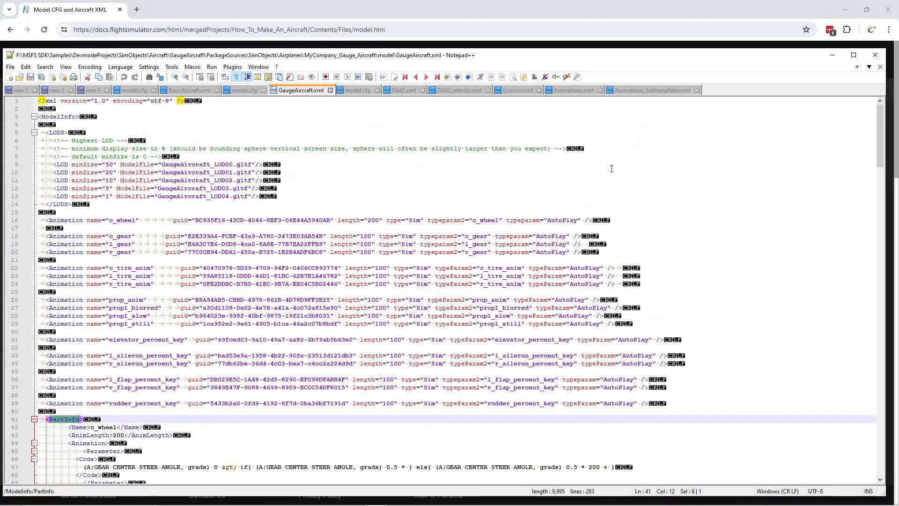
Compare the DA62 sample's model.cfg with the GaugeAircraft one and highlight the DA62 exterior and interior model names.
click(354, 91)
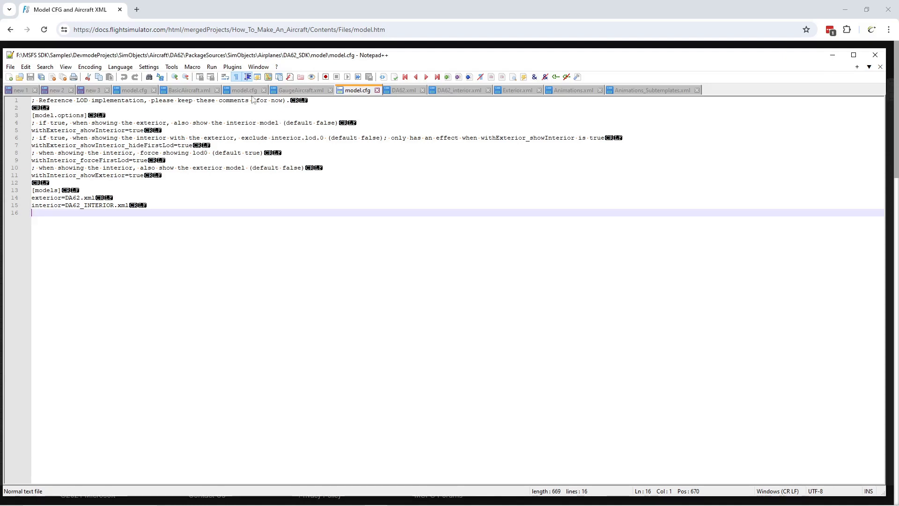
click(242, 90)
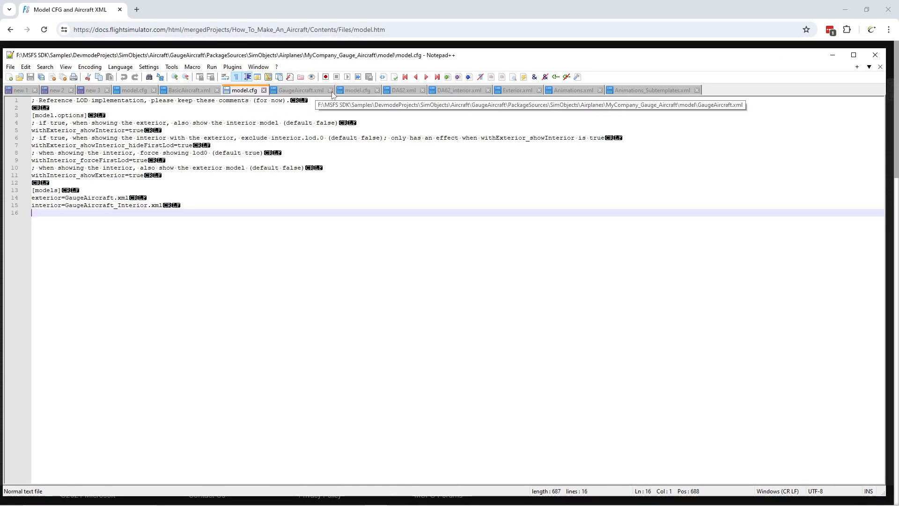
click(359, 87)
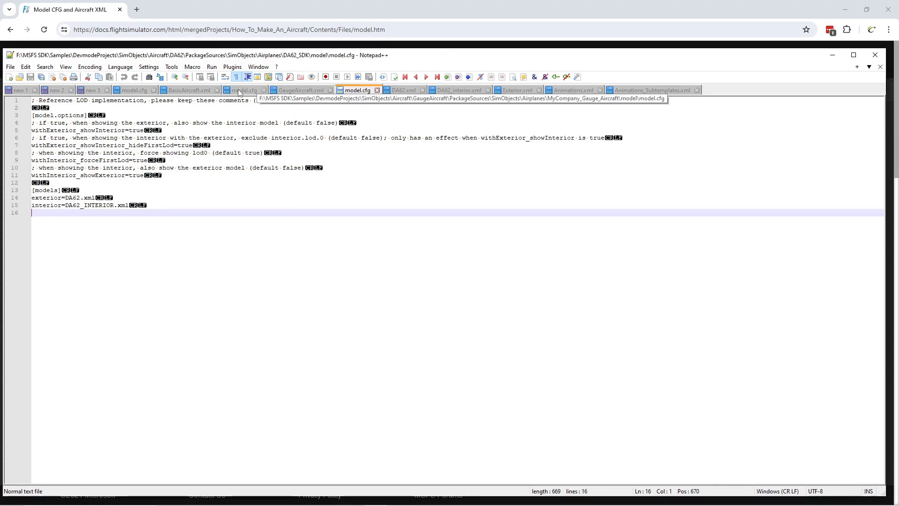
double_click(74, 198)
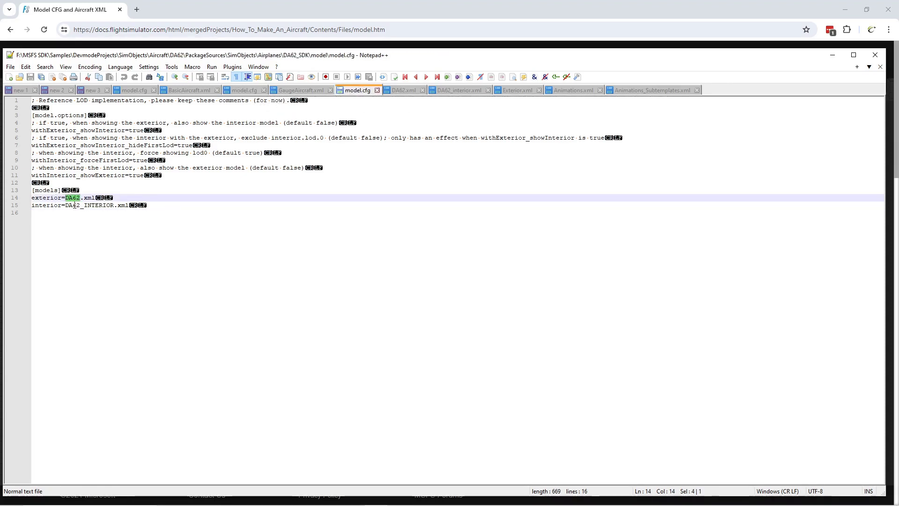
double_click(75, 205)
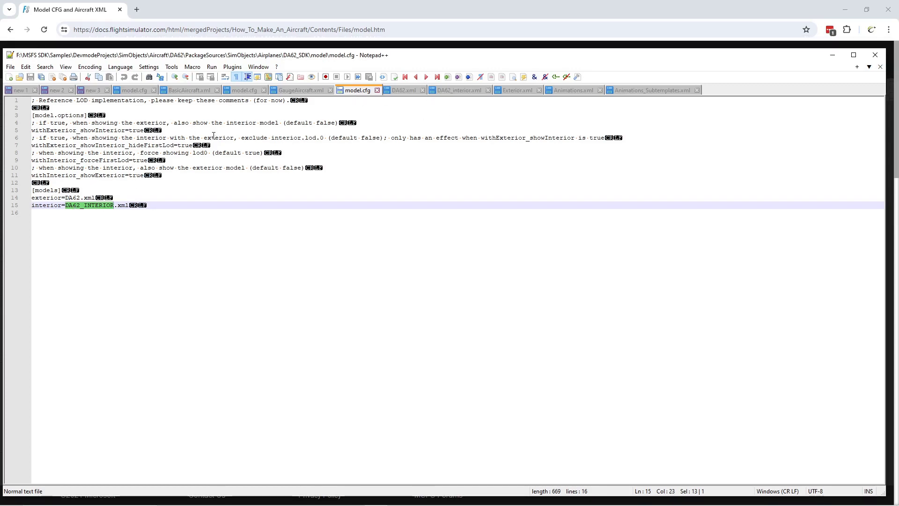
View DA62.xml and highlight the ModelBehaviorFile includes and the UseTemplate entries in its Behaviors section.
click(405, 91)
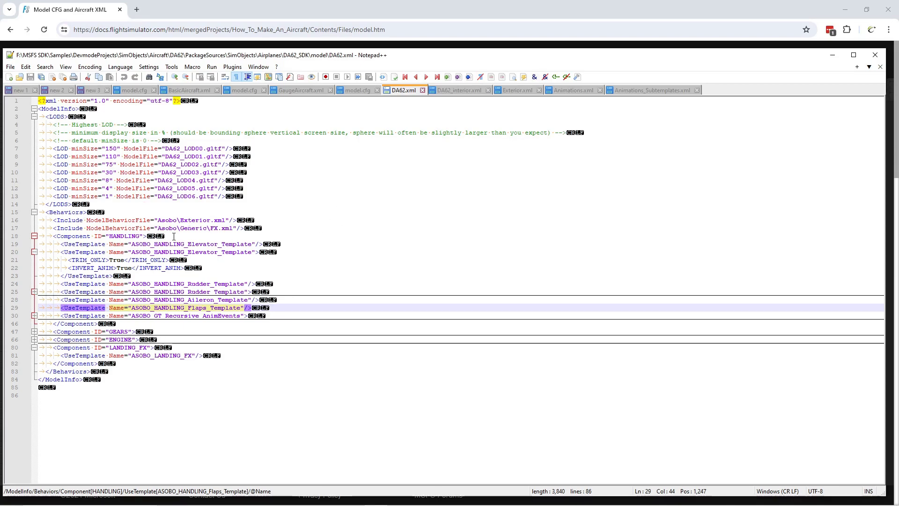
double_click(118, 220)
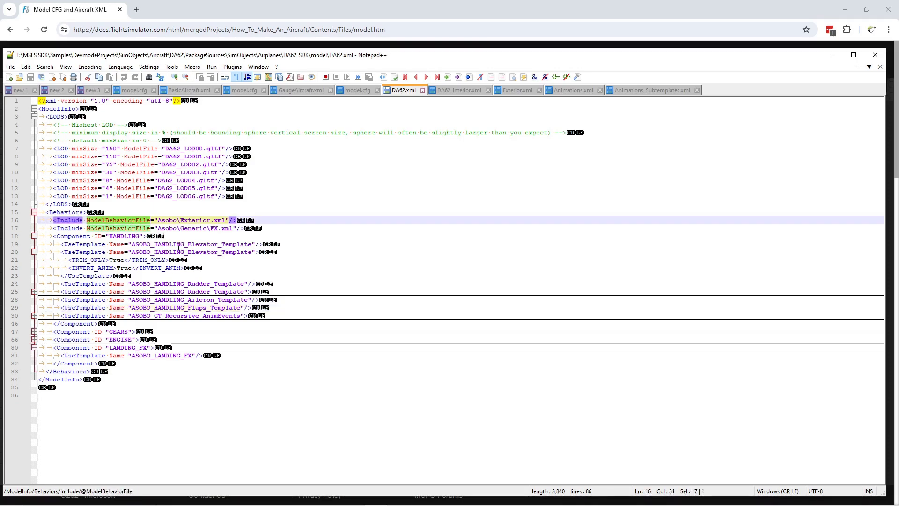
click(89, 243)
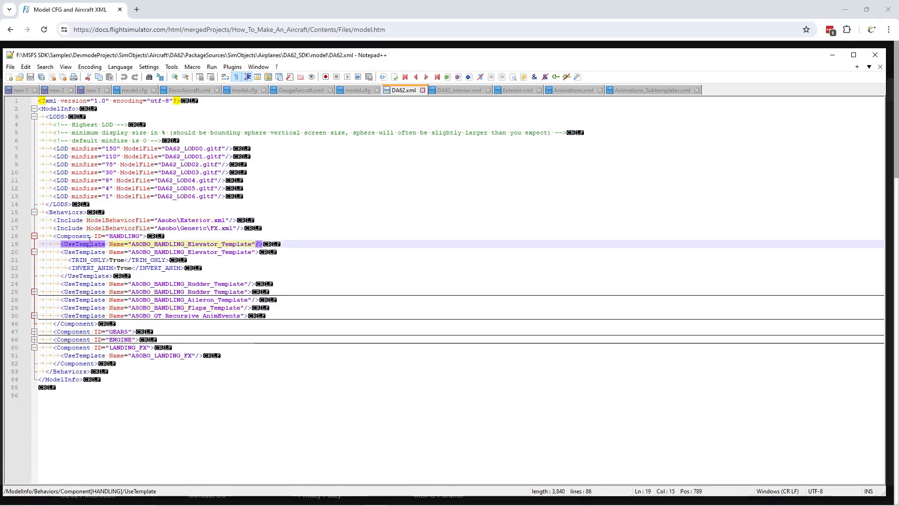
double_click(89, 243)
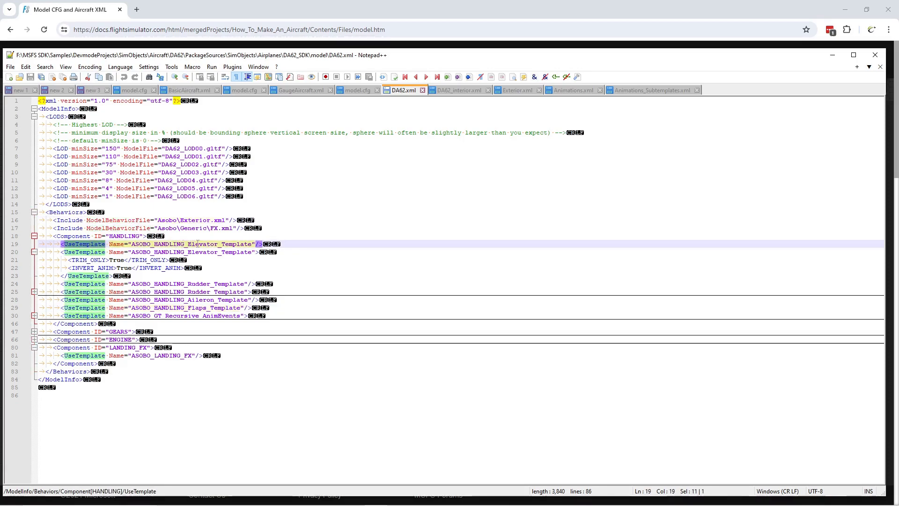
Highlight the ASOBO_HANDLING_Elevator_Template name in DA62.xml and examine the HANDLING and LANDING_FX components and the Generic\FX.xml include.
double_click(197, 243)
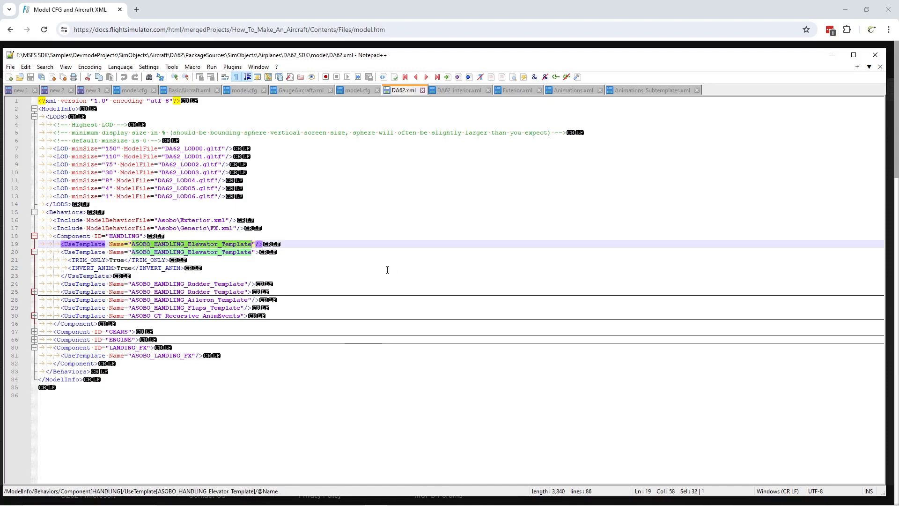
click(297, 275)
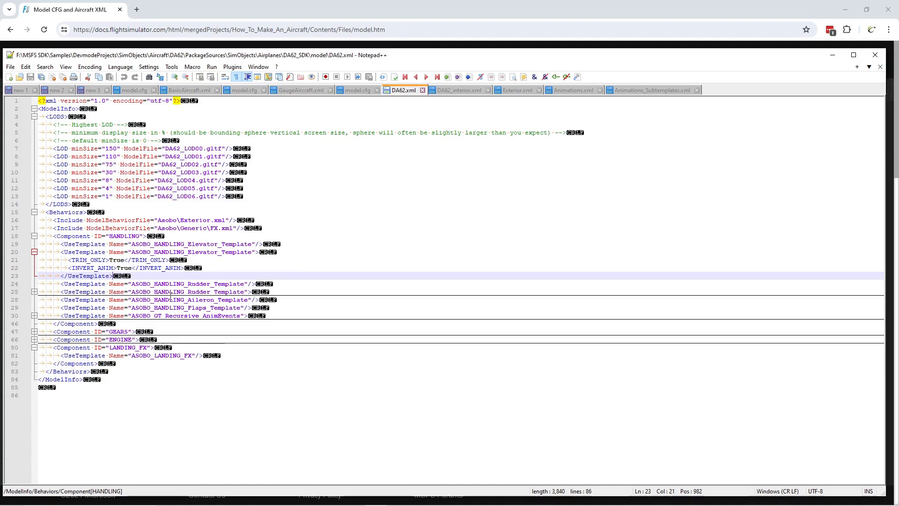
click(263, 355)
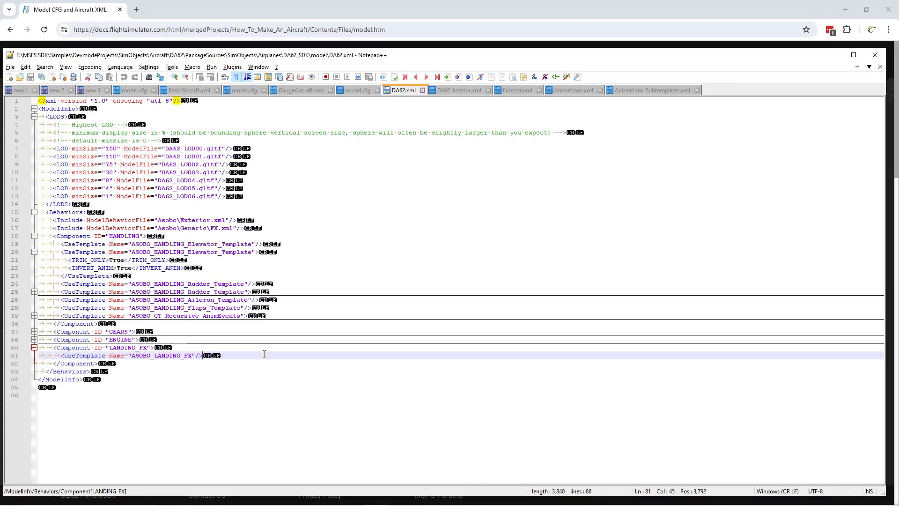
click(367, 228)
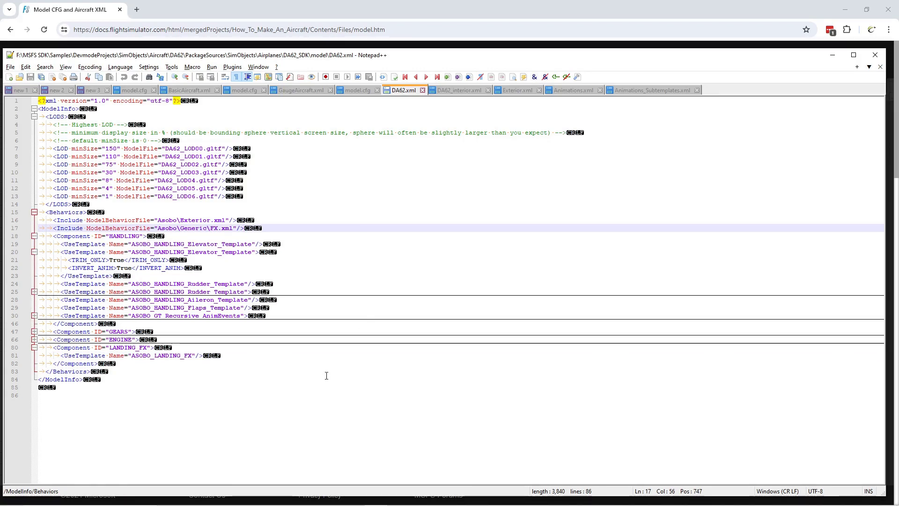
Fold DA62.xml to its component level within Behaviors and expand only the HANDLING component to examine its templates.
key(alt+2)
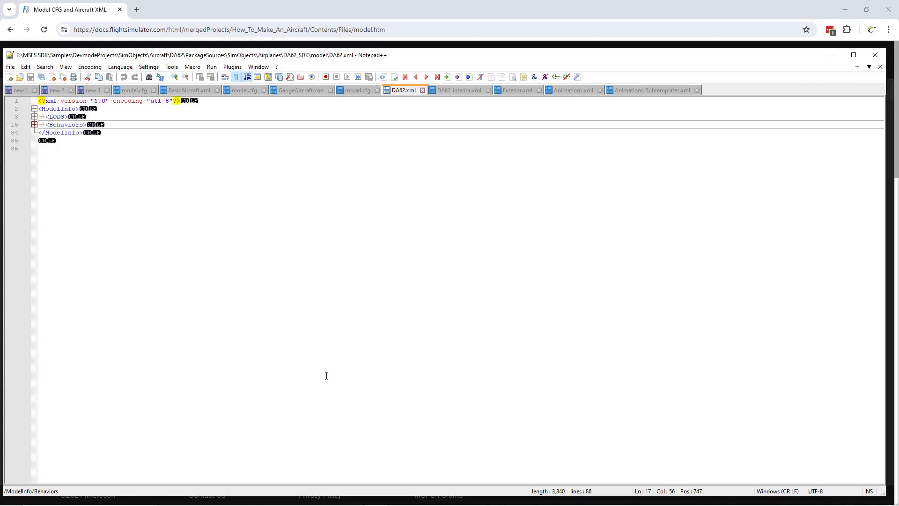
click(33, 125)
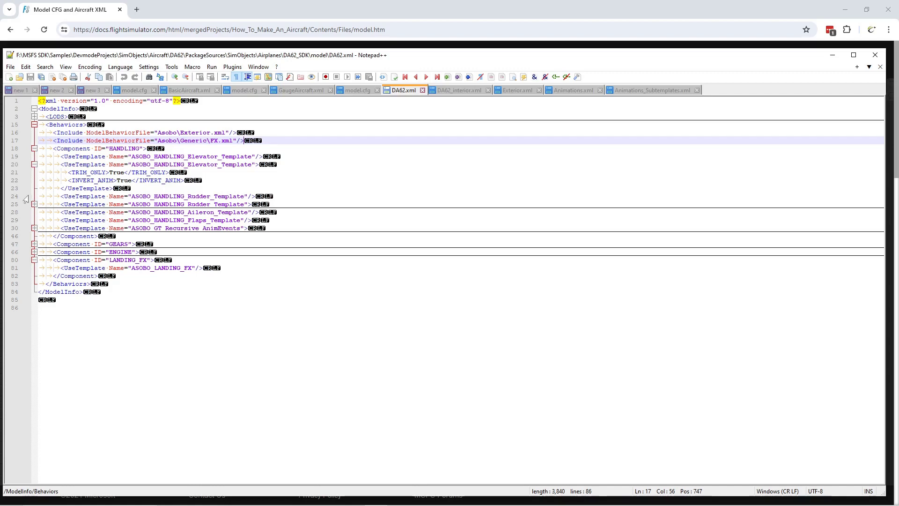
key(alt+shift+3)
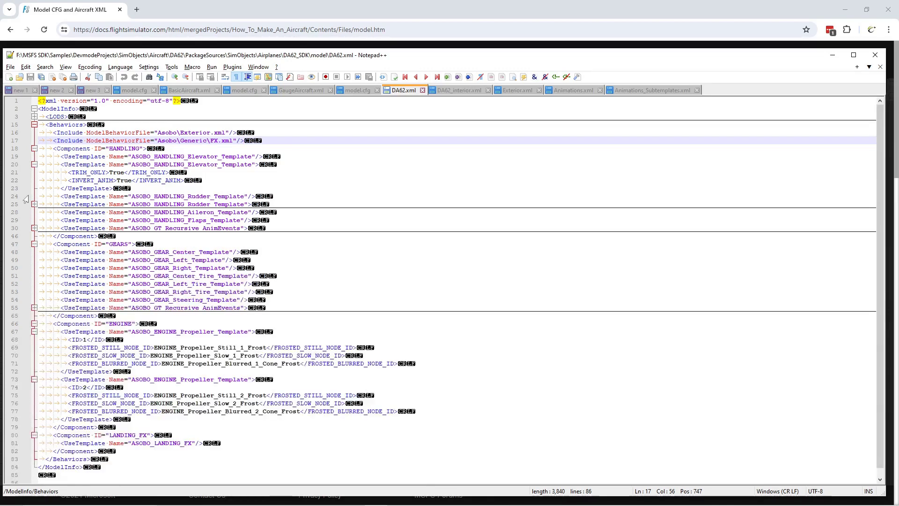
key(alt+shift+4)
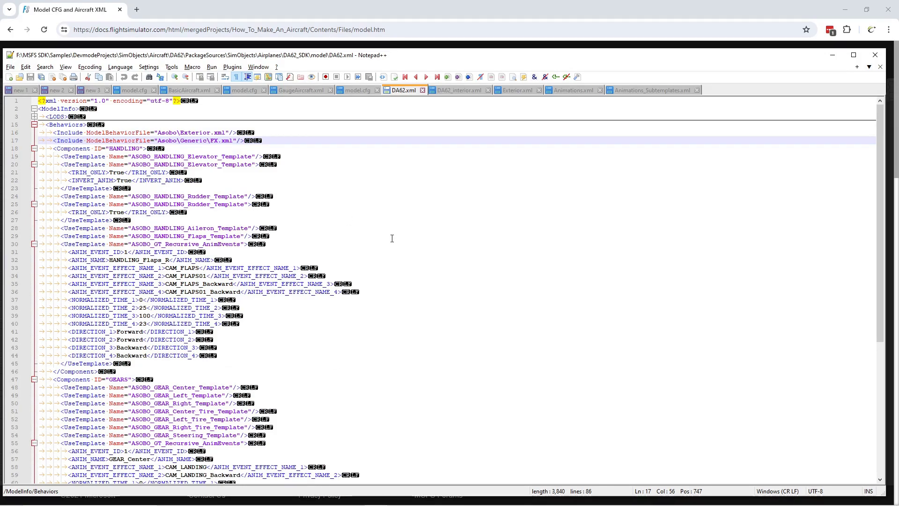
key(alt+3)
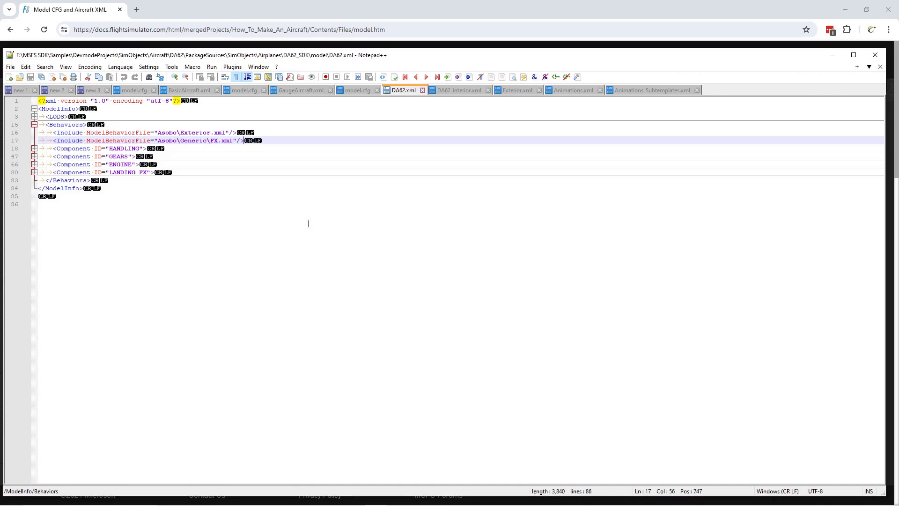
click(34, 149)
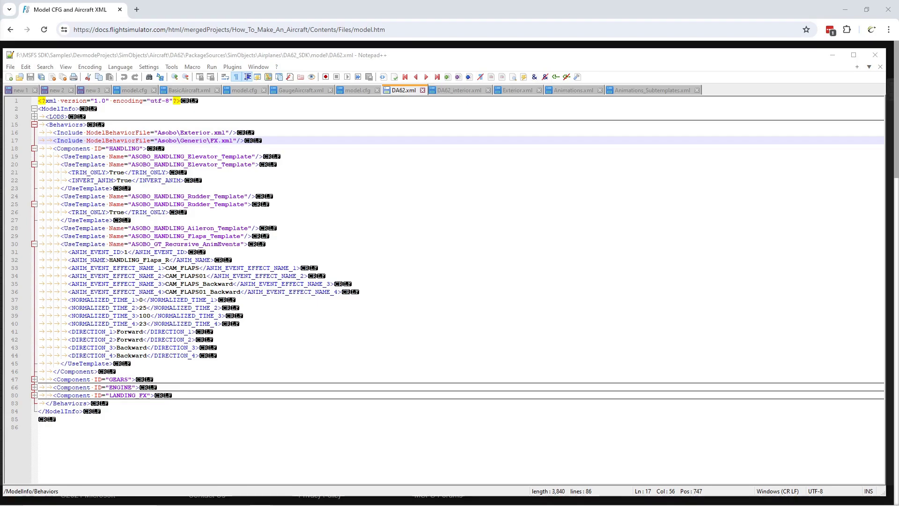
Replace the contents of the Socata ST10 project's model.cfg with the full text copied from the DA62 sample's model.cfg.
click(135, 90)
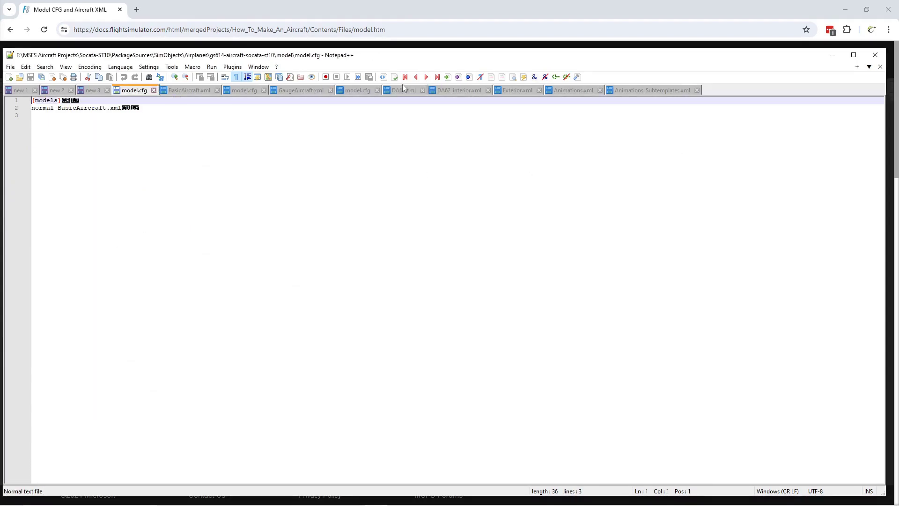
click(358, 90)
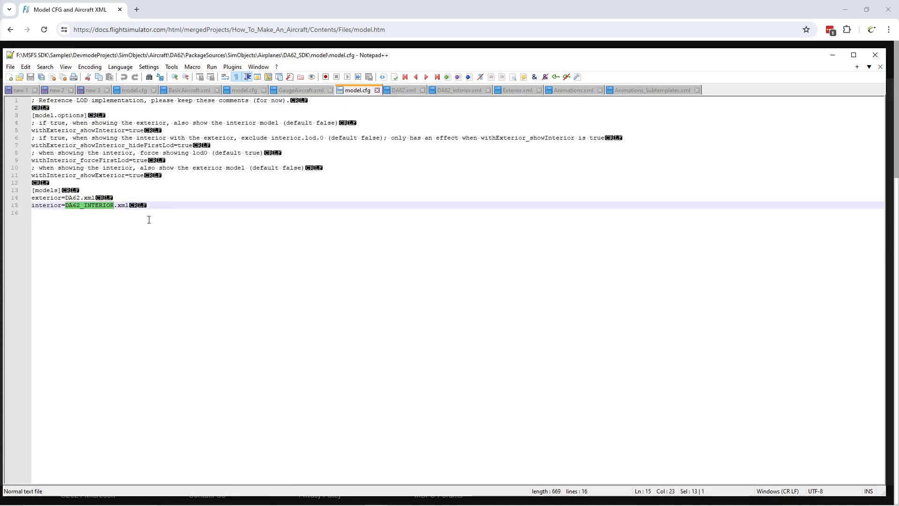
drag(153, 214, 16, 100)
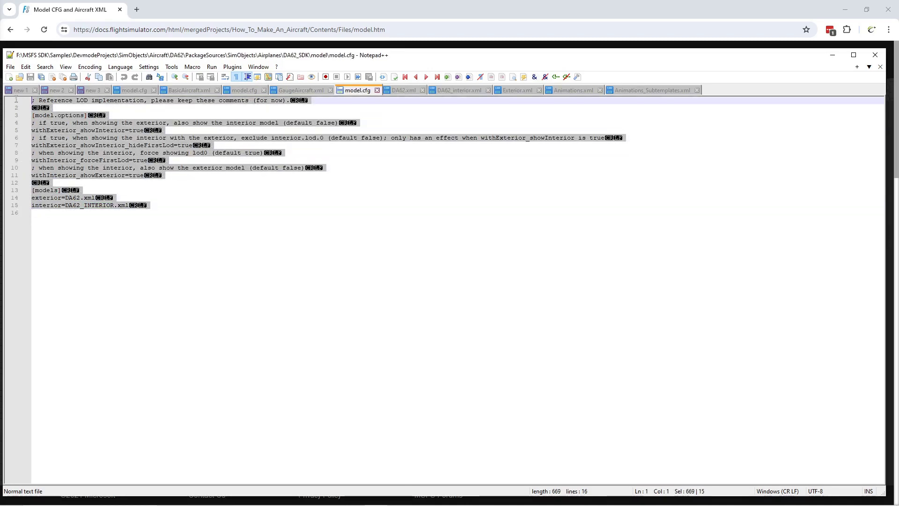
right_click(71, 125)
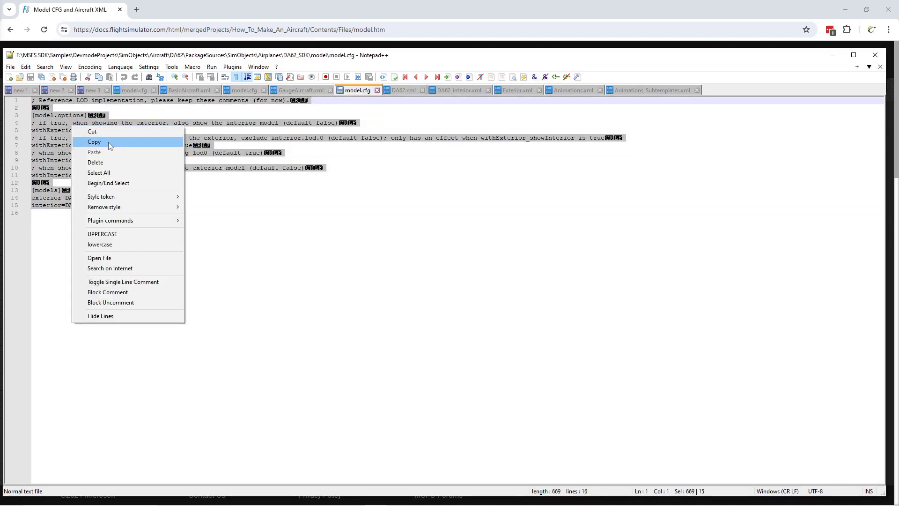
click(108, 142)
click(126, 90)
drag(157, 111, 14, 98)
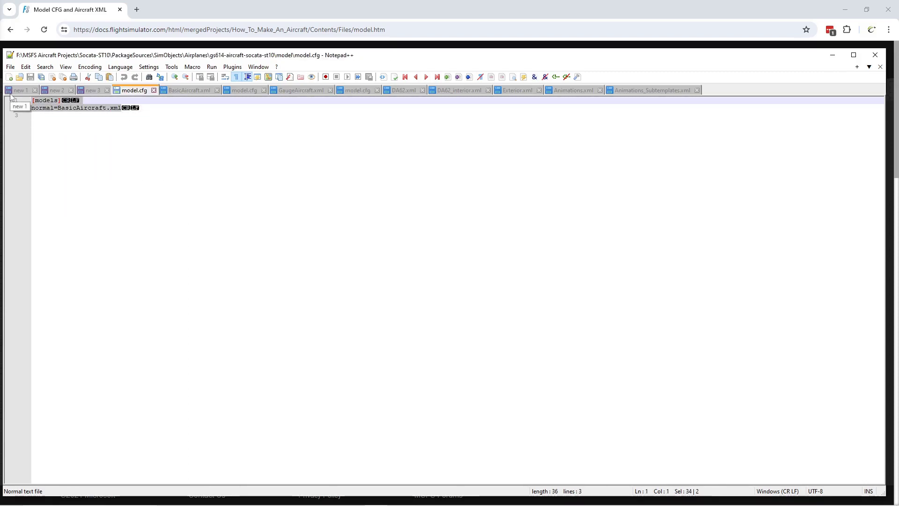
key(ctrl+v)
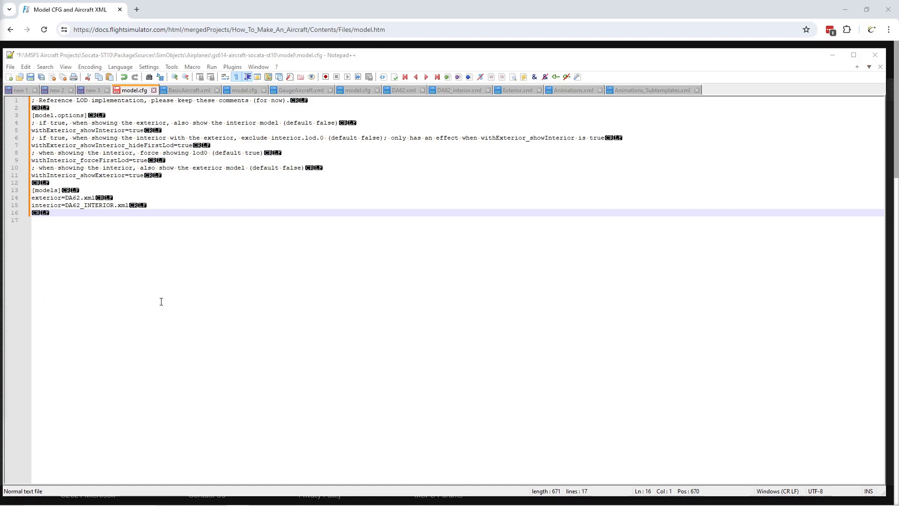
Set the exterior model to SocataSt10_exterior.xml and the interior model to SocataSt10_interior.xml in the project's model.cfg, and save the file.
drag(65, 197, 84, 198)
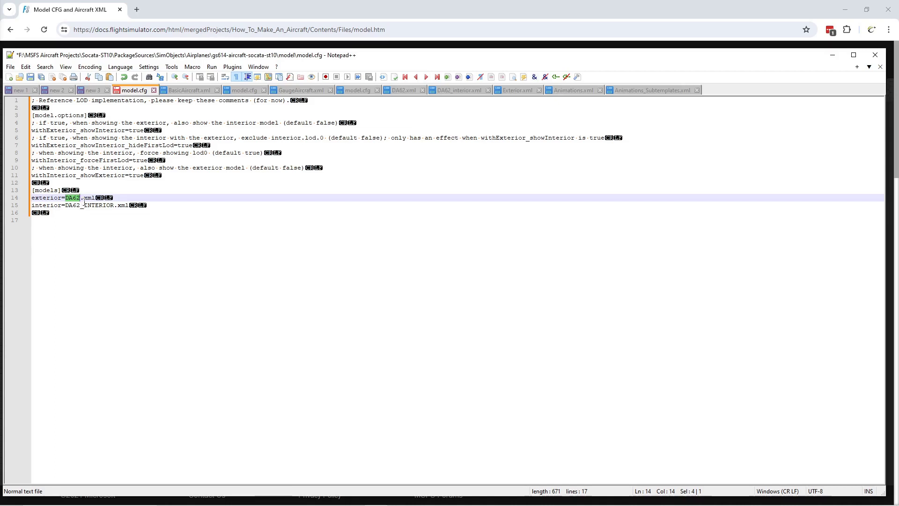
key(ctrl+v)
drag(66, 206, 114, 206)
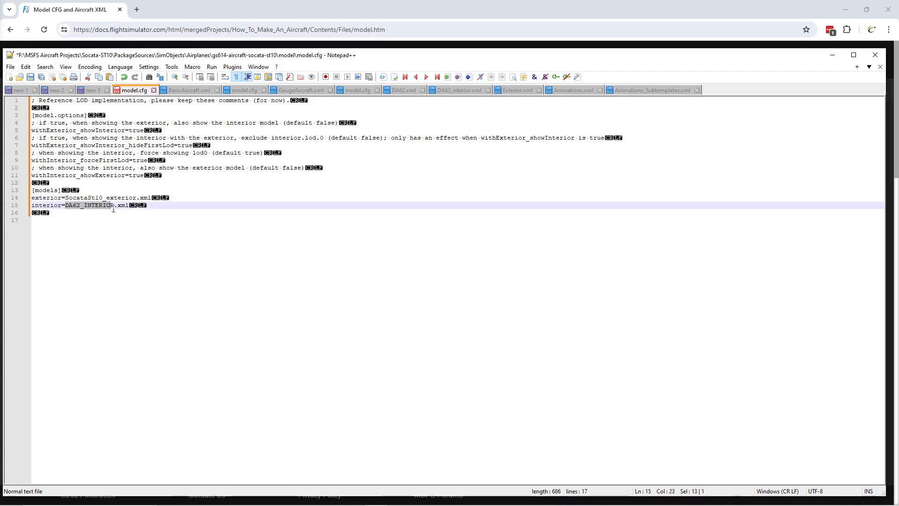
key(ctrl+v)
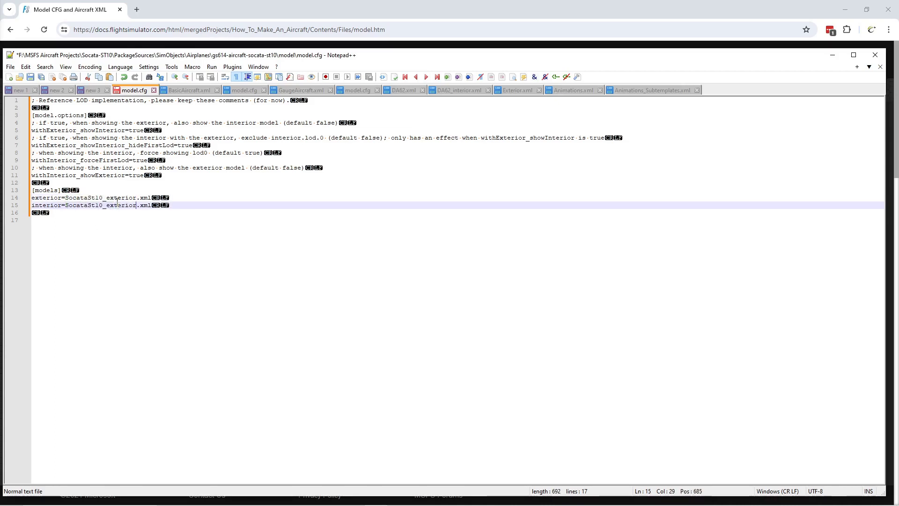
drag(107, 205, 137, 205)
text(interior)
click(142, 294)
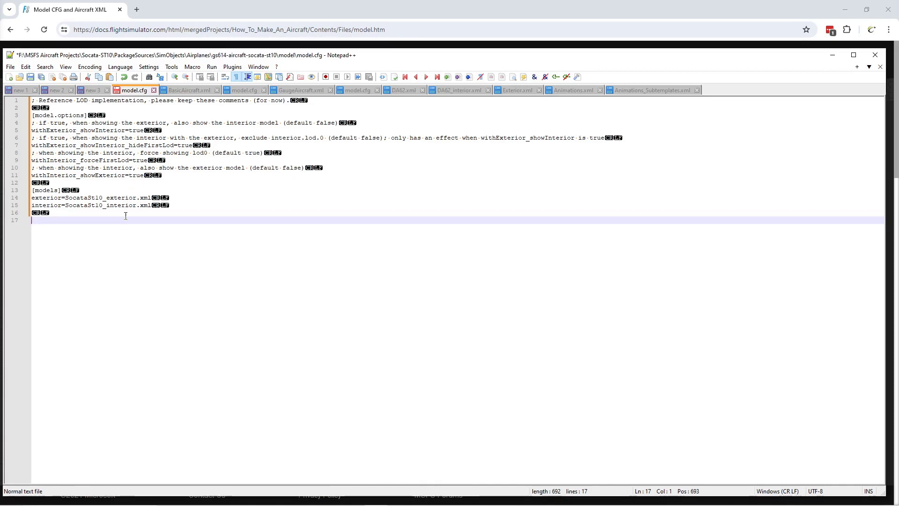
right_click(131, 91)
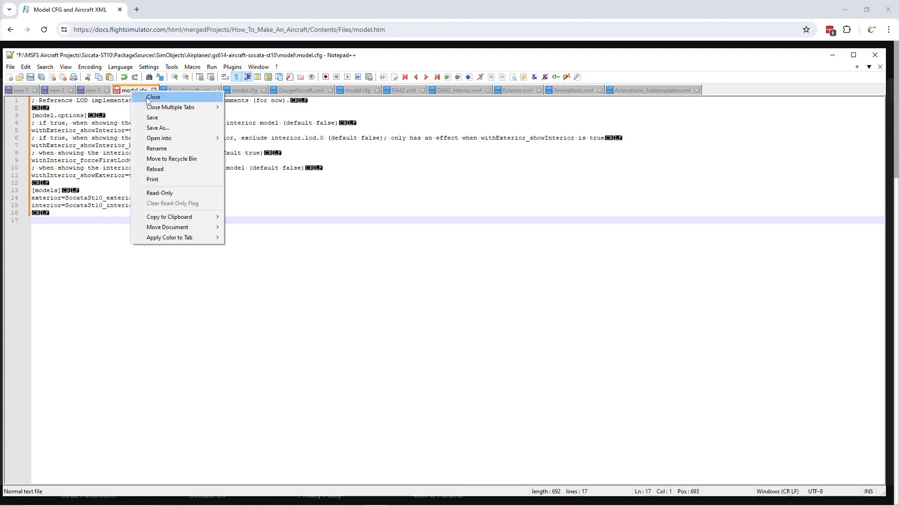
click(155, 118)
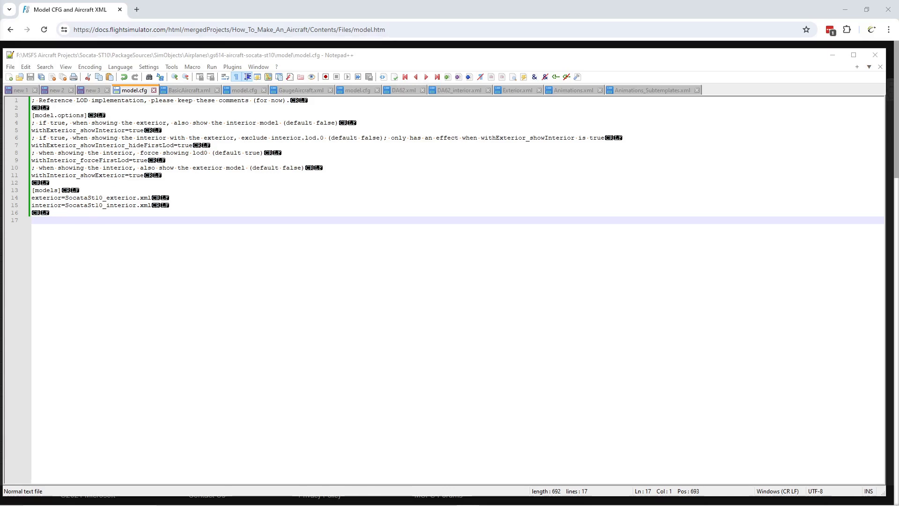
click(126, 197)
click(128, 206)
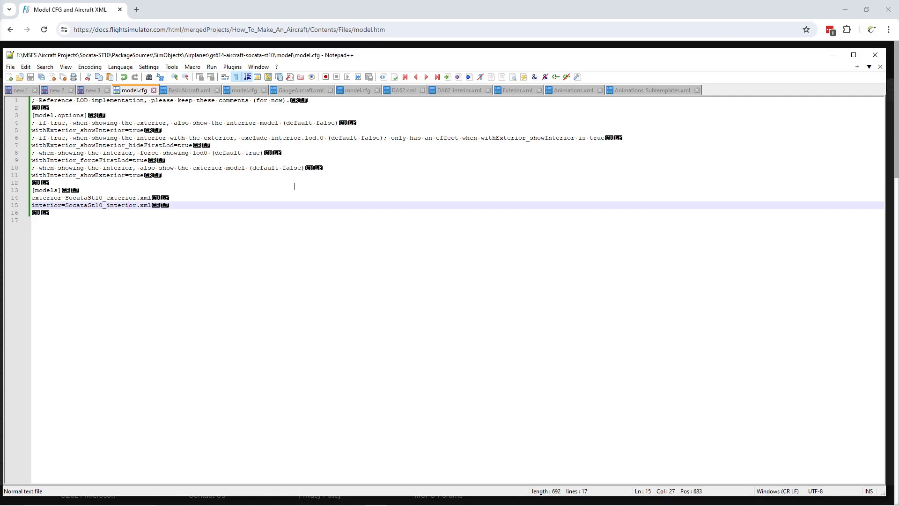
Return to DA62.xml, expand its LODS section and collapse the Behaviors section.
click(403, 89)
click(34, 116)
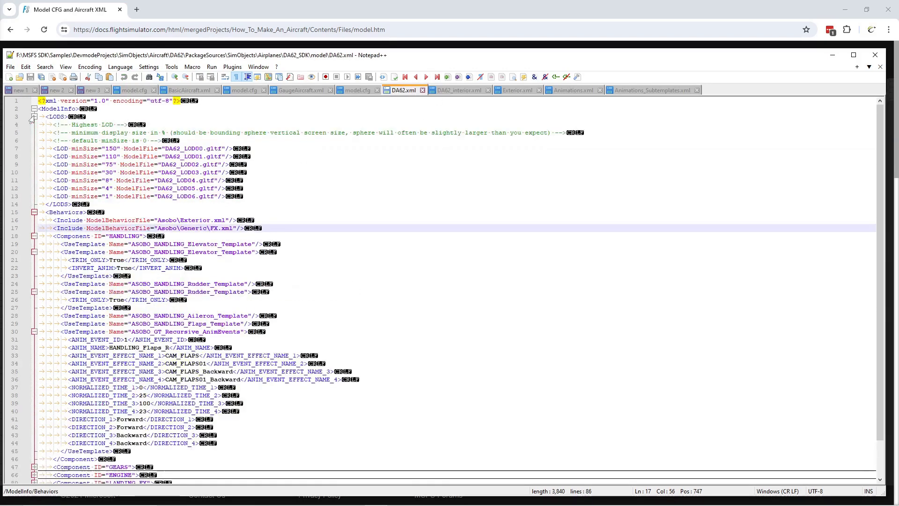
click(34, 212)
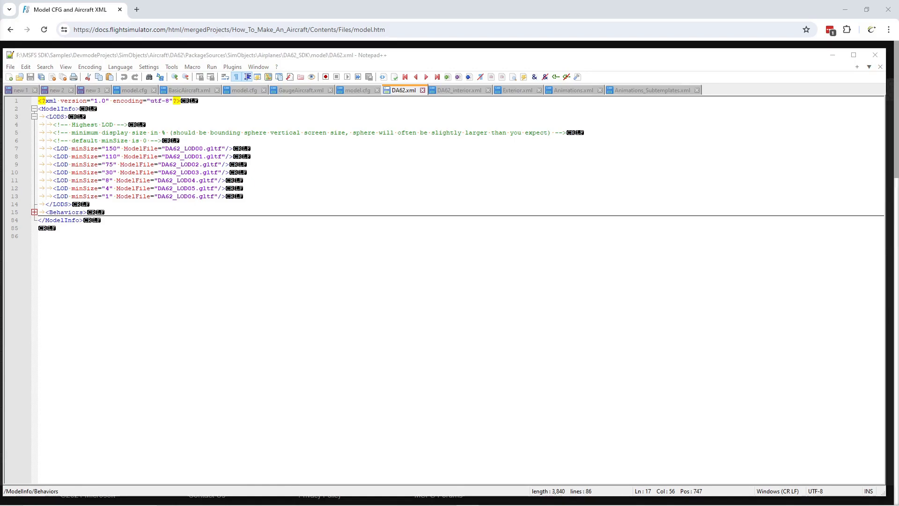
Switch to the project's model folder in File Explorer and open SocataSt10_exterior.xml and SocataSt10_interior.xml for editing in Notepad++.
key(alt+Tab)
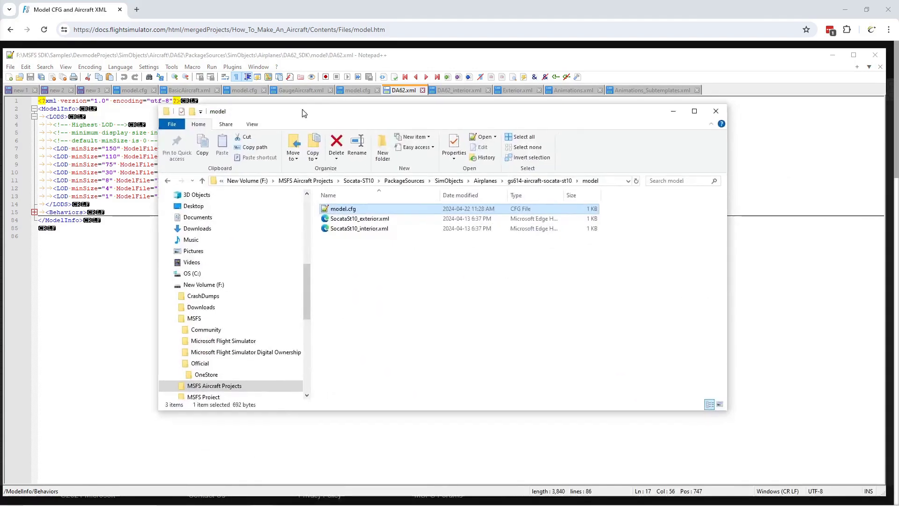
right_click(352, 219)
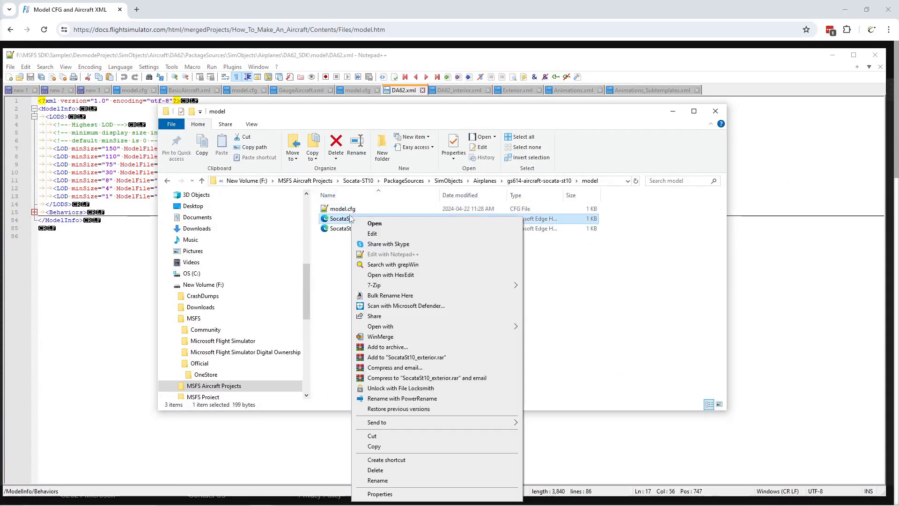
click(372, 254)
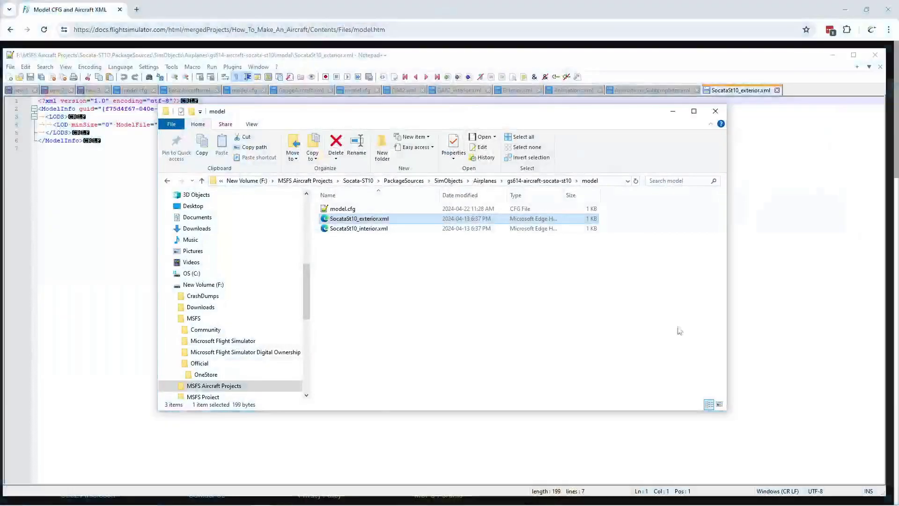
right_click(376, 229)
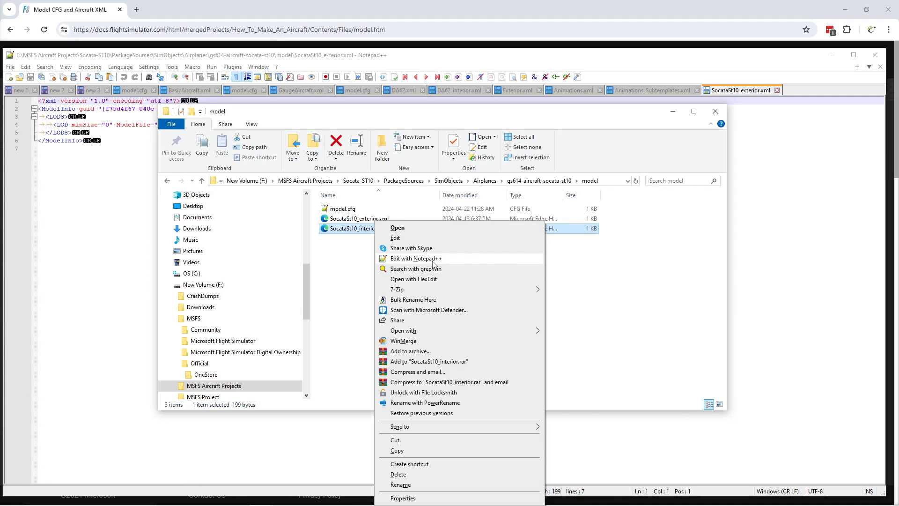
click(433, 265)
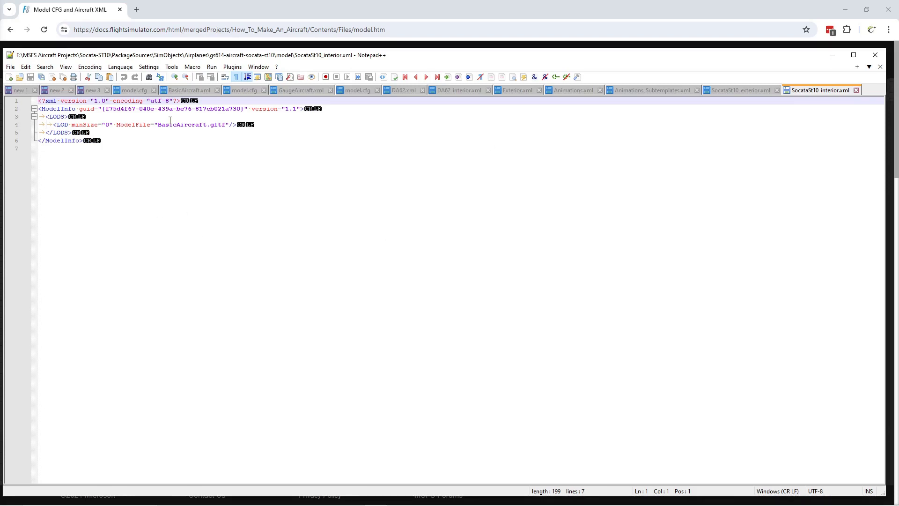
Highlight the BasicAircraft model name in SocataSt10_interior.xml, then compare the Socata exterior file's LOD entry with the LODS section of DA62.xml.
click(84, 124)
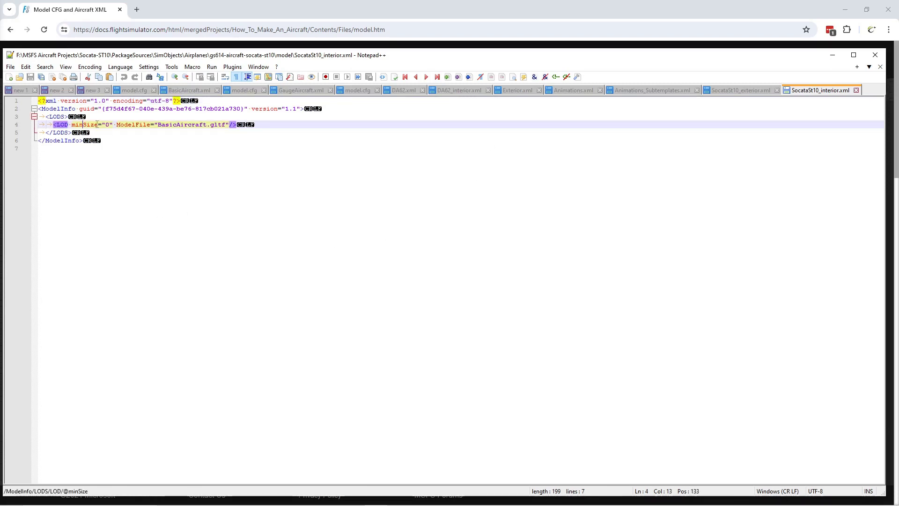
double_click(178, 125)
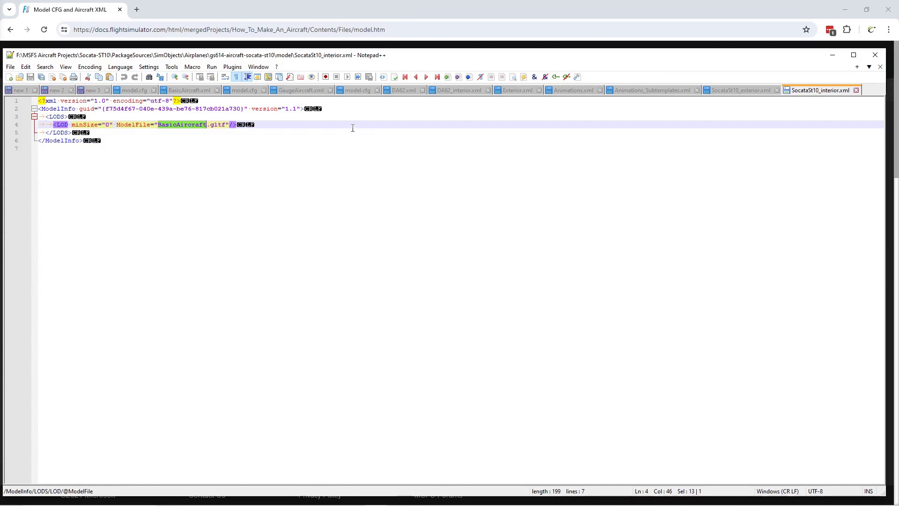
click(744, 90)
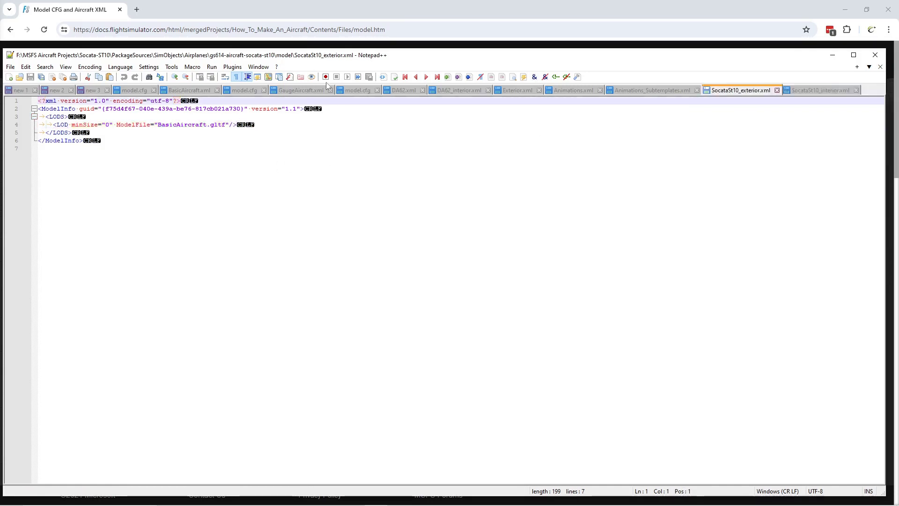
click(395, 90)
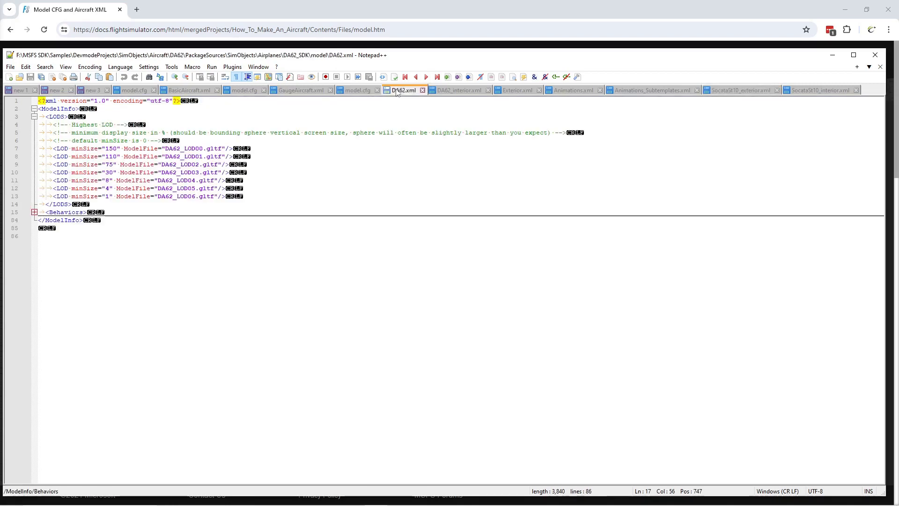
click(321, 179)
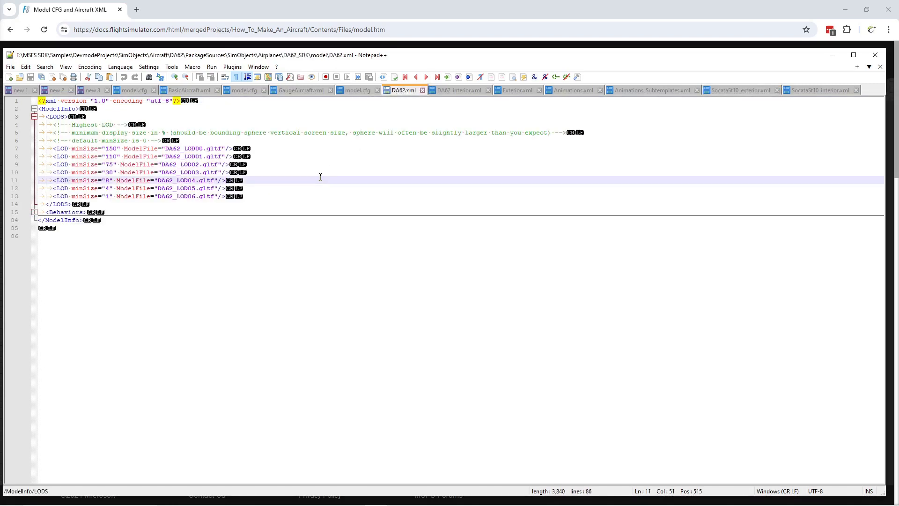
Replace the entire content of SocataSt10_exterior.xml with the full code of DA62.xml and save the file.
key(ctrl+a)
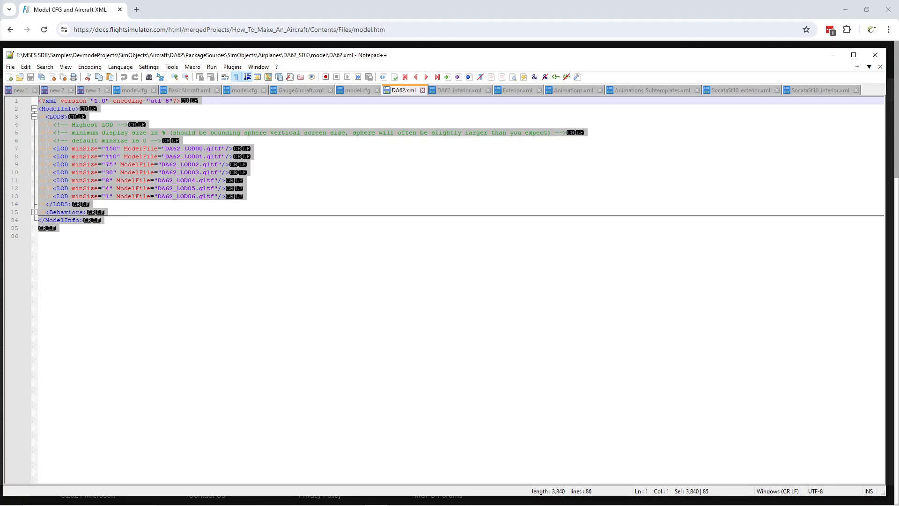
click(719, 90)
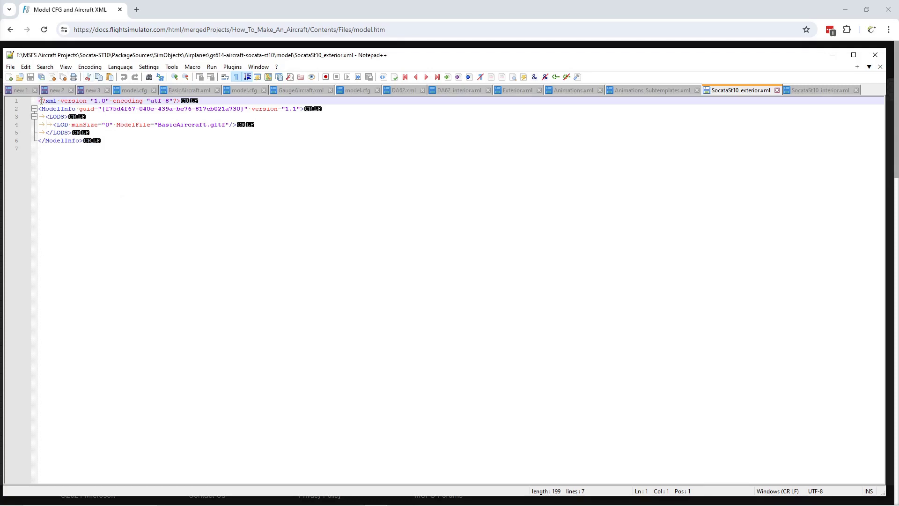
key(ctrl+a)
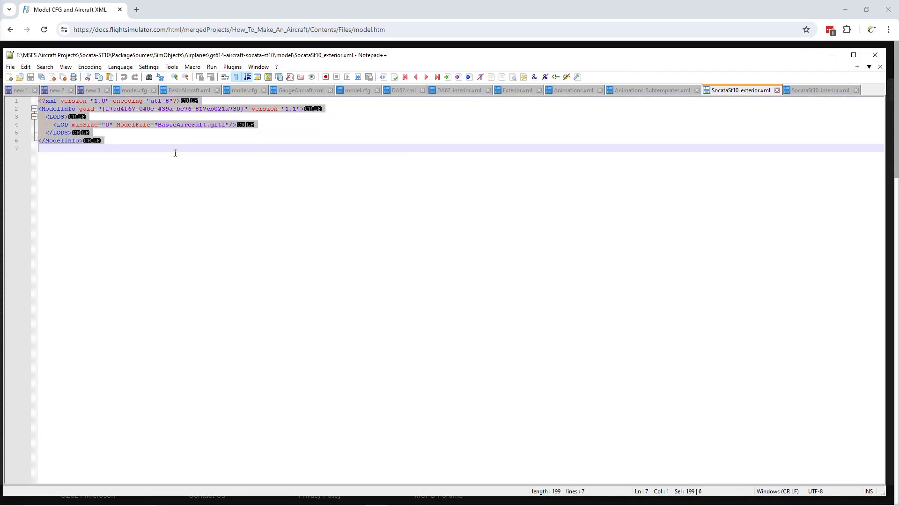
key(ctrl+v)
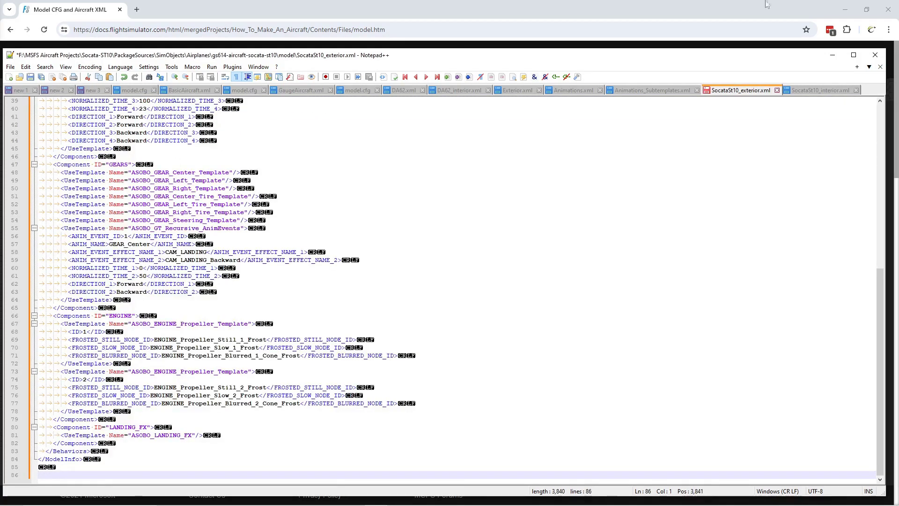
right_click(753, 93)
key(Escape)
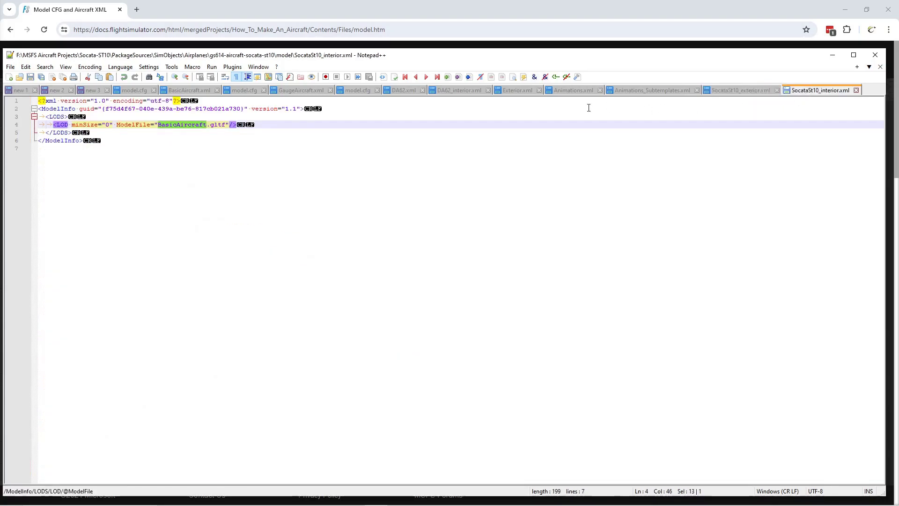
Replace the entire content of SocataSt10_interior.xml with the full code of DA62_interior.xml and save the file.
click(462, 95)
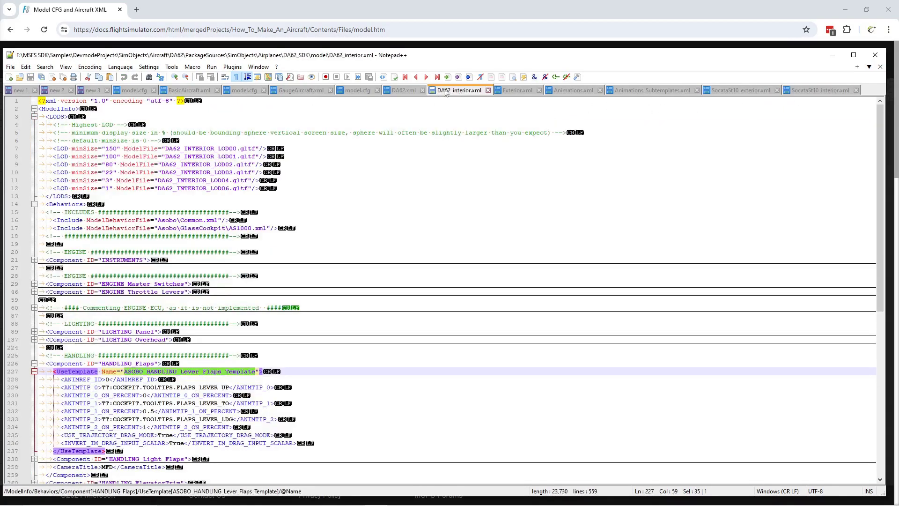
click(395, 198)
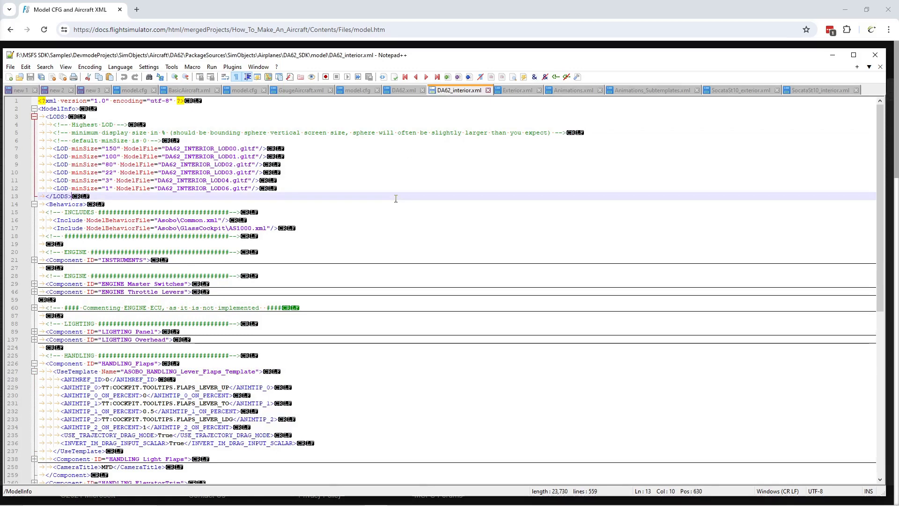
key(ctrl+a)
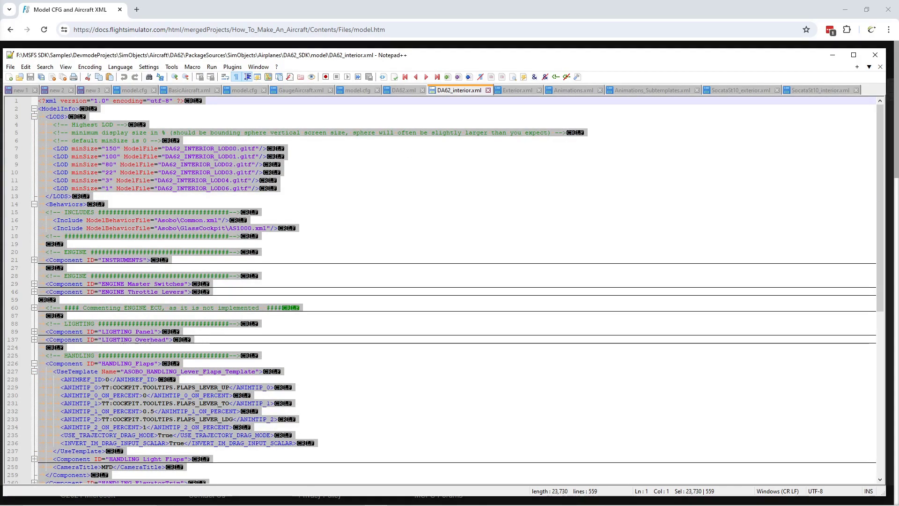
click(819, 89)
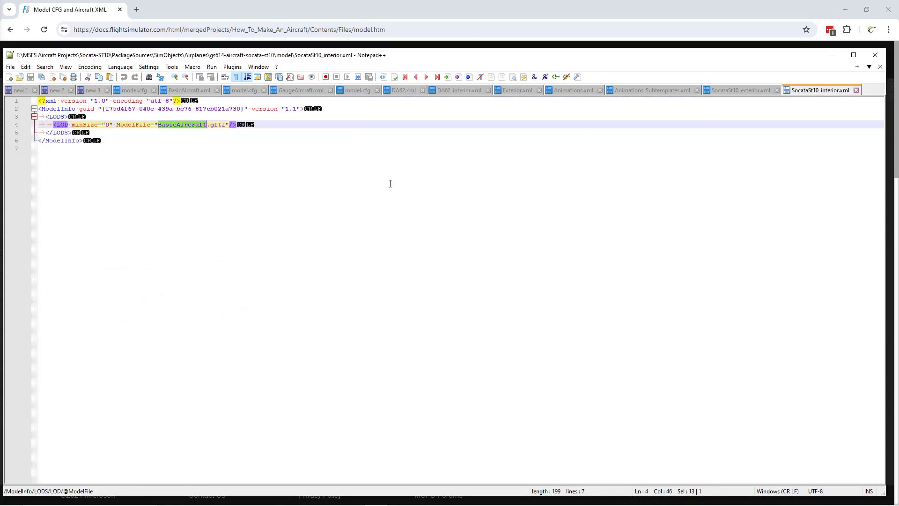
drag(154, 183, 8, 104)
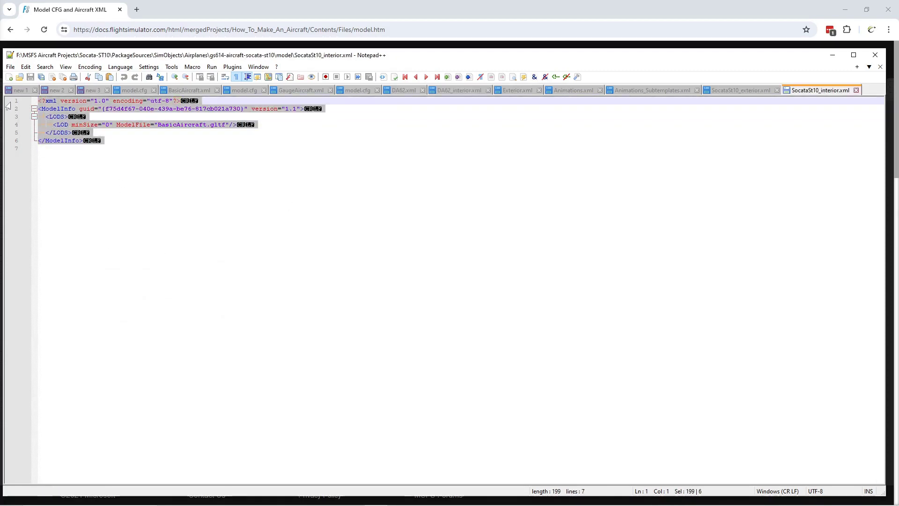
key(ctrl+v)
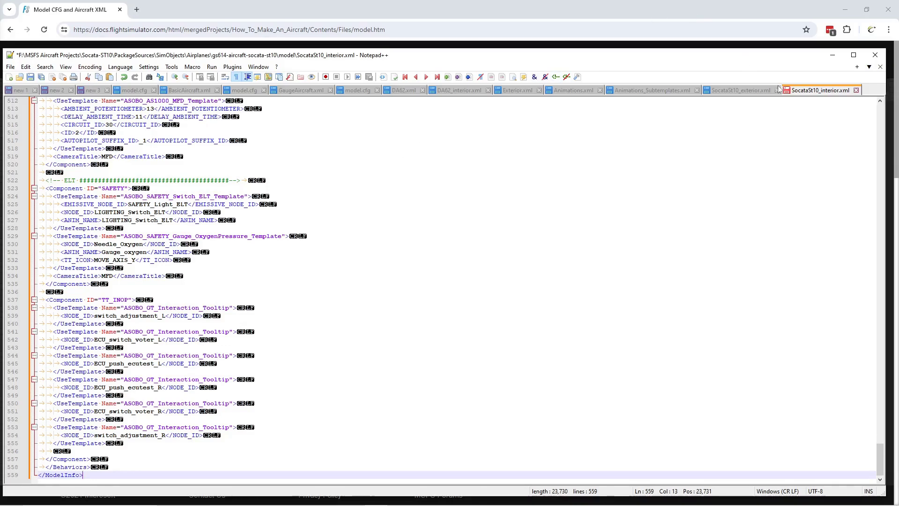
right_click(806, 91)
click(822, 119)
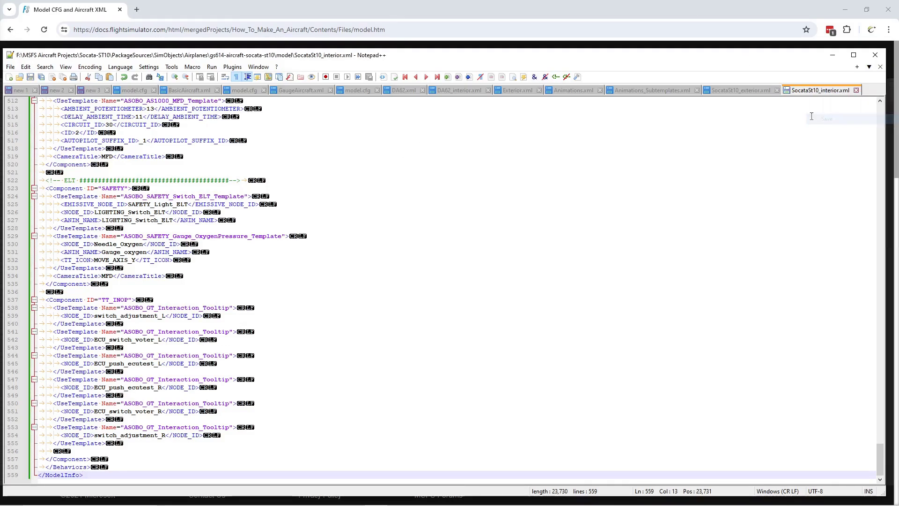
Comment out the DA62_LOD01 to DA62_LOD06 lines in the LODS section of SocataSt10_exterior.xml.
click(735, 92)
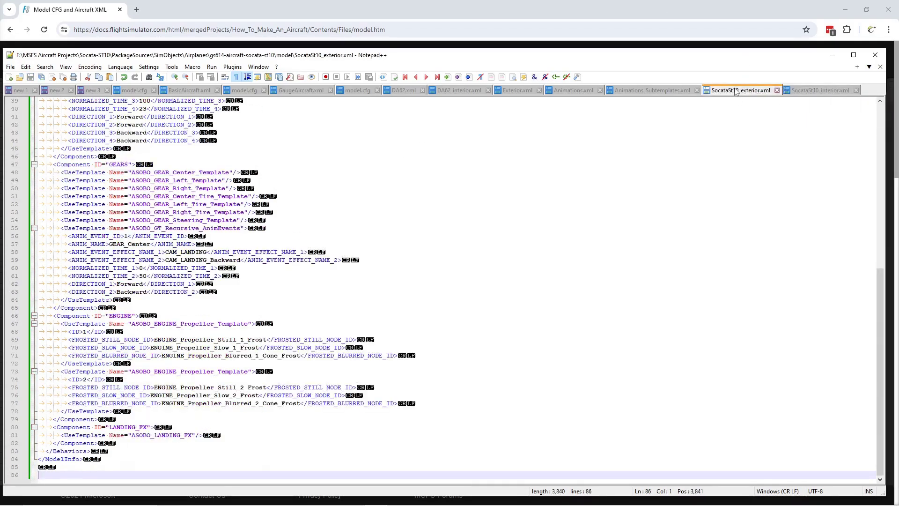
scroll(658, 287, up, 13)
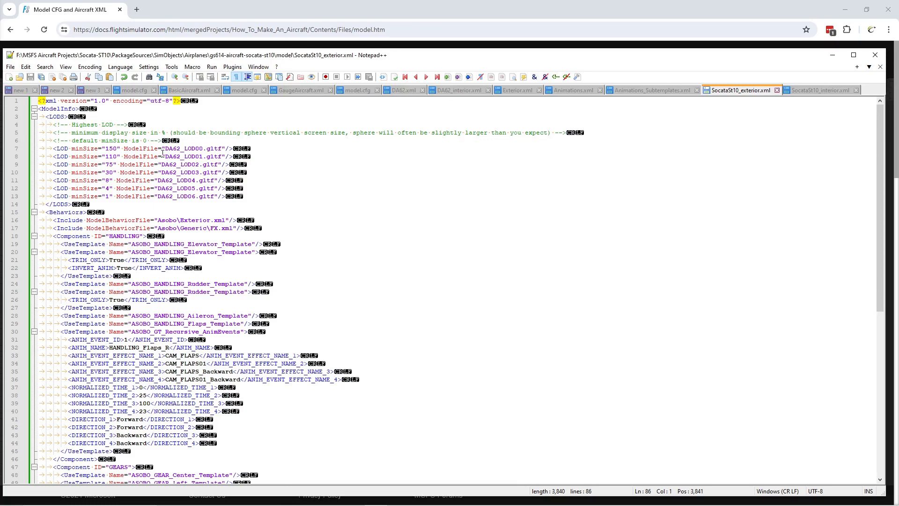
drag(34, 156, 35, 199)
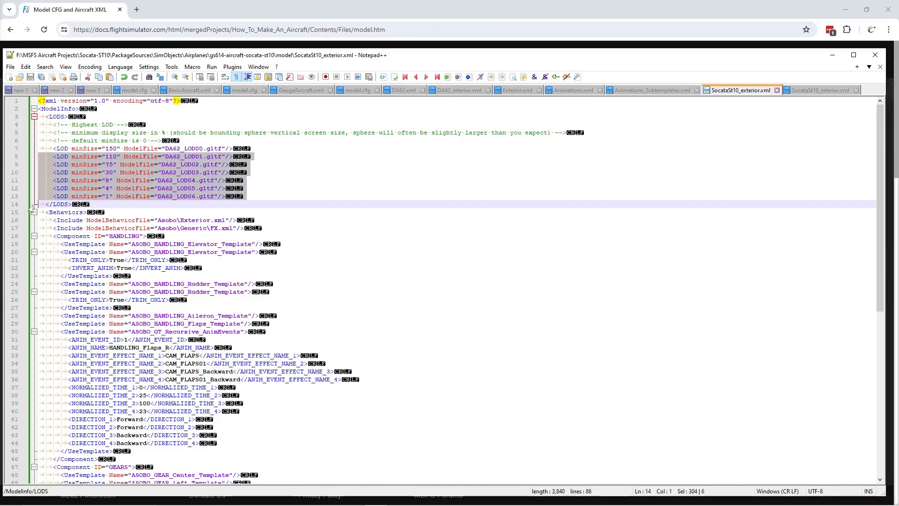
right_click(137, 184)
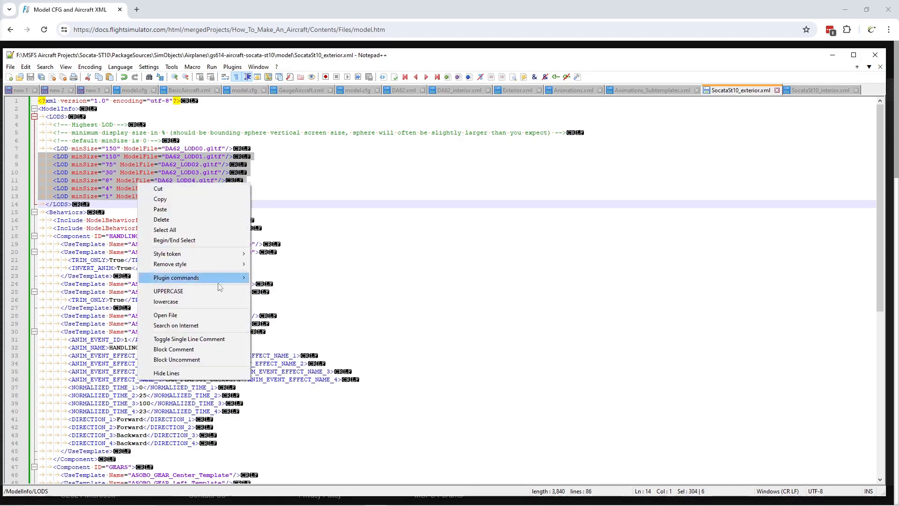
click(216, 339)
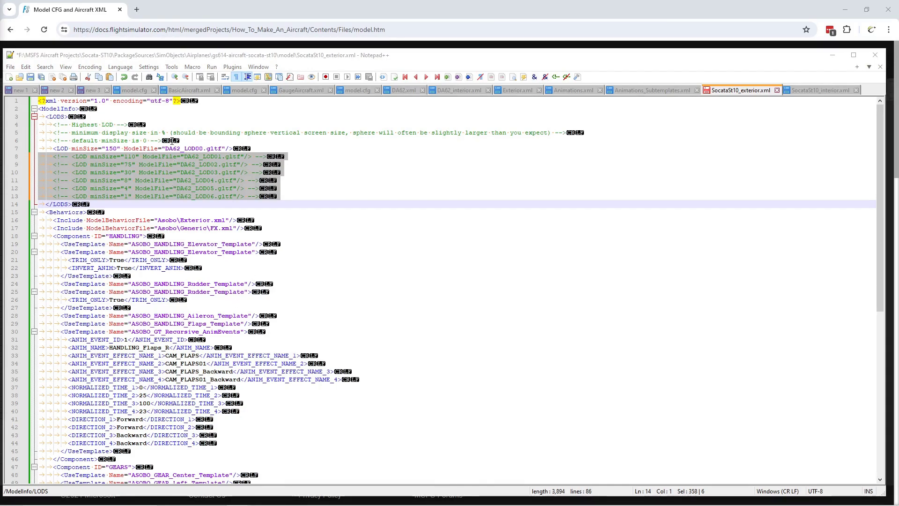
Set the remaining exterior LOD's model file to SocataSt10_exterior_LOD00.gltf and save the file.
drag(165, 149, 205, 151)
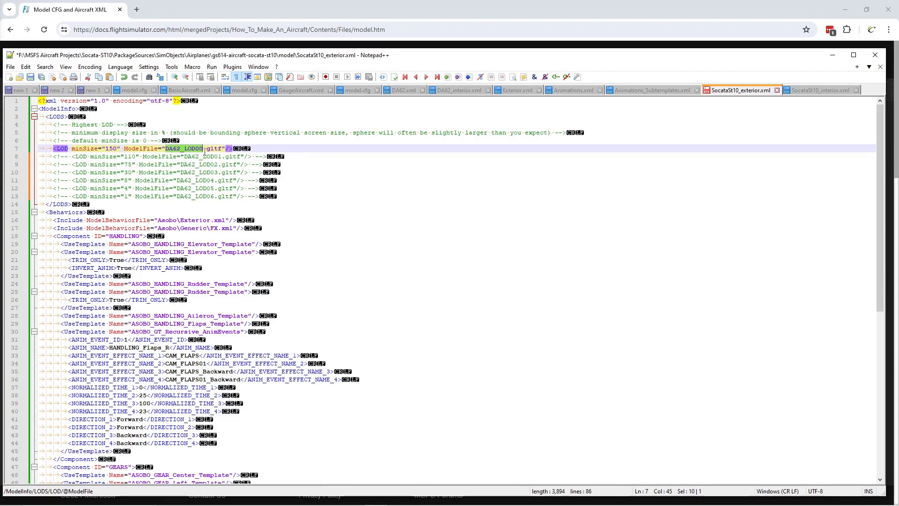
text(SocataSt10_exterior_LOD00)
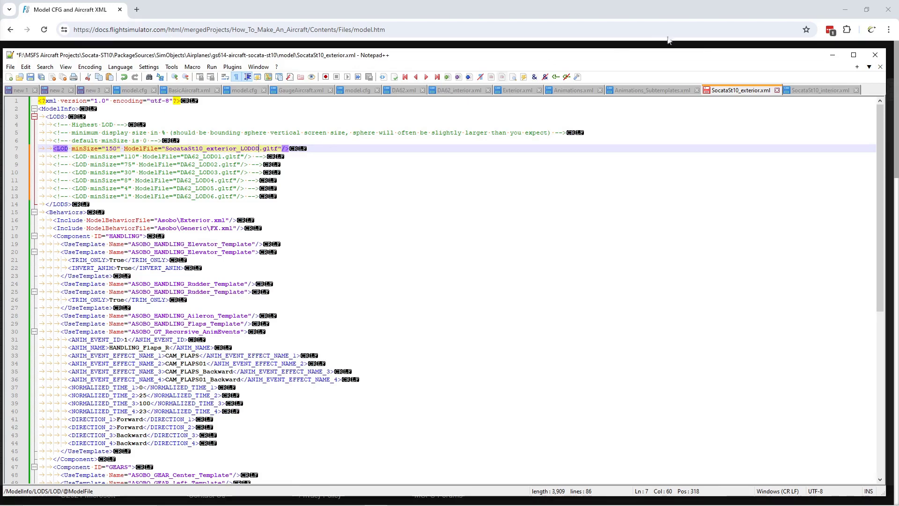
right_click(727, 90)
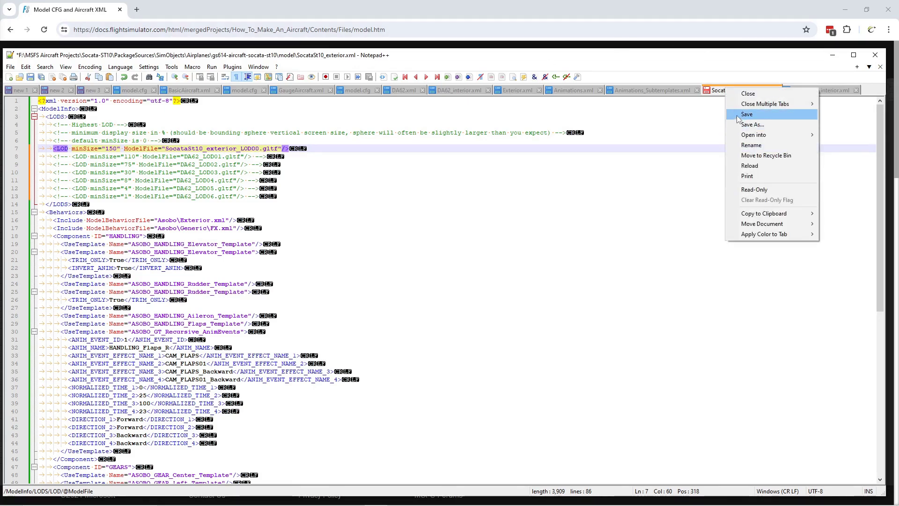
click(750, 115)
Comment out every LOD line below DA62_INTERIOR_LOD00 in the LODS section of SocataSt10_interior.xml.
click(808, 91)
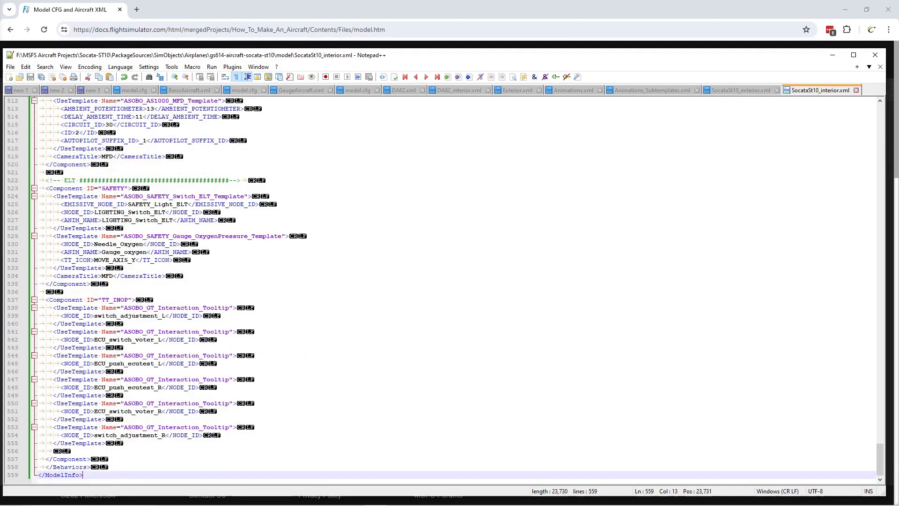
scroll(297, 262, up, 20)
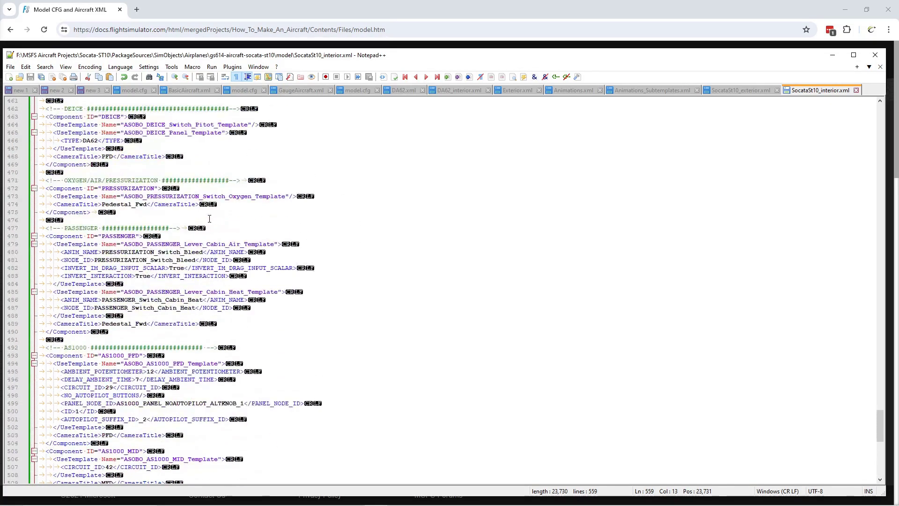
scroll(209, 219, up, 20)
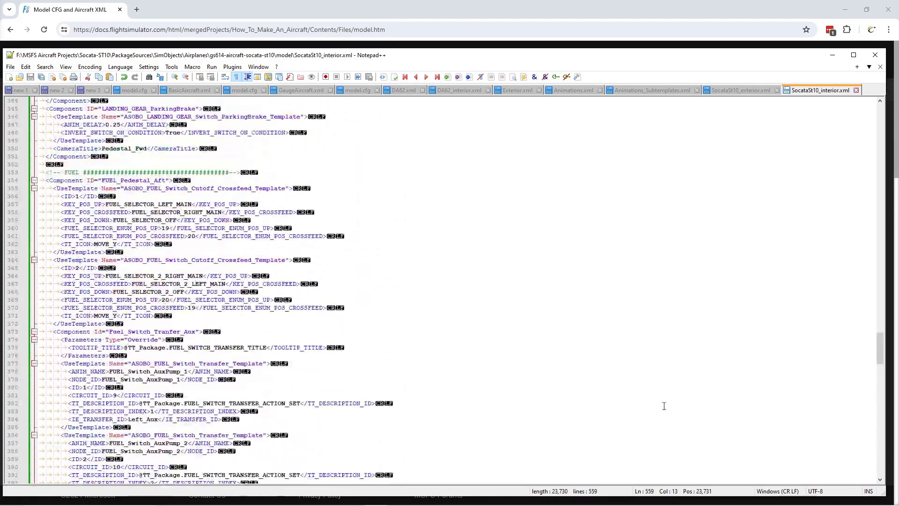
drag(881, 349, 881, 117)
drag(26, 160, 26, 188)
right_click(157, 184)
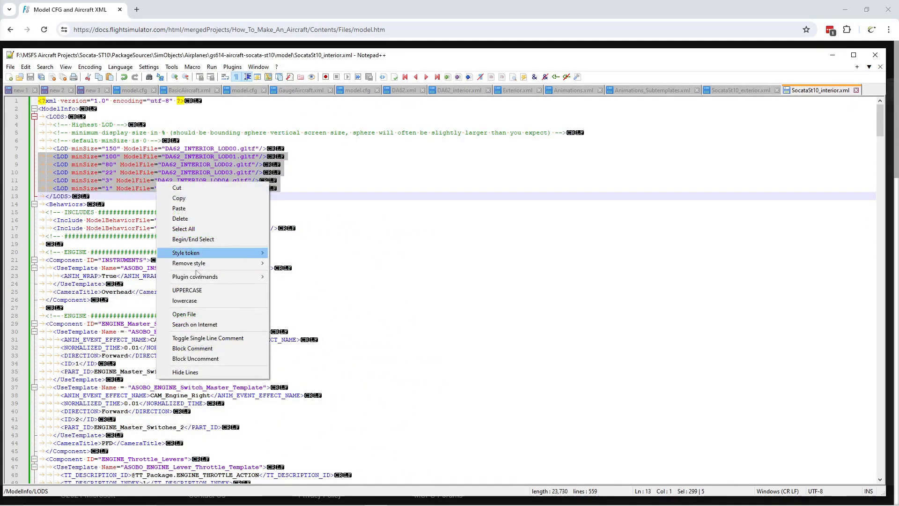
click(208, 337)
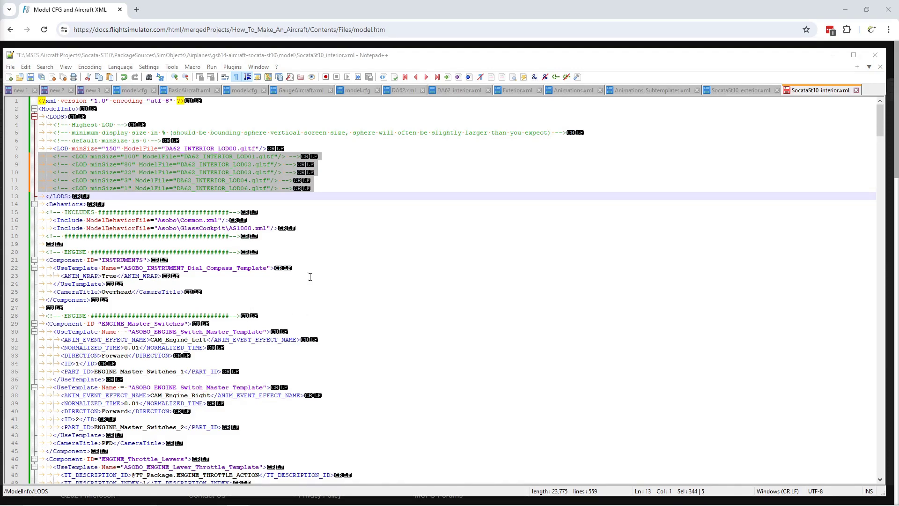
Set the remaining interior LOD's model file to SocataSt10_interior_LOD00.gltf and save the file.
drag(166, 148, 230, 152)
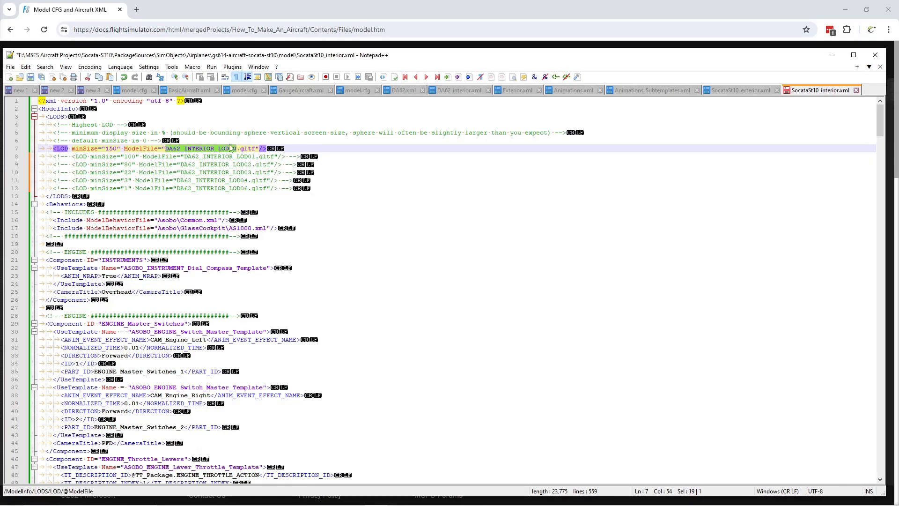
text(SocataSt10_interior_LOD00)
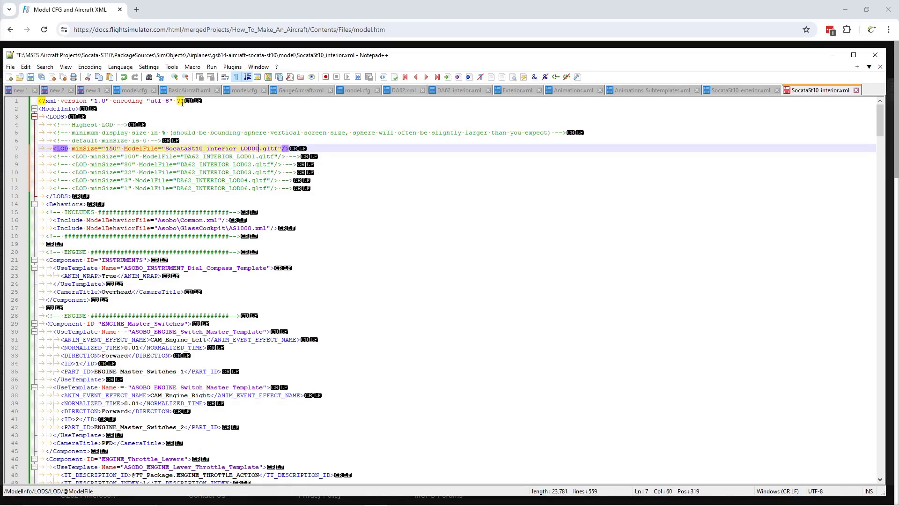
right_click(827, 90)
click(827, 114)
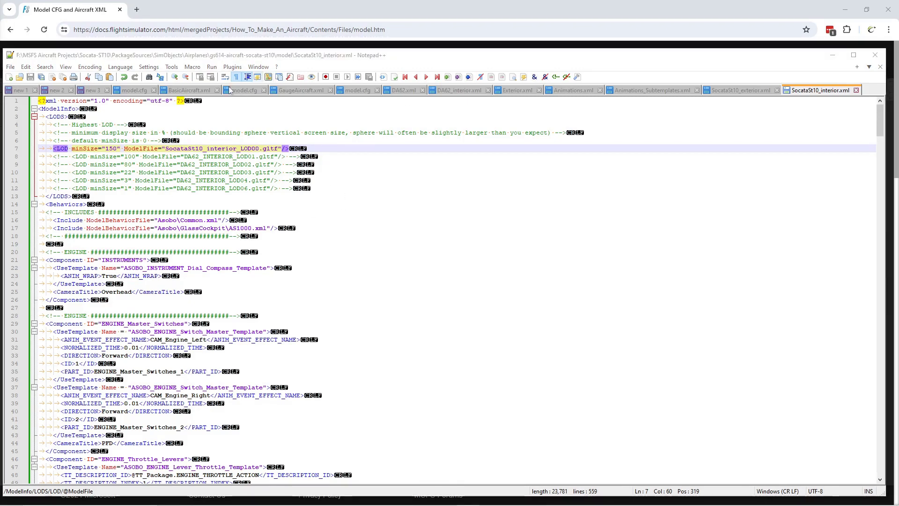
Review the model entries in the project's model.cfg and the LOD entries in the Socata exterior and interior XML files.
click(134, 91)
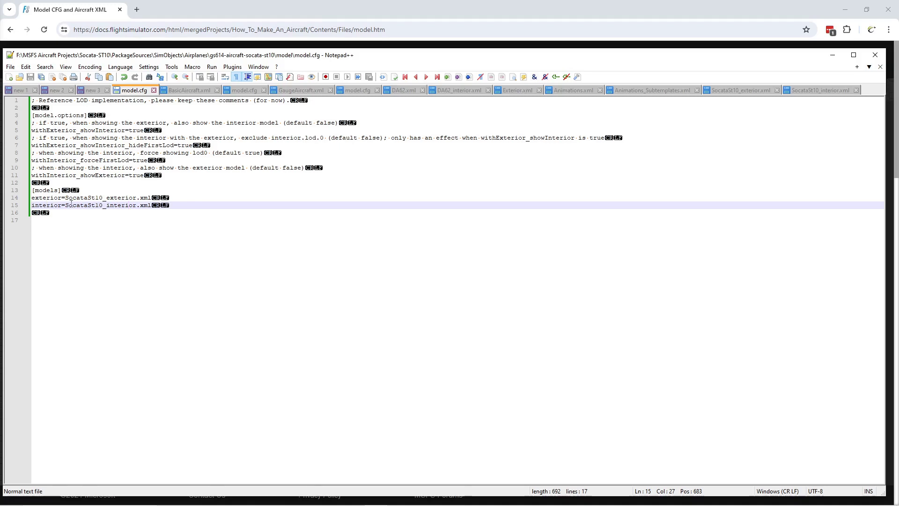
click(733, 89)
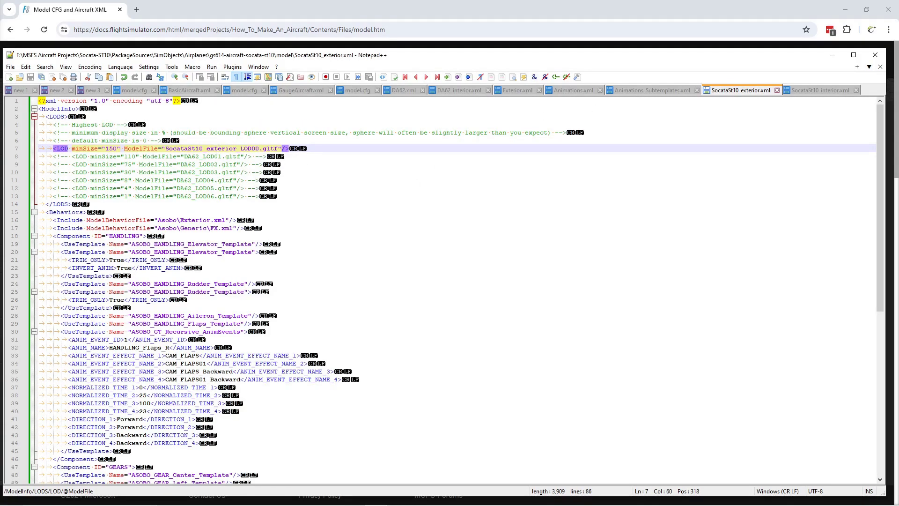
click(814, 92)
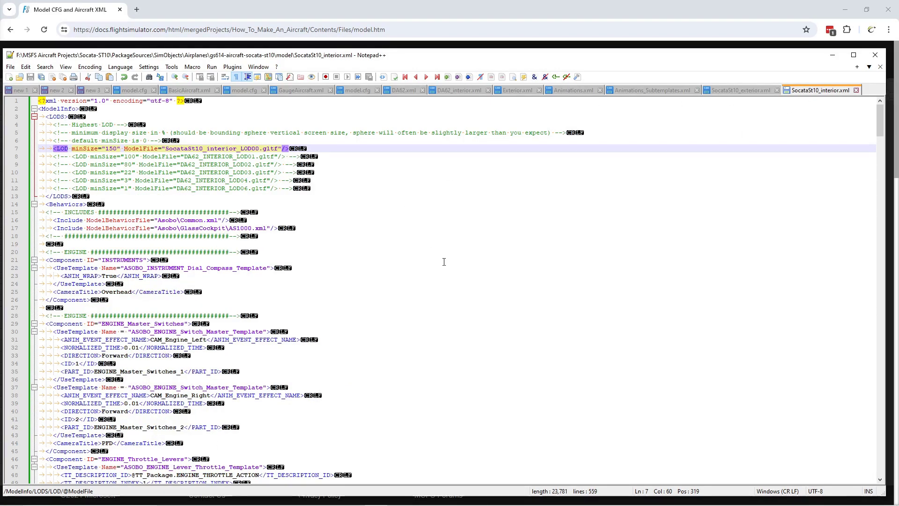
Switch to Blender, collapse the collections in the scene's outliner, make the Panel collection visible and place the 3D cursor beside the aircraft.
key(alt+Tab)
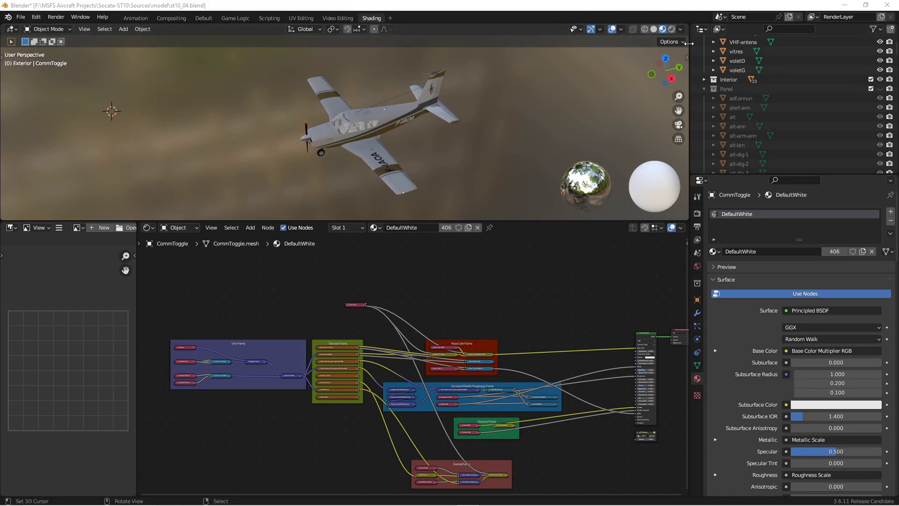
click(704, 89)
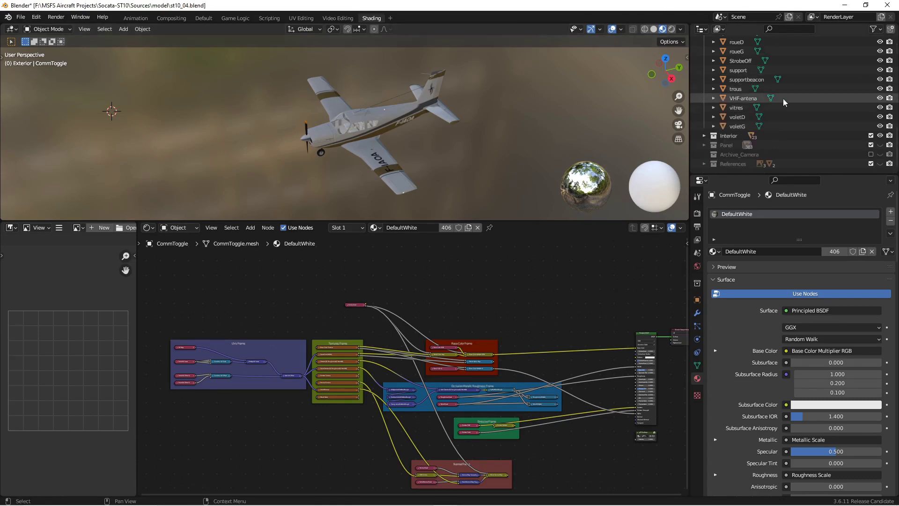
key(shift+a)
scroll(783, 98, up, 5)
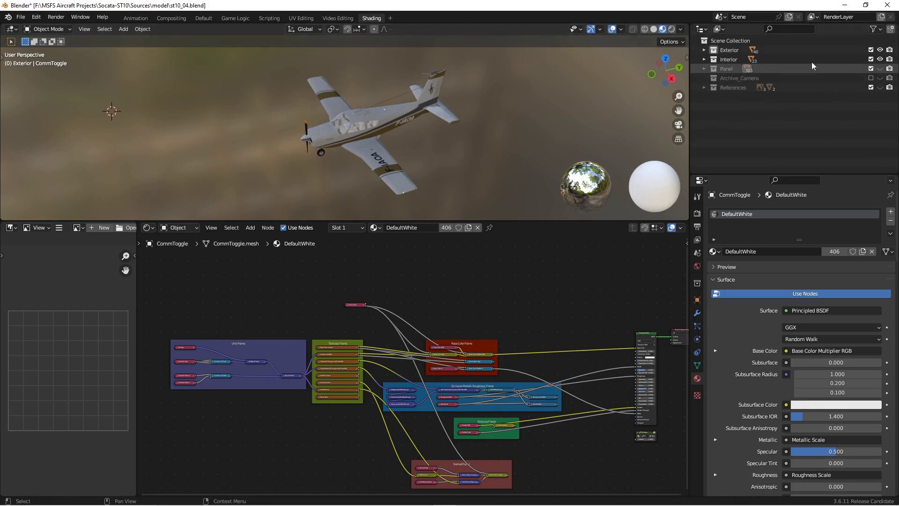
click(881, 68)
click(435, 157)
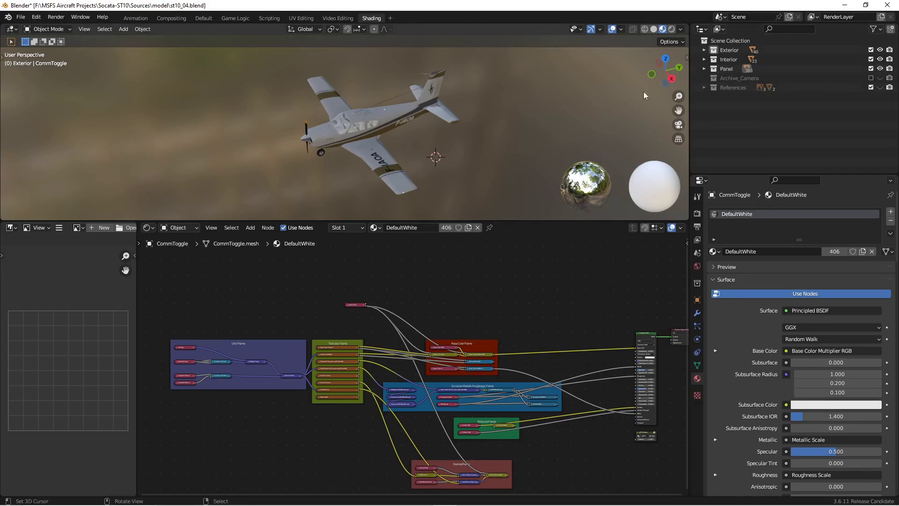
Hide the Exterior collection and select all remaining visible interior and panel objects.
click(881, 50)
click(449, 116)
key(a)
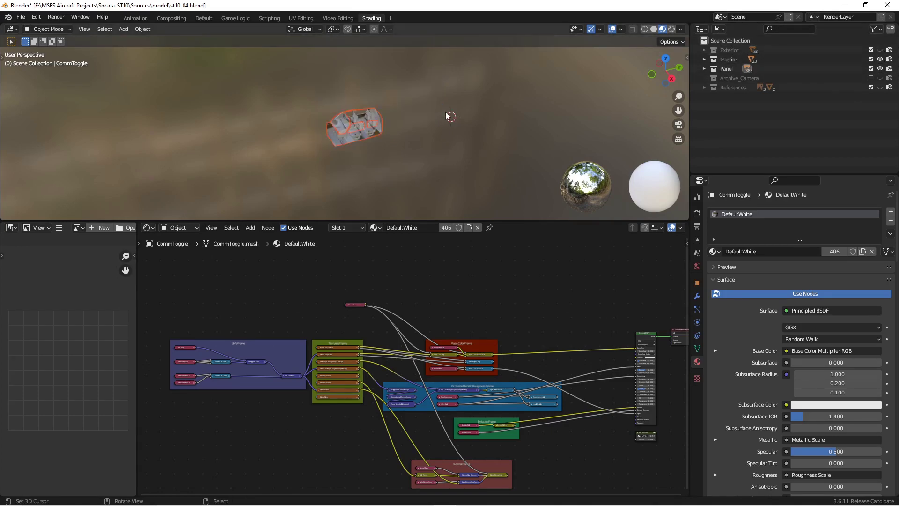
Start a glTF 2.0 export and choose the model folder of the gs614-aircraft-socata-st10 package as its destination.
click(22, 19)
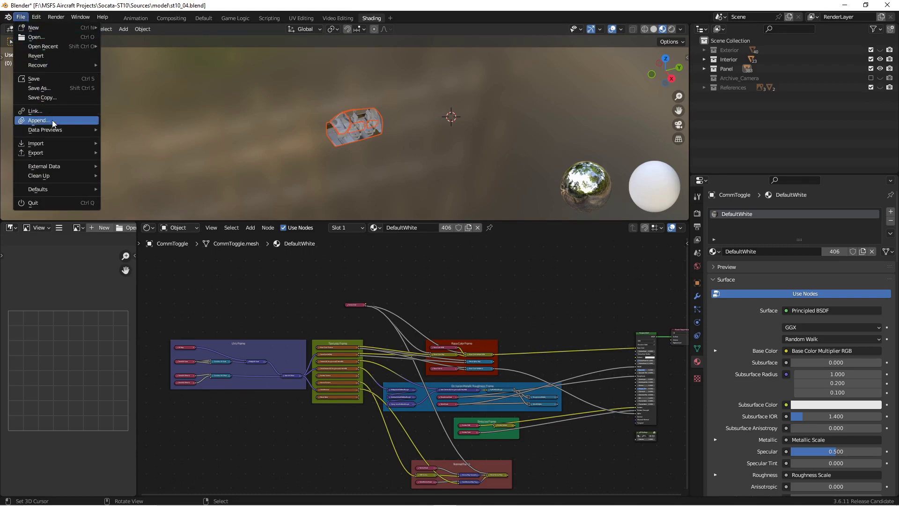
mouse_move(46, 158)
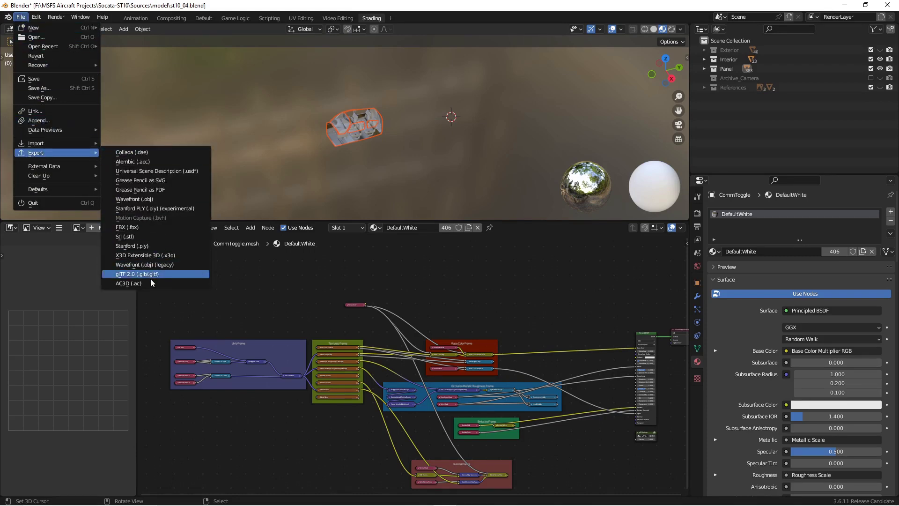
click(137, 274)
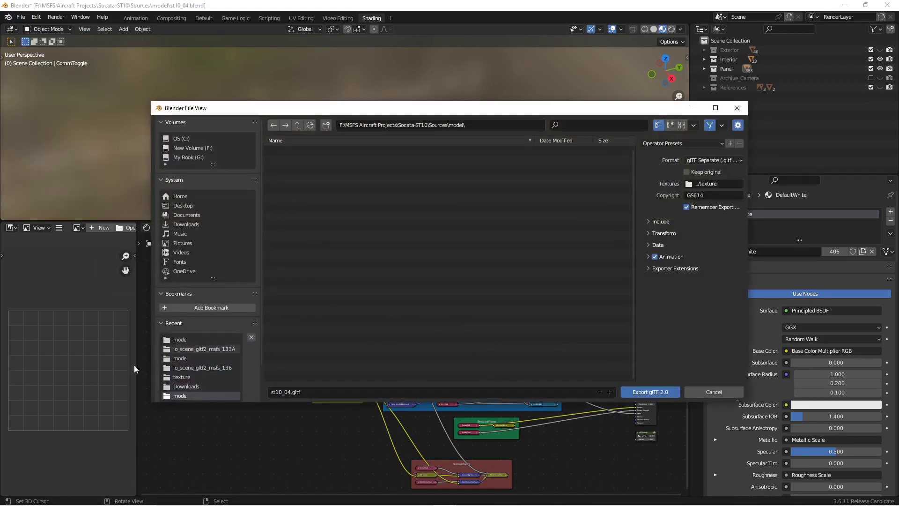
click(181, 340)
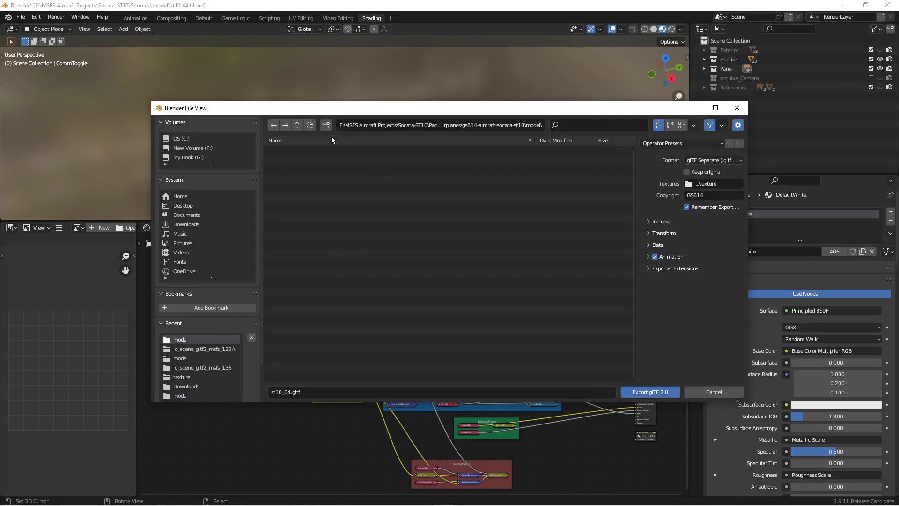
click(298, 126)
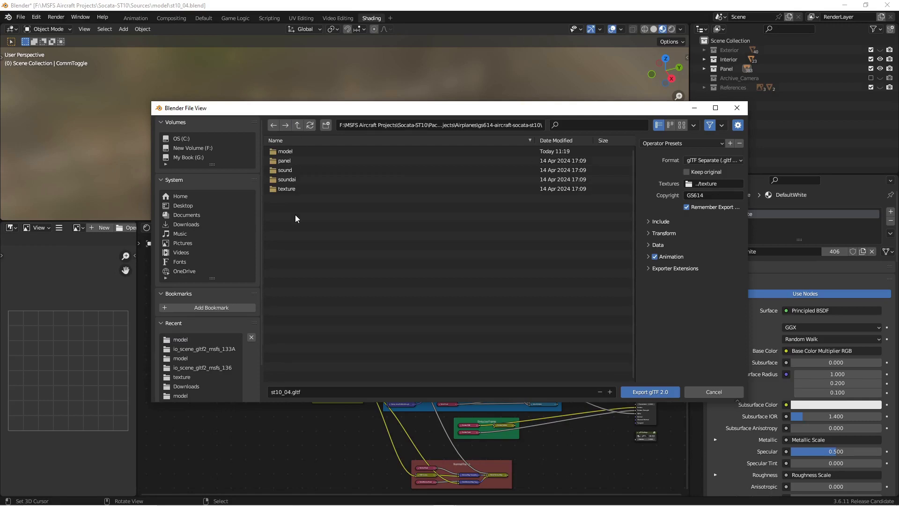
double_click(283, 151)
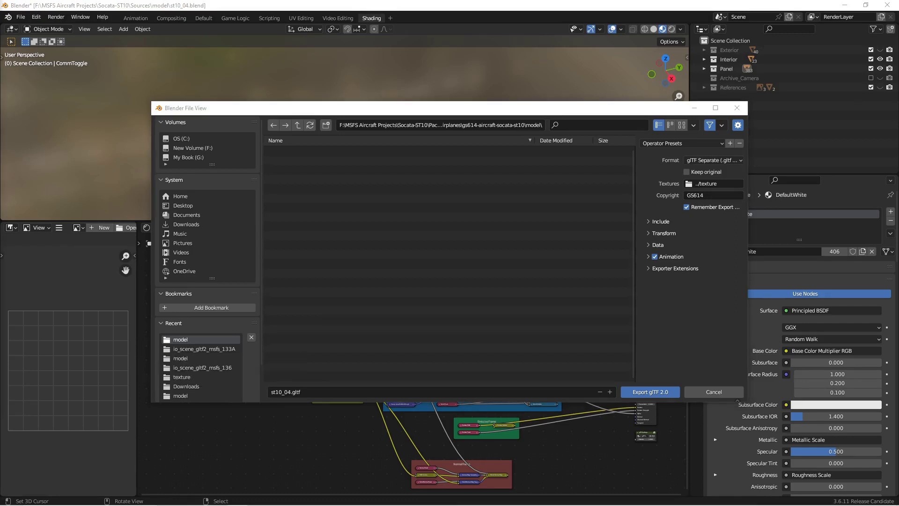
Try to export the interior model under the file name SocataSt10_interior_LOD00.gltf.
click(318, 393)
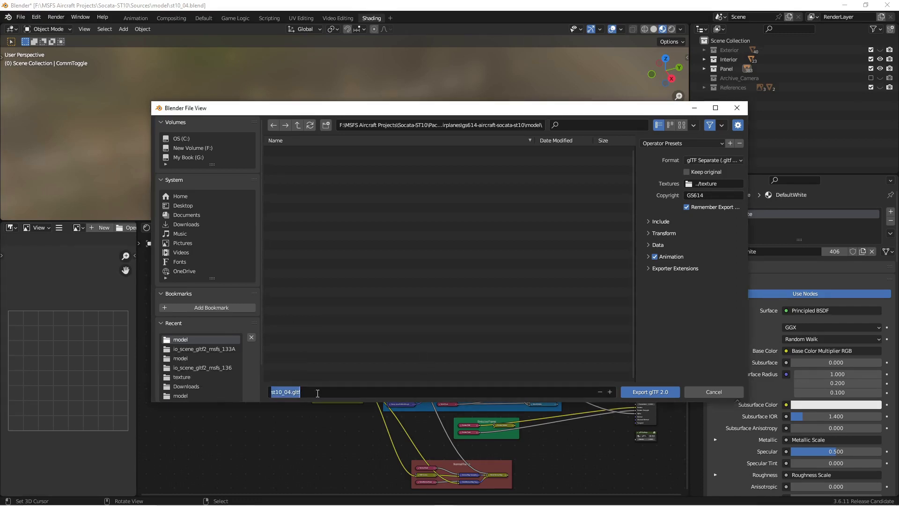
text(SocataSt10_exterior_LOD00)
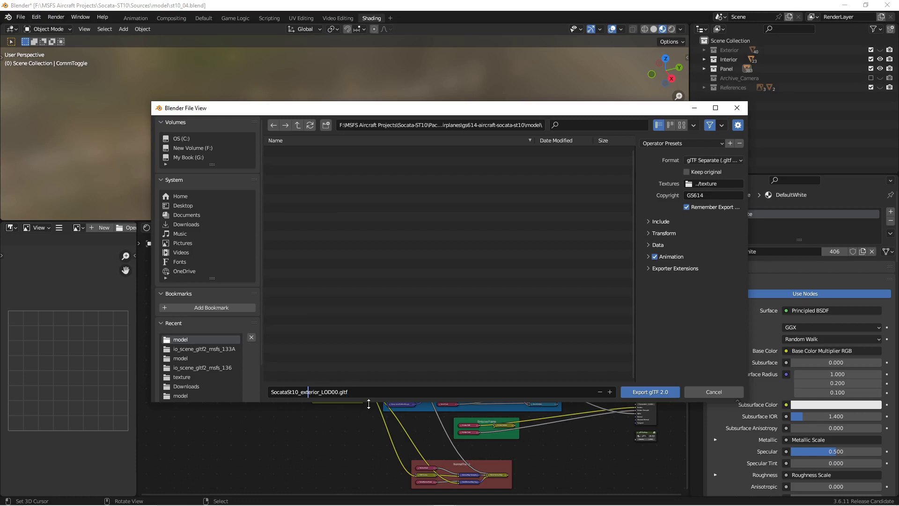
key(Delete)
key(Delete)
text(in)
click(639, 392)
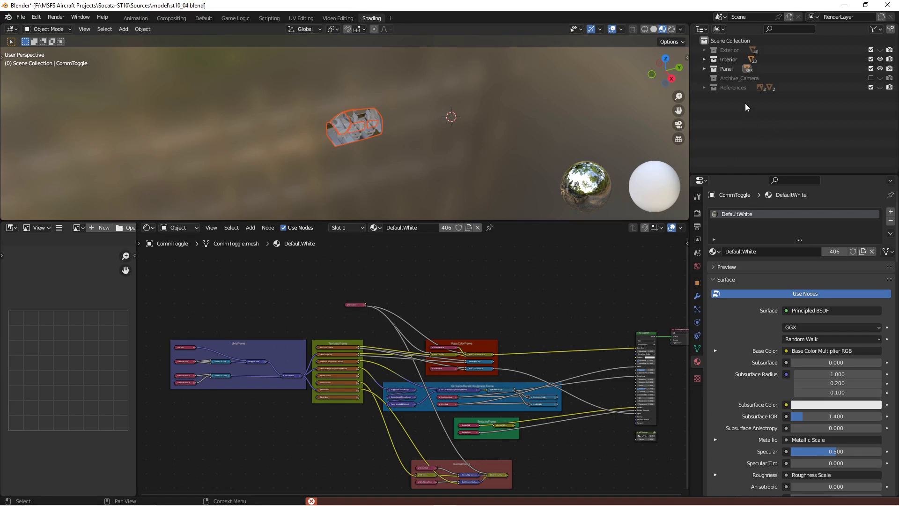
Expand the Panel collection, select adf.annun and collapse its material's Surface section to reach the MSFS material parameters.
click(703, 68)
click(740, 80)
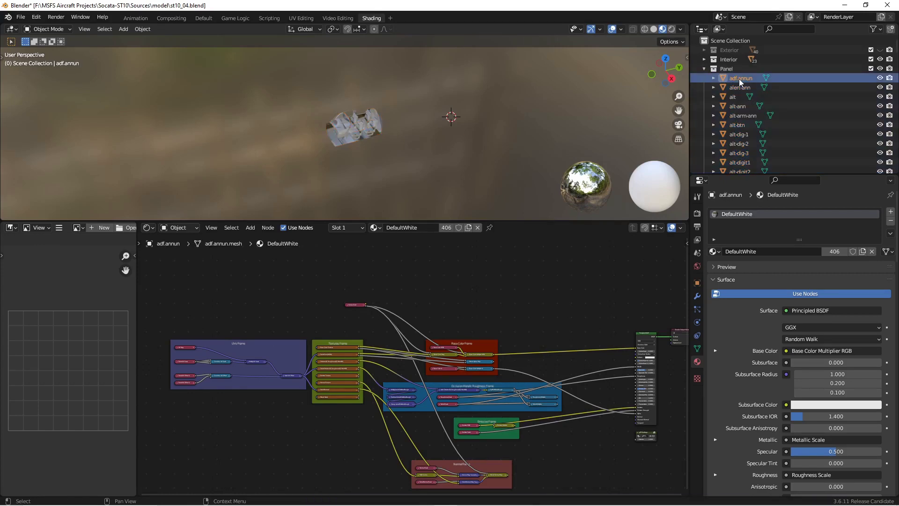
click(715, 280)
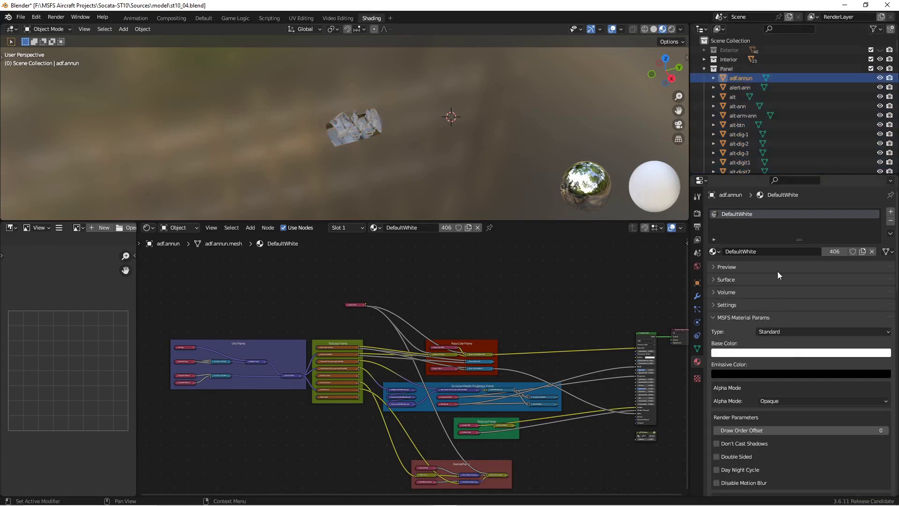
Go through the Panel collection's objects from alert-ann to base.005 and check each material's MSFS type.
click(740, 87)
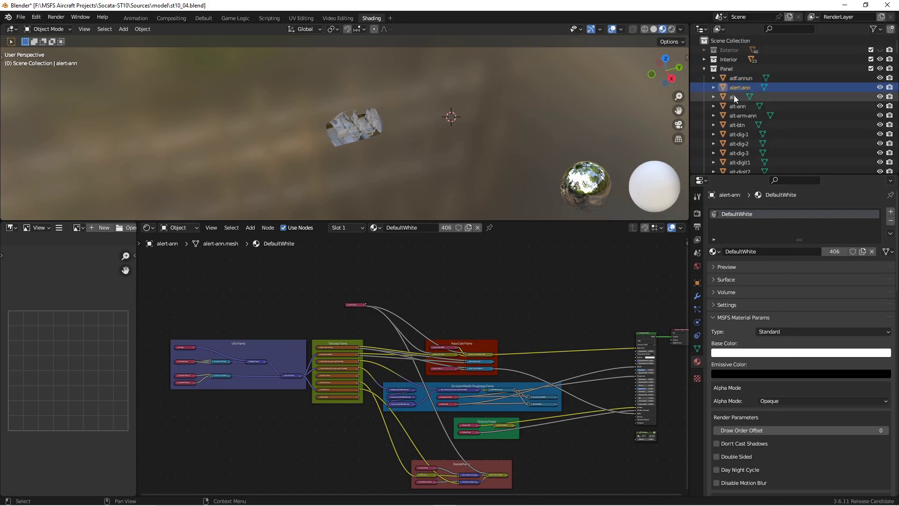
click(735, 96)
click(744, 107)
click(743, 115)
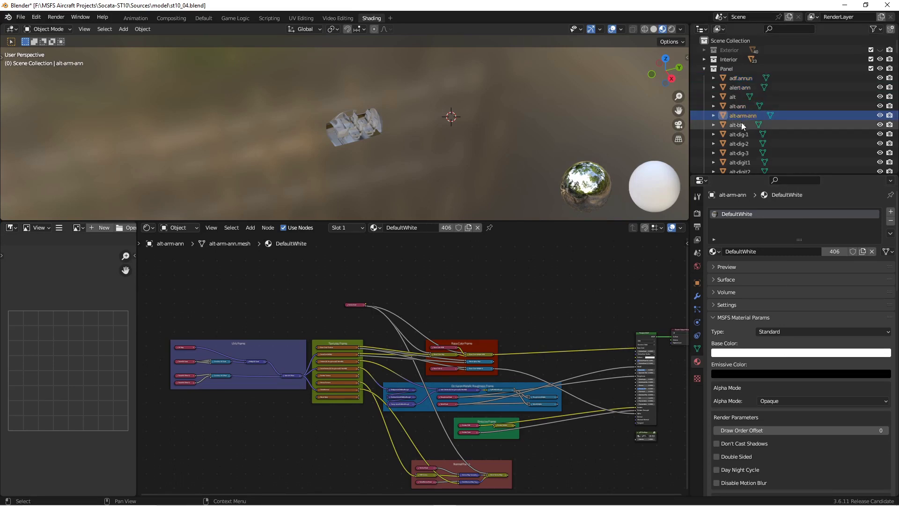
click(741, 125)
click(741, 134)
click(741, 143)
click(741, 152)
scroll(745, 152, down, 5)
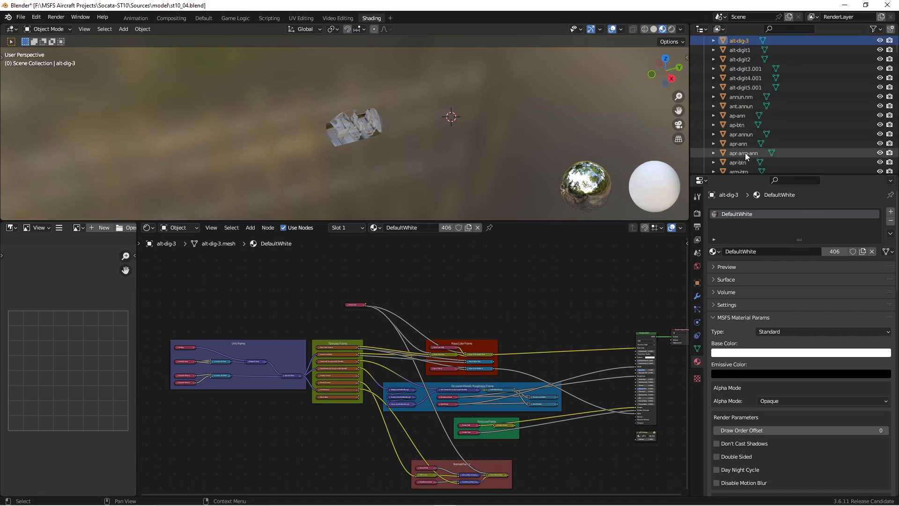
click(743, 68)
click(742, 78)
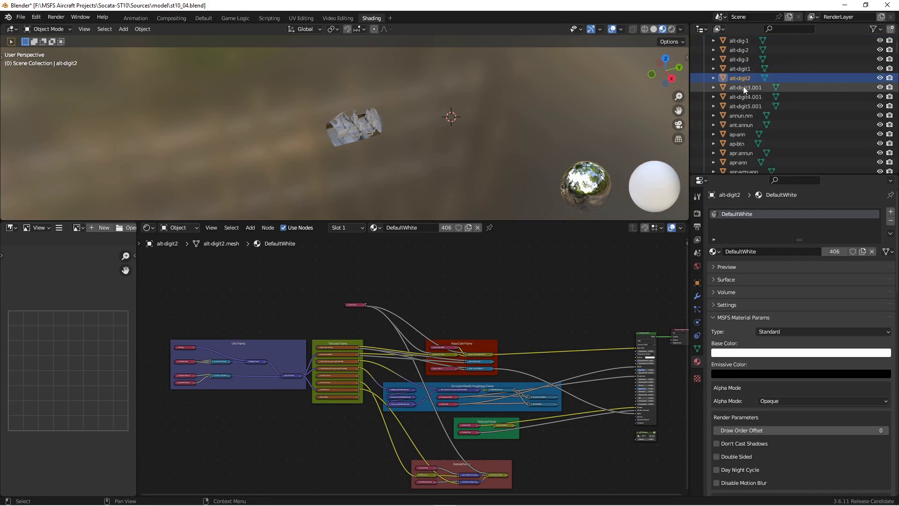
click(743, 87)
click(743, 96)
click(743, 106)
click(744, 115)
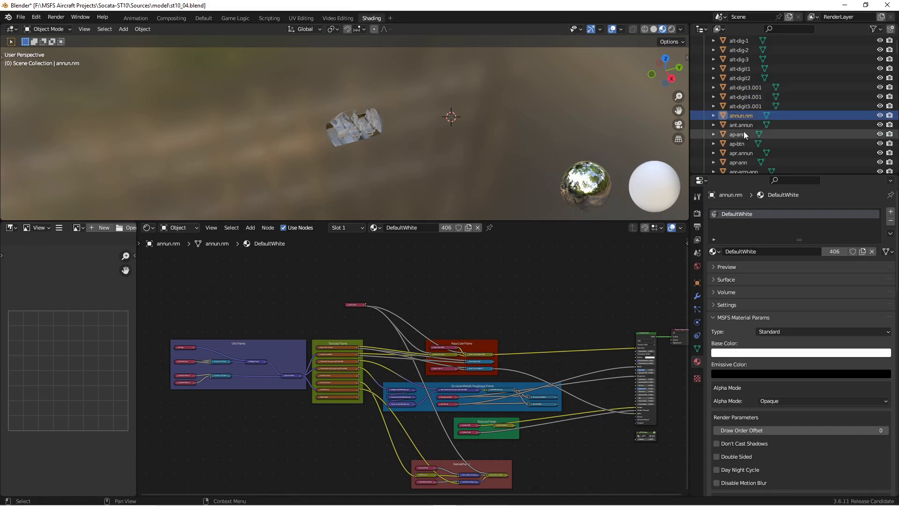
click(743, 124)
click(735, 135)
click(737, 143)
click(741, 153)
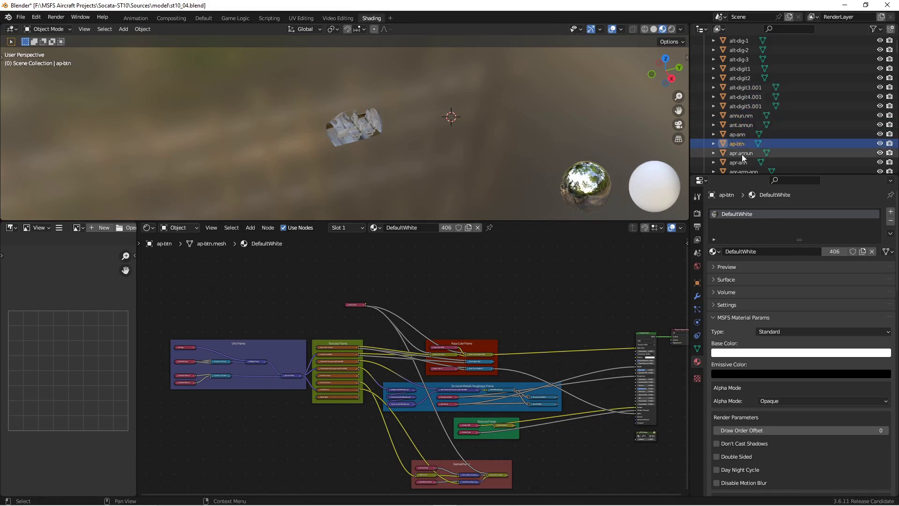
click(742, 161)
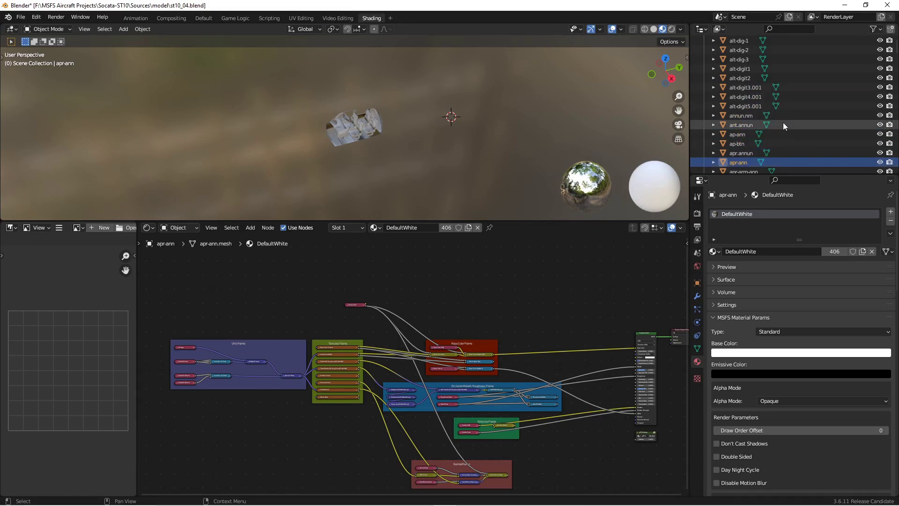
scroll(782, 123, down, 2)
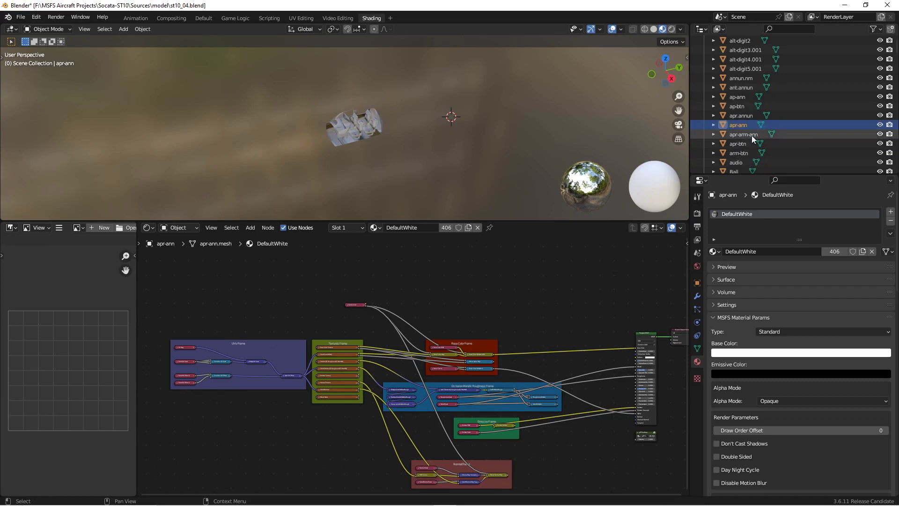
click(751, 136)
click(742, 143)
click(741, 153)
click(738, 162)
scroll(814, 106, down, 2)
scroll(814, 106, down, 1)
click(796, 114)
click(740, 125)
click(741, 133)
click(735, 145)
scroll(805, 107, down, 4)
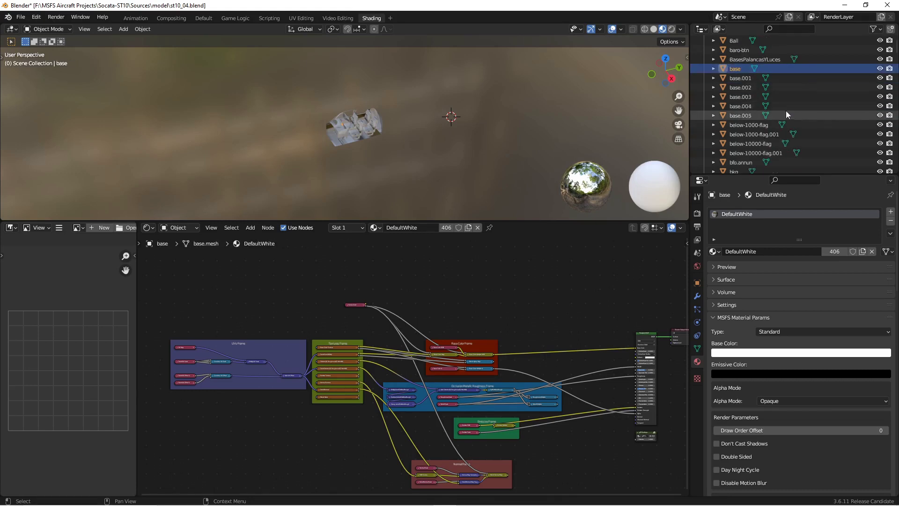
click(746, 79)
click(745, 87)
click(743, 97)
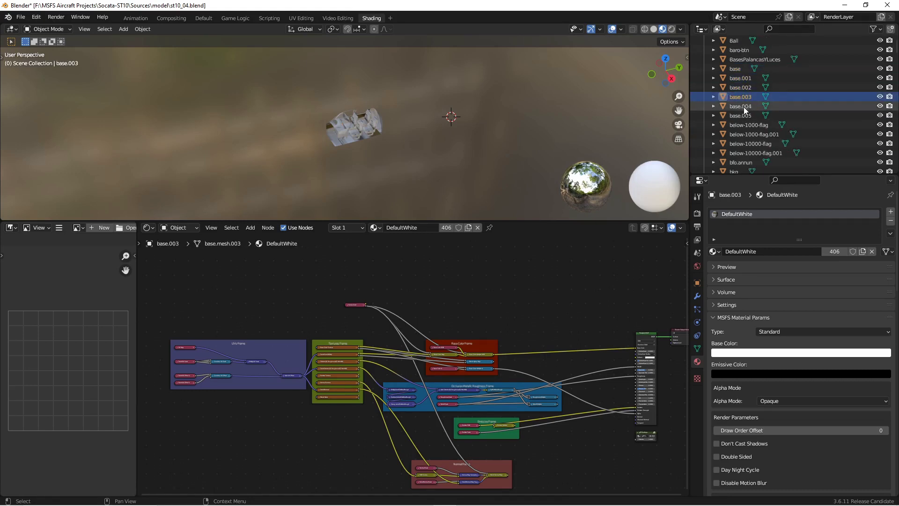
click(744, 107)
click(744, 116)
Set the MSFS material type of below-1000-flag's DefaultWhite.003 material to Standard.
click(743, 125)
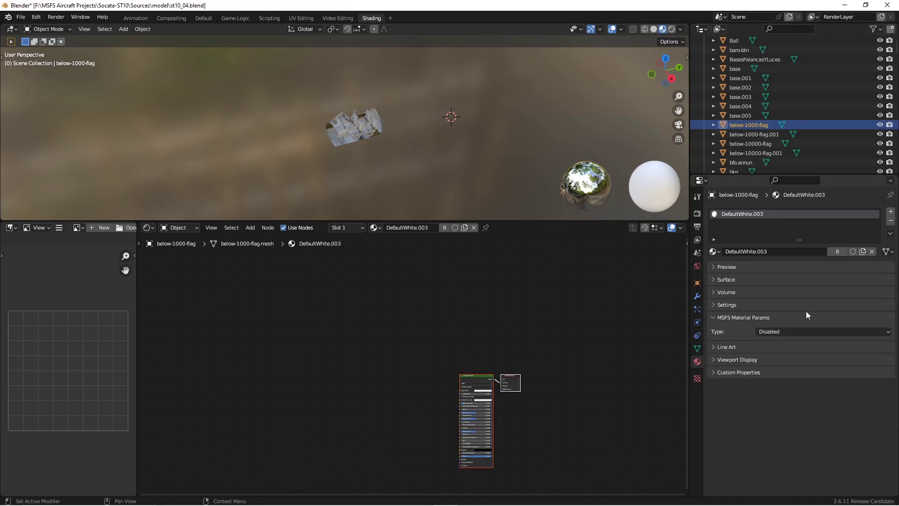
click(795, 331)
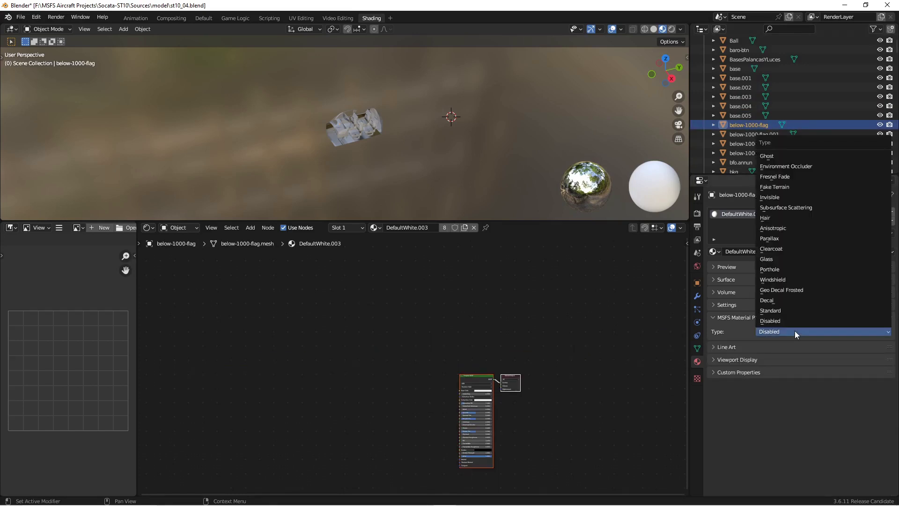
click(780, 312)
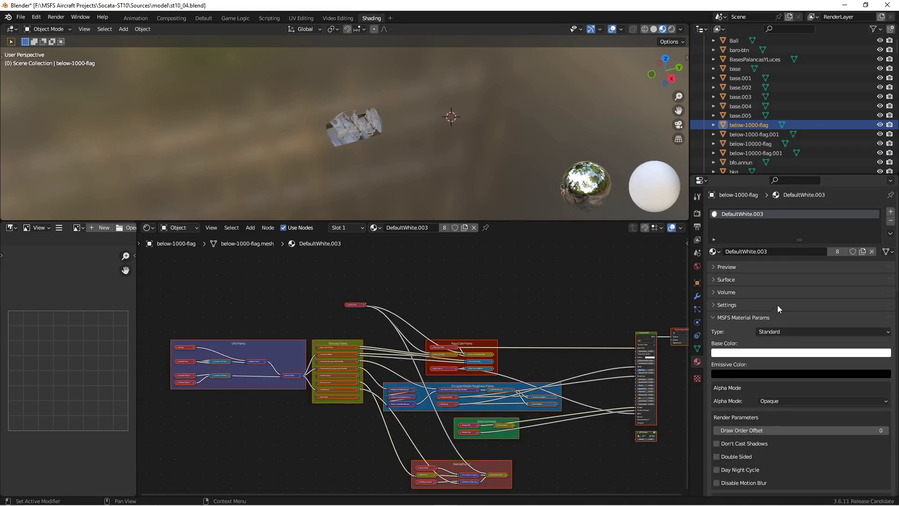
Go through the Panel collection's objects from below-1000-flag.001 to DME.display and check each material's MSFS type.
click(759, 133)
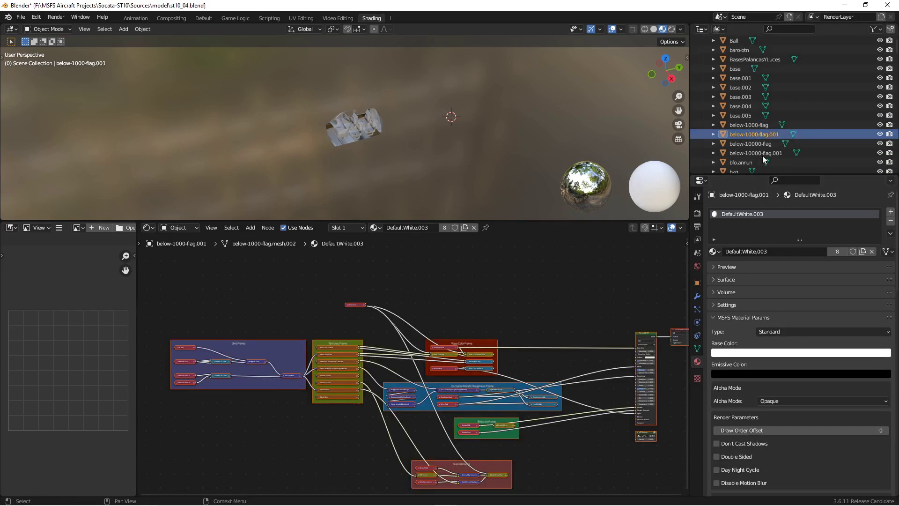
key(Down)
key(Down)
key(Down)
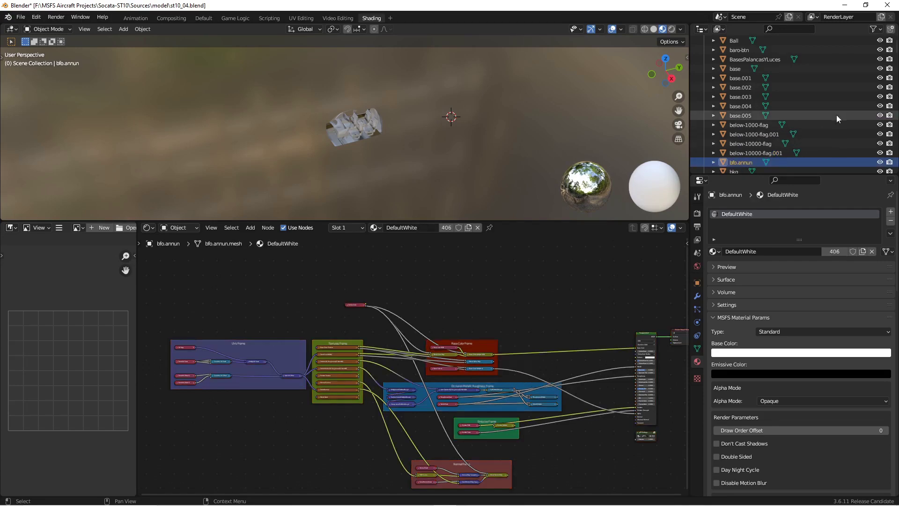
scroll(836, 116, down, 2)
key(Down)
key(Down)
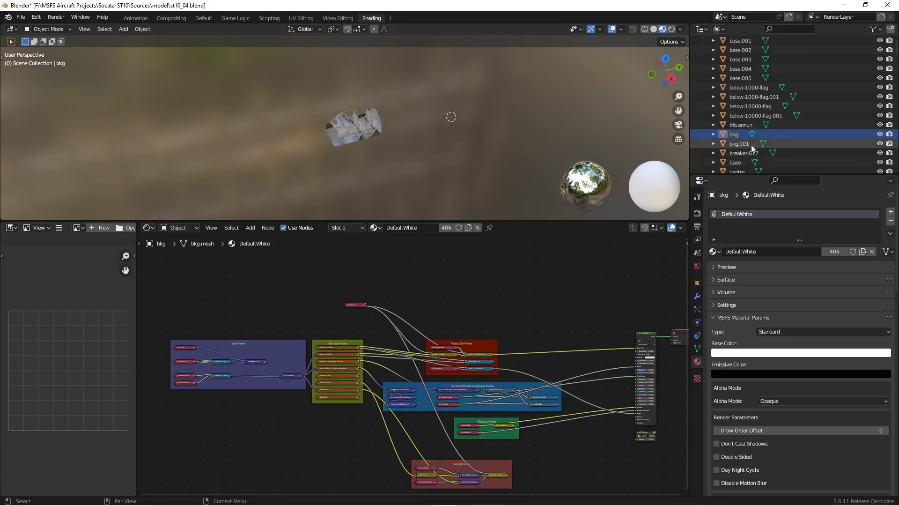
click(743, 149)
click(738, 161)
click(738, 168)
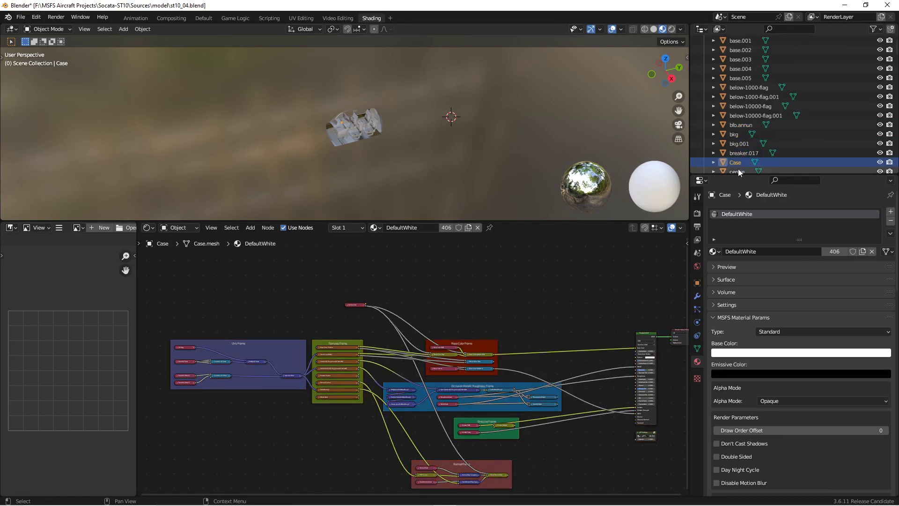
scroll(796, 140, down, 2)
scroll(851, 115, down, 1)
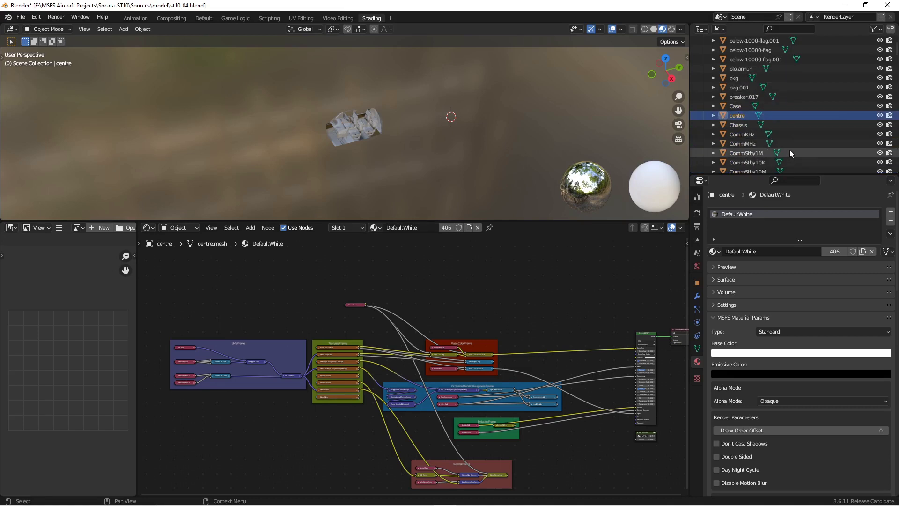
click(737, 125)
click(738, 134)
click(742, 144)
click(747, 153)
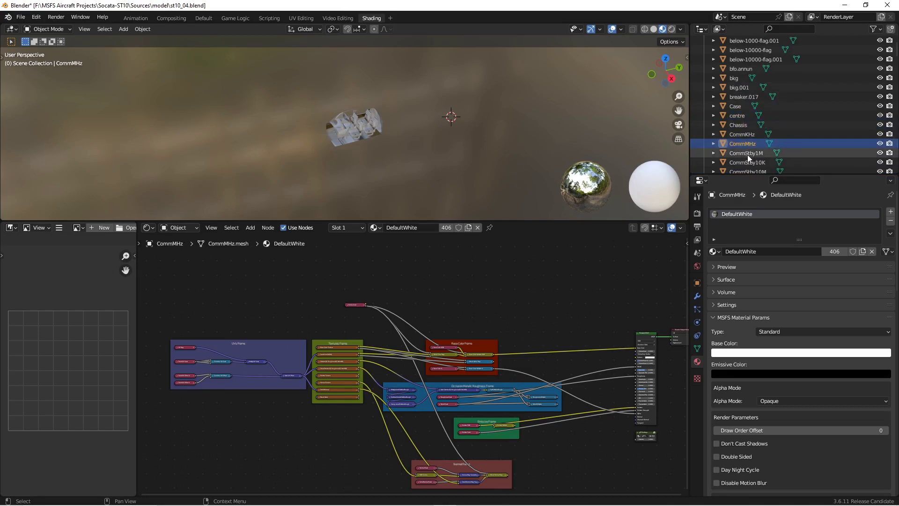
click(746, 161)
scroll(849, 97, down, 3)
click(800, 116)
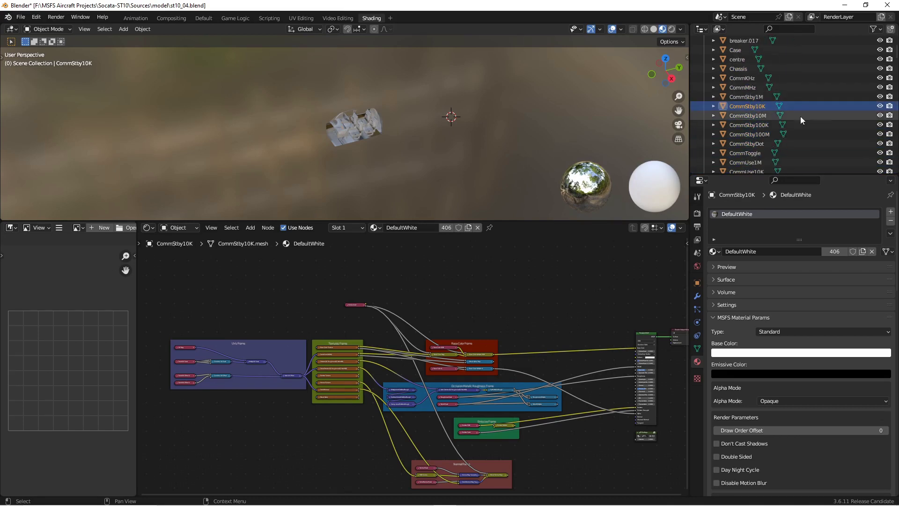
click(760, 123)
click(757, 135)
click(752, 145)
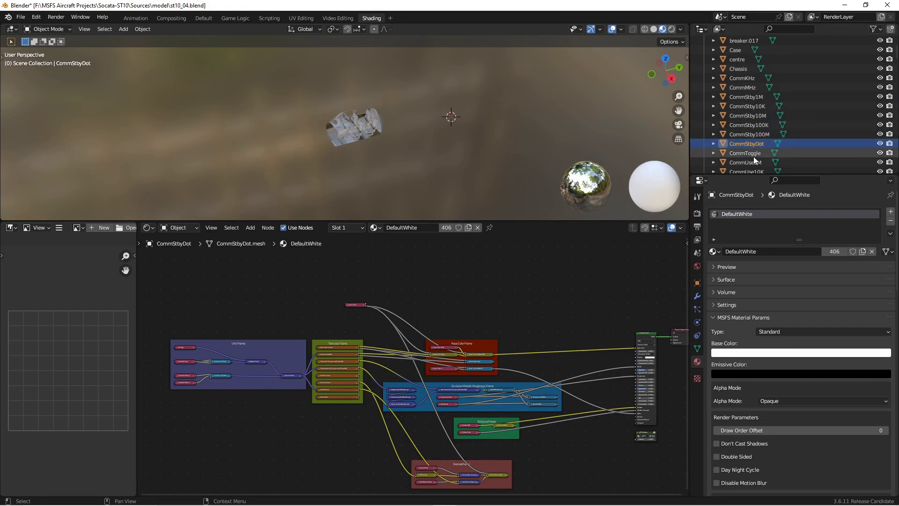
click(753, 154)
click(753, 162)
scroll(794, 124, down, 5)
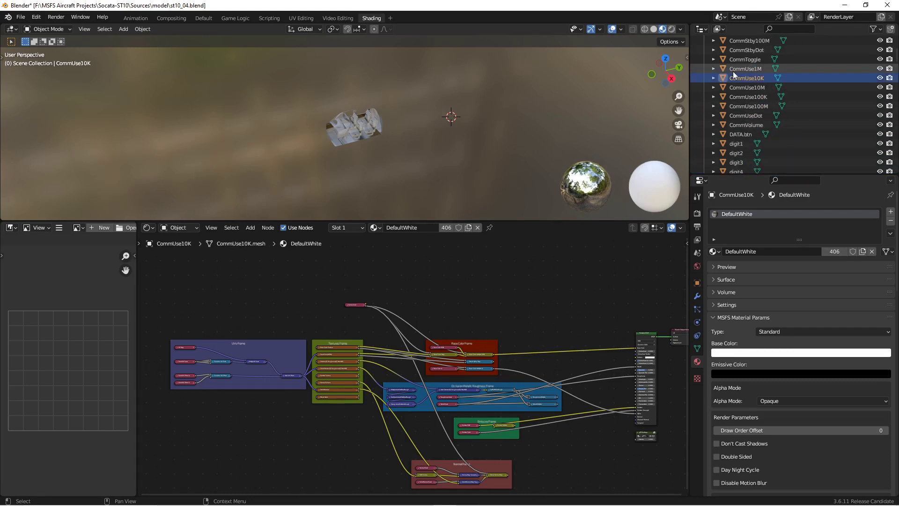
click(734, 77)
click(737, 88)
click(738, 97)
click(740, 106)
click(741, 116)
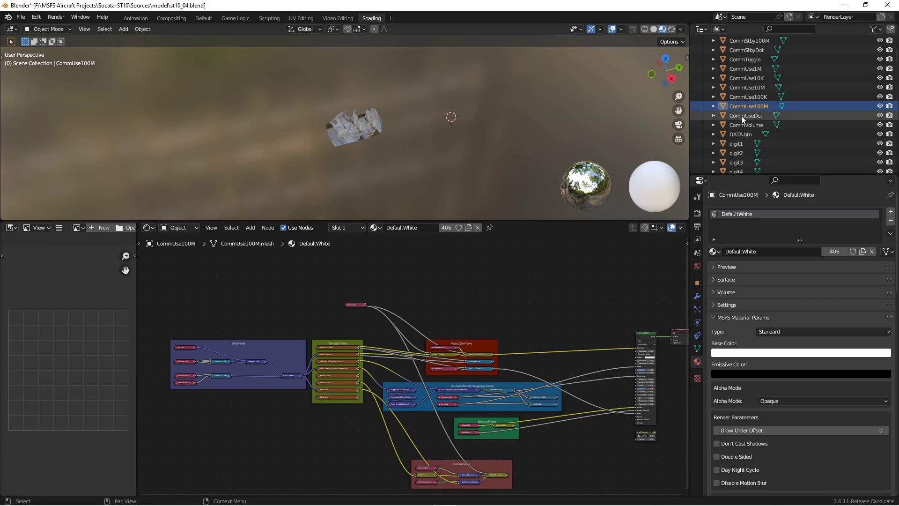
click(742, 125)
click(743, 134)
click(740, 143)
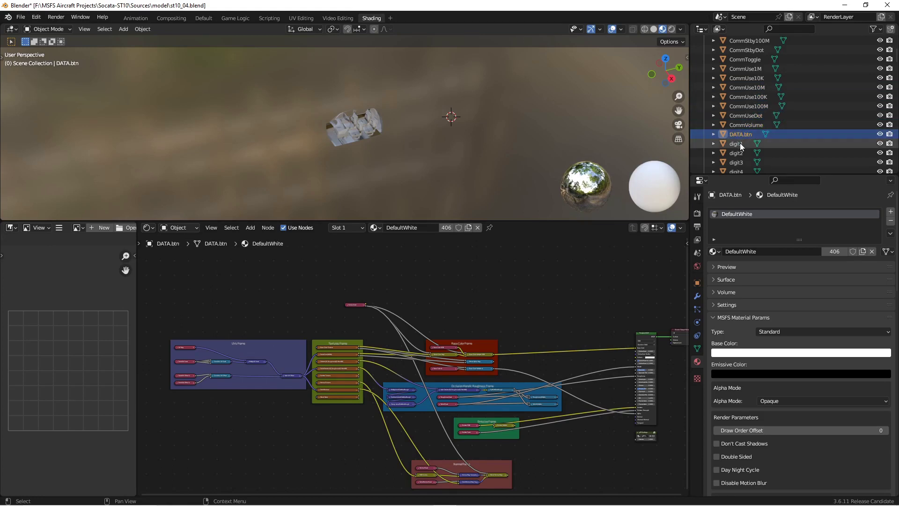
scroll(768, 108, down, 3)
click(740, 98)
click(739, 106)
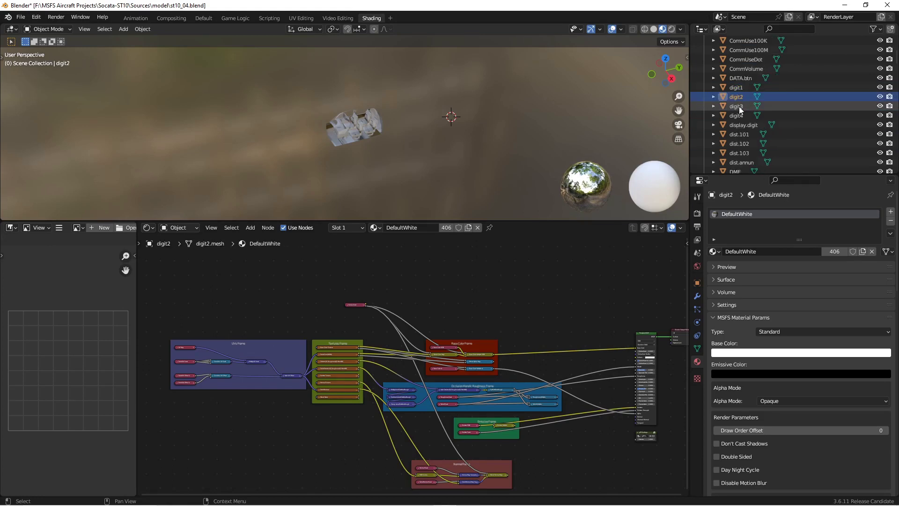
click(740, 115)
click(742, 125)
click(742, 133)
click(743, 142)
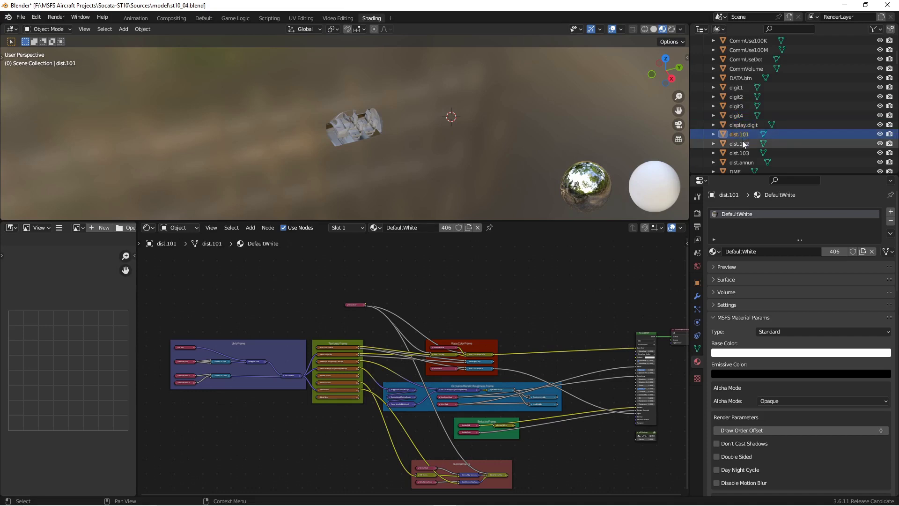
click(743, 152)
click(743, 161)
scroll(796, 122, down, 3)
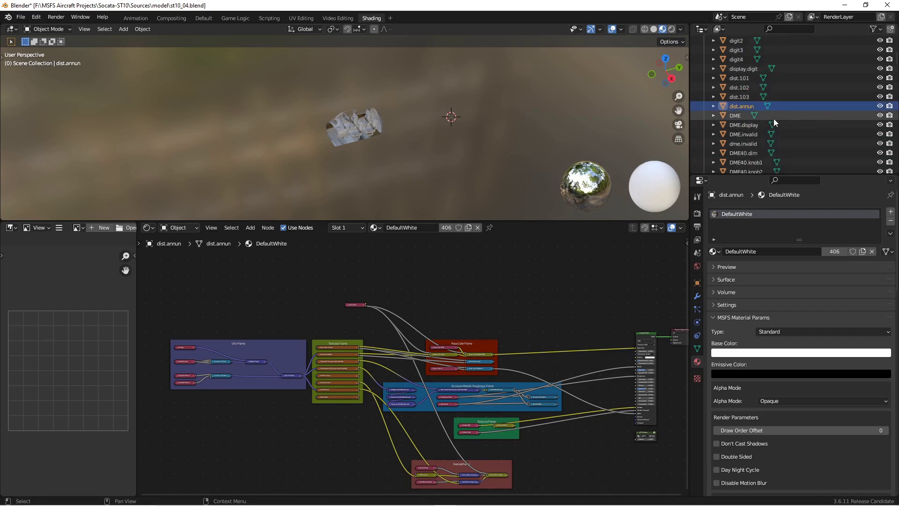
click(739, 124)
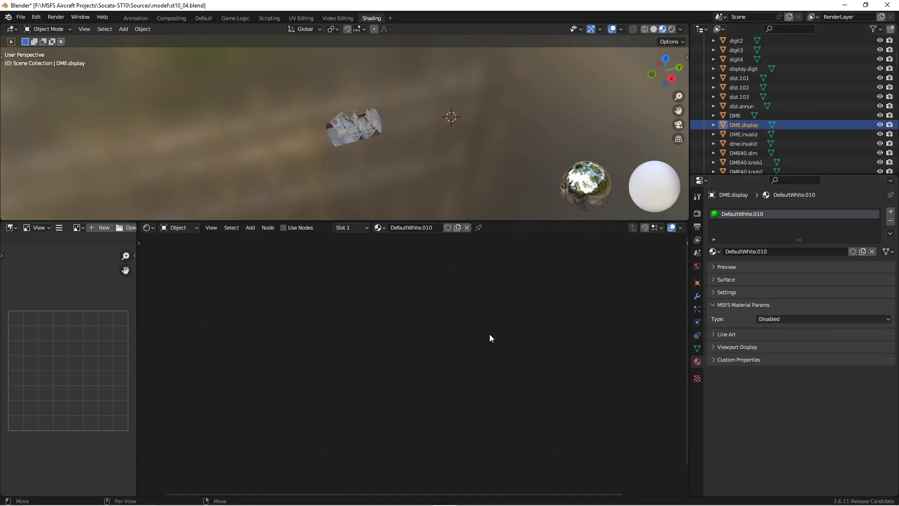
Try enabling nodes for DME.display's DefaultWhite.010 material, and undo the change.
click(715, 266)
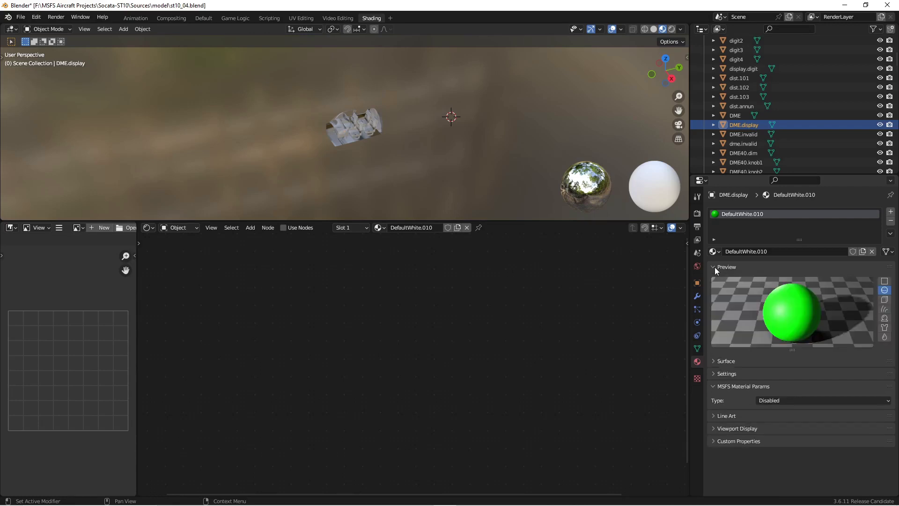
click(714, 362)
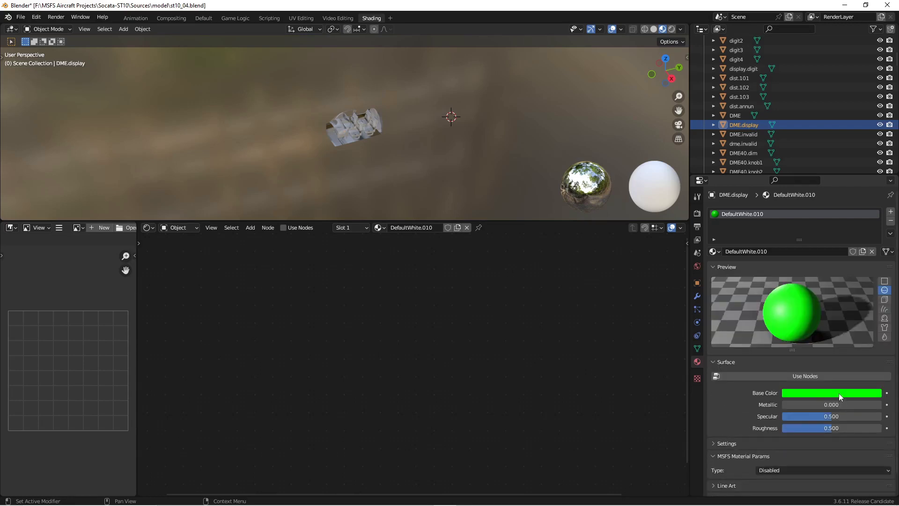
click(828, 375)
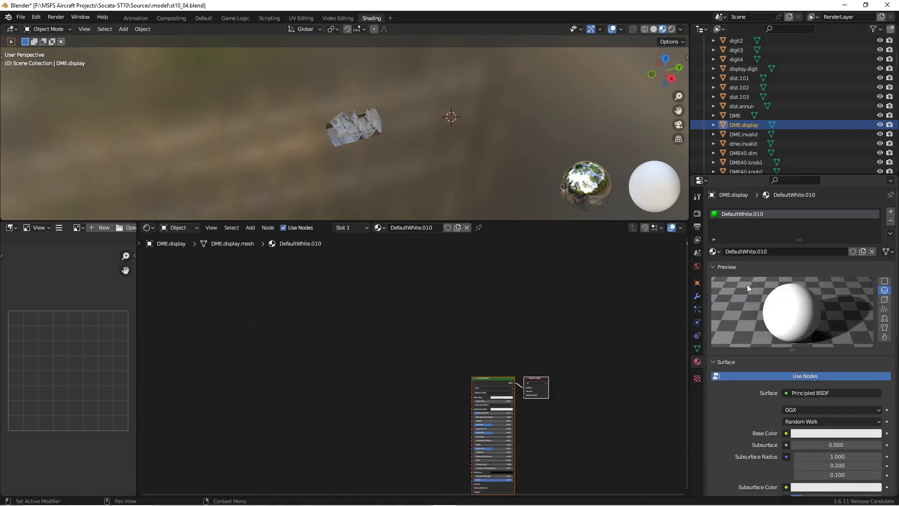
click(717, 362)
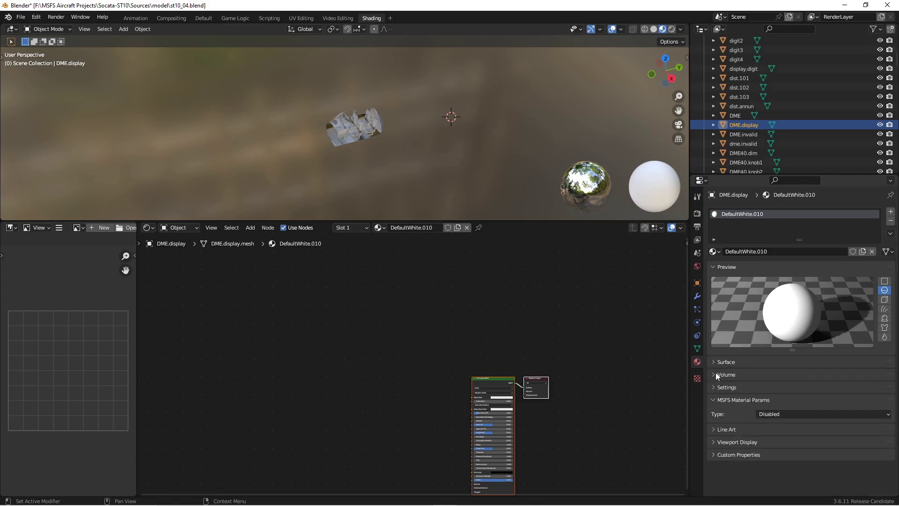
click(553, 340)
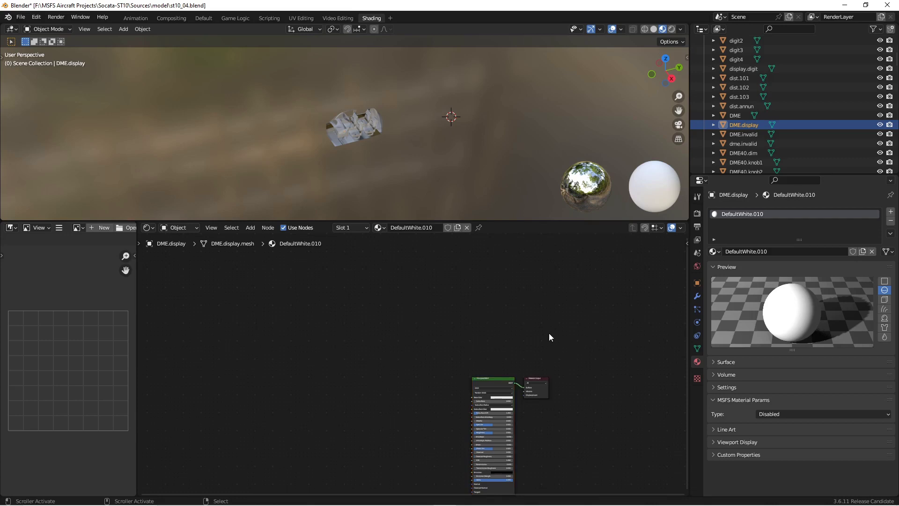
key(ctrl+z)
key(ctrl+z)
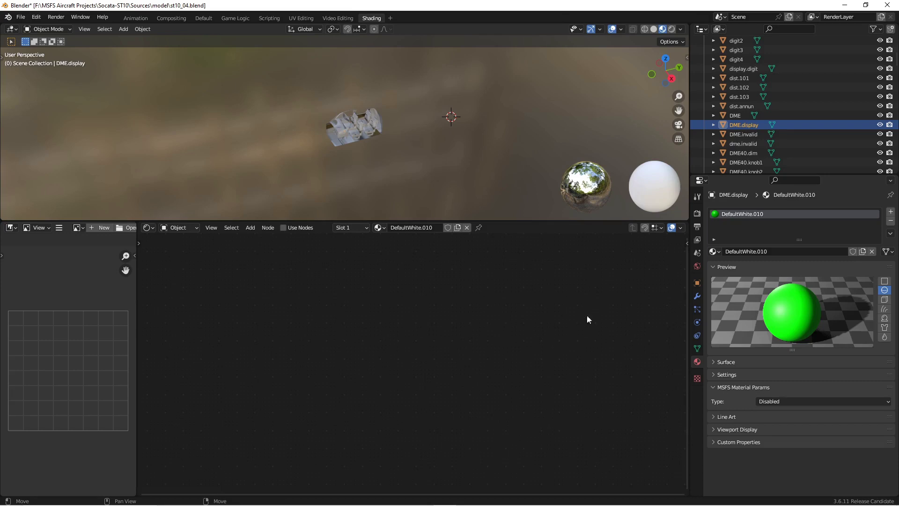
Look up the hex code of the base color in the Surface settings of DME.display's DefaultWhite.010 material.
click(712, 361)
right_click(806, 393)
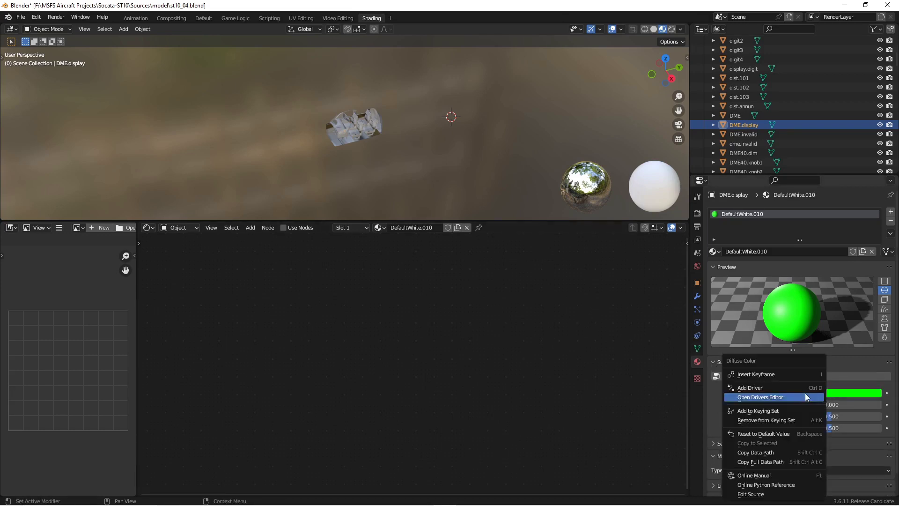
click(835, 392)
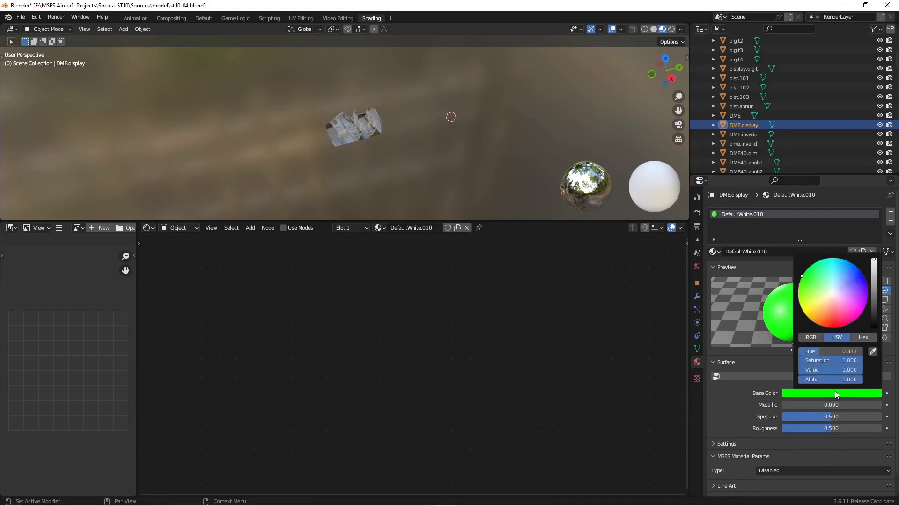
click(867, 337)
click(841, 354)
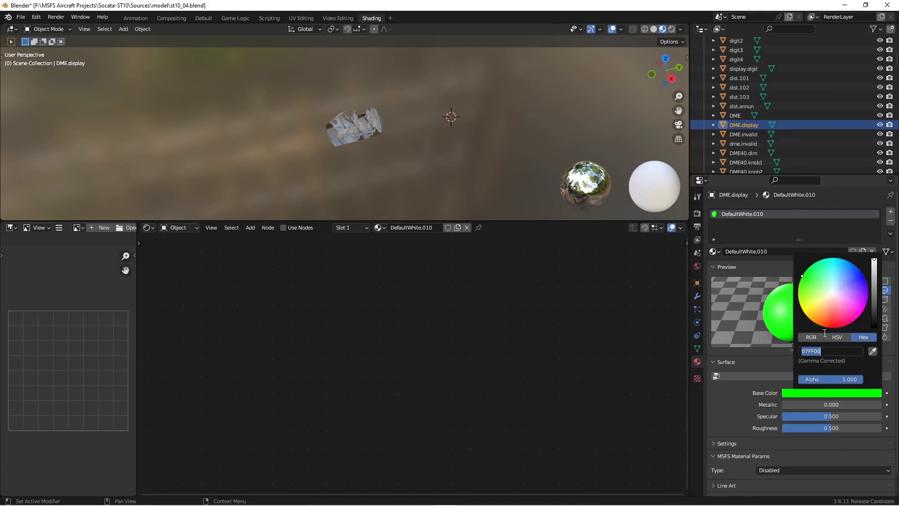
key(Return)
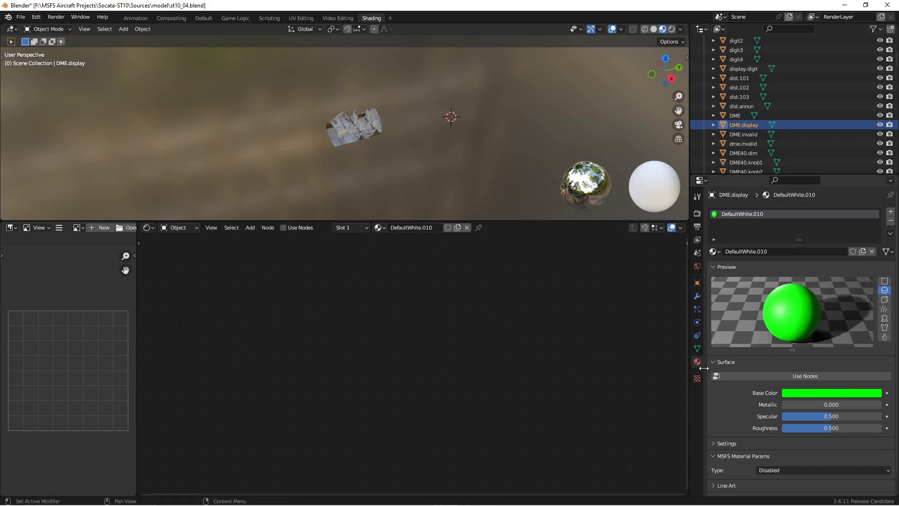
Enable nodes for DME.display's DefaultWhite.010 material and set its MSFS material type to Standard.
click(743, 377)
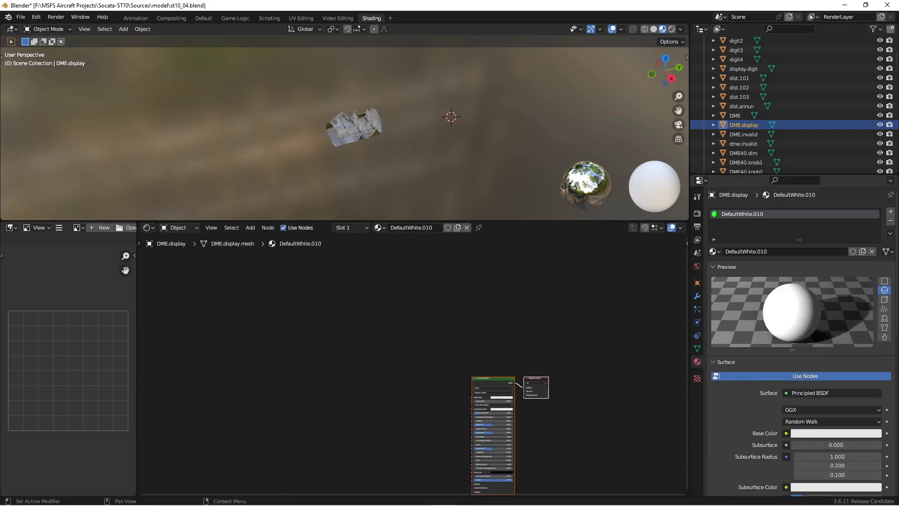
click(711, 362)
click(791, 412)
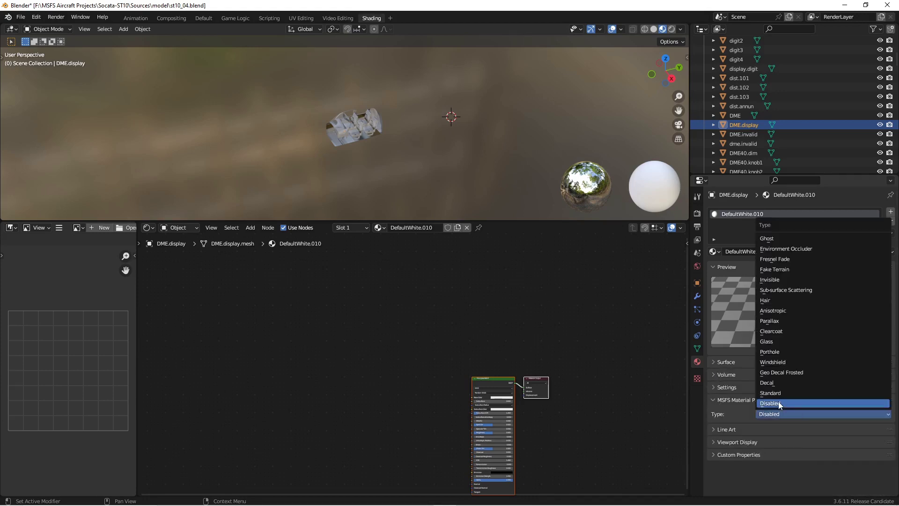
click(777, 394)
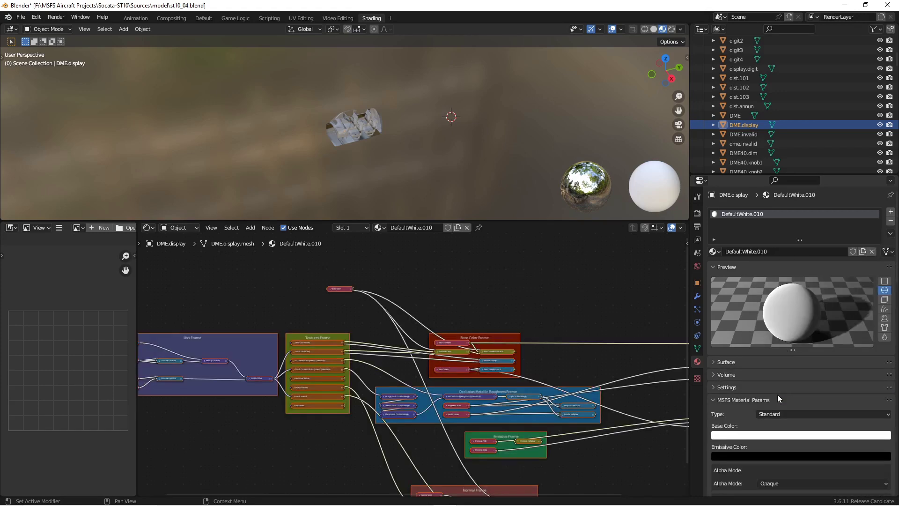
Set the MSFS base color of DME.display's DefaultWhite.010 material to hex 07FF00.
click(787, 435)
click(862, 393)
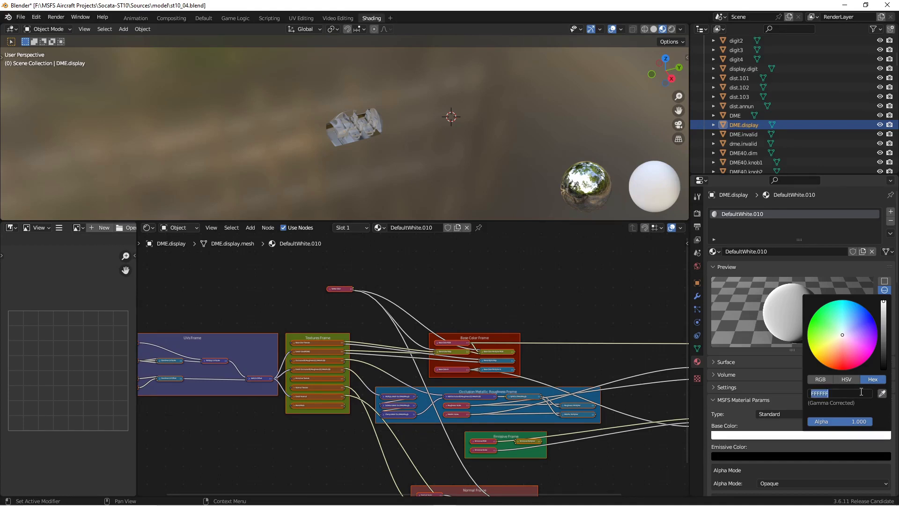
text(07FF00)
key(Return)
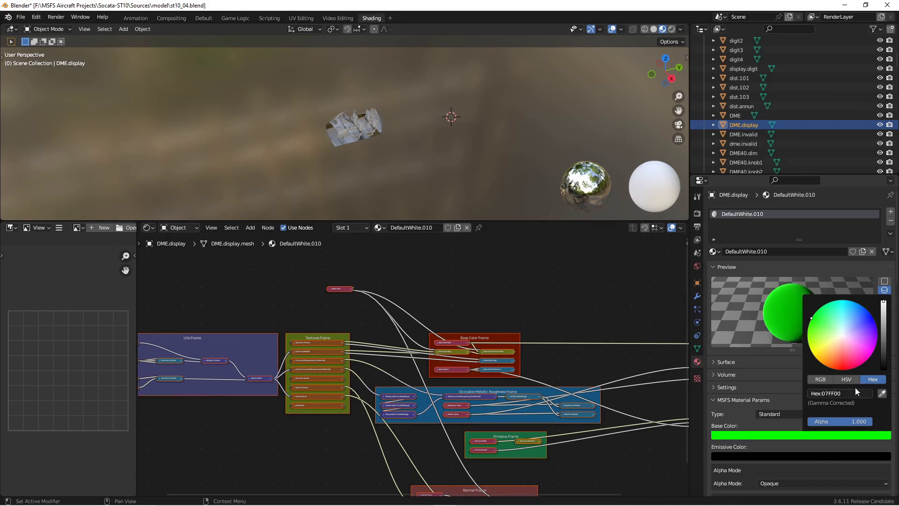
Check the materials assigned to the DME objects, from DME.invalid through DME40.test and dn-btn.
click(741, 134)
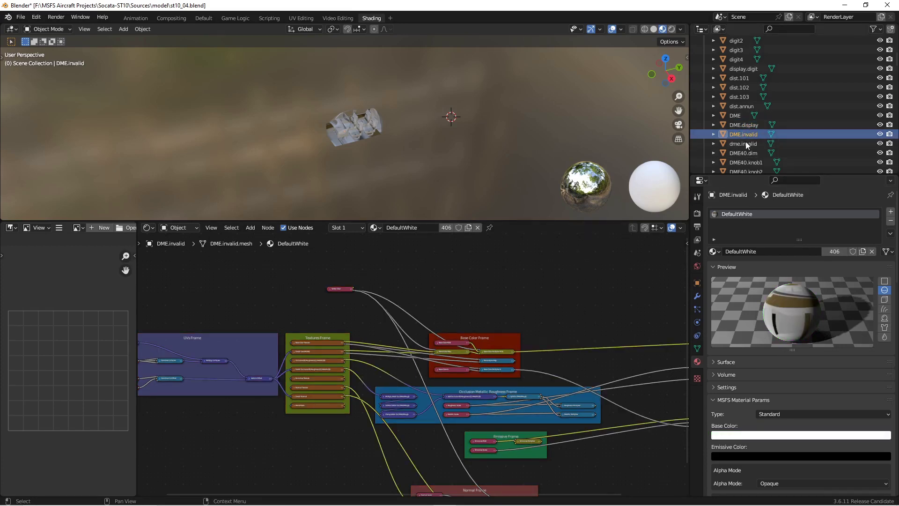
click(746, 142)
click(746, 170)
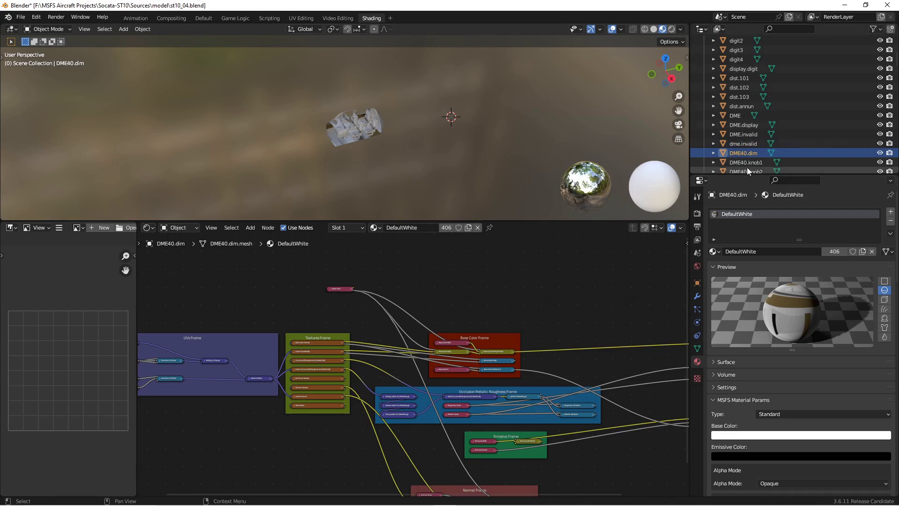
scroll(782, 74, down, 2)
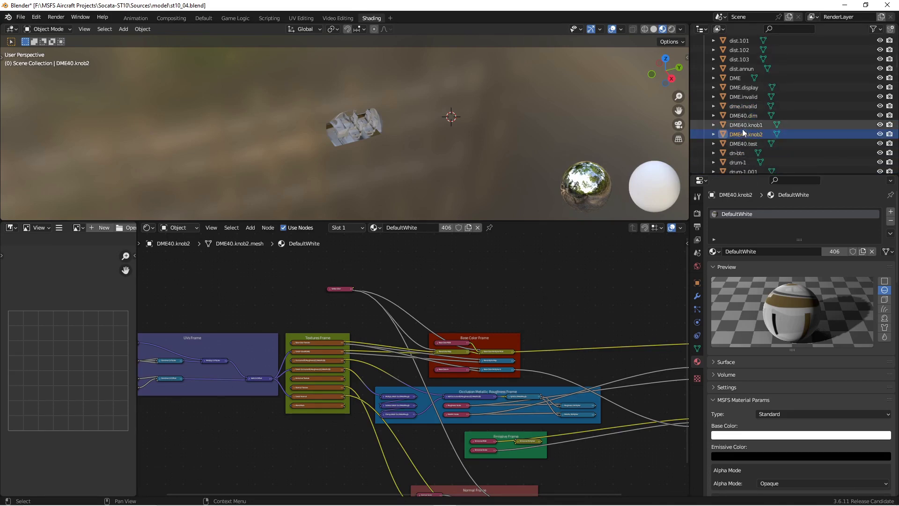
click(746, 143)
click(741, 154)
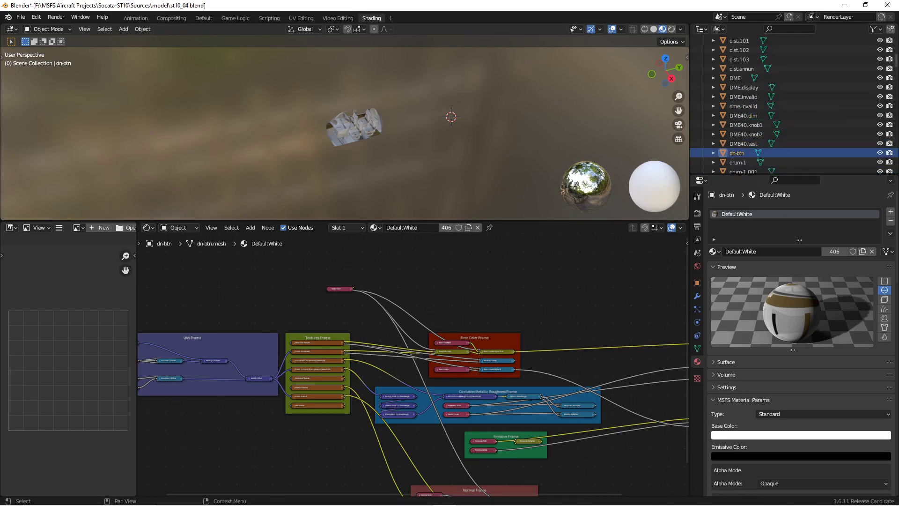
scroll(832, 87, down, 5)
Step through the drum, drum-inhg, DSP.btn, enr.annun and et.annun objects to check the material assigned to each.
click(729, 69)
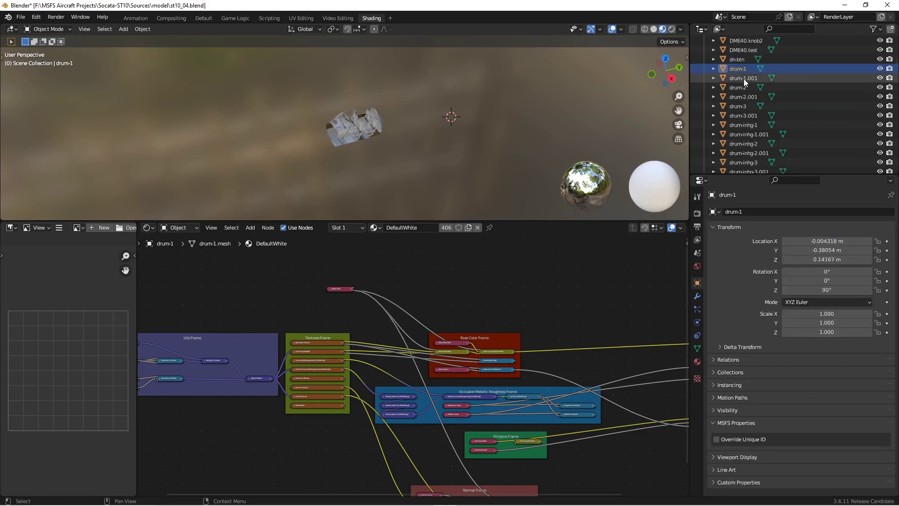
click(744, 79)
click(740, 89)
click(741, 98)
click(741, 106)
click(741, 117)
click(740, 125)
click(740, 134)
click(740, 144)
click(736, 153)
click(735, 162)
scroll(757, 138, down, 3)
click(743, 116)
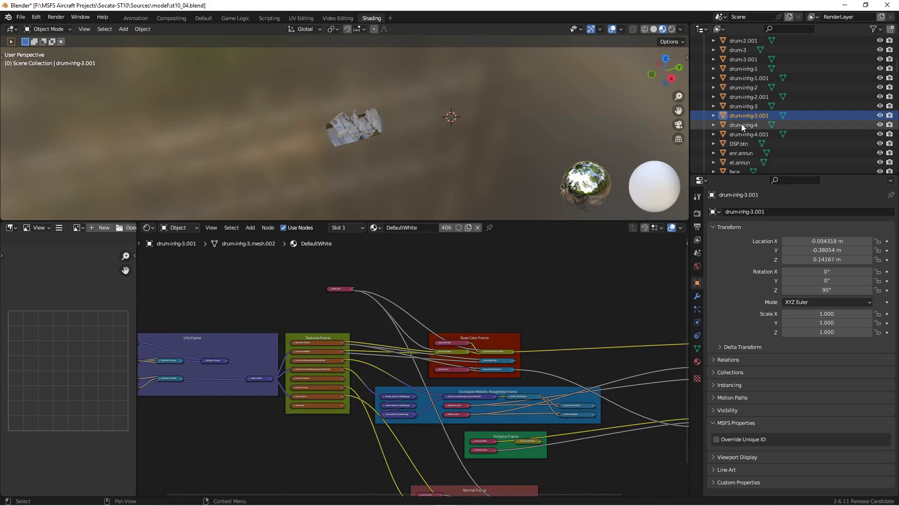
click(741, 124)
click(741, 135)
click(740, 143)
click(742, 154)
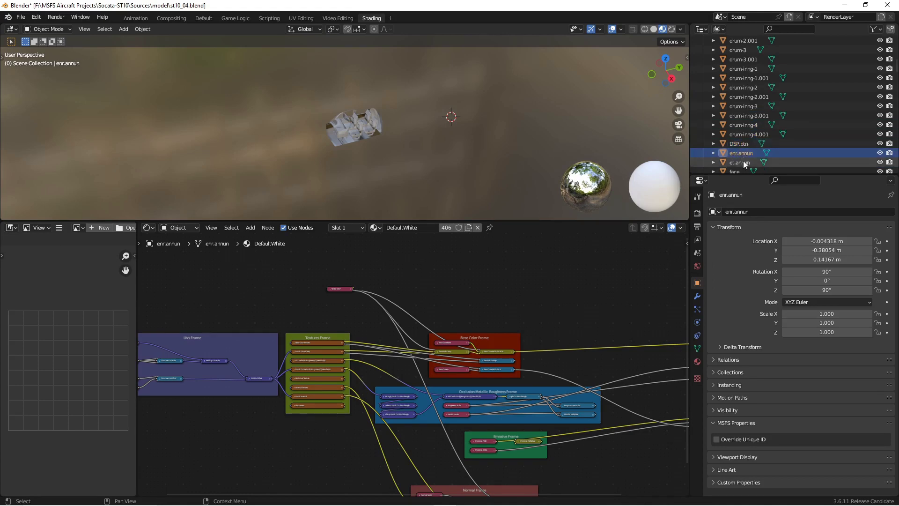
click(743, 161)
scroll(769, 136, down, 3)
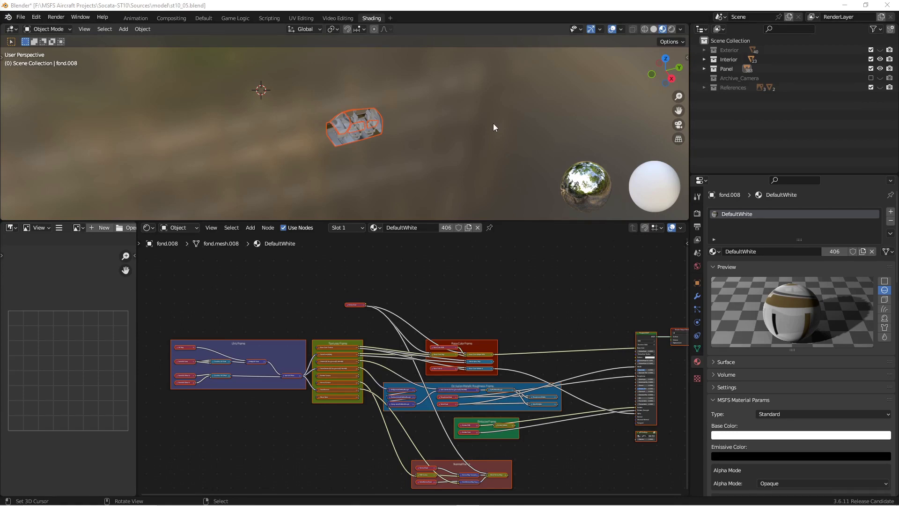
Review the list of materials available for the fond.008 object.
click(719, 252)
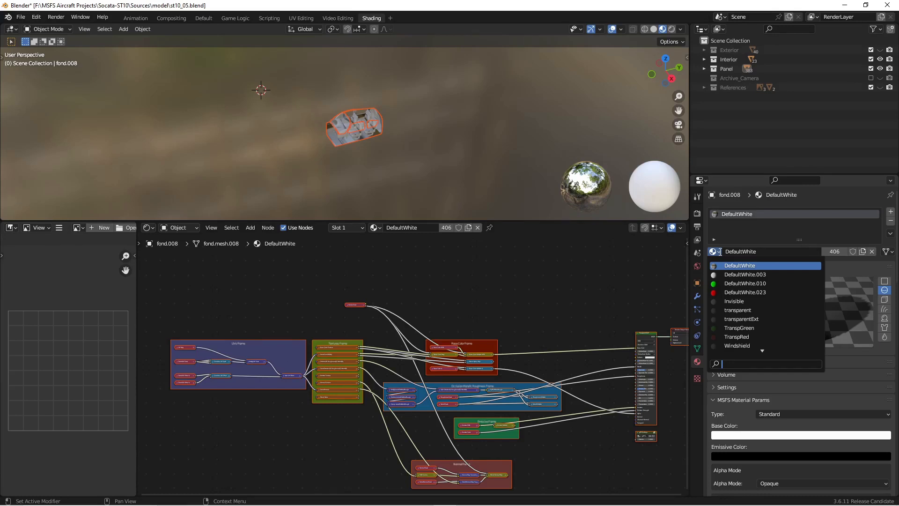
click(720, 251)
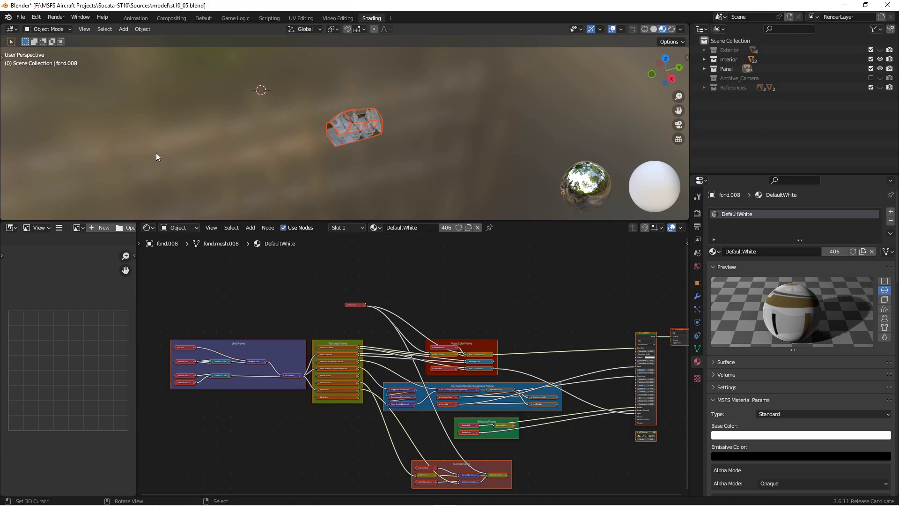
Export the interior and panel model as glTF 2.0, overwriting SocataSt10_interior_LOD00.gltf in the model folder.
click(210, 133)
click(21, 17)
mouse_move(44, 151)
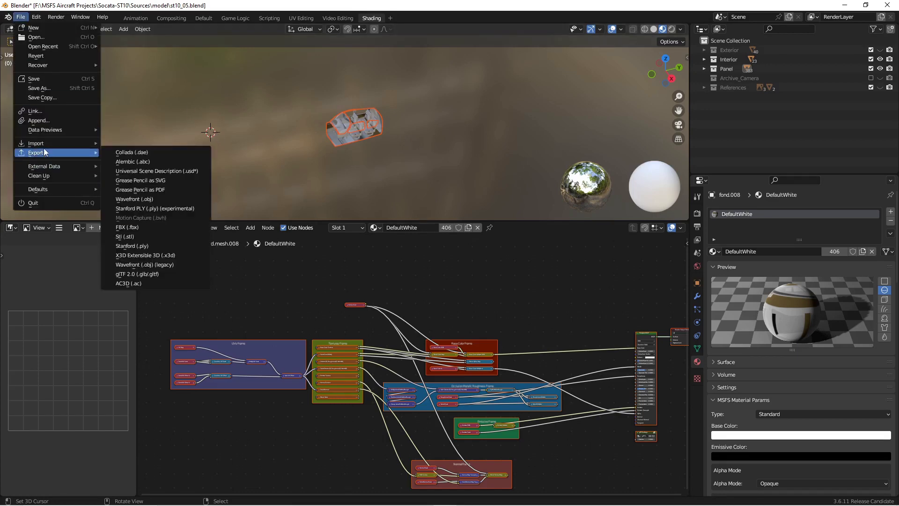
click(145, 275)
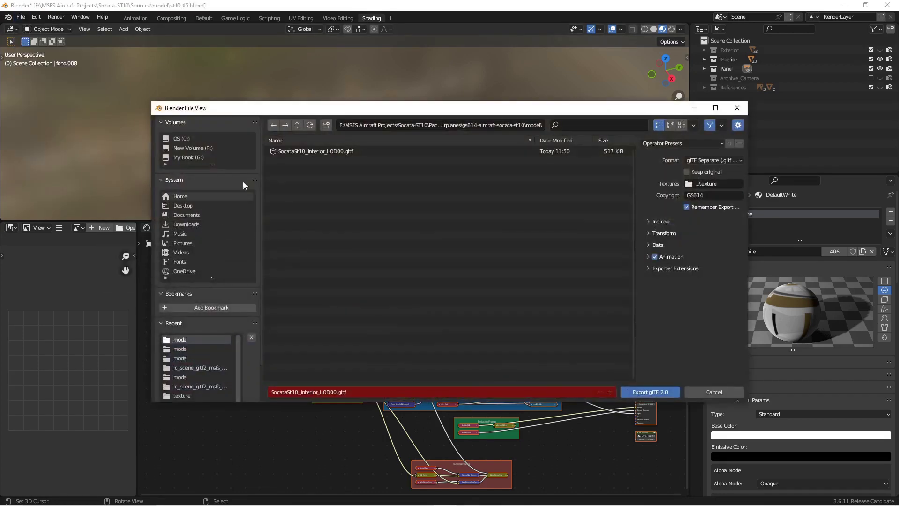
click(313, 152)
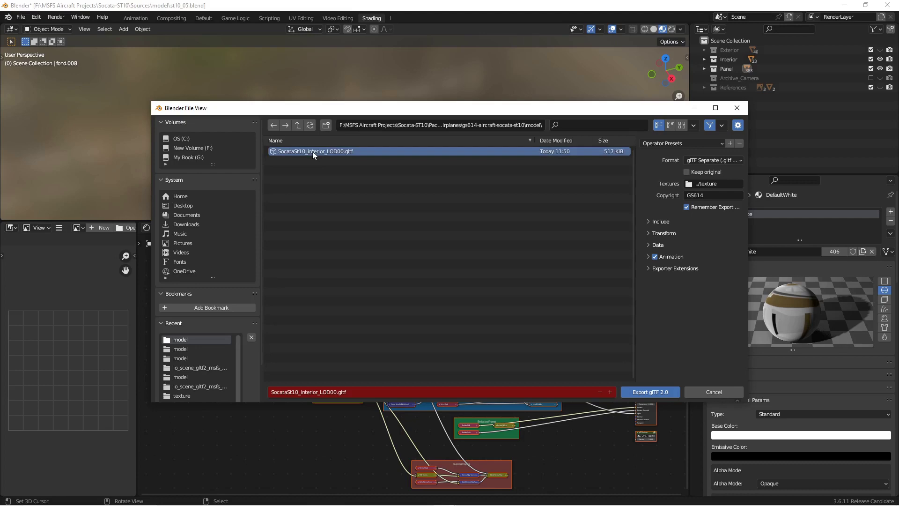
click(650, 392)
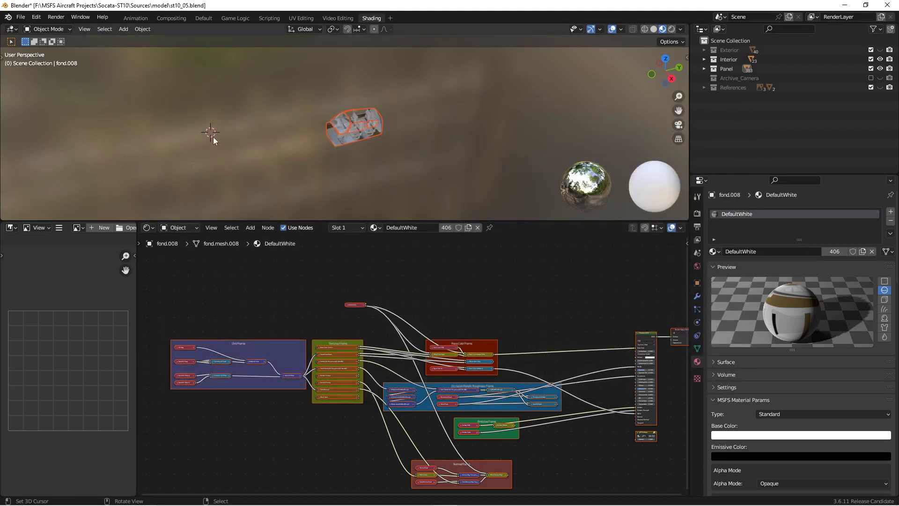
Show the system console, look through the glTF export log for errors, and hide the console again.
click(80, 17)
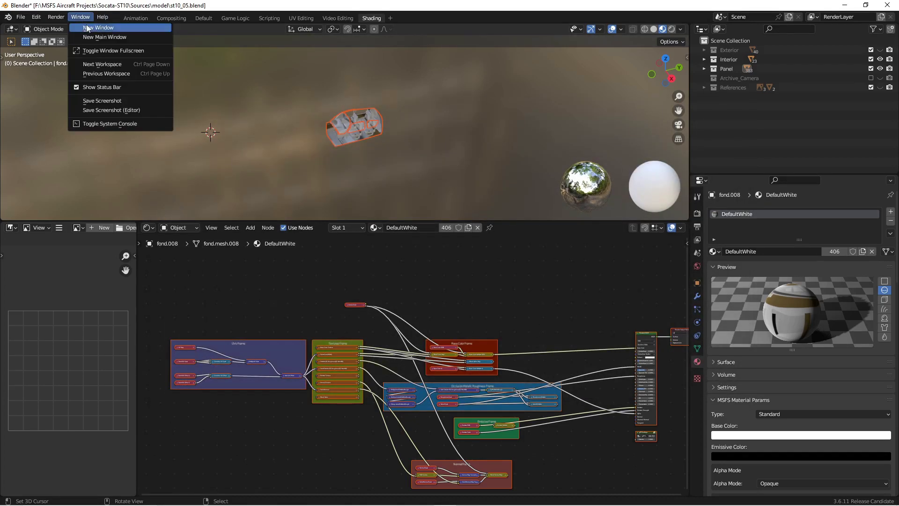
click(113, 124)
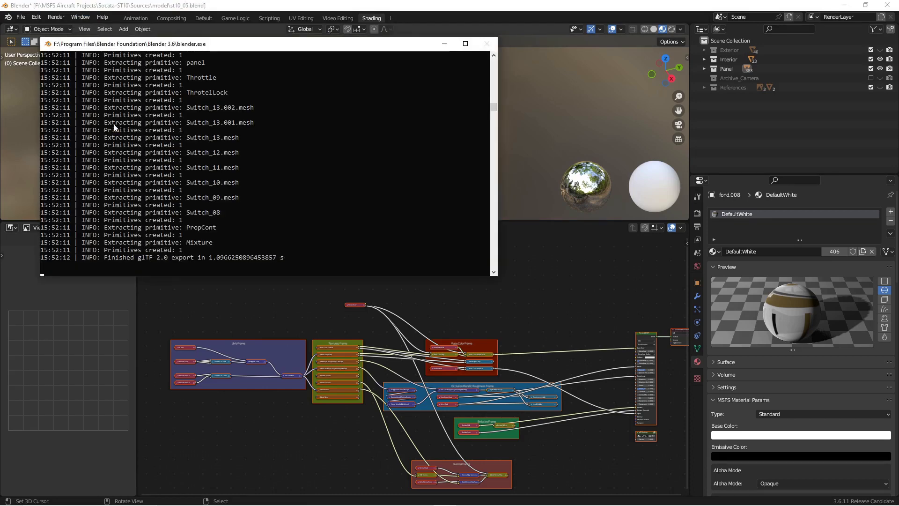
scroll(188, 202, up, 10)
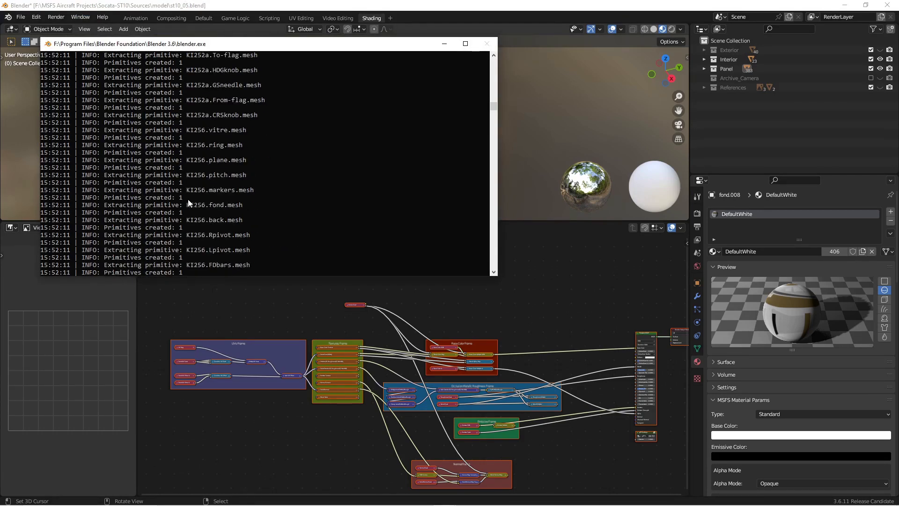
scroll(188, 202, up, 8)
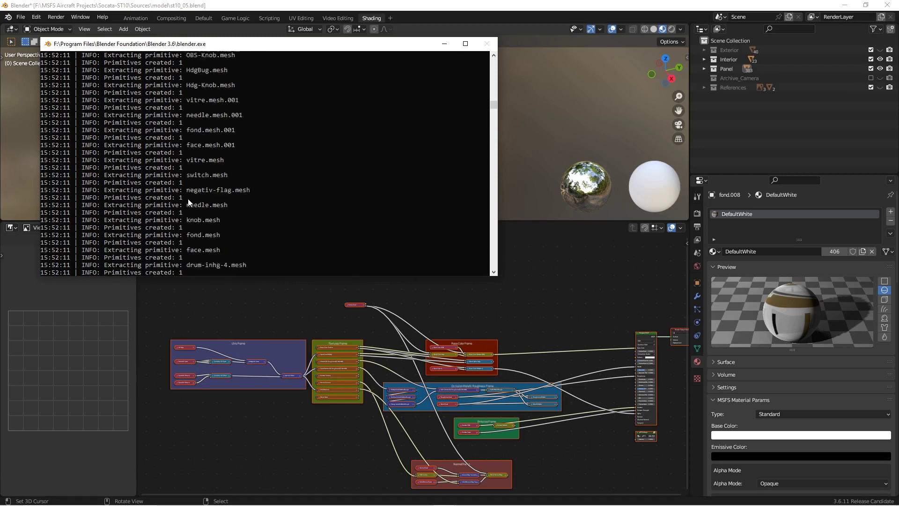
scroll(189, 202, down, 20)
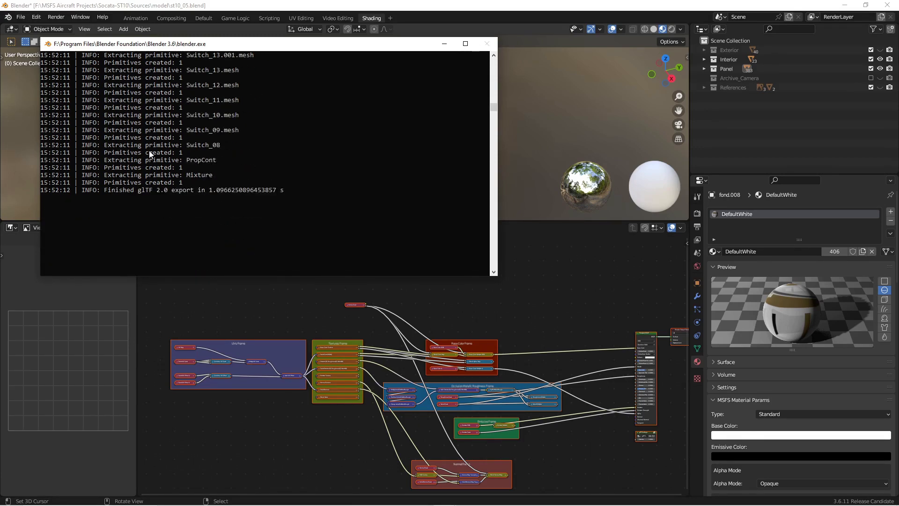
click(84, 18)
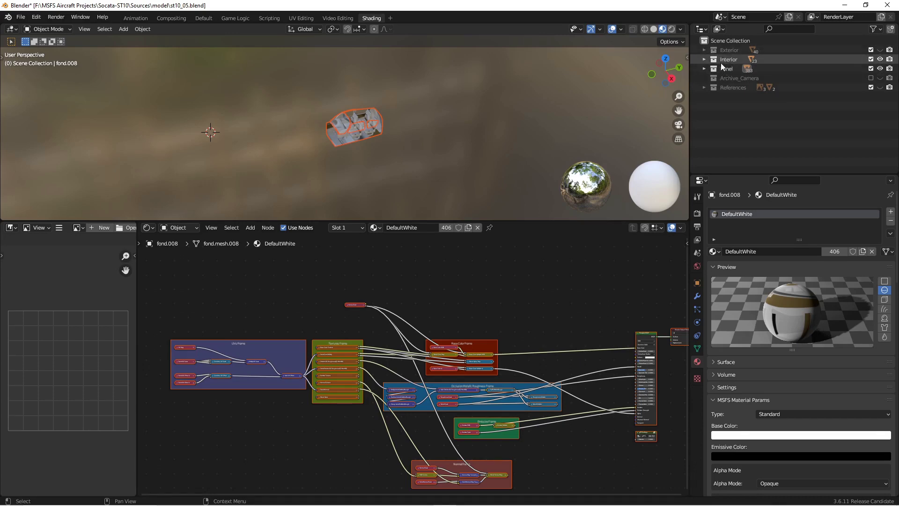
Hide the Panel and Interior collections, show the Exterior collection, and select all of its objects.
click(881, 68)
click(880, 59)
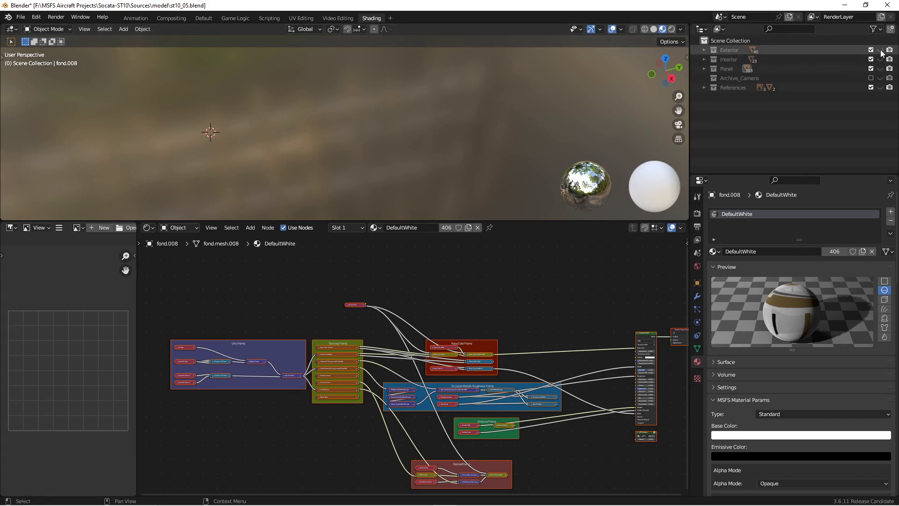
click(880, 49)
click(543, 114)
key(a)
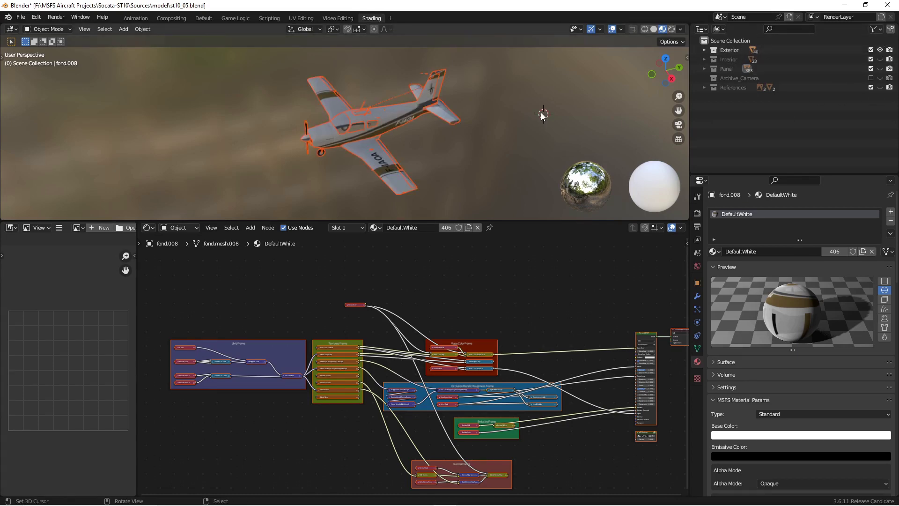
Export the exterior model as glTF 2.0 to the model folder under the name SocataSt10_exterior_LOD00.gltf.
click(22, 18)
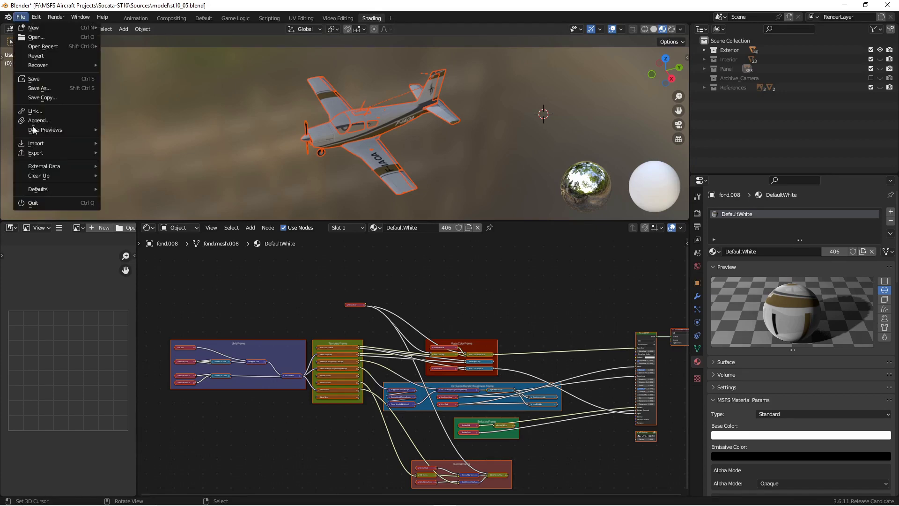
mouse_move(40, 154)
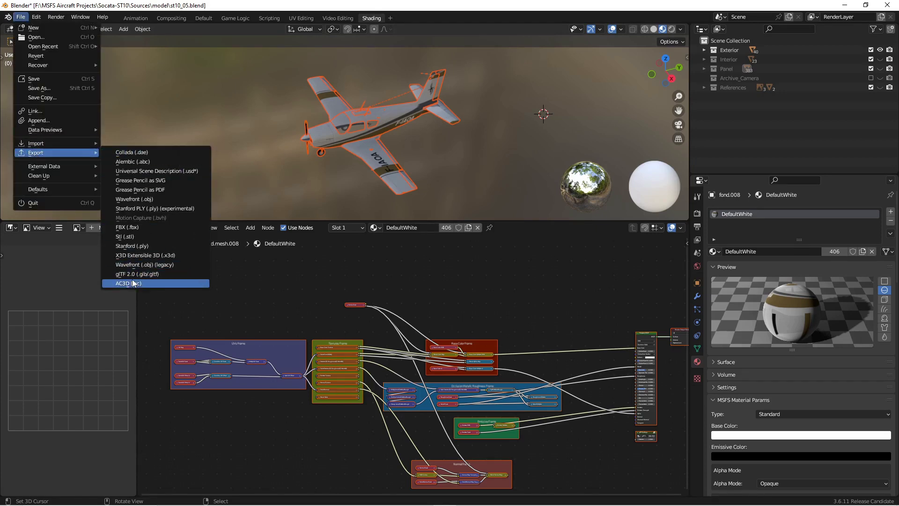
click(133, 273)
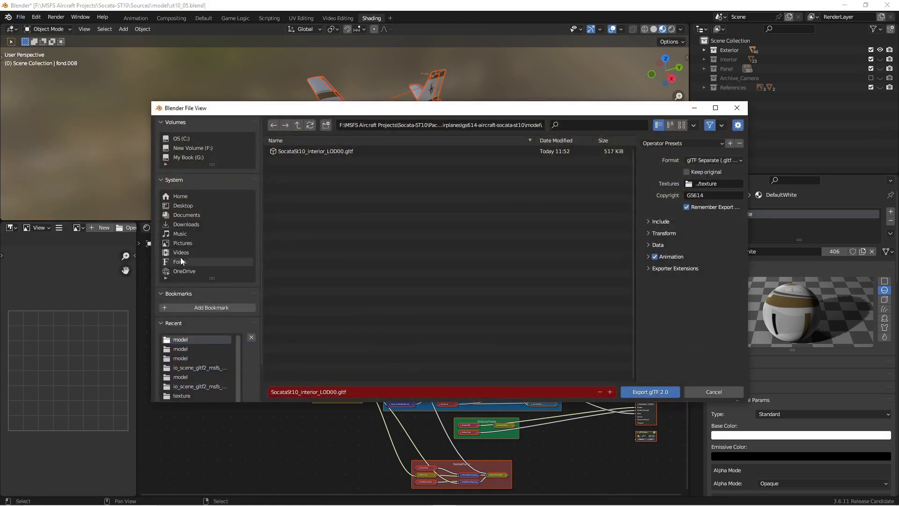
click(304, 392)
click(304, 392)
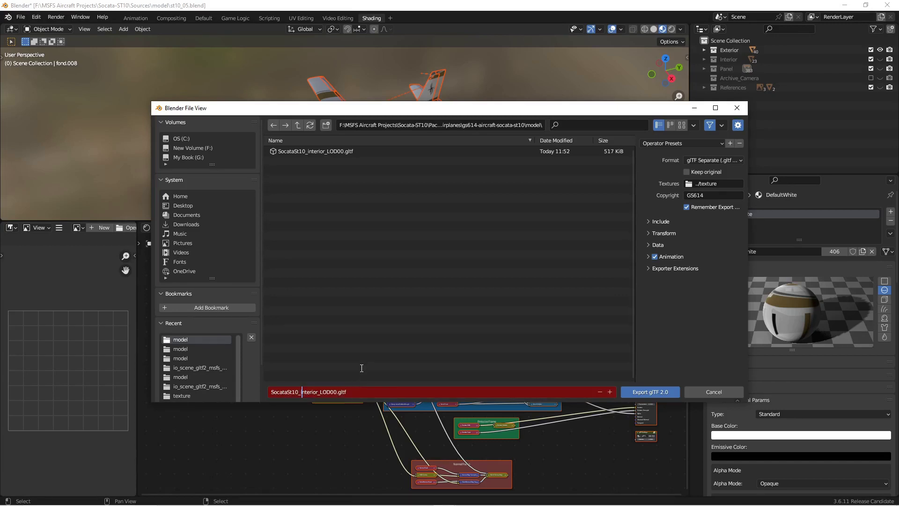
key(Delete)
key(Delete)
key(Delete)
text(ex)
click(637, 387)
click(636, 392)
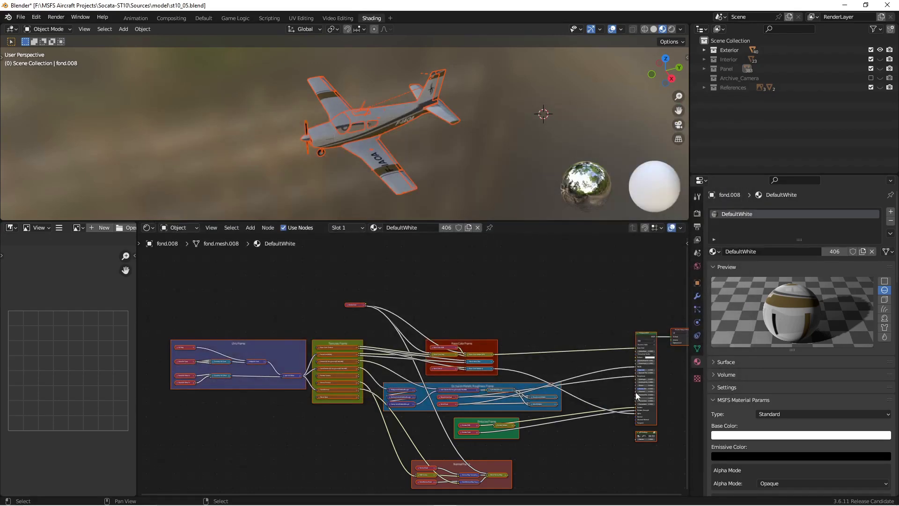
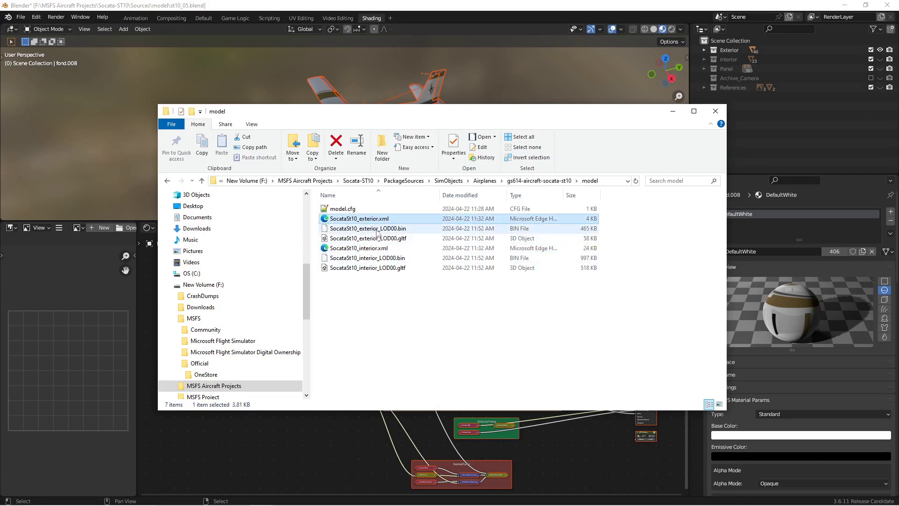
Check the exported exterior and interior .bin, .gltf and .xml files in the model folder, and return to Blender.
click(377, 229)
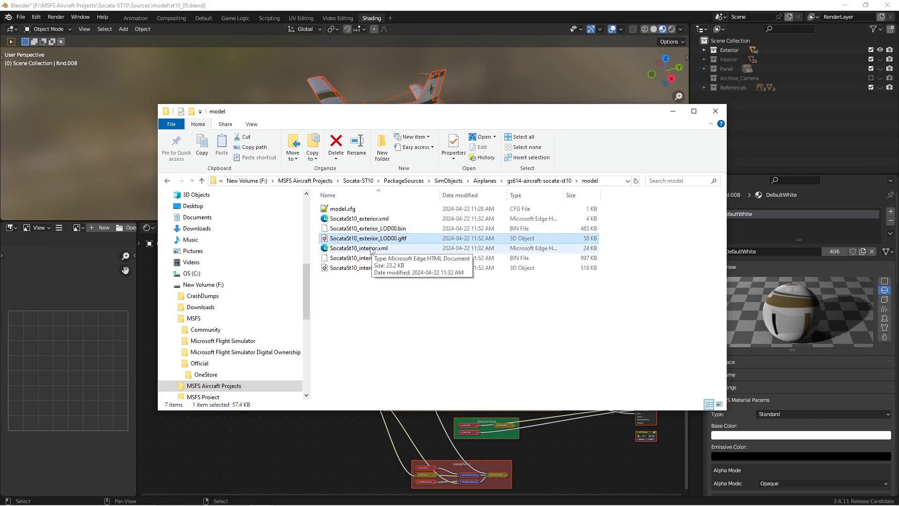
click(364, 248)
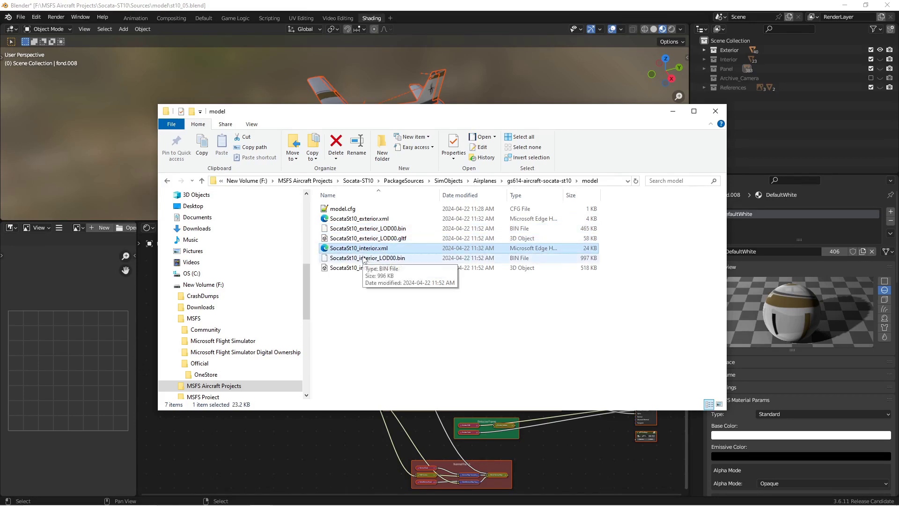
key(Down)
key(Down)
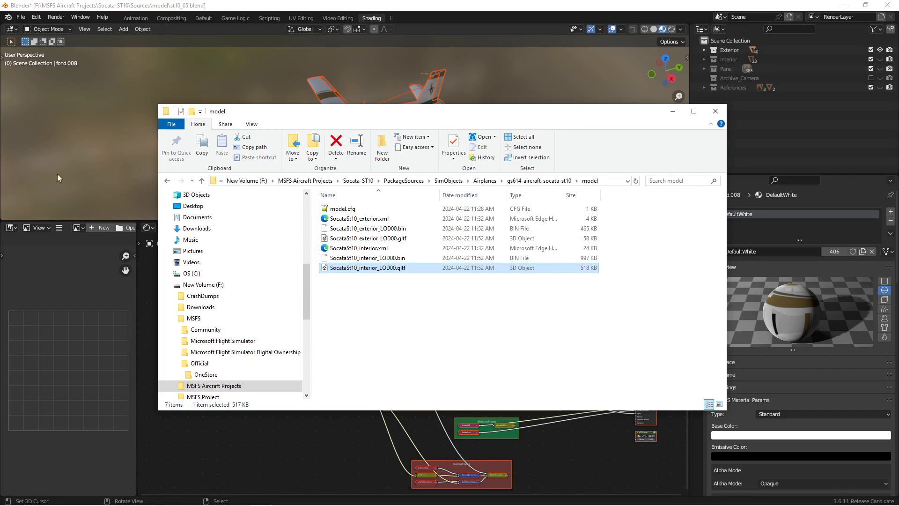
click(254, 8)
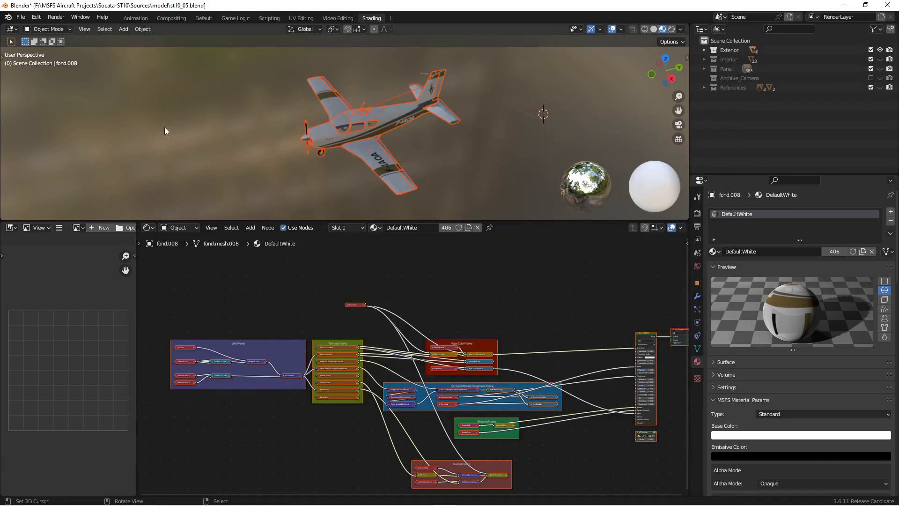
click(21, 16)
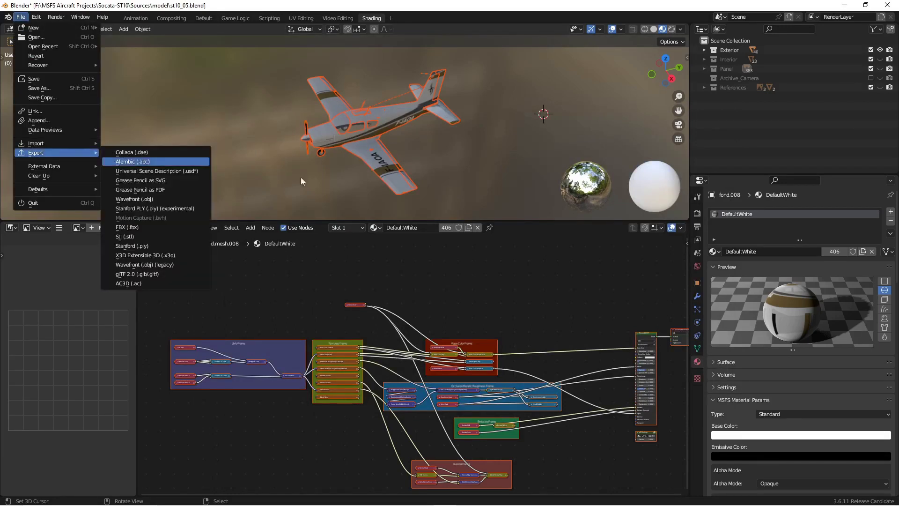
click(587, 79)
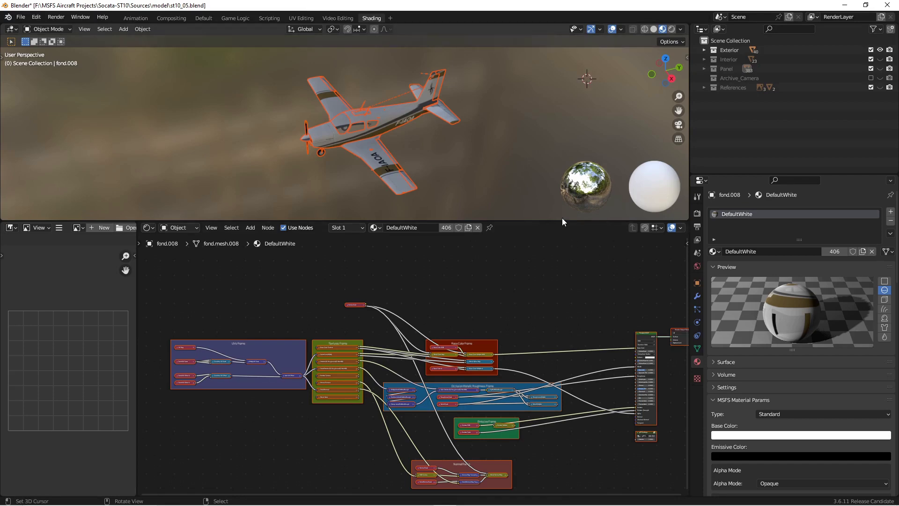
Enlarge the 3D viewport by shrinking the height of the shader editor below it.
drag(563, 221, 564, 310)
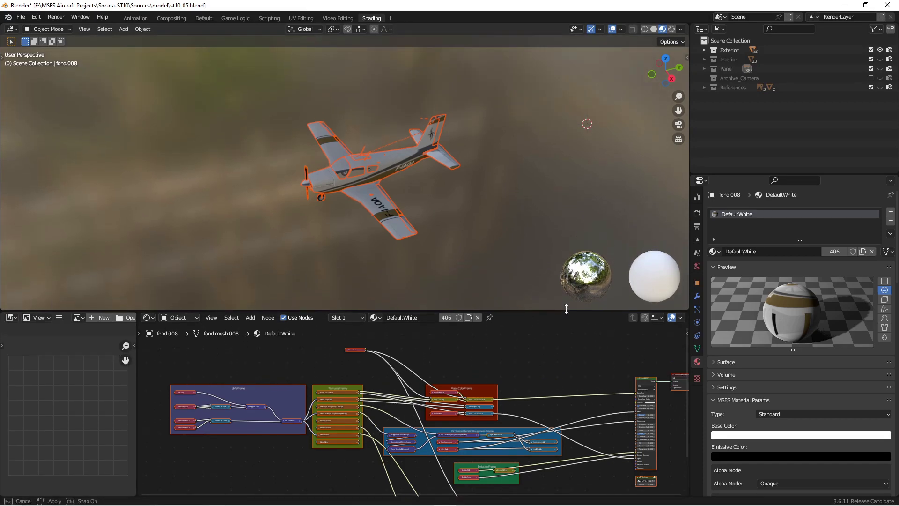
Show the Multi-Export glTF 2.0 settings in the 3D viewport sidebar, widening the sidebar to make them readable.
click(552, 169)
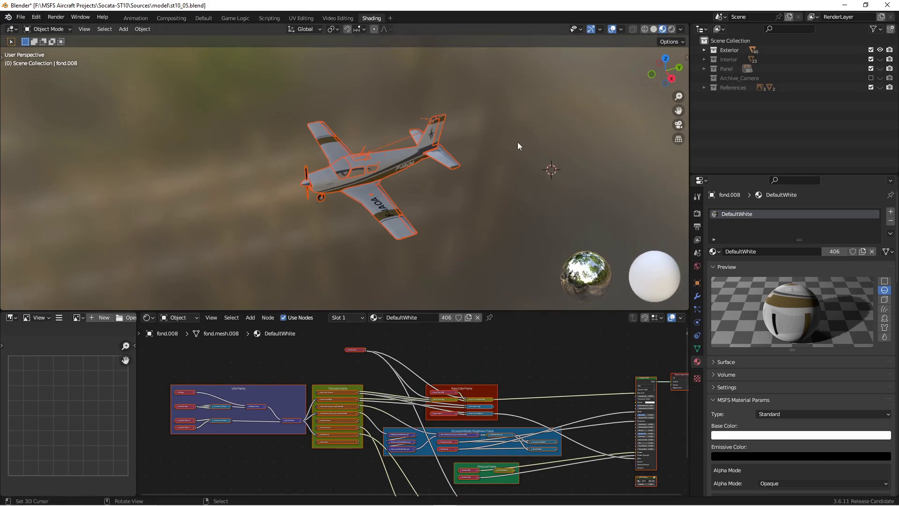
key(n)
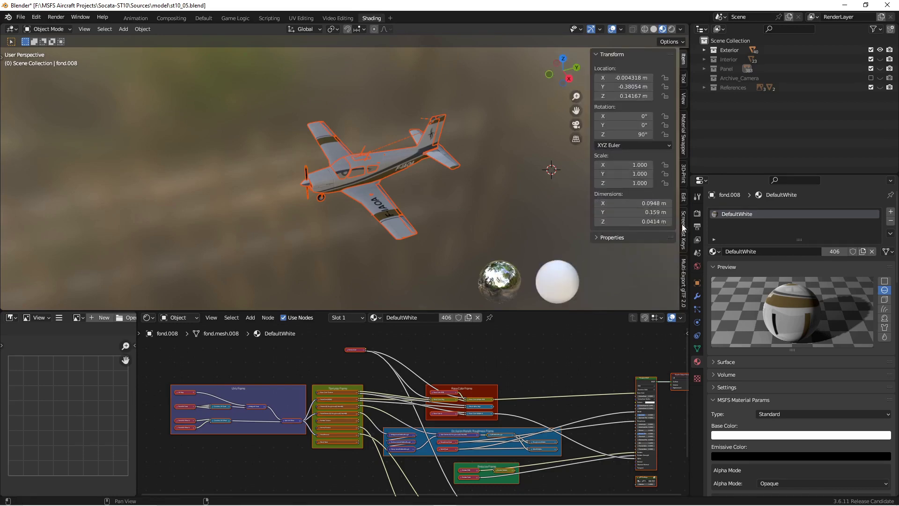
click(684, 270)
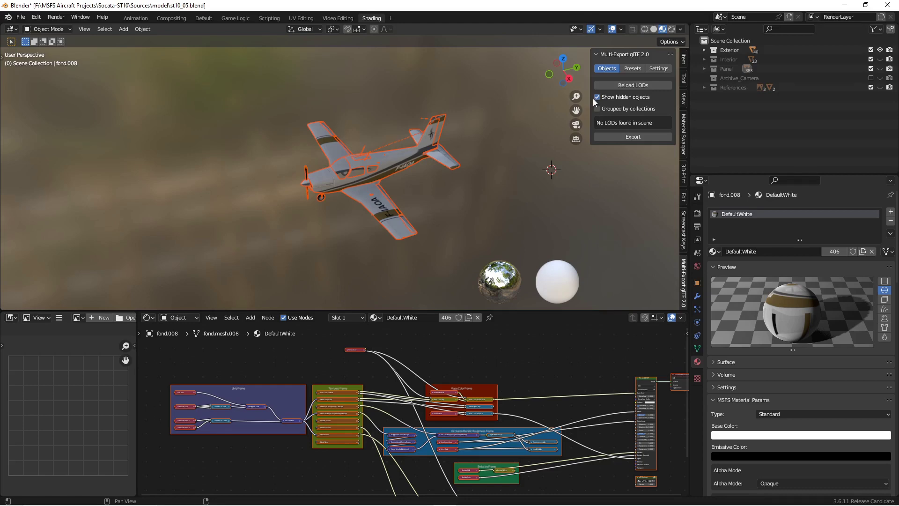
drag(591, 99, 479, 103)
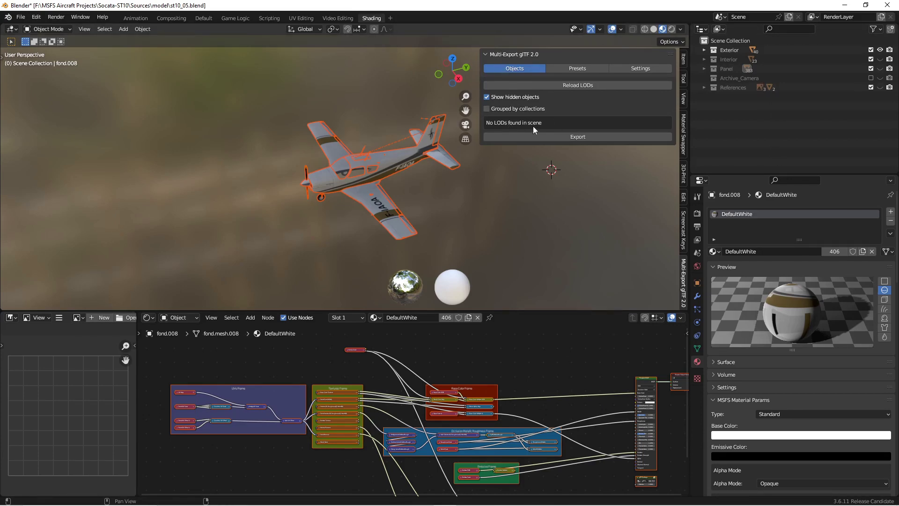
click(567, 67)
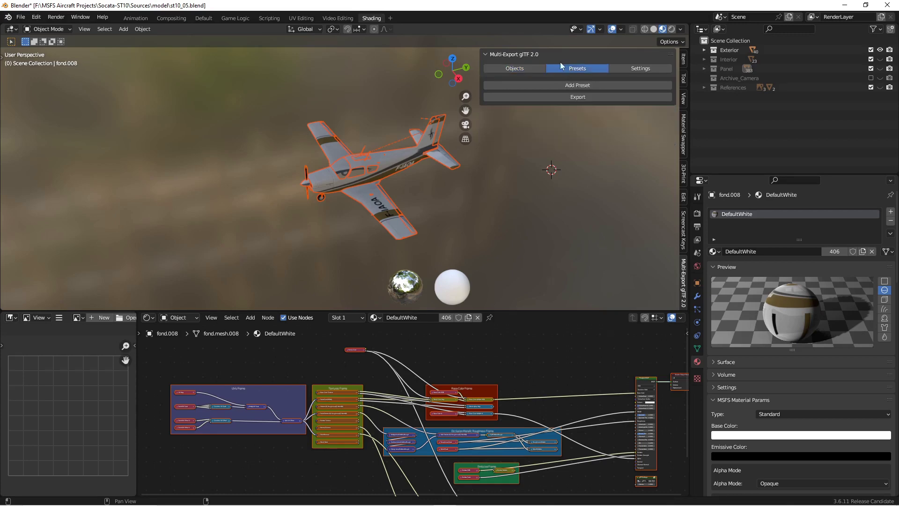
click(643, 68)
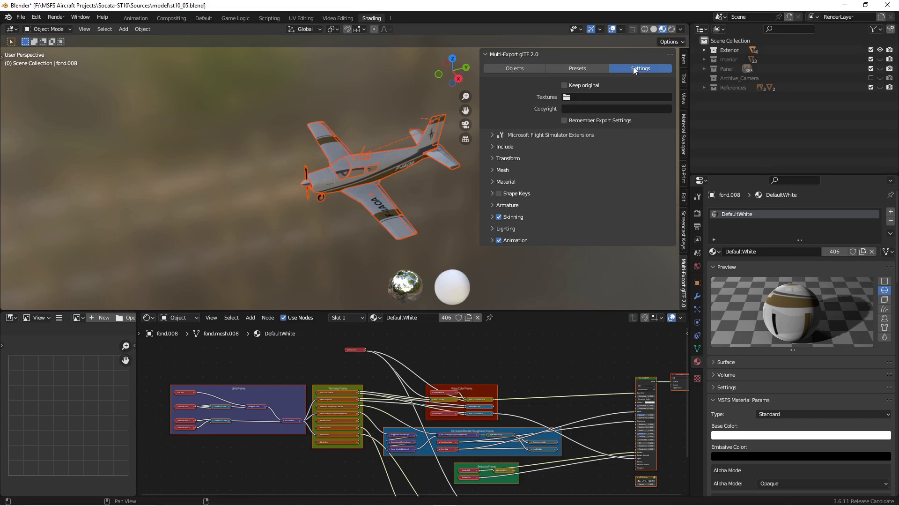
Compare with the options of the standard glTF 2.0 export dialog, including texture path and copyright, and cancel the export.
click(21, 17)
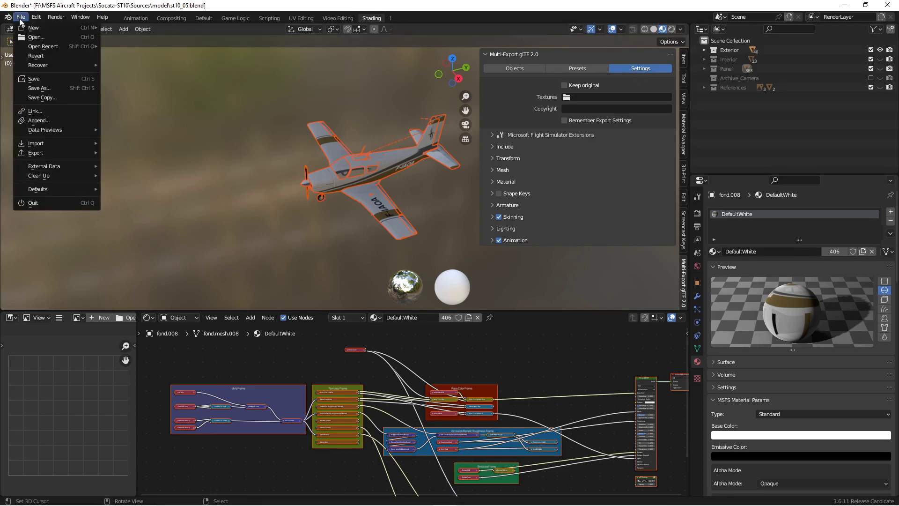
mouse_move(49, 156)
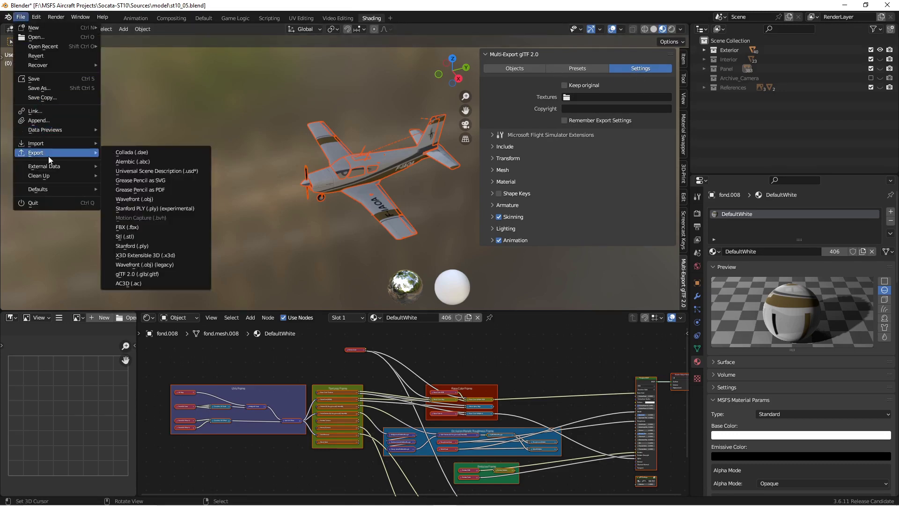
click(160, 274)
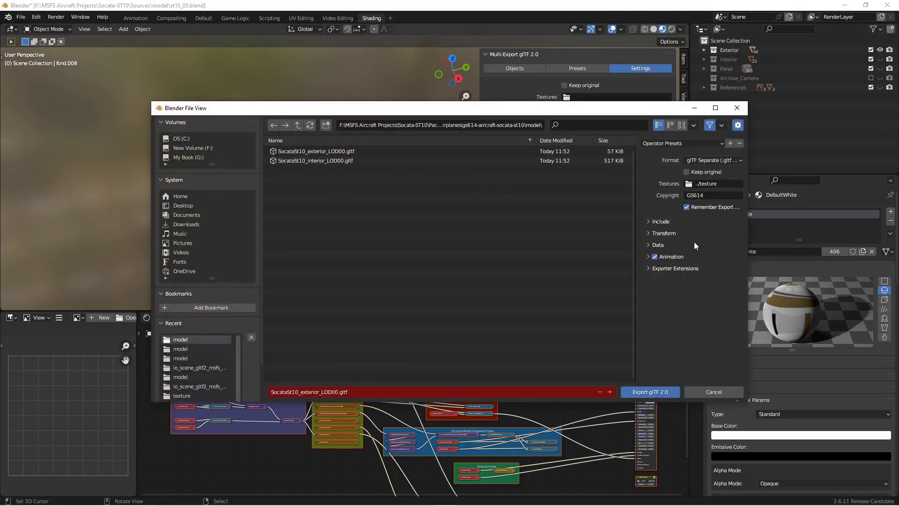
drag(613, 110, 301, 64)
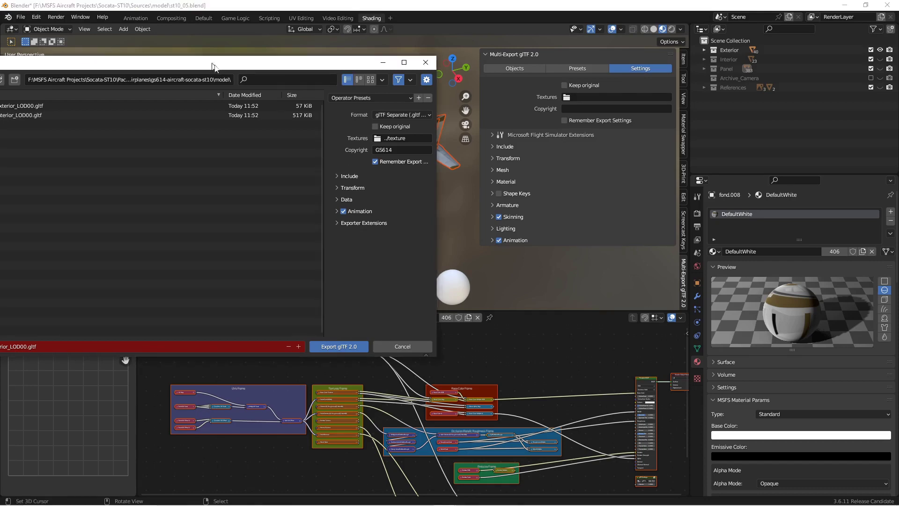
drag(211, 63, 501, 92)
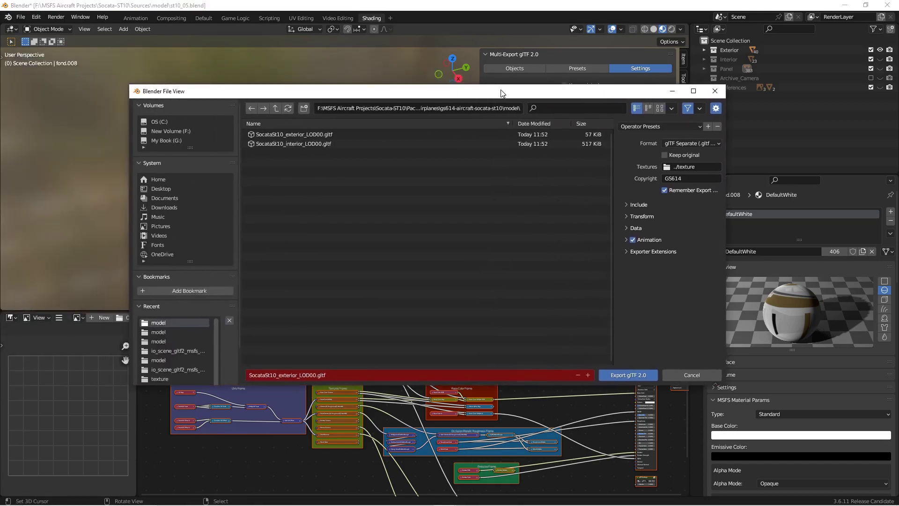
click(687, 375)
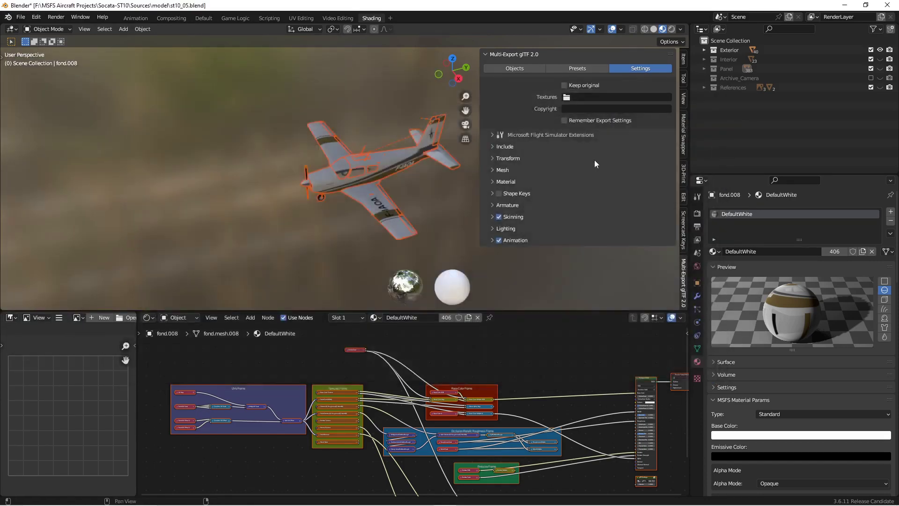
Set the multi-export Textures path to ..\texture and Copyright to GS614, with Remember Export Settings enabled.
click(583, 98)
text(..\texture)
click(581, 112)
text(G)
click(585, 109)
text(S614)
Review the Flight Simulator extension, Include and Transform export options, and enable Apply Modifiers for meshes.
click(495, 135)
click(491, 135)
click(494, 147)
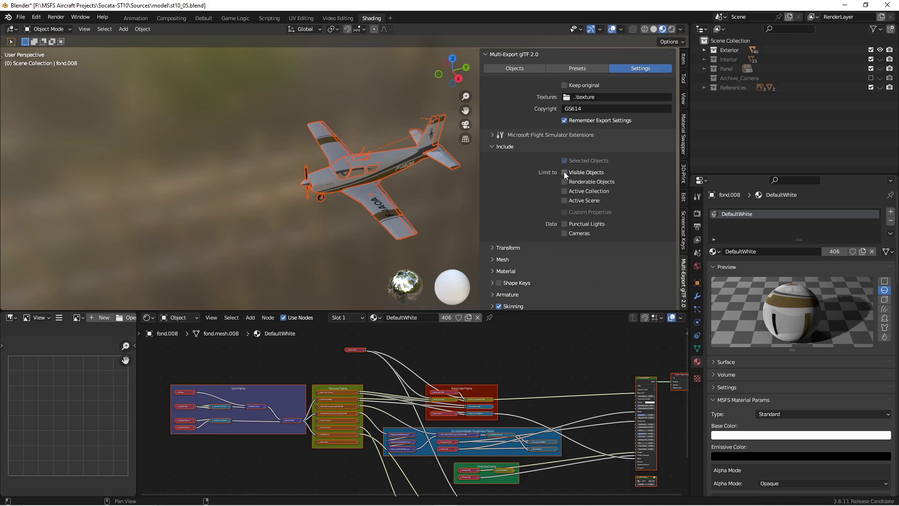
click(490, 145)
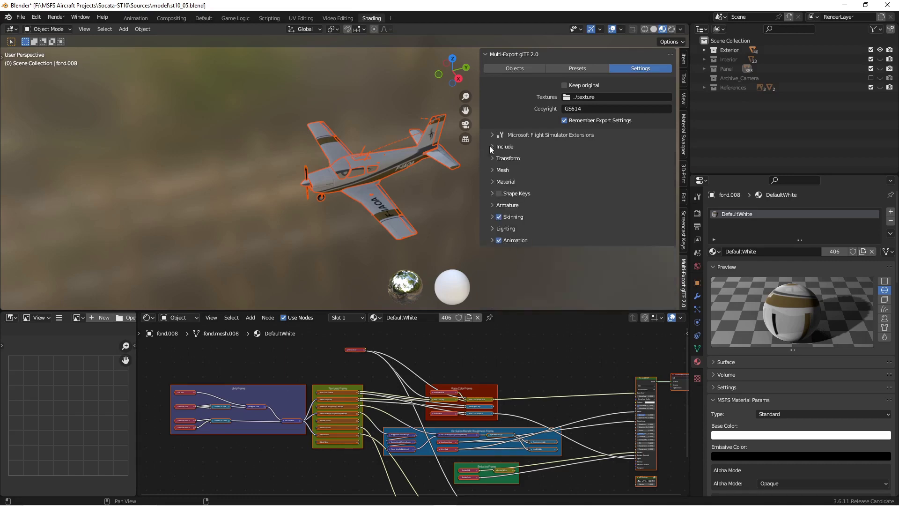
click(492, 158)
click(493, 158)
click(493, 170)
click(565, 184)
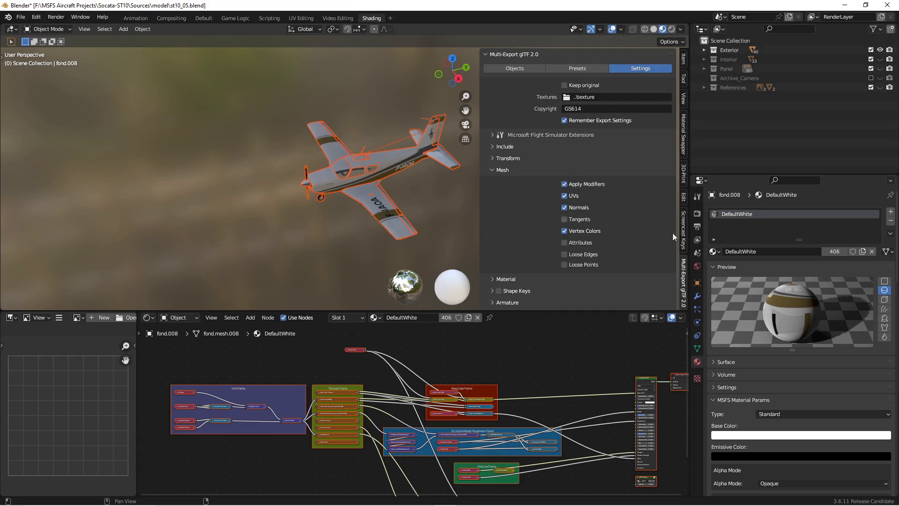
Examine the Material, Armature and Animation export settings, including the sampling and optimization options.
click(492, 168)
click(493, 182)
click(493, 182)
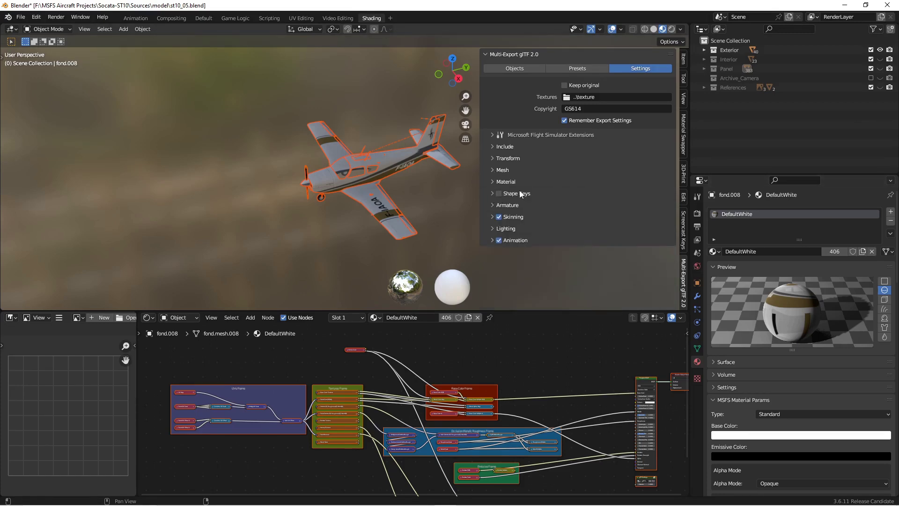
click(492, 205)
click(492, 205)
click(491, 240)
scroll(539, 216, down, 1)
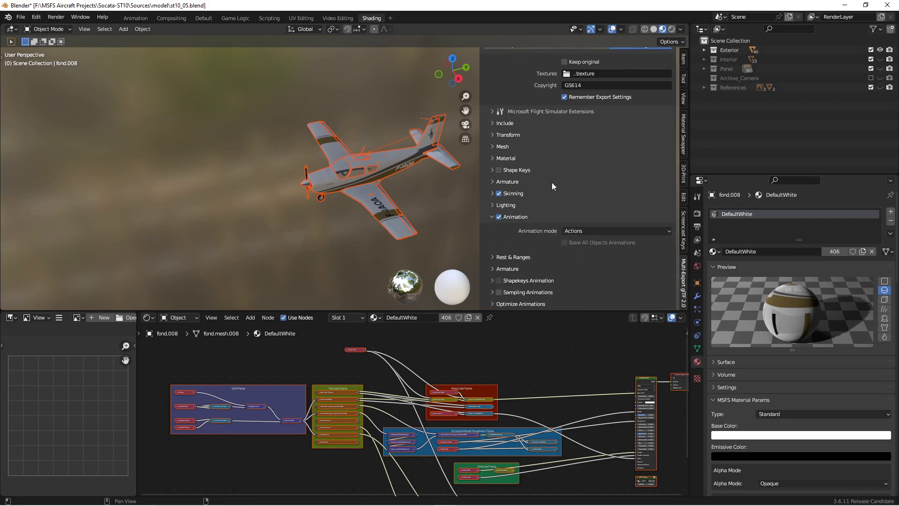
click(493, 293)
scroll(623, 252, down, 1)
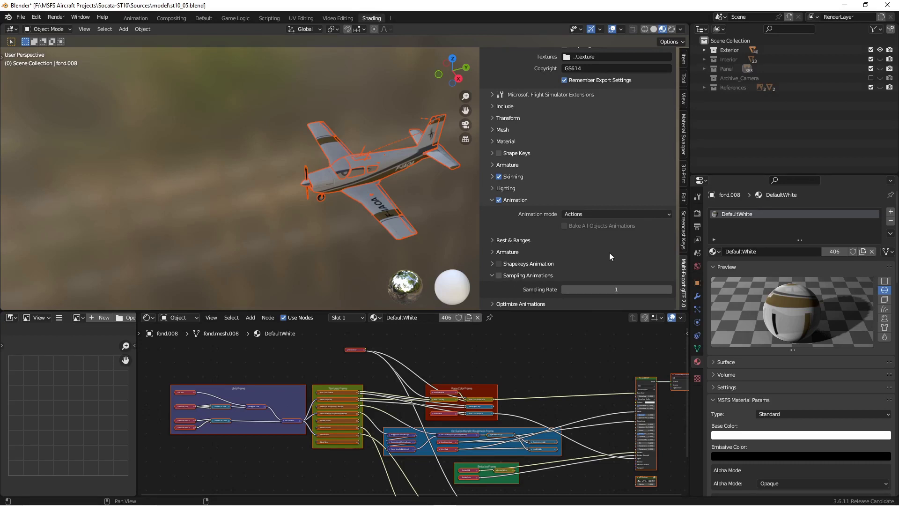
scroll(598, 246, down, 2)
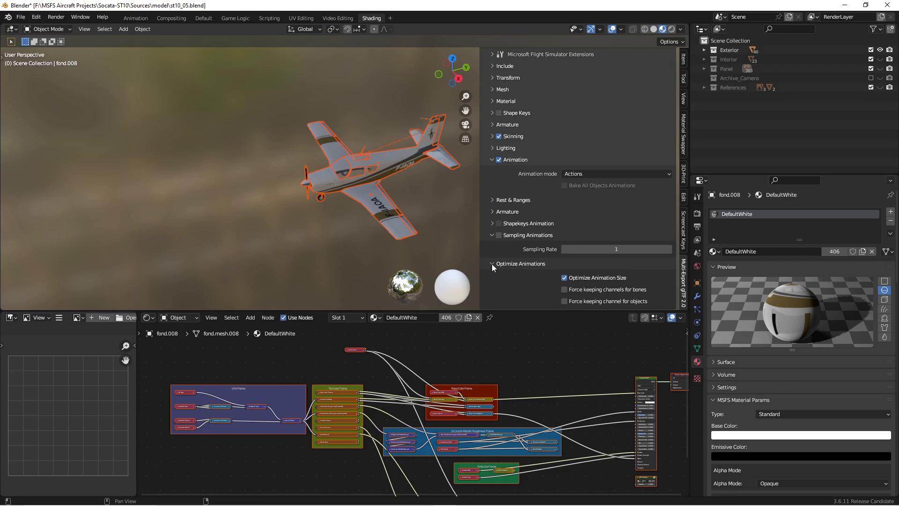
scroll(564, 153, up, 4)
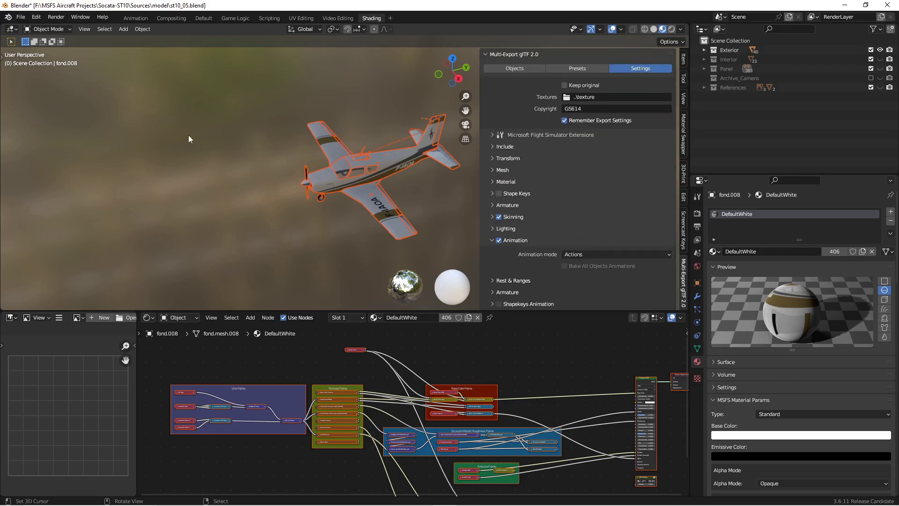
click(173, 120)
Add a multi-export preset and name it Exterior LOD00.
click(530, 68)
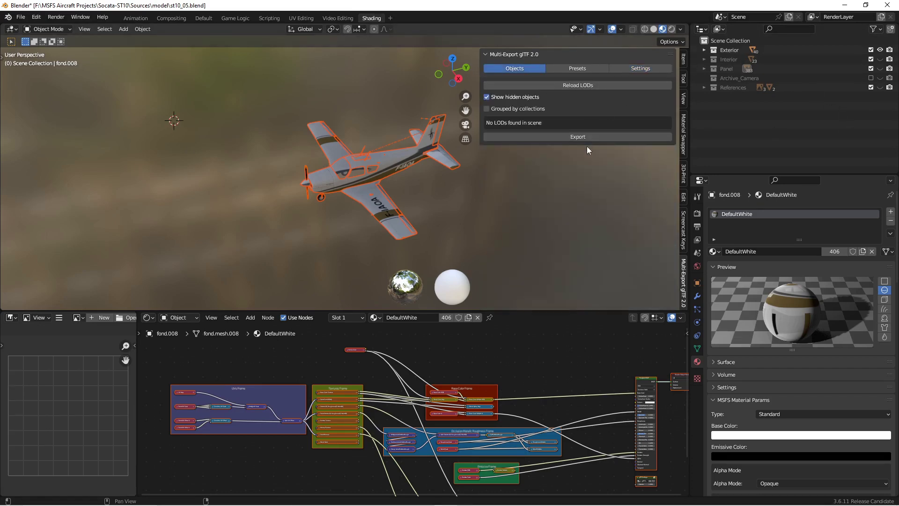
click(570, 69)
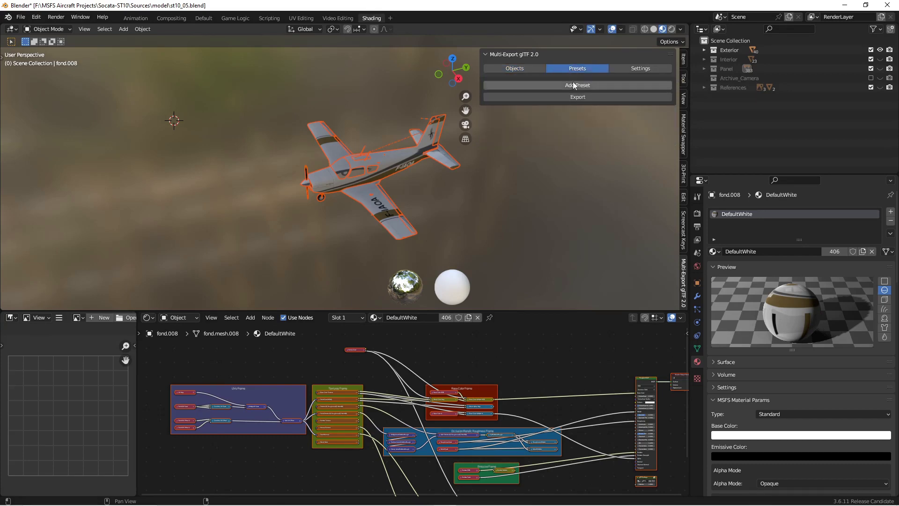
click(575, 86)
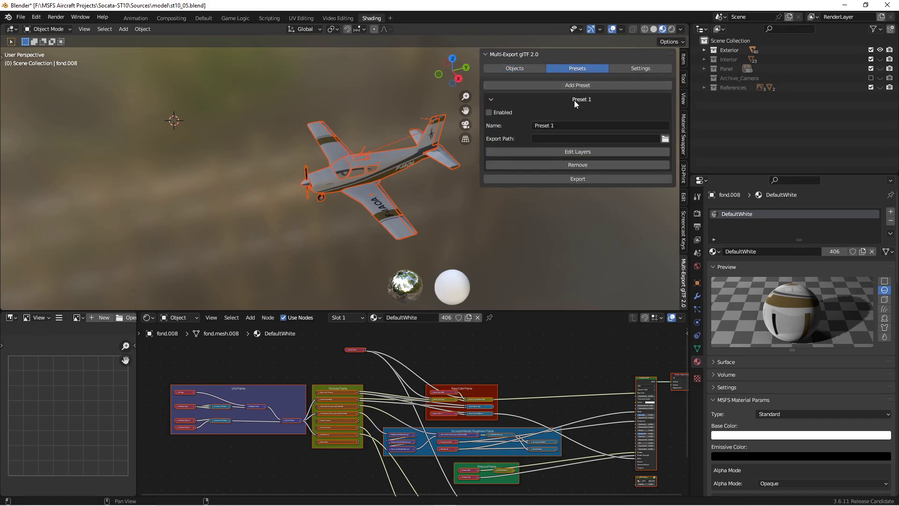
click(561, 123)
text(Exterior LOD00)
Set the Exterior LOD00 preset's export path to the gs614-aircraft-socata-st10 model folder under PackageSources\SimObjects\Airplanes.
click(665, 139)
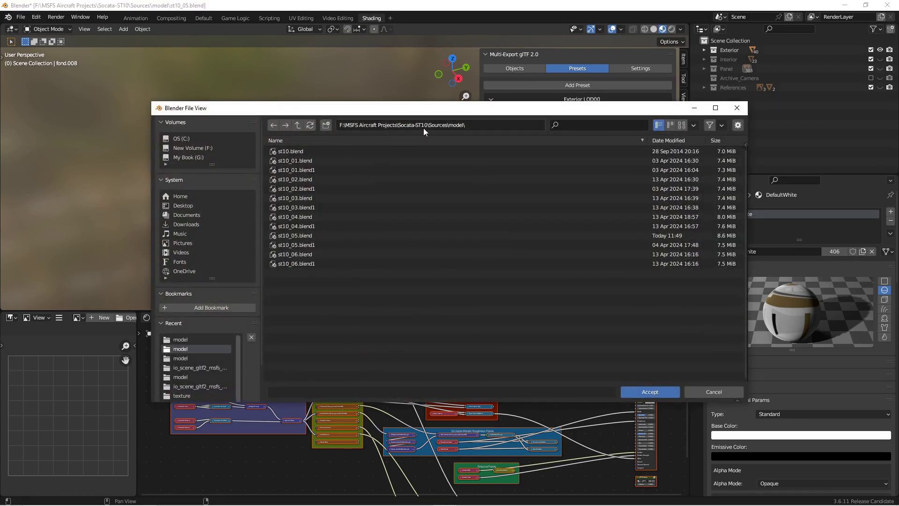
click(296, 125)
click(296, 124)
click(296, 124)
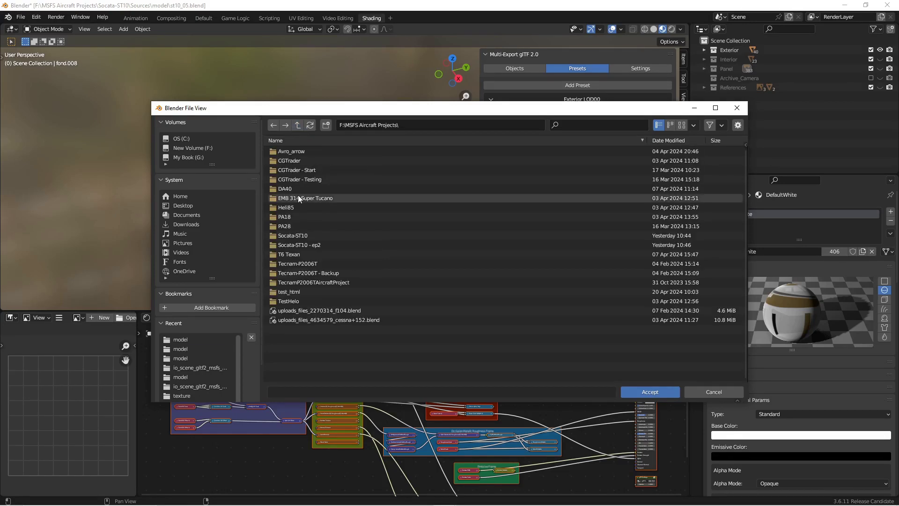
click(292, 235)
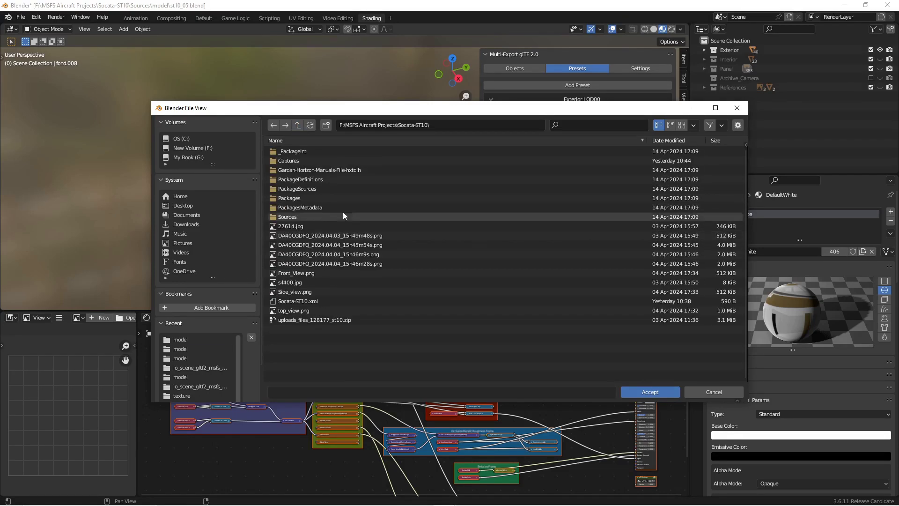
click(305, 189)
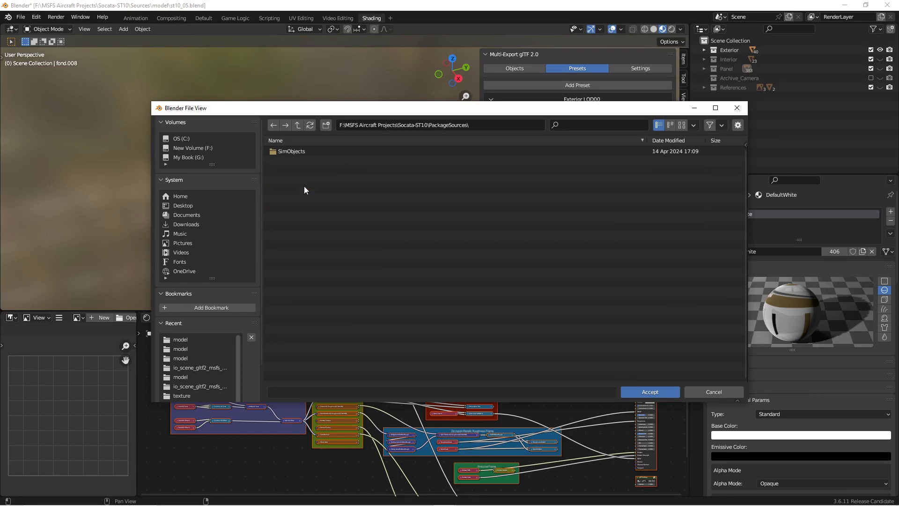
click(300, 151)
click(301, 151)
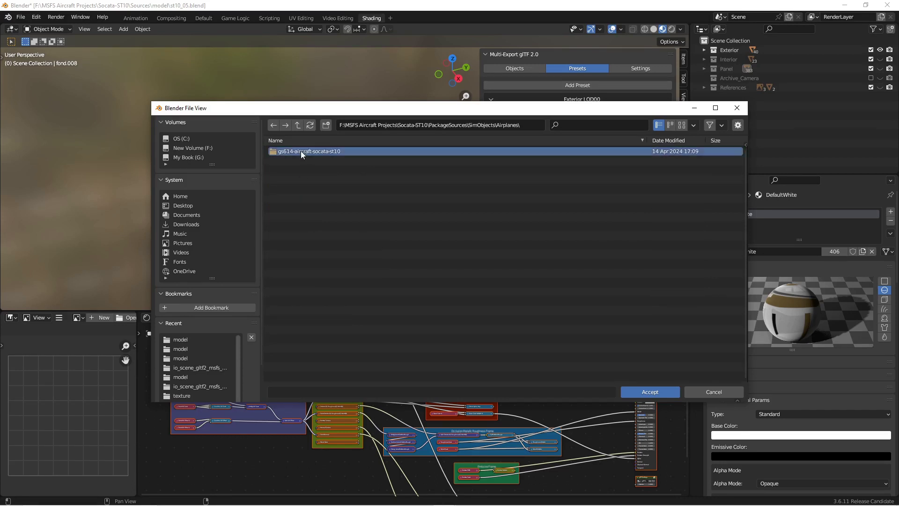
click(301, 150)
click(299, 150)
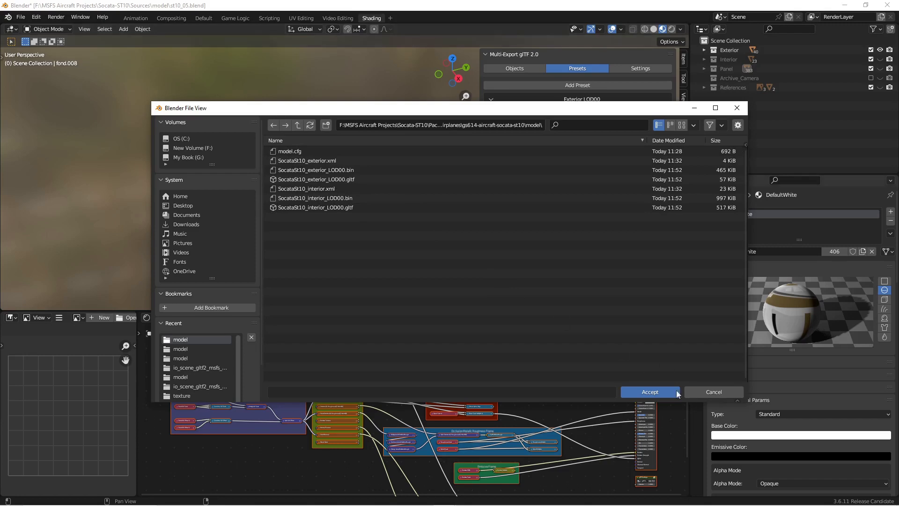
click(650, 392)
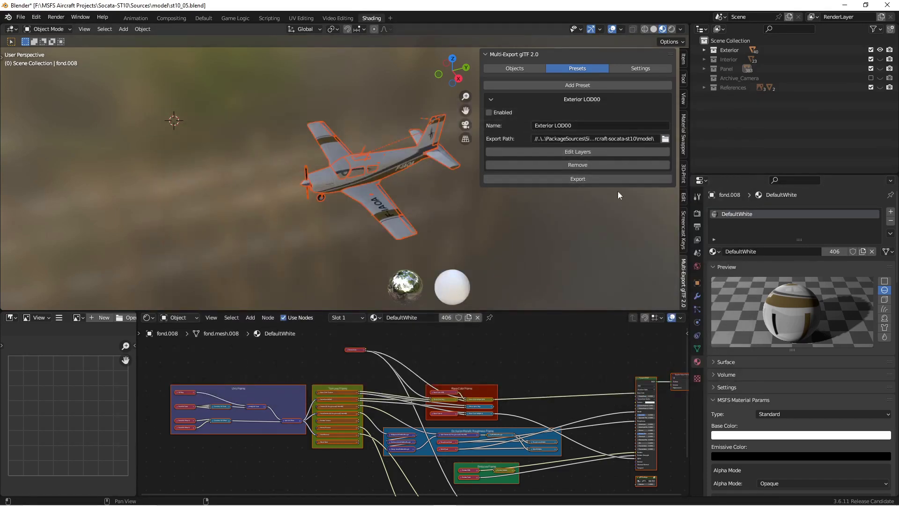
Enable the Exterior LOD00 preset and assign only the Exterior collection to its layers.
click(489, 113)
click(591, 151)
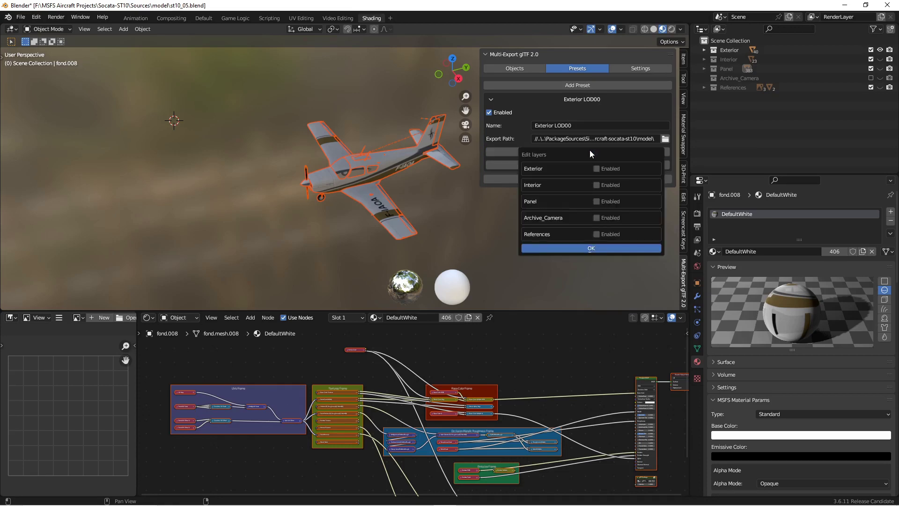
click(596, 169)
click(577, 248)
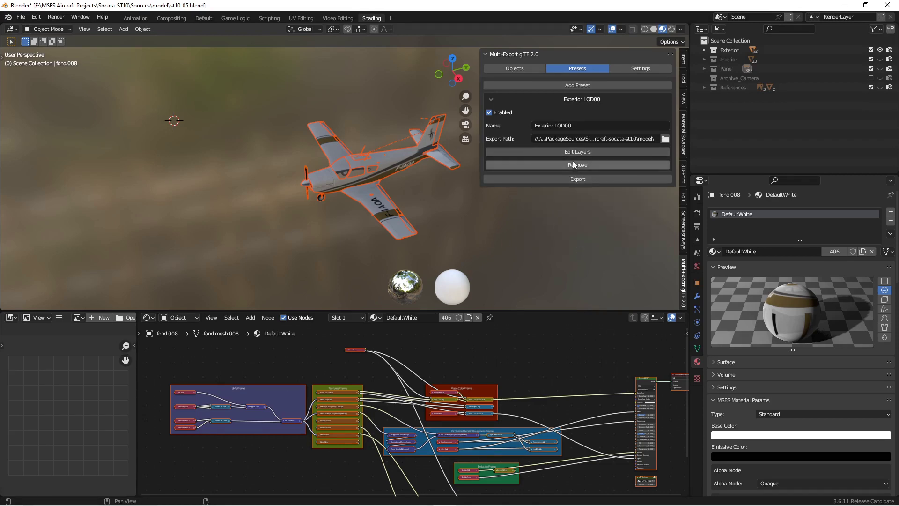
Add a second multi-export preset, enable it, and name it Interior_LOD00.
click(577, 85)
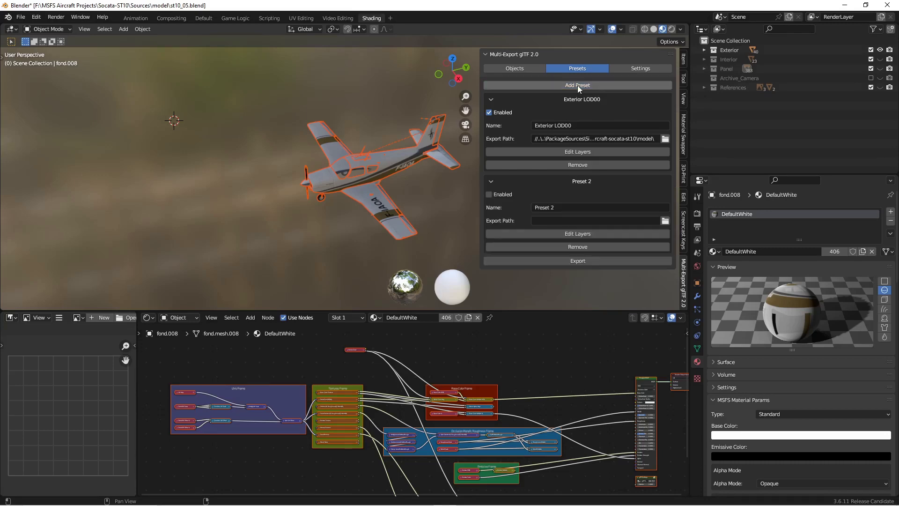
click(594, 181)
click(595, 180)
click(488, 195)
click(579, 207)
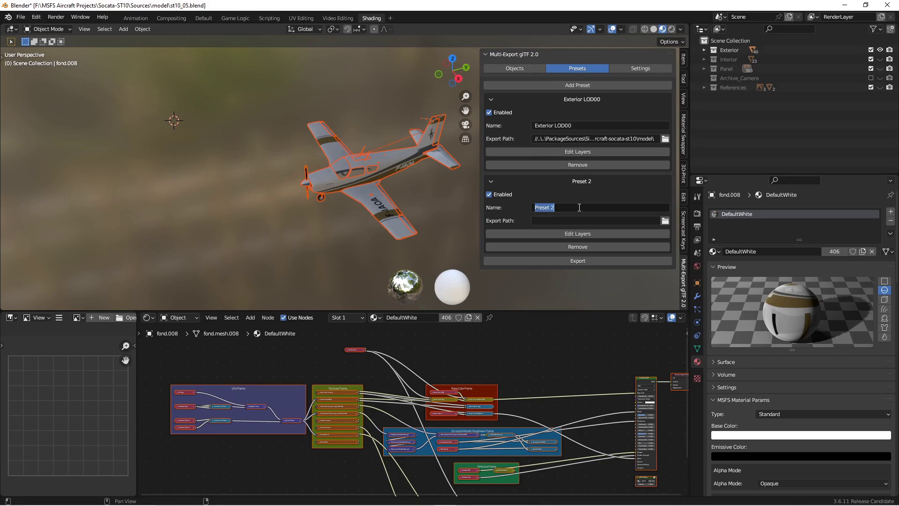
text(Interior_LOD00)
Set the Interior_LOD00 preset's export path to the gs614-aircraft-socata-st10 model folder and go through its layer assignment.
click(665, 221)
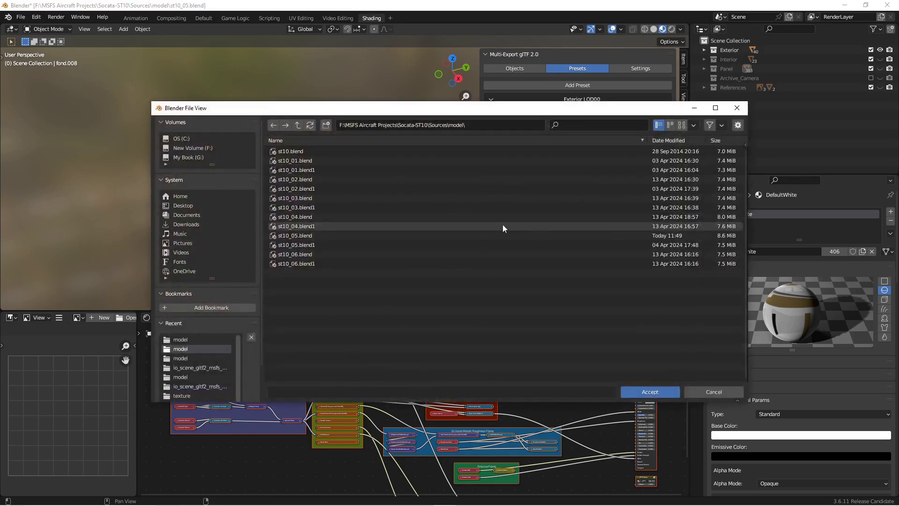
click(186, 339)
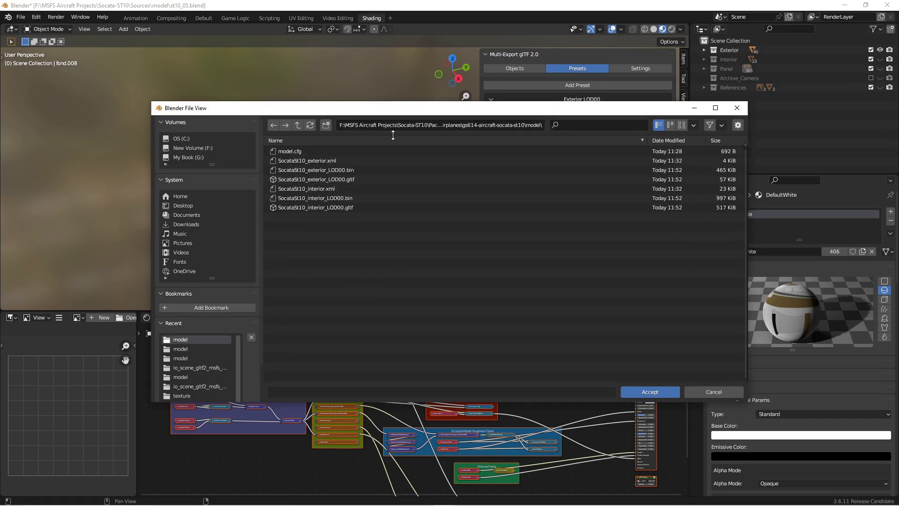
click(635, 391)
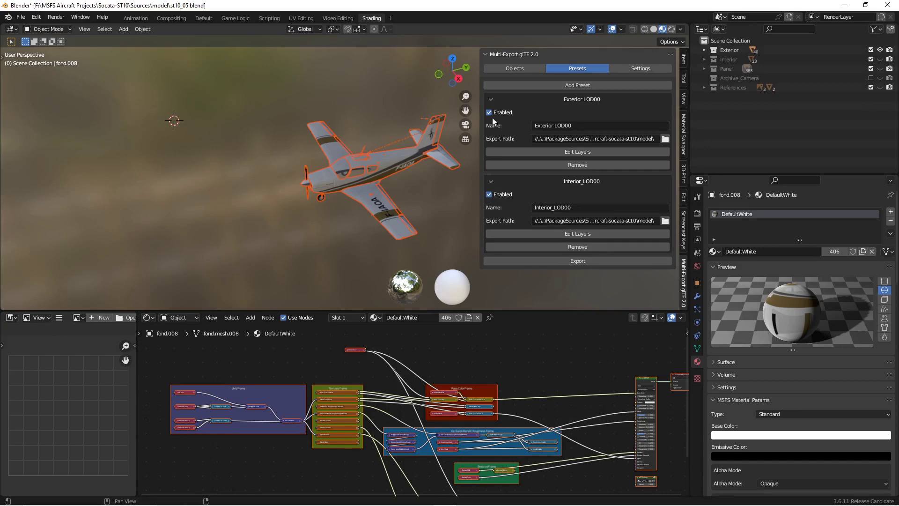
click(565, 234)
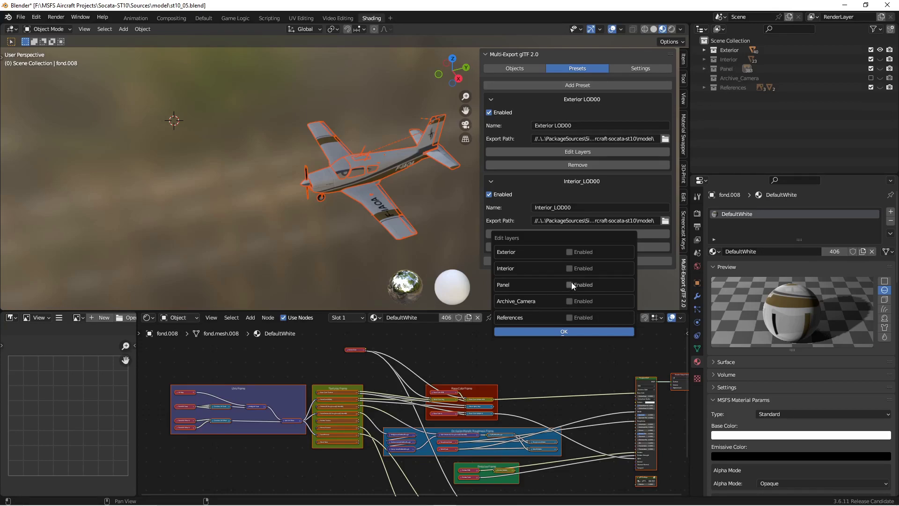
click(558, 332)
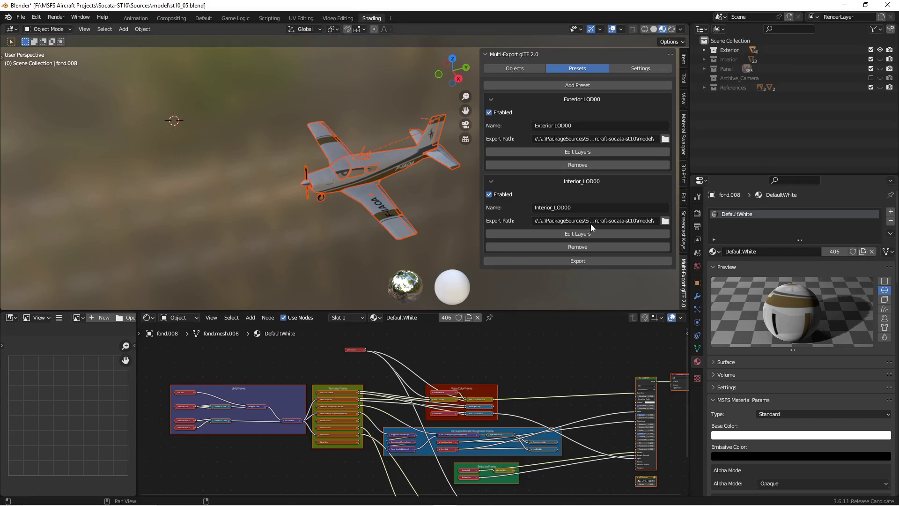
Export both enabled presets with nothing selected and check the export log in the system console.
click(256, 215)
right_click(259, 229)
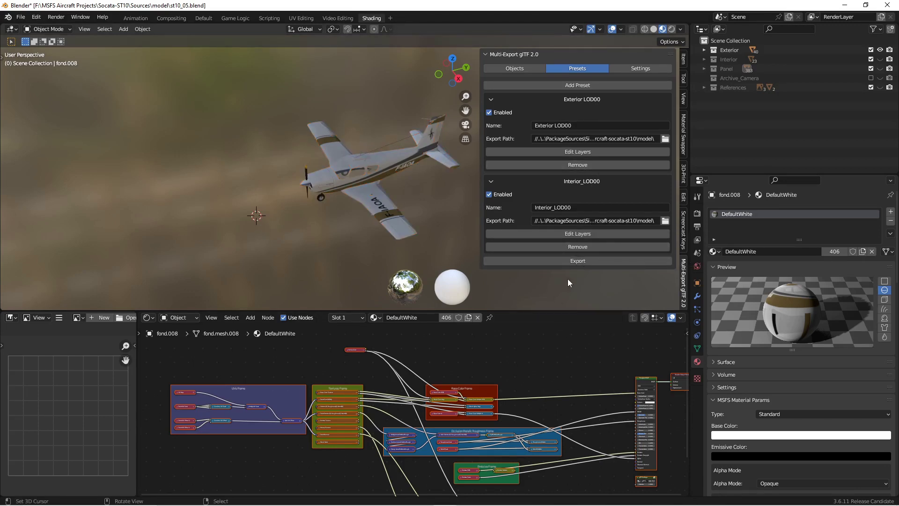
click(571, 260)
click(80, 18)
click(106, 124)
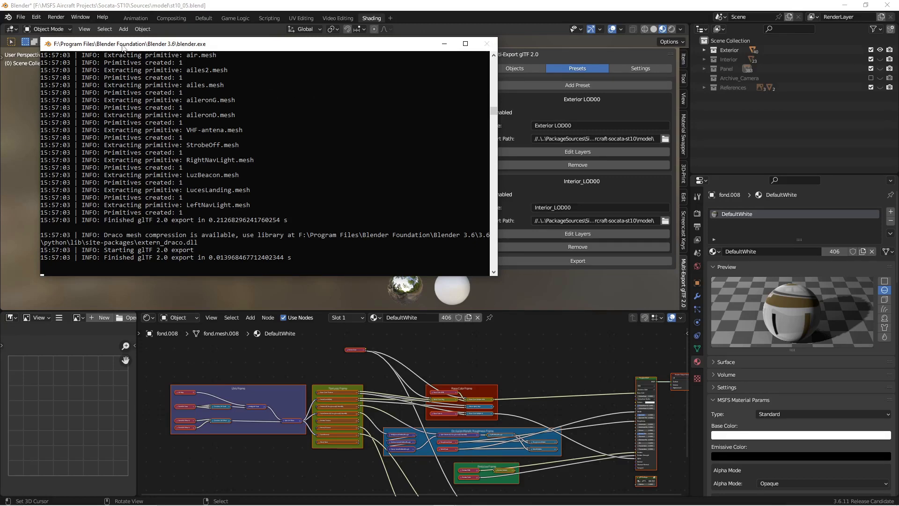
drag(123, 47, 125, 121)
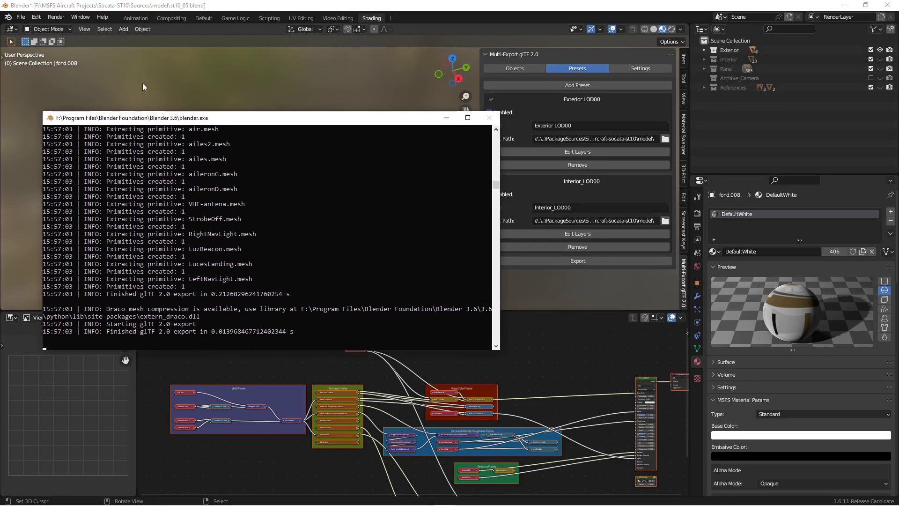
click(87, 18)
click(101, 126)
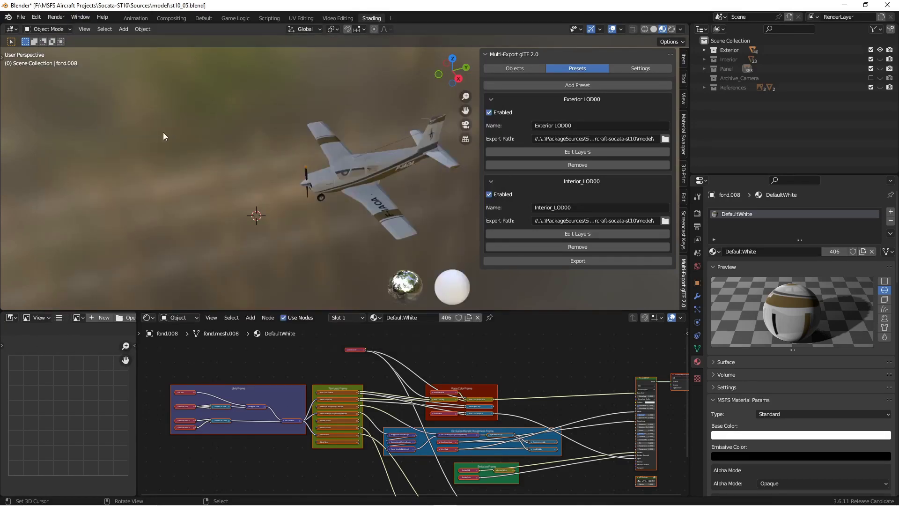
In File Explorer, permanently delete Exterior LOD00.bin, Exterior LOD00.gltf and Interior_LOD00.gltf from the model folder.
mouse_move(356, 504)
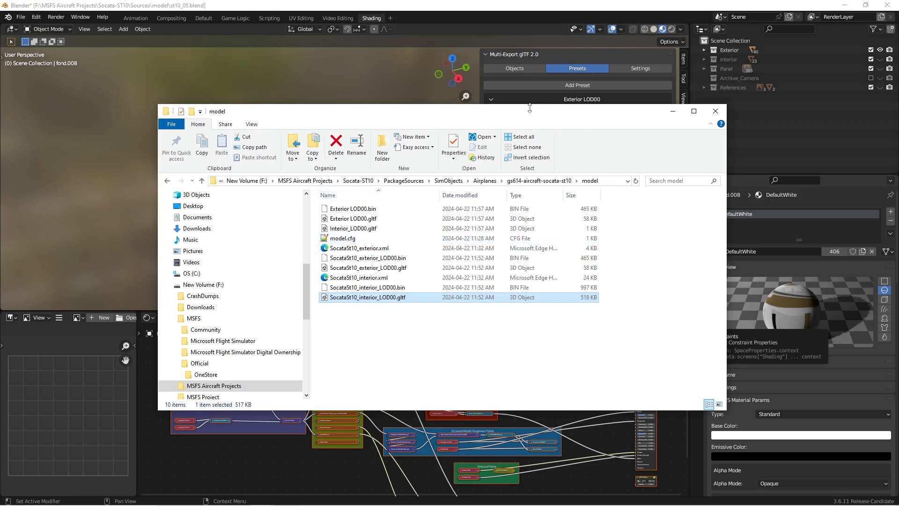
drag(521, 113, 462, 78)
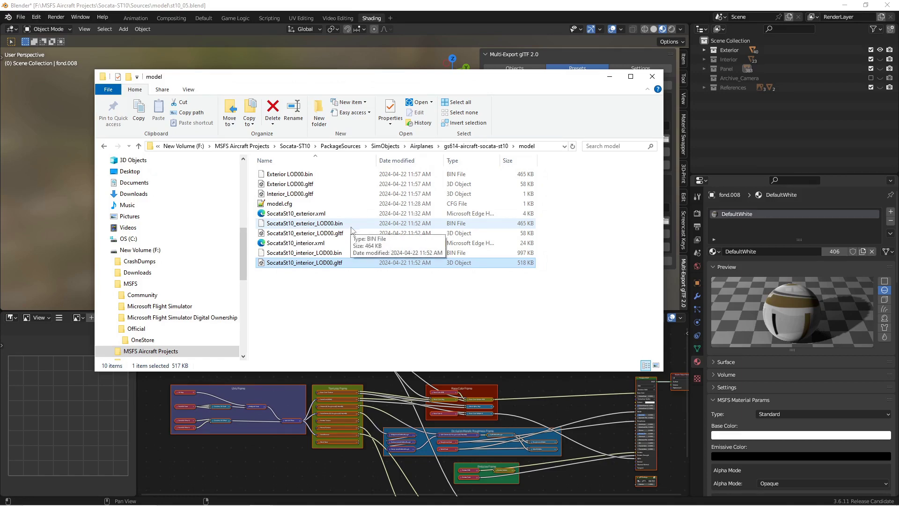
click(302, 176)
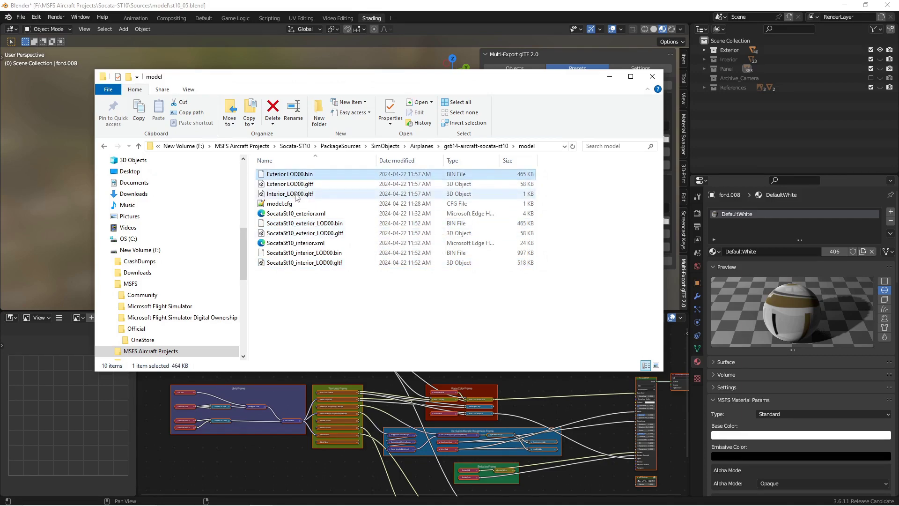
click(296, 194)
click(300, 174)
shift+click(300, 194)
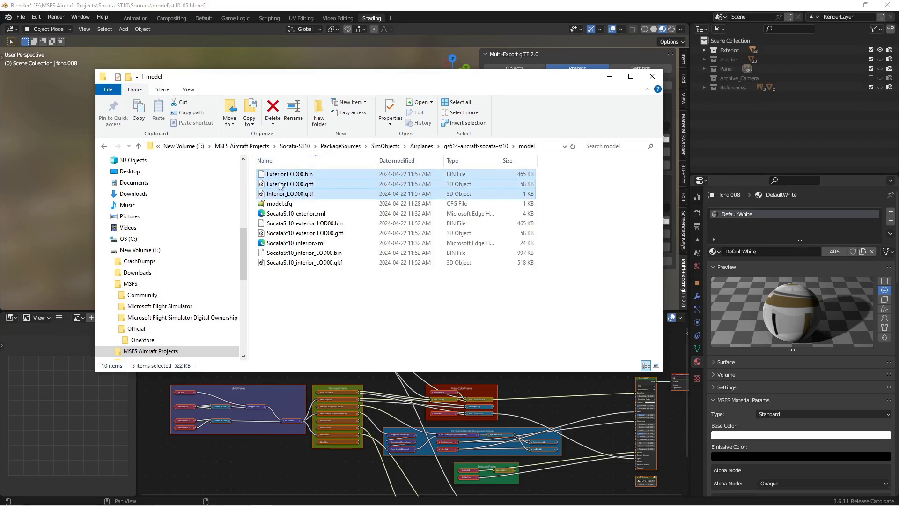
key(shift+Delete)
click(488, 264)
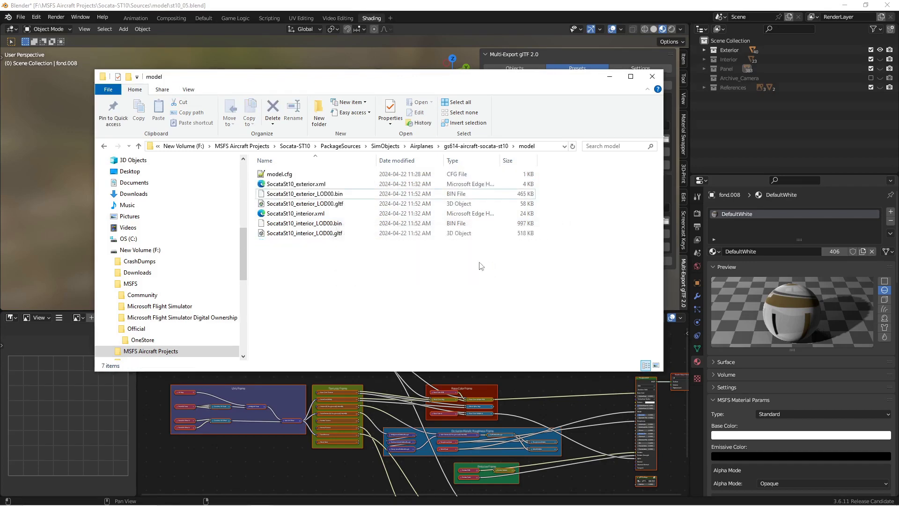
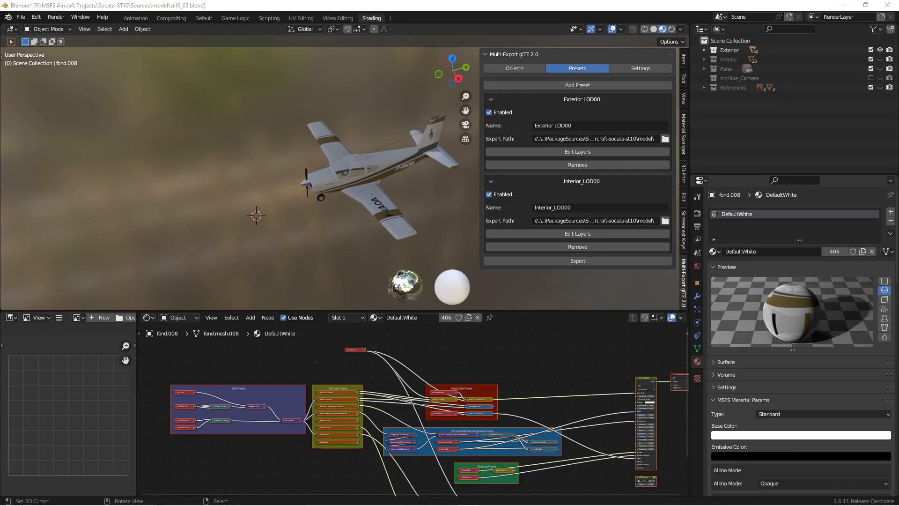
Back in Blender, hide the sidebar, select all exterior objects and export them as glTF 2.0 over SocataSt10_exterior_LOD00.gltf.
click(494, 284)
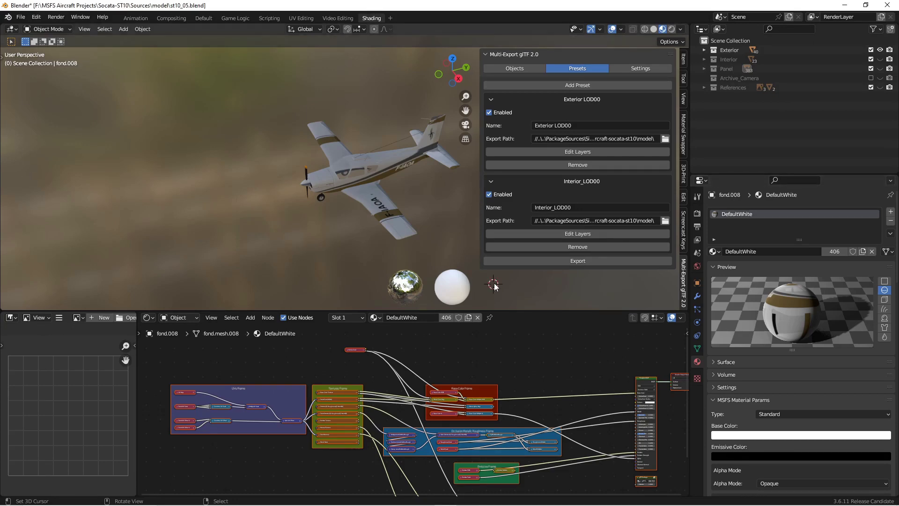
key(n)
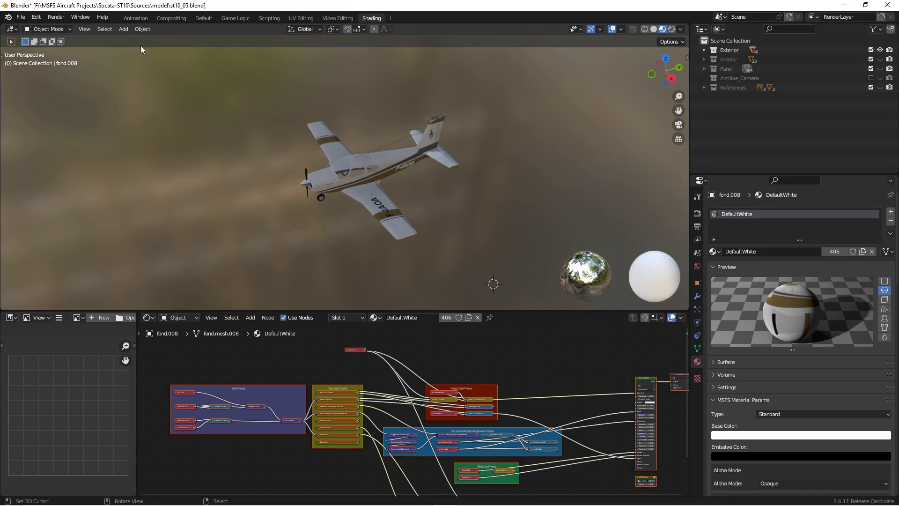
click(214, 193)
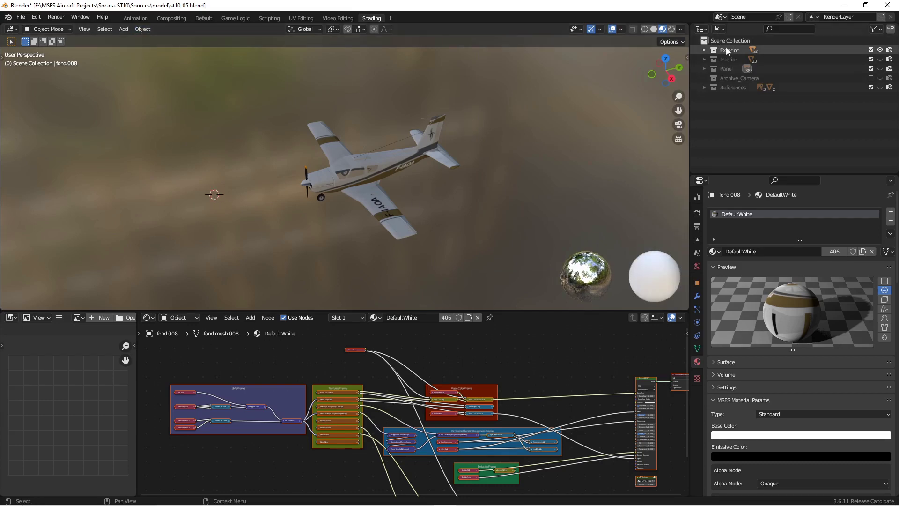
key(a)
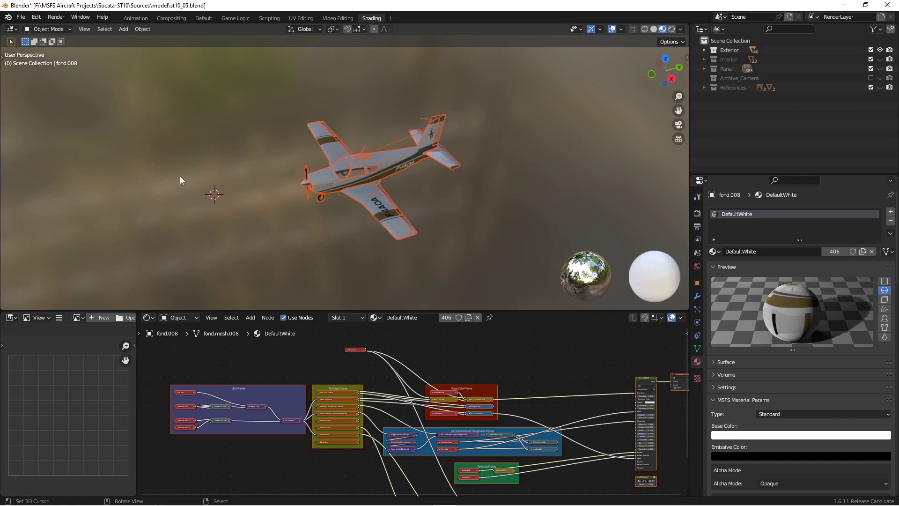
click(21, 17)
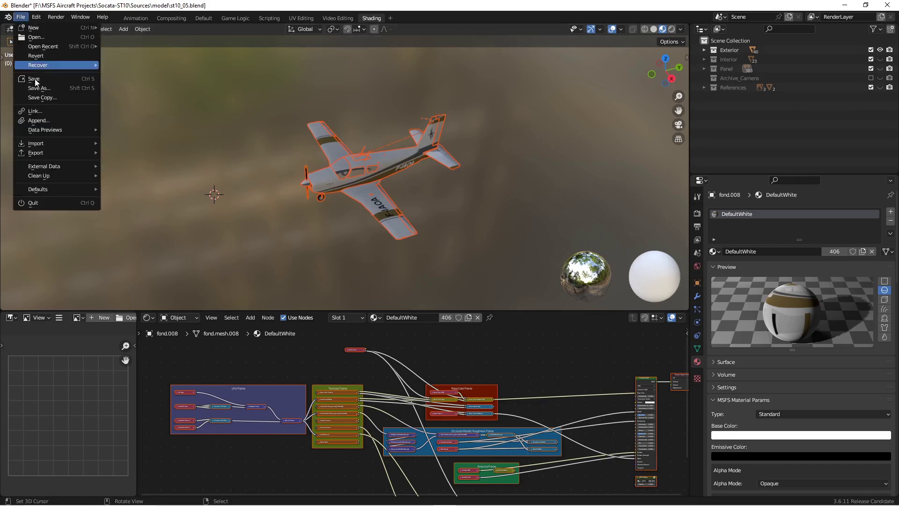
mouse_move(43, 153)
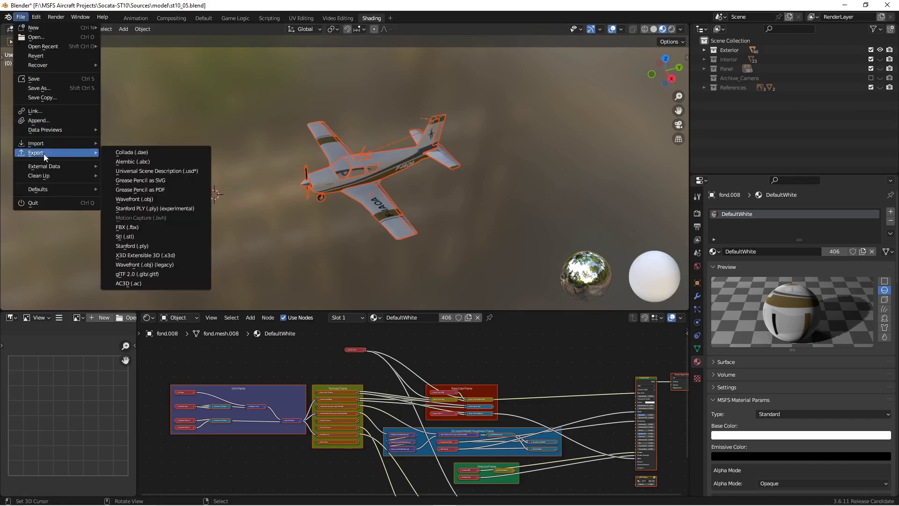
click(175, 275)
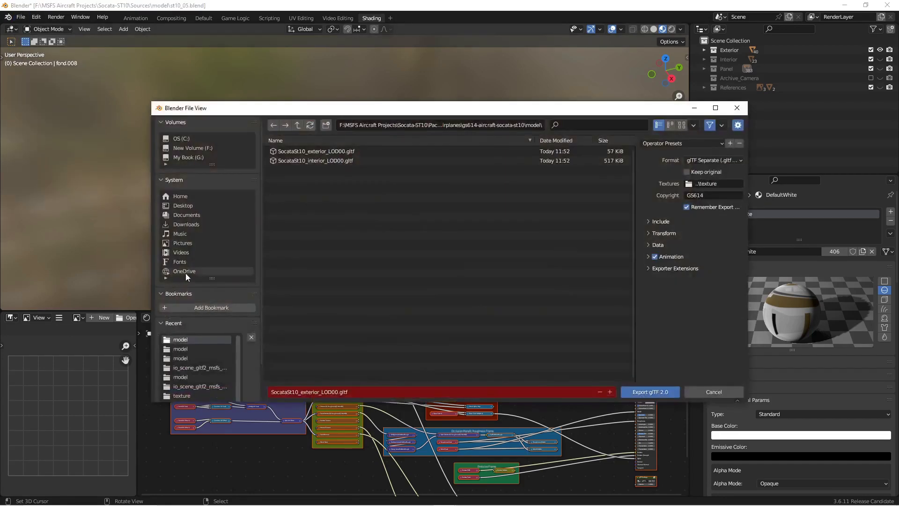
click(317, 151)
click(647, 392)
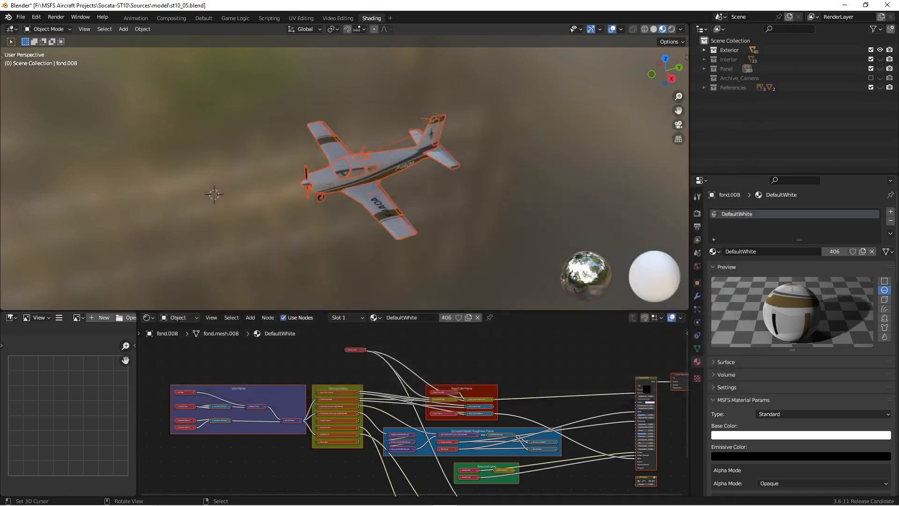
Hide the Exterior collection and show the Interior and Panel collections.
click(880, 49)
drag(880, 59, 880, 68)
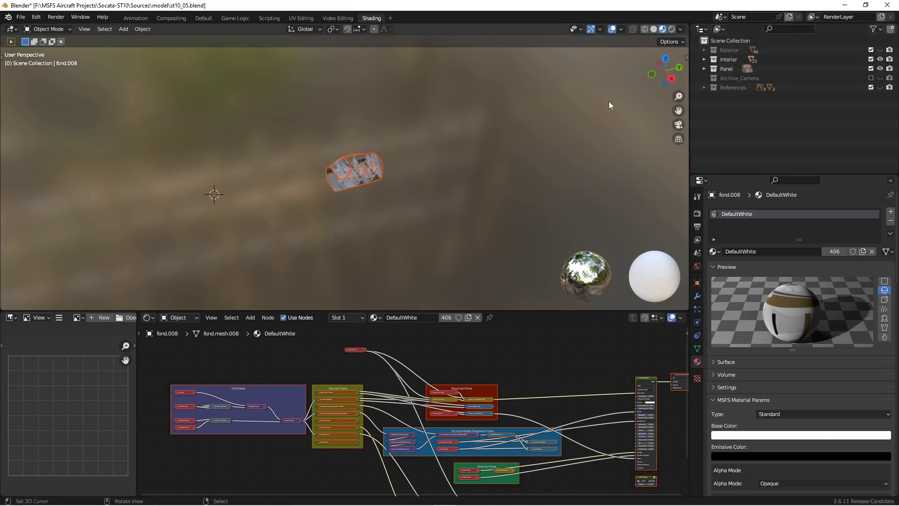
click(483, 98)
Export the interior and panel objects as glTF 2.0 over SocataSt10_interior_LOD00.gltf.
click(21, 17)
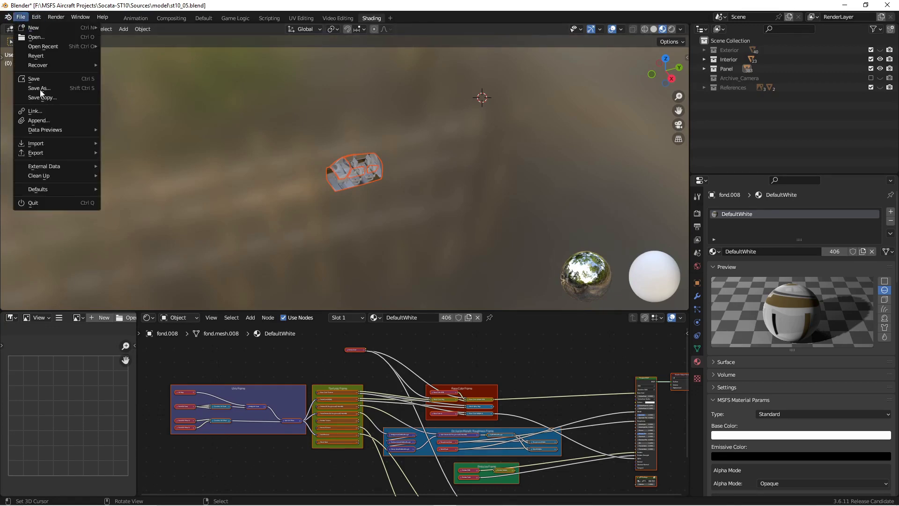
click(21, 17)
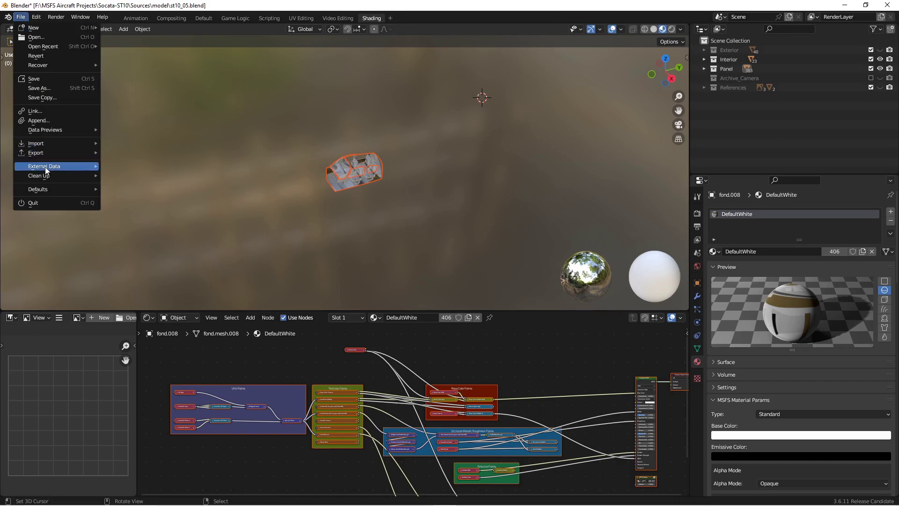
mouse_move(60, 154)
click(163, 274)
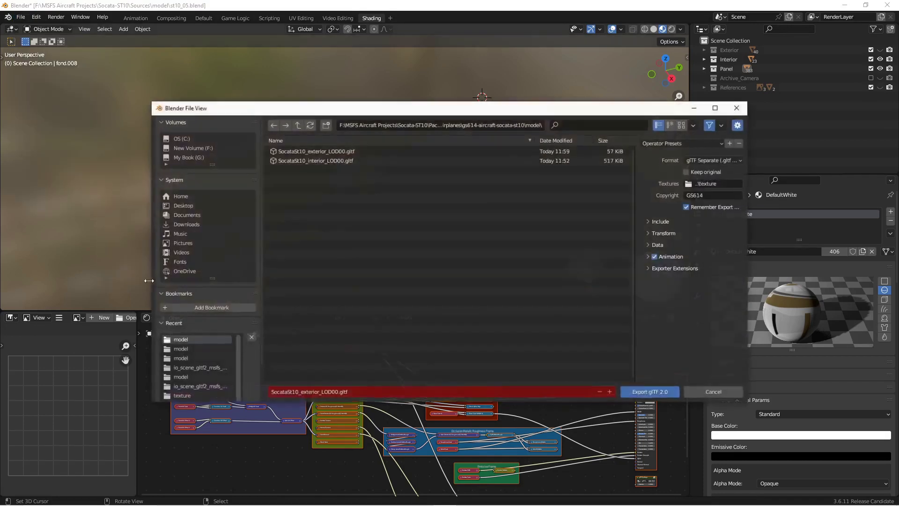
click(313, 161)
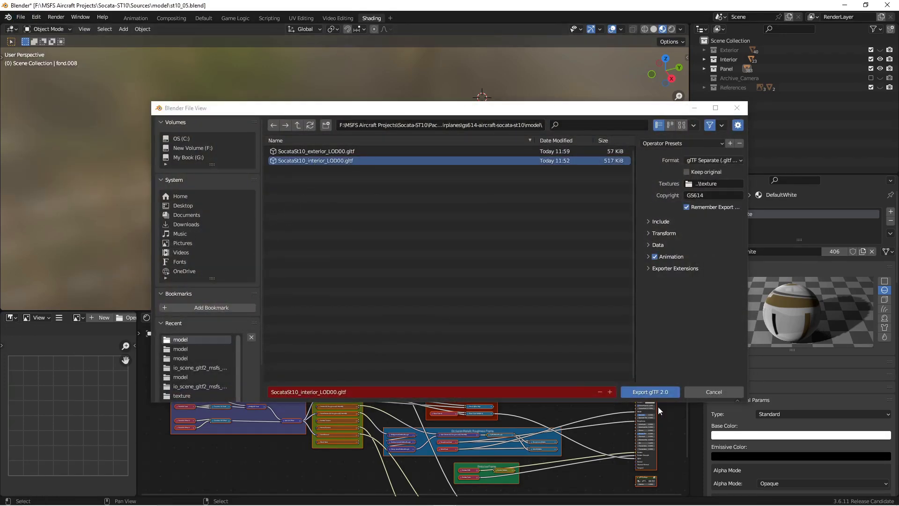
click(648, 392)
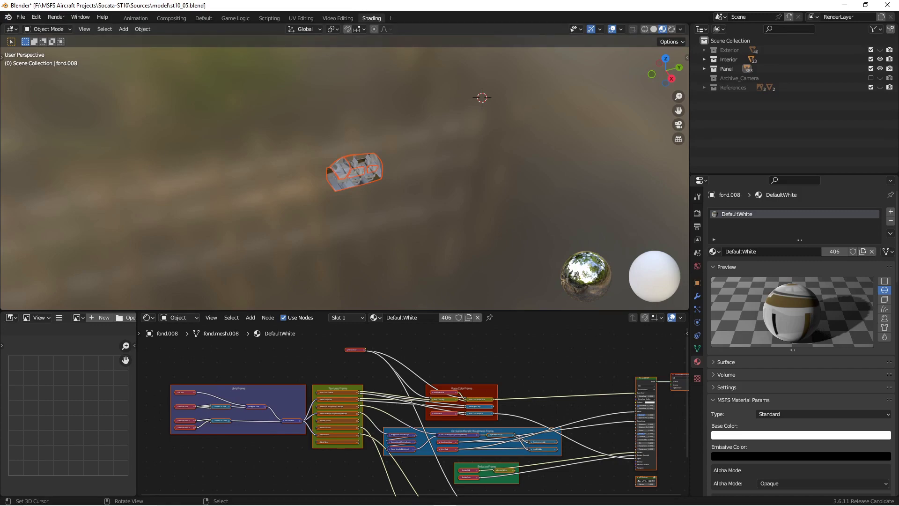
Switch to Microsoft Flight Simulator and examine the PackageBuilder console errors about nodes sharing the same unique_id.
key(alt+Tab)
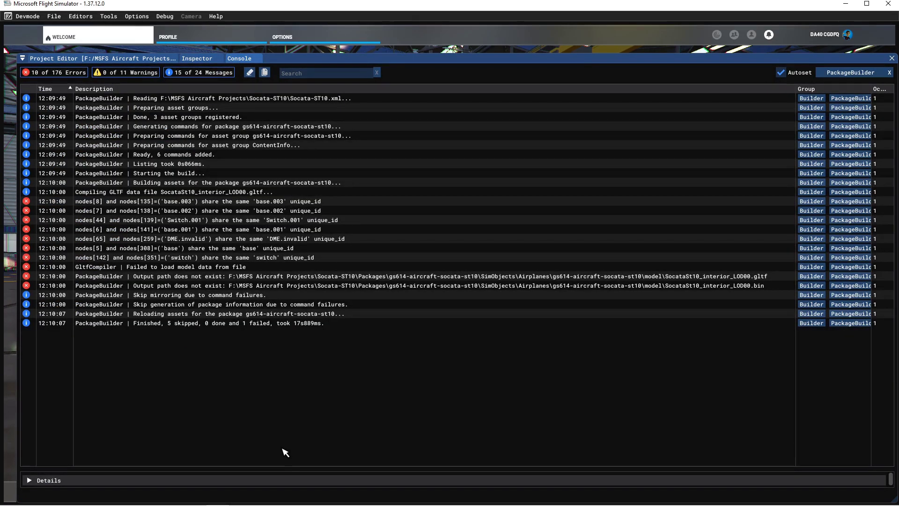
click(182, 202)
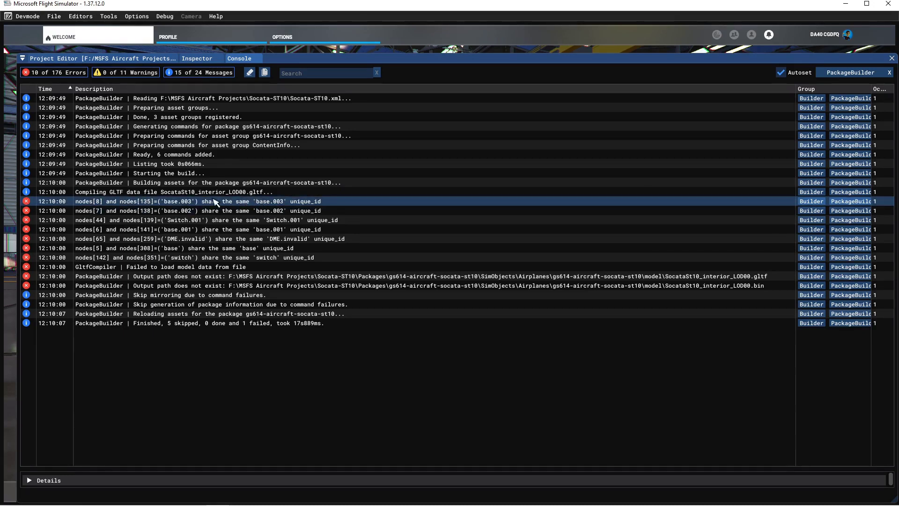
click(99, 212)
click(93, 202)
ctrl+click(92, 201)
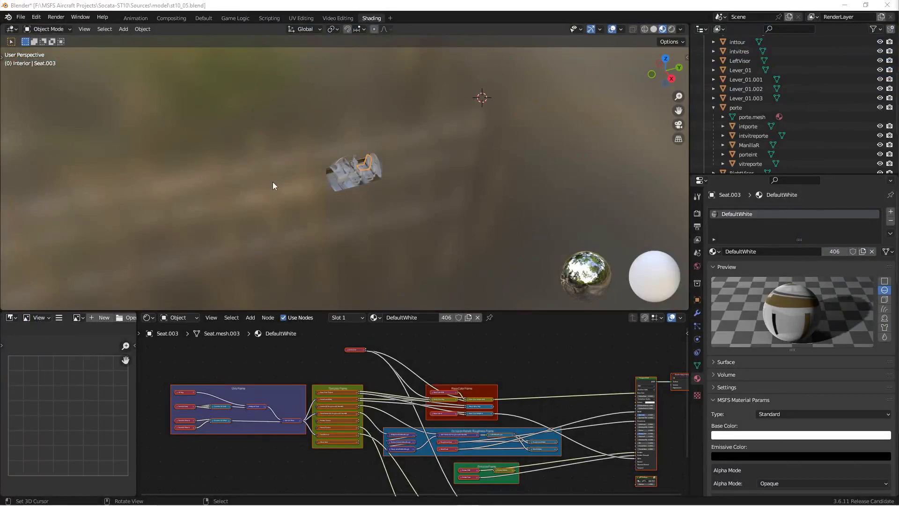
In Blender, filter the outliner for base.003 and rename the Interior collection's Base.003 object as Base003.
click(792, 29)
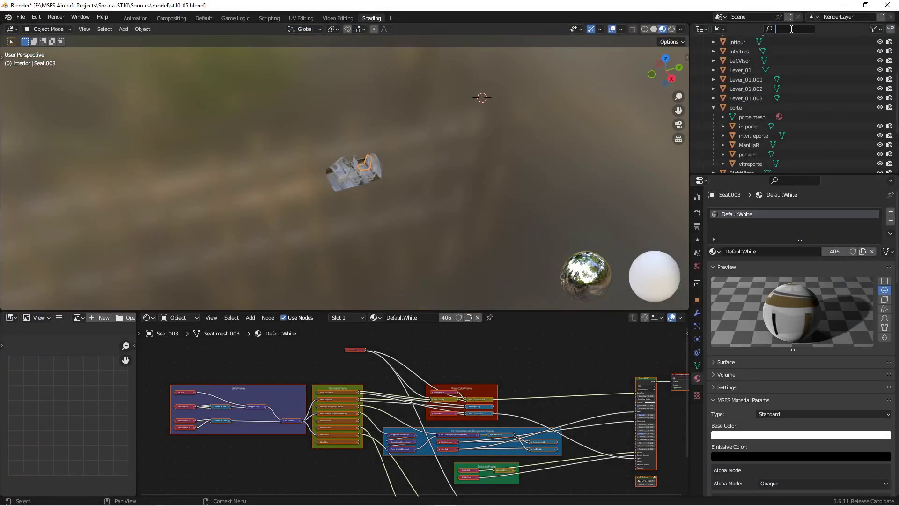
text(base.0)
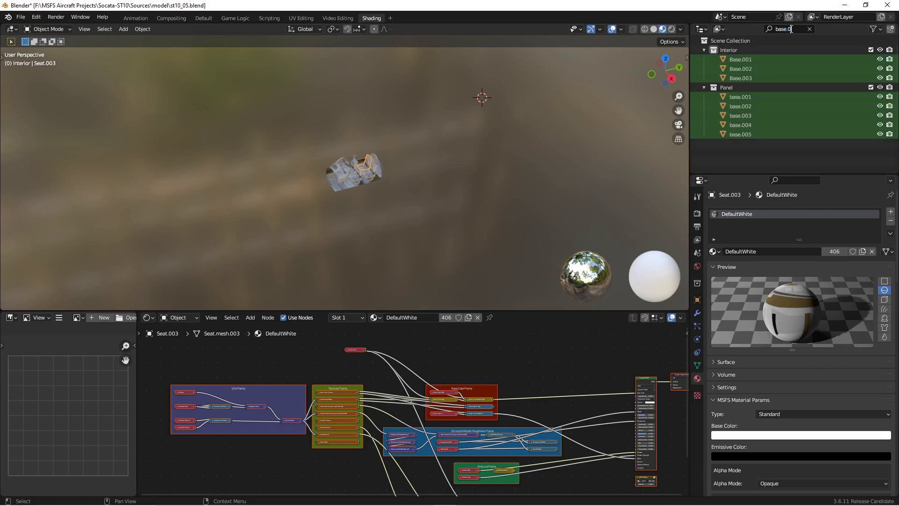
text(003)
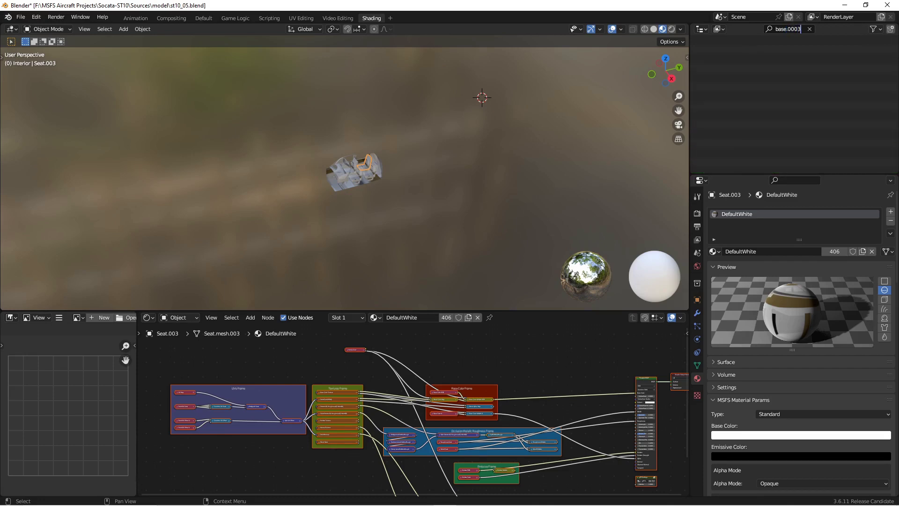
key(BackSpace)
key(BackSpace)
text(3)
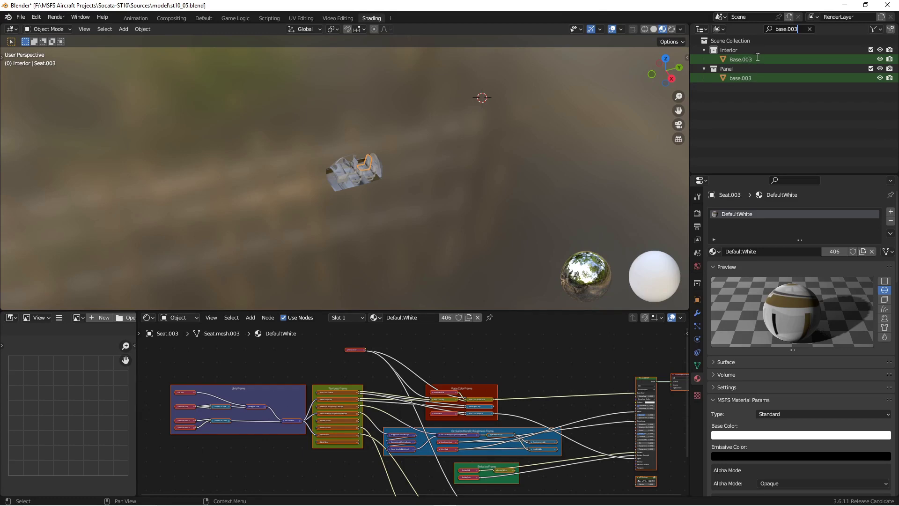
key(Return)
click(739, 58)
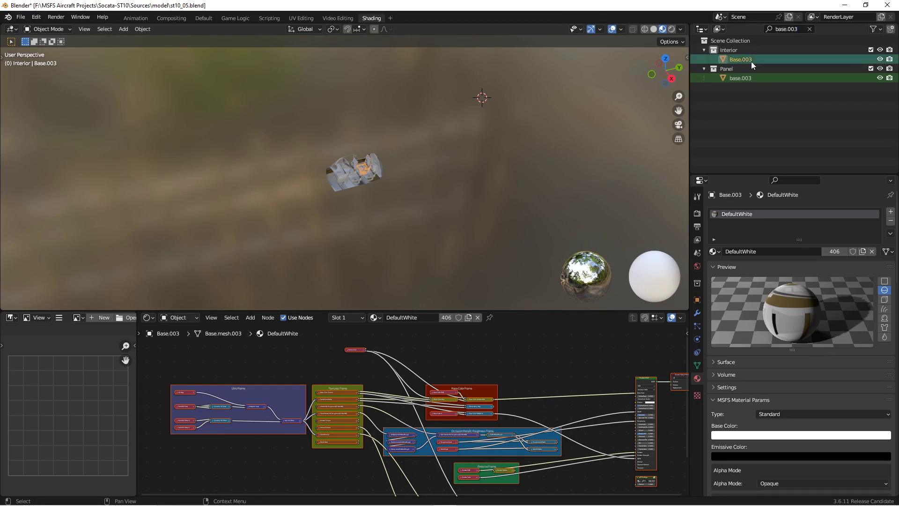
double_click(752, 60)
click(754, 58)
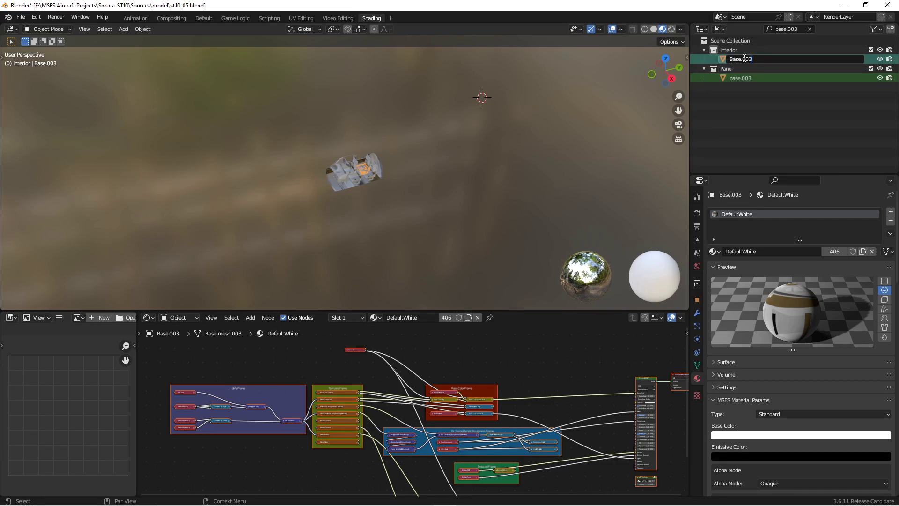
key(BackSpace)
key(Return)
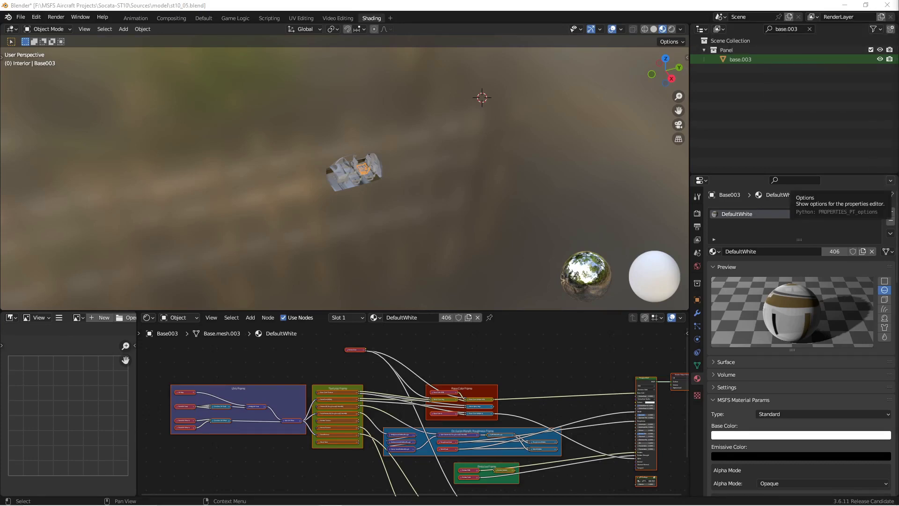
Filter the outliner for base.002 and rename the Interior collection's Base.002 object as Base002.
click(796, 29)
key(BackSpace)
text(2)
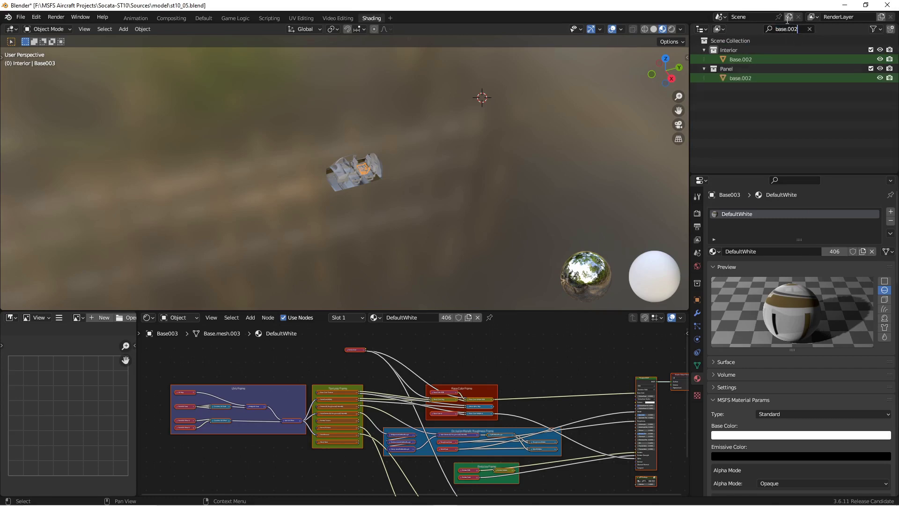
click(745, 59)
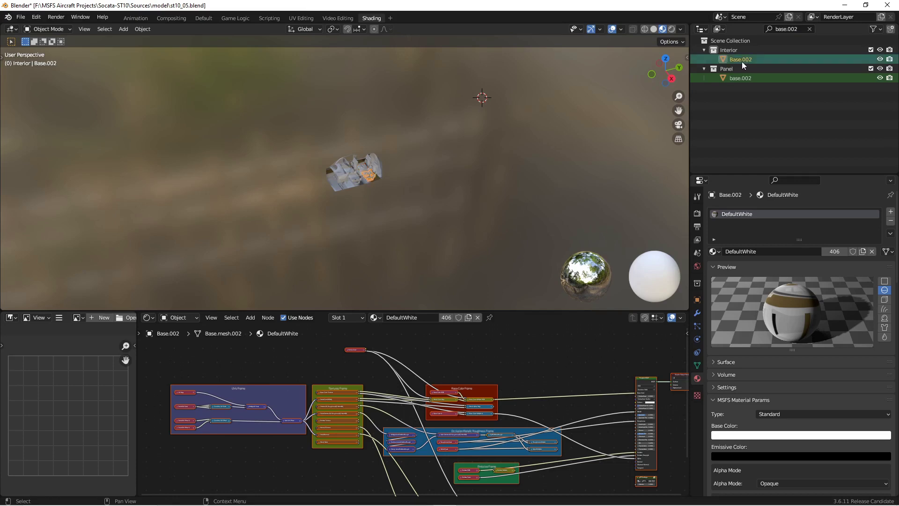
double_click(742, 61)
click(745, 60)
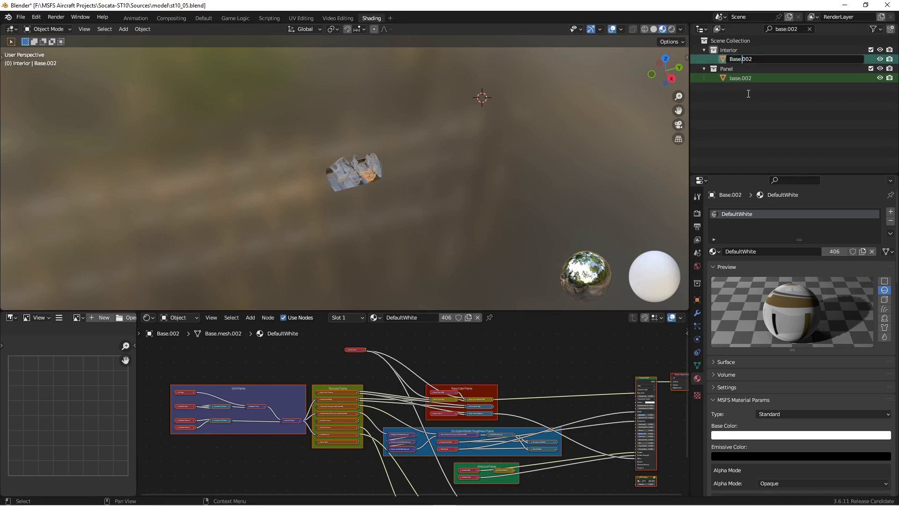
key(BackSpace)
key(Return)
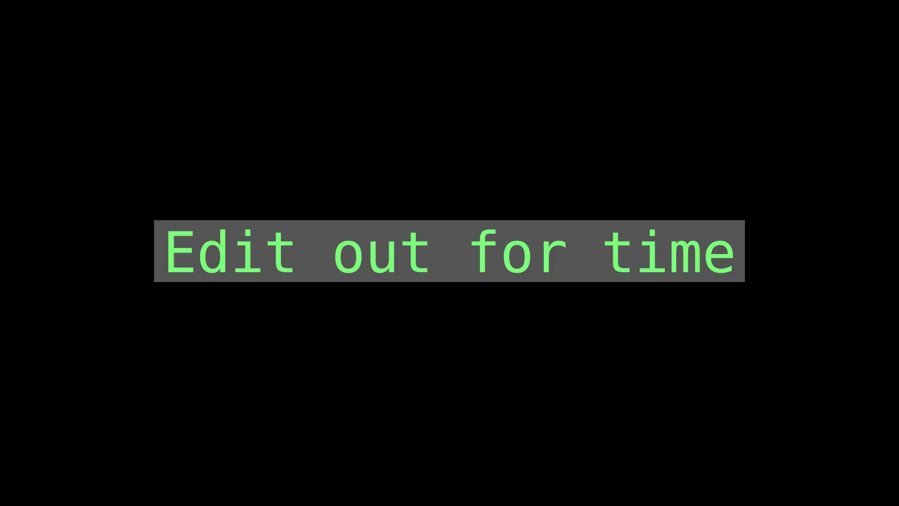
Rename the Panel collection's Switch object as Switch000.
key(BackSpace)
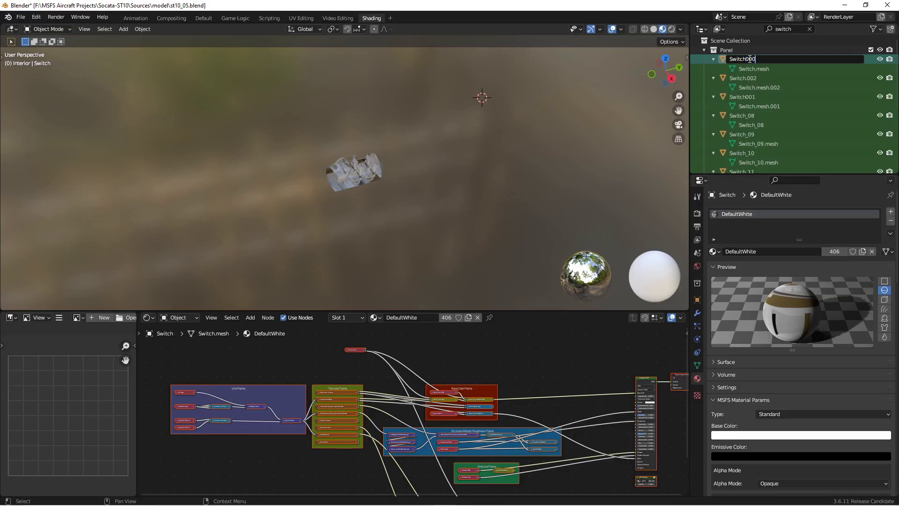
key(Return)
click(538, 145)
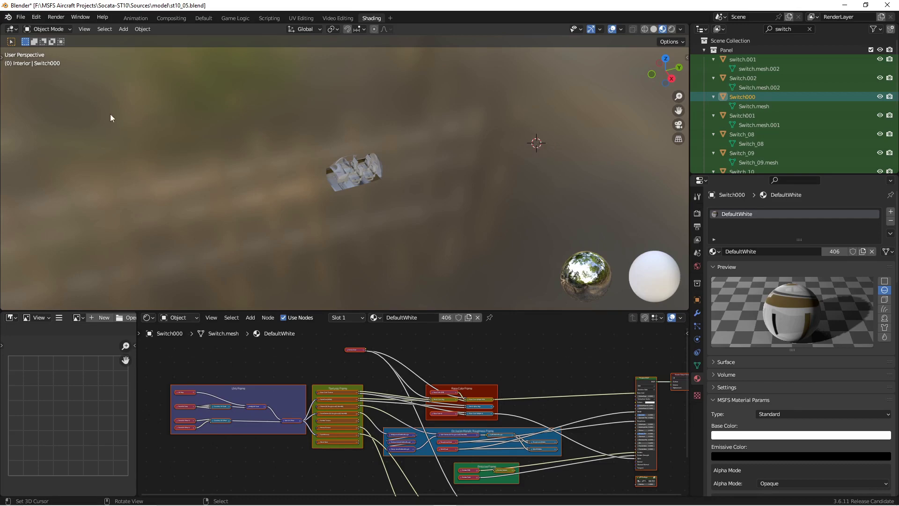
click(184, 210)
Clear the outliner filter and collapse the Interior and Panel collections.
click(811, 29)
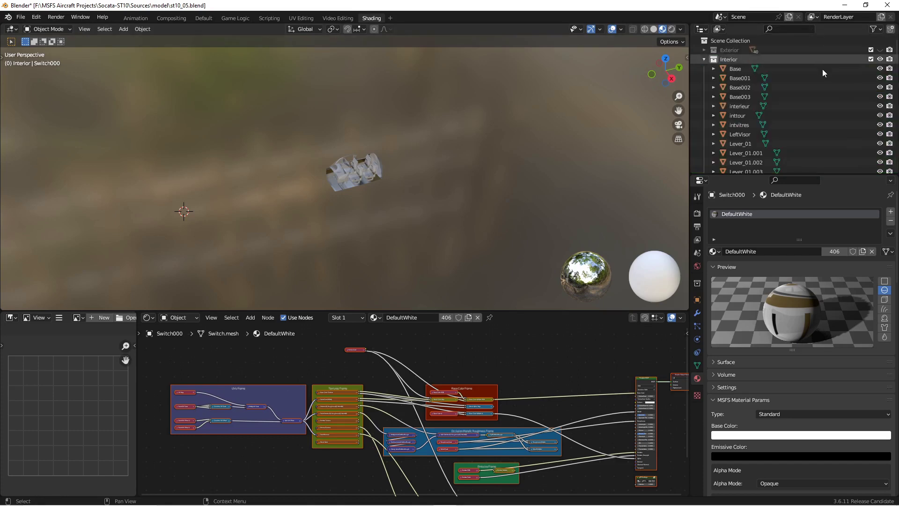
click(704, 59)
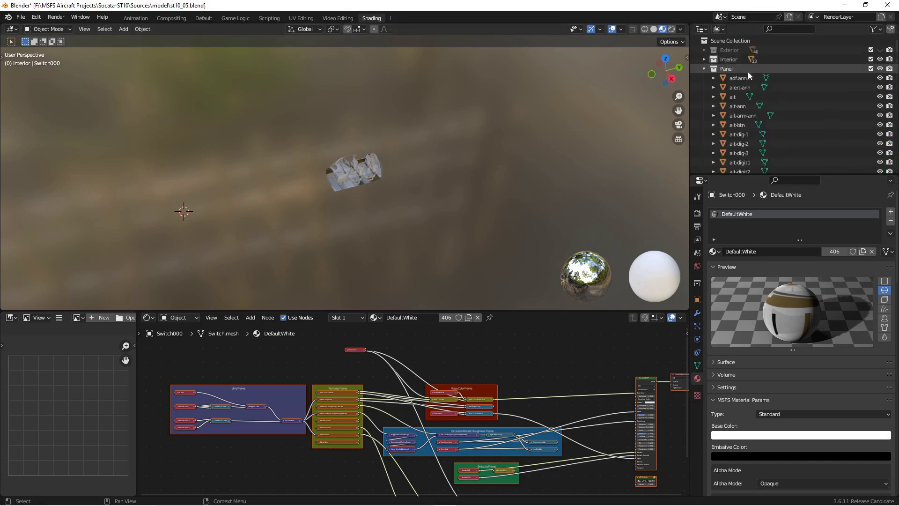
click(704, 68)
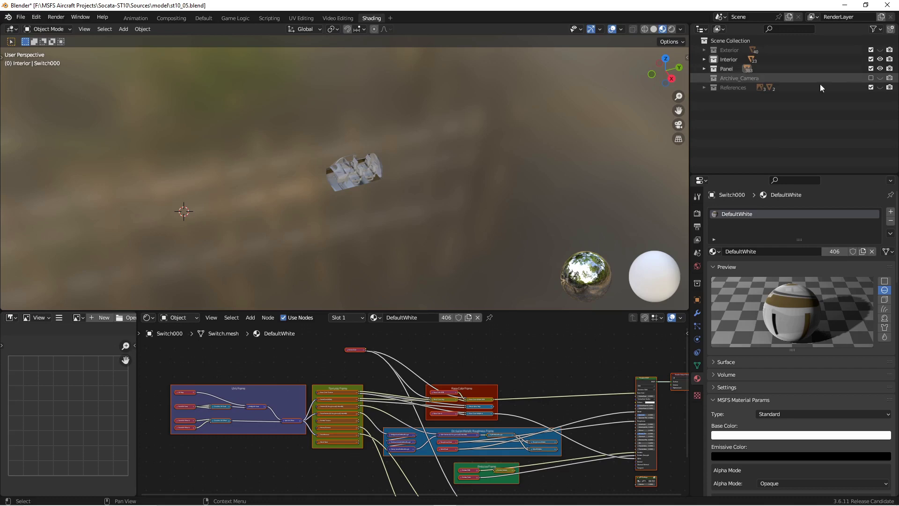
Select all visible interior and panel objects and export them as glTF 2.0 over SocataSt10_interior_LOD00.gltf.
click(440, 153)
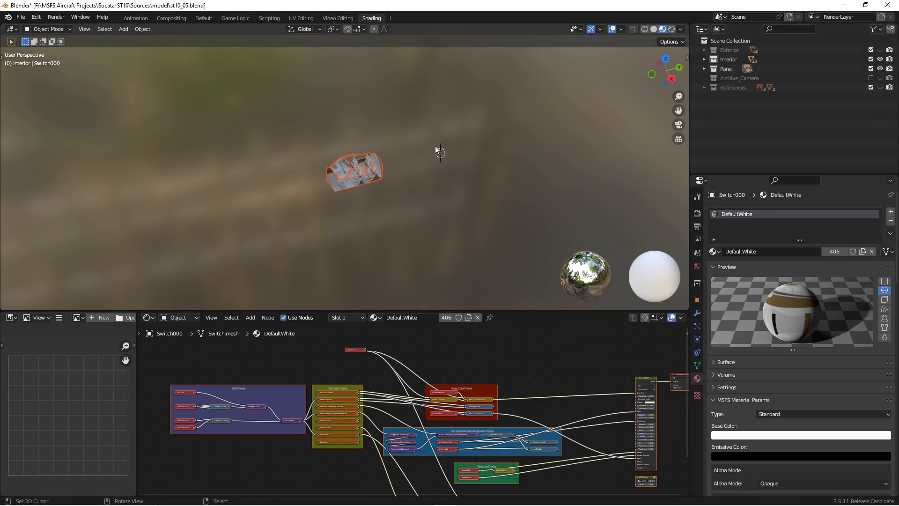
click(22, 18)
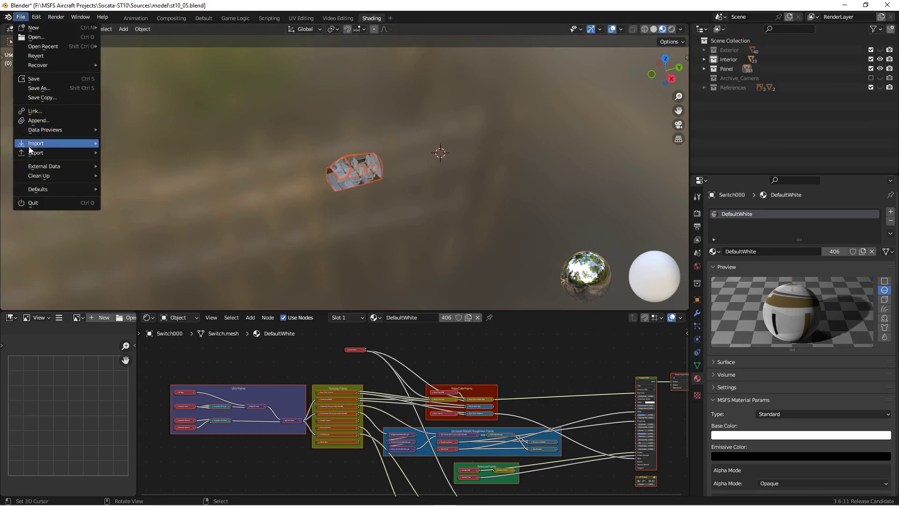
mouse_move(30, 153)
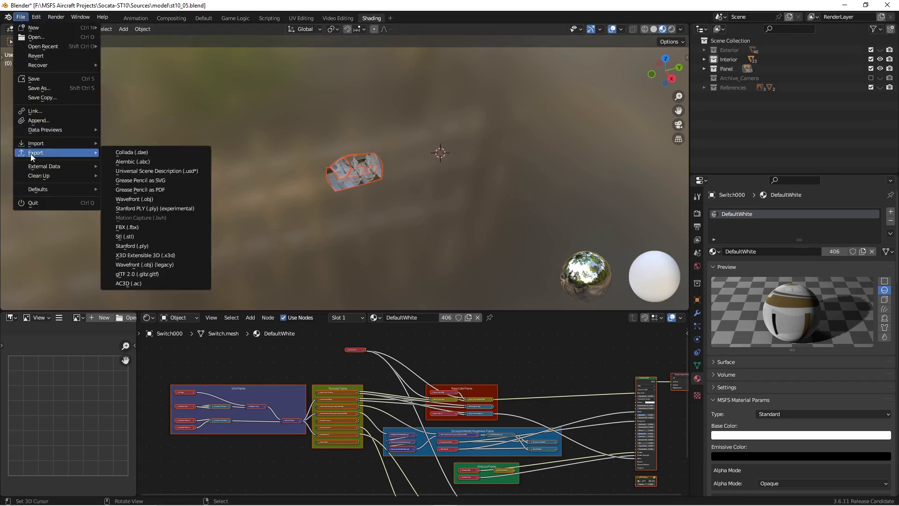
click(153, 275)
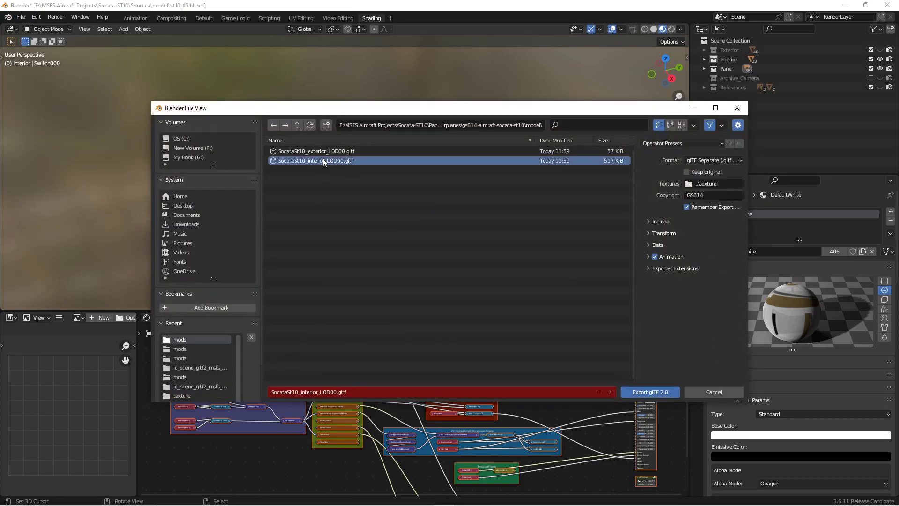
click(639, 392)
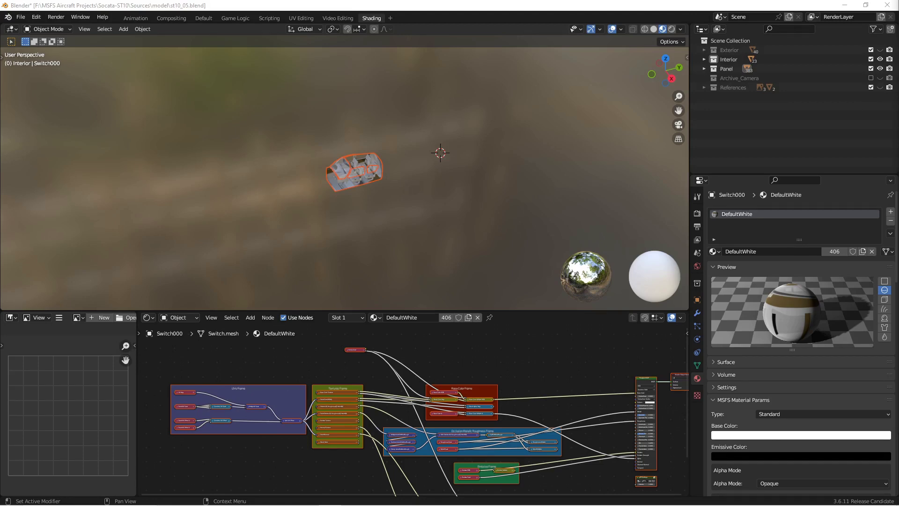
Switch to Microsoft Flight Simulator, build the gs614-aircraft-socata-st10 package, check the PackageBuilder console and move the editor window out of the way.
key(alt+Tab)
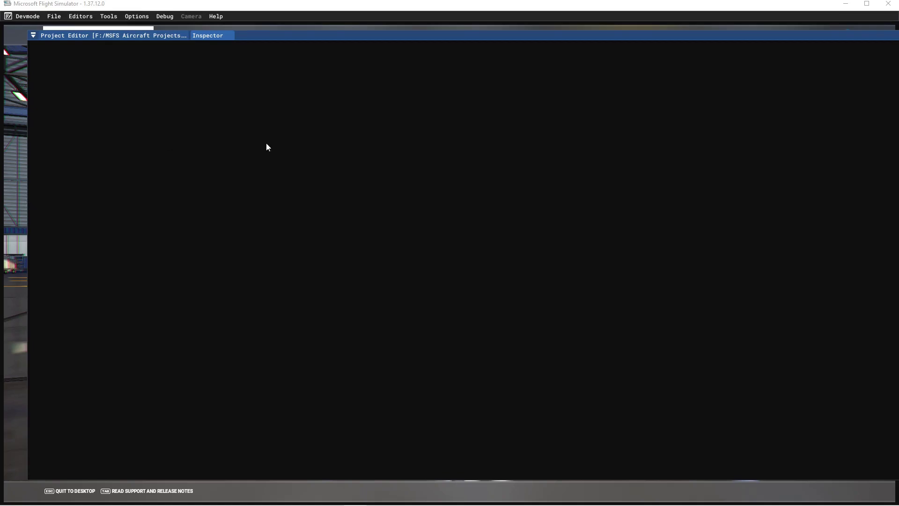
click(94, 35)
click(117, 110)
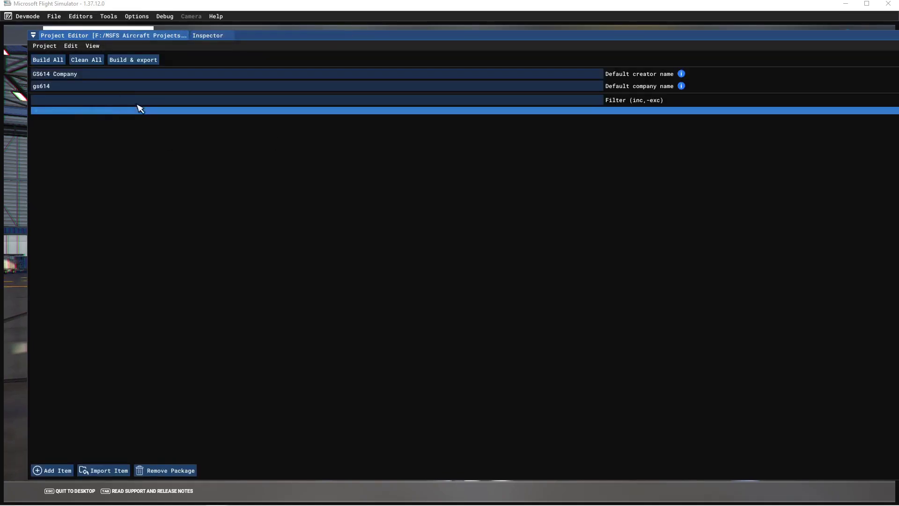
click(207, 35)
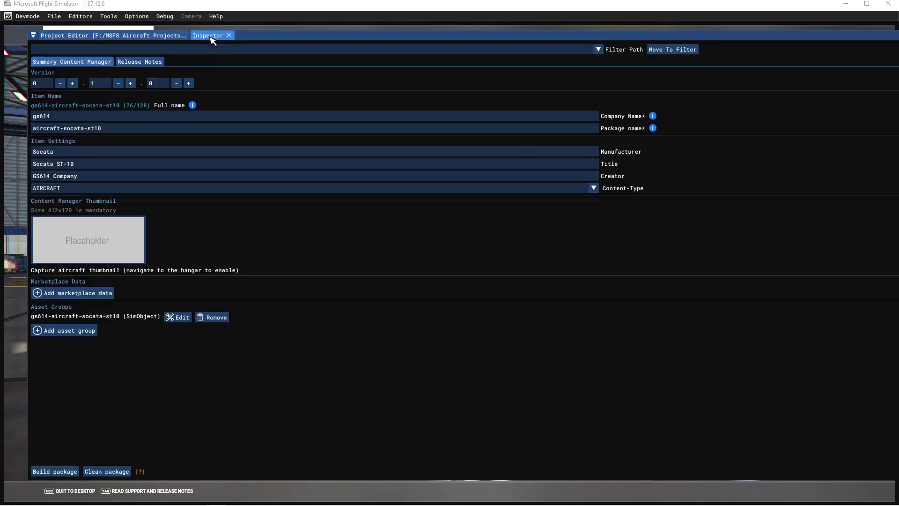
click(59, 471)
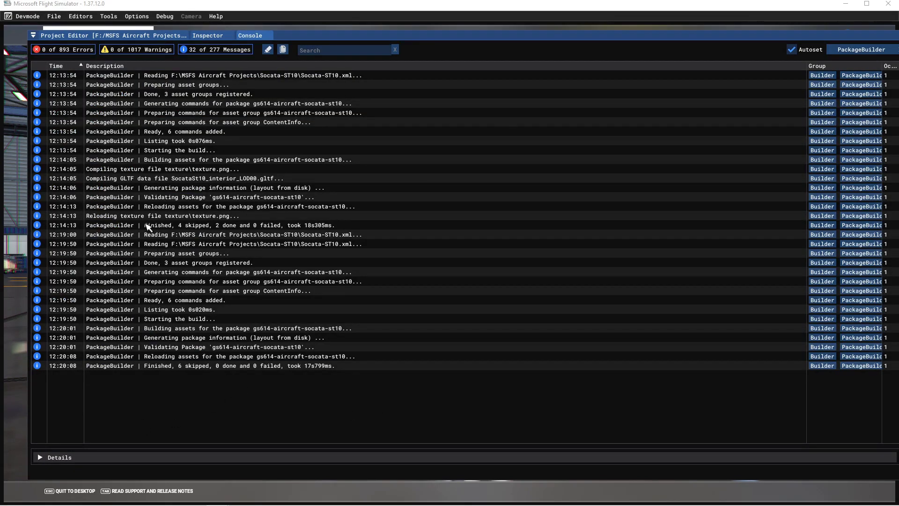
click(260, 367)
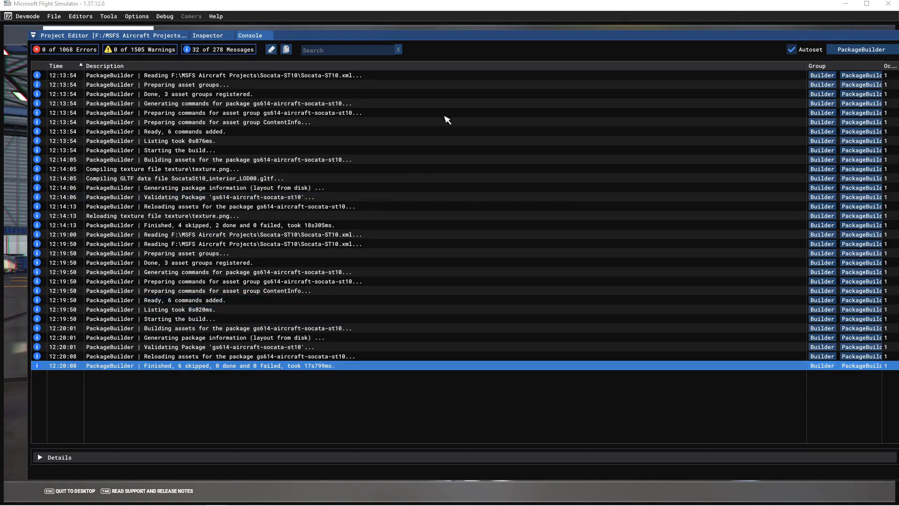
drag(447, 38, 1, 108)
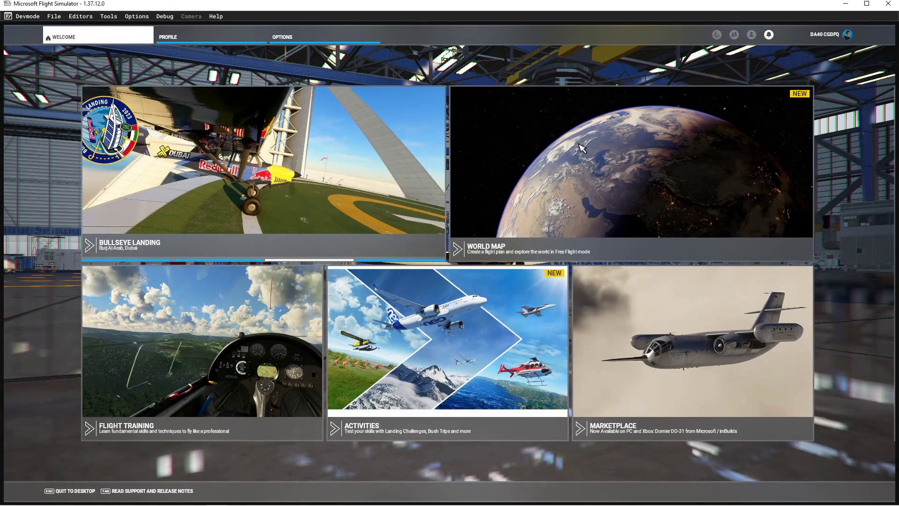
Open the World Map, set runway 28 at CYCE Huron, Centralia as departure and start the flight in the Socata.
click(585, 186)
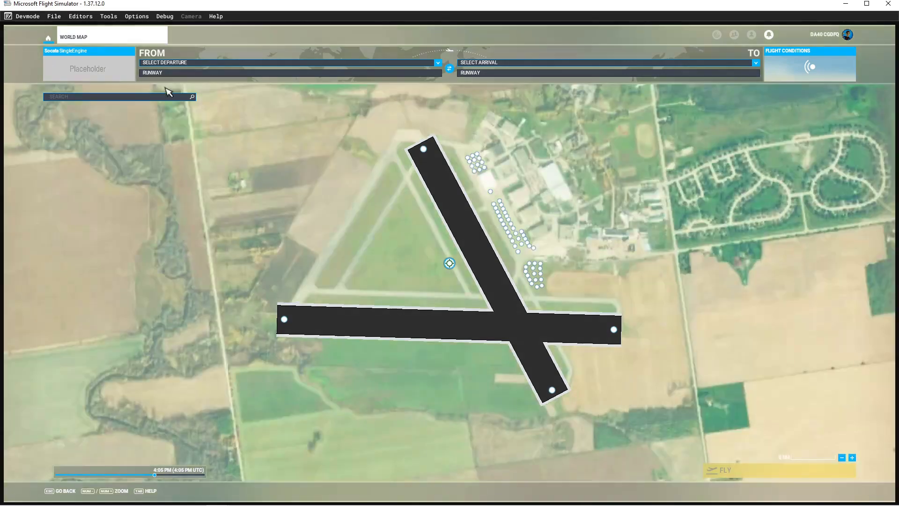
click(614, 330)
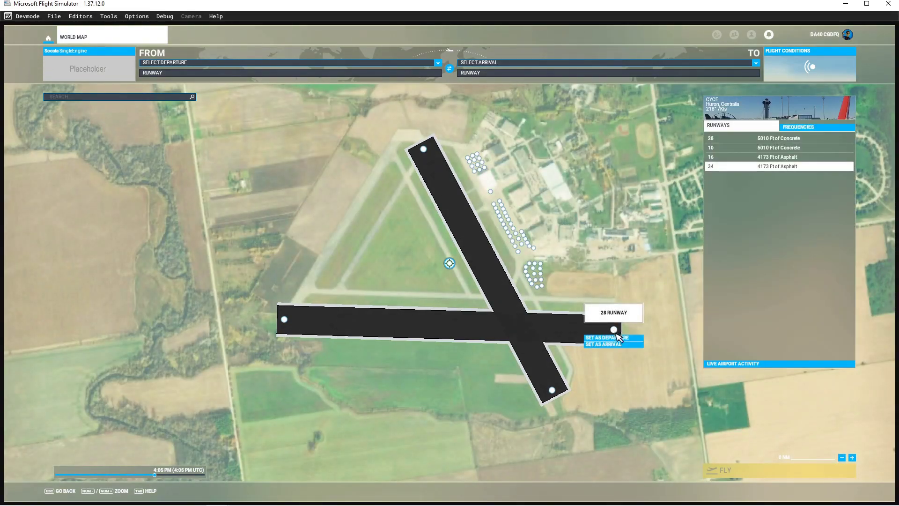
click(623, 337)
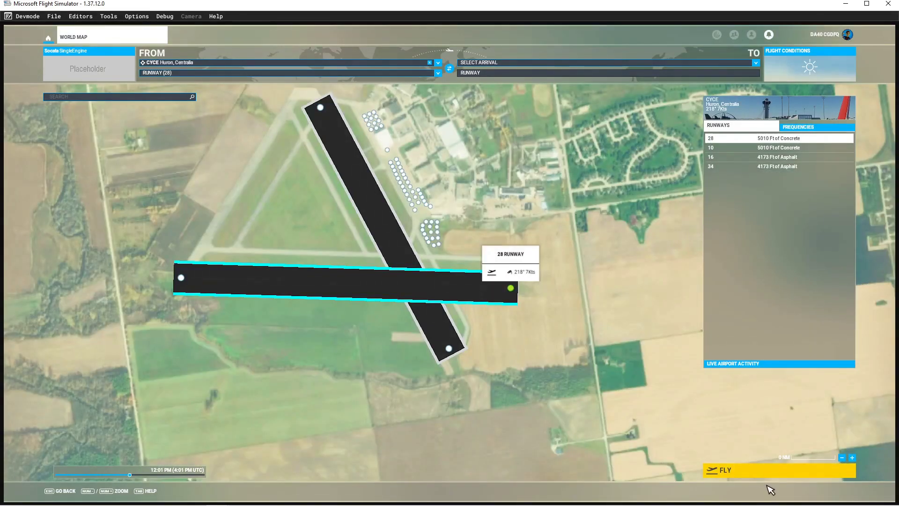
click(769, 474)
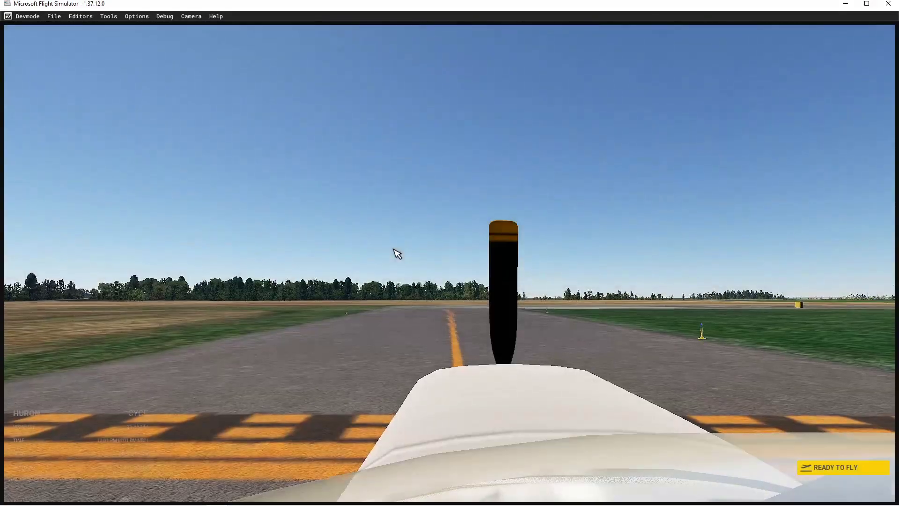
click(825, 469)
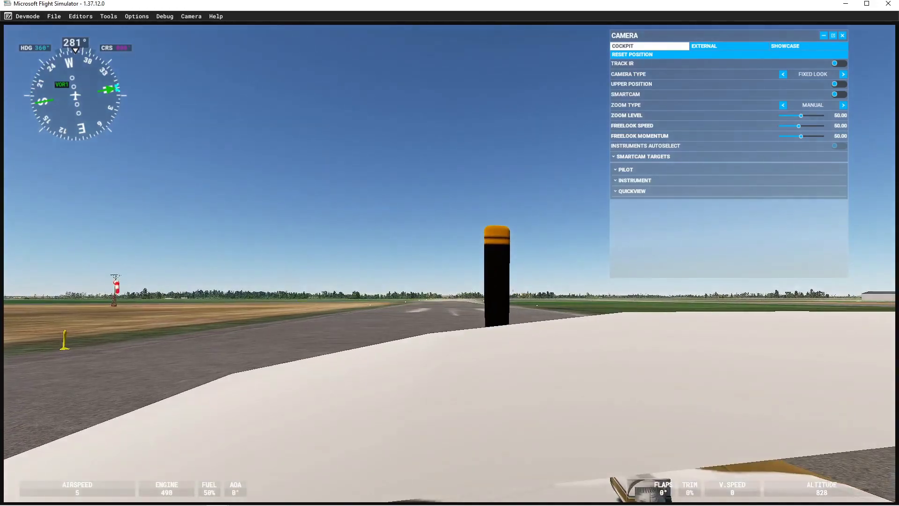
Alternate between the default pilot view and the instrument-panel view to inspect the cockpit model.
key(ctrl+space)
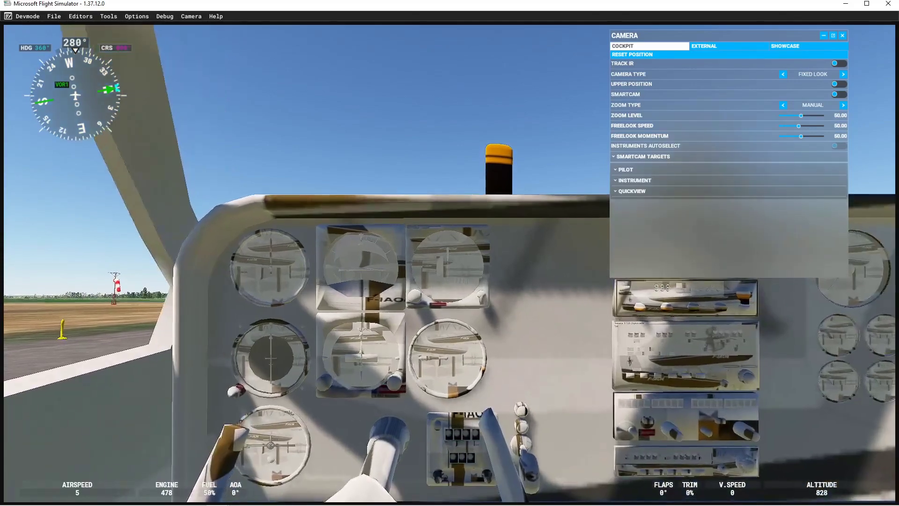
key(ctrl+space)
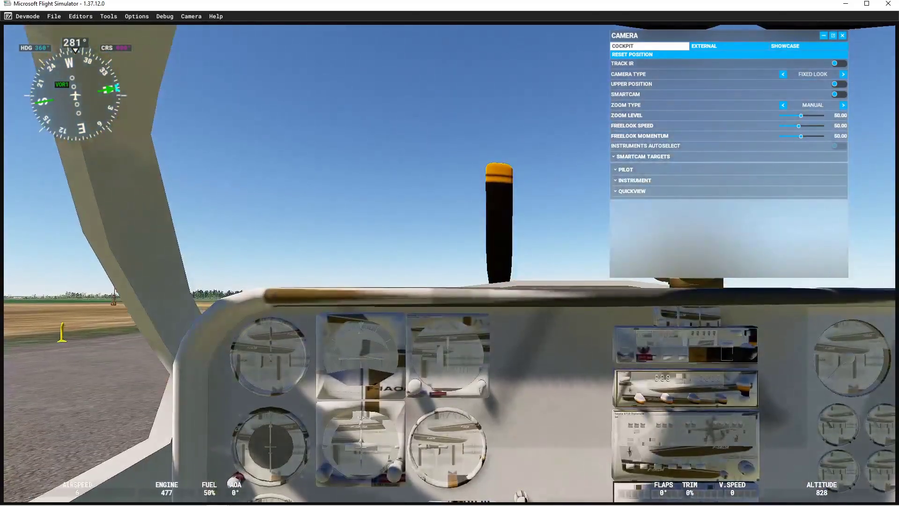
key(ctrl+space)
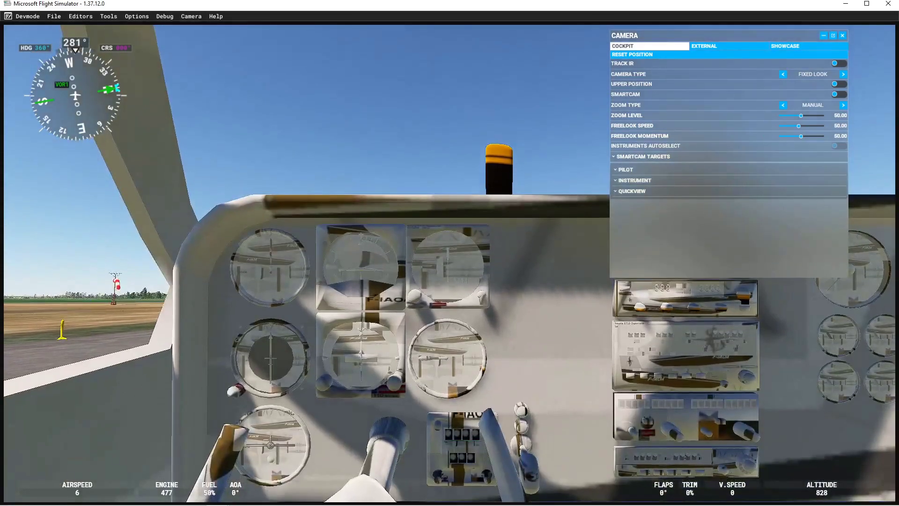
Look around the cockpit from the default pilot view and inspect the cabin windows up close in the external view.
key(ctrl+space)
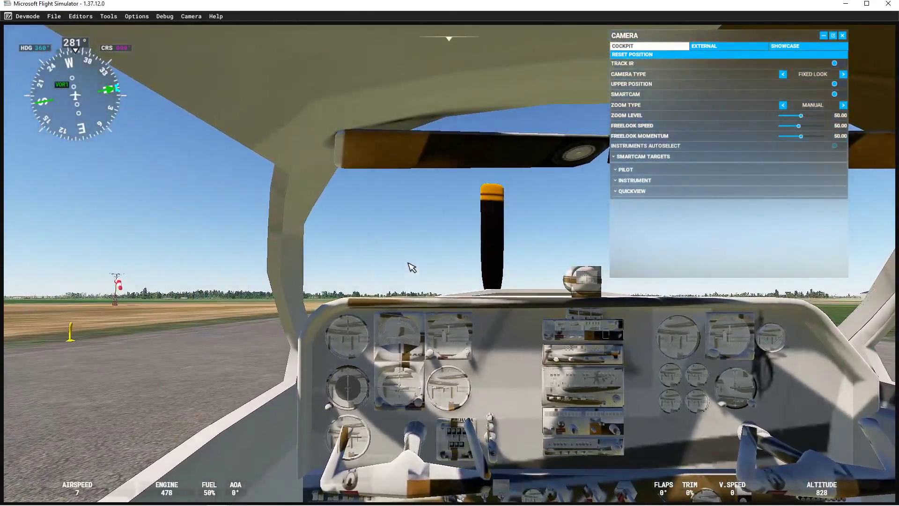
right_drag(335, 263, 401, 262)
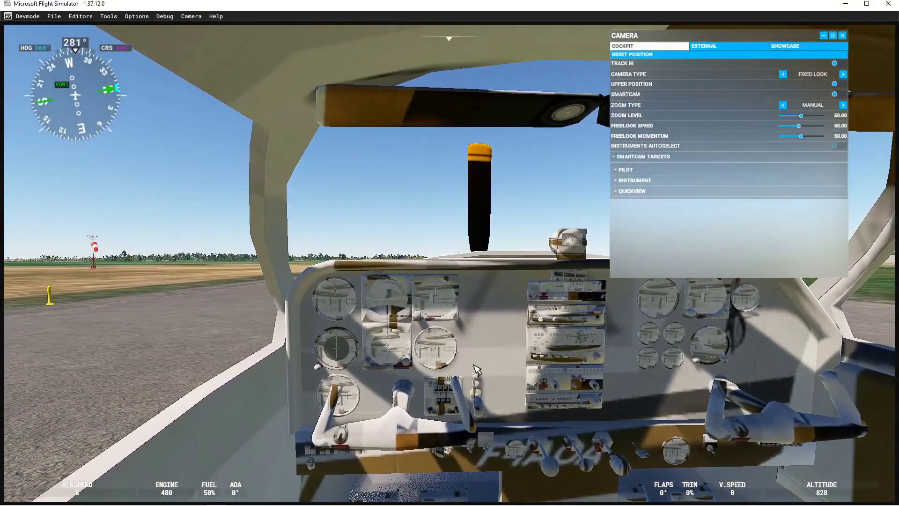
click(716, 48)
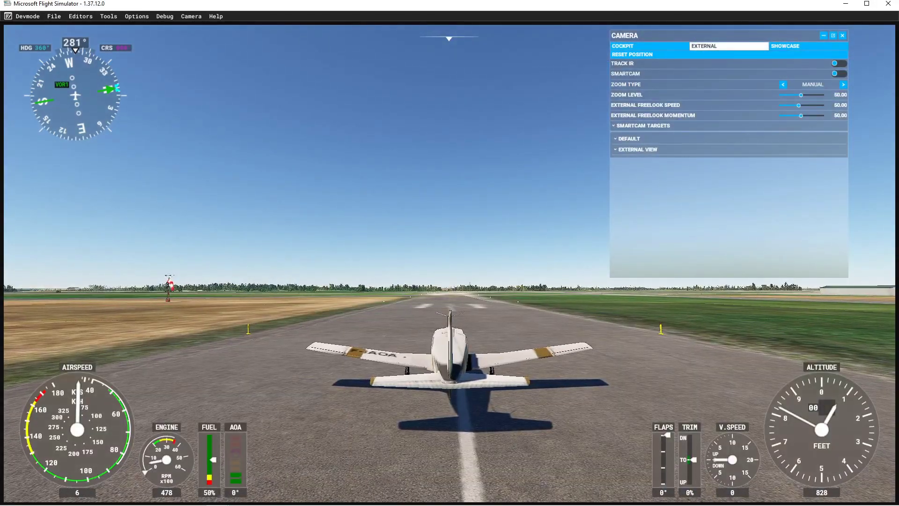
key(Left)
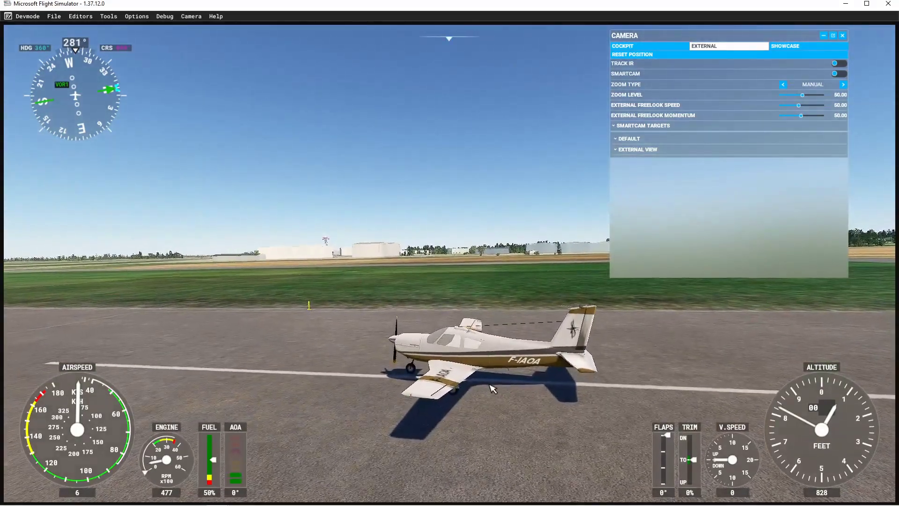
scroll(493, 389, up, 10)
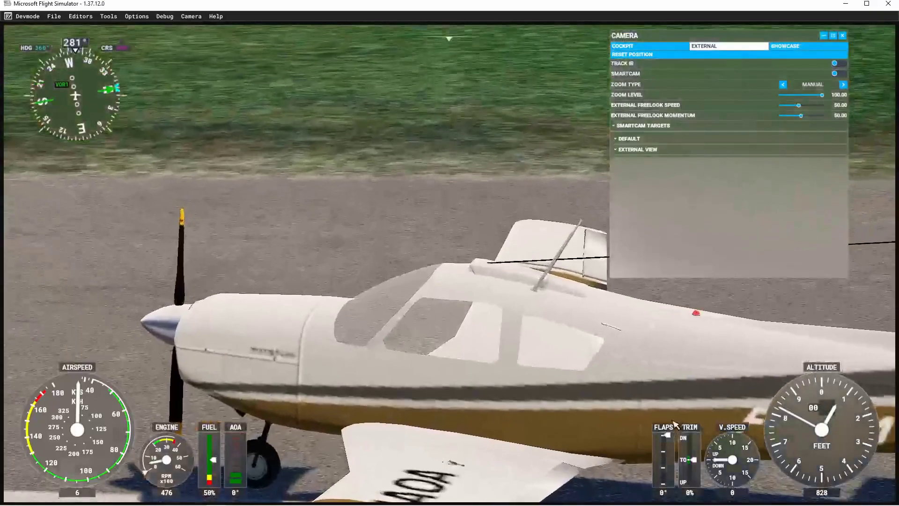
key(Left)
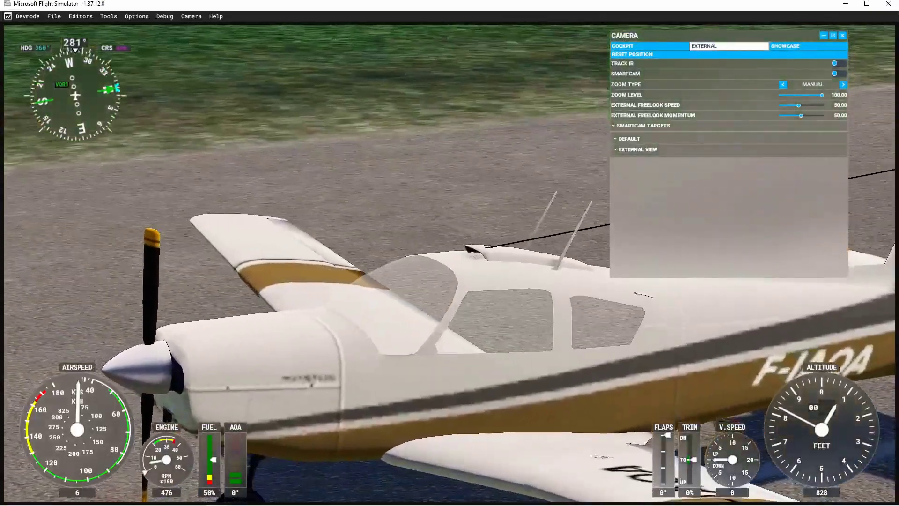
key(Left)
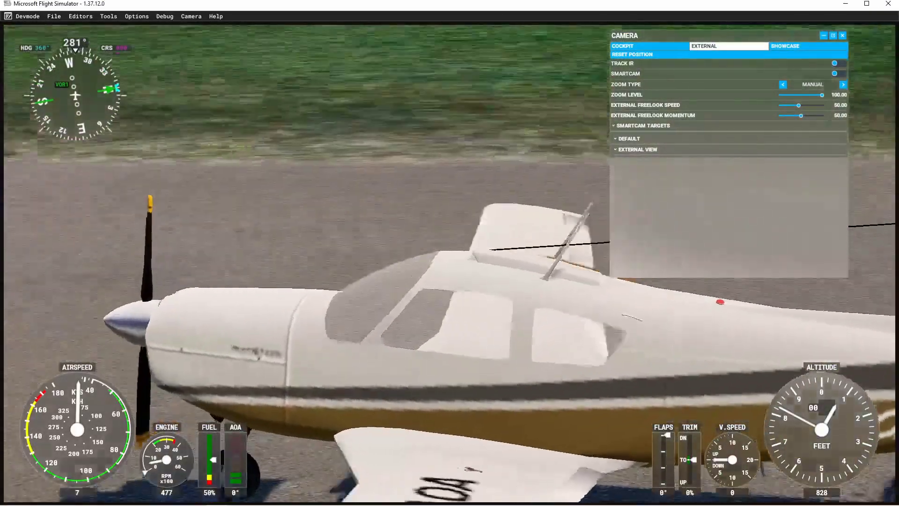
key(Left)
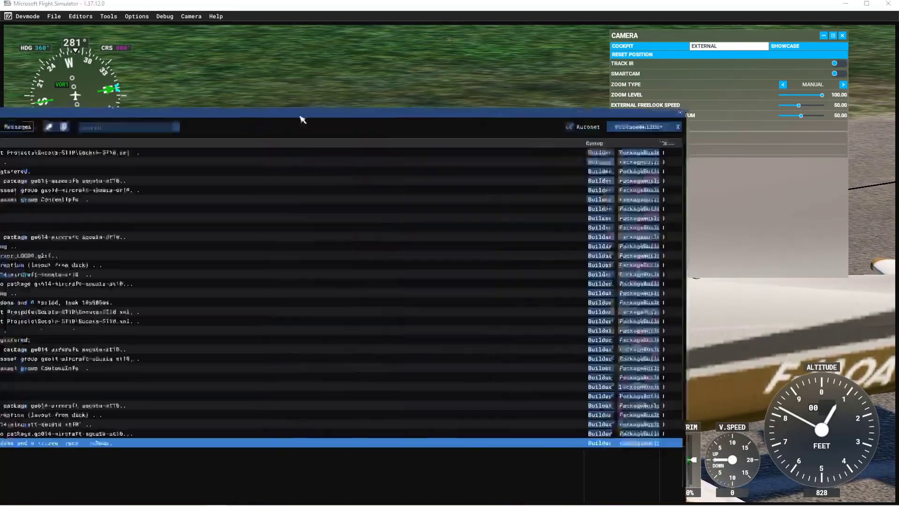
Switch to Notepad++ and read the [model.options] settings in model.cfg, especially withExterior_showInterior and withExterior_showInterior_hideFirstLod.
drag(302, 120, 262, 128)
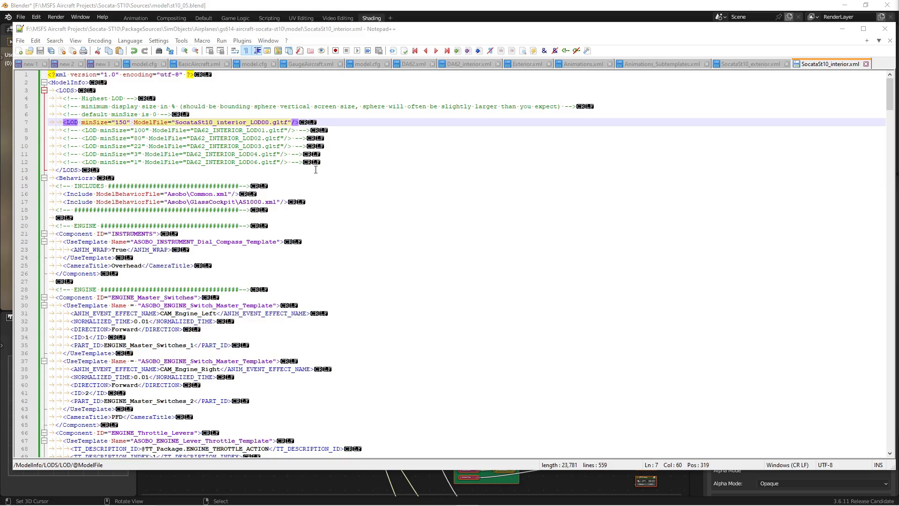
click(145, 65)
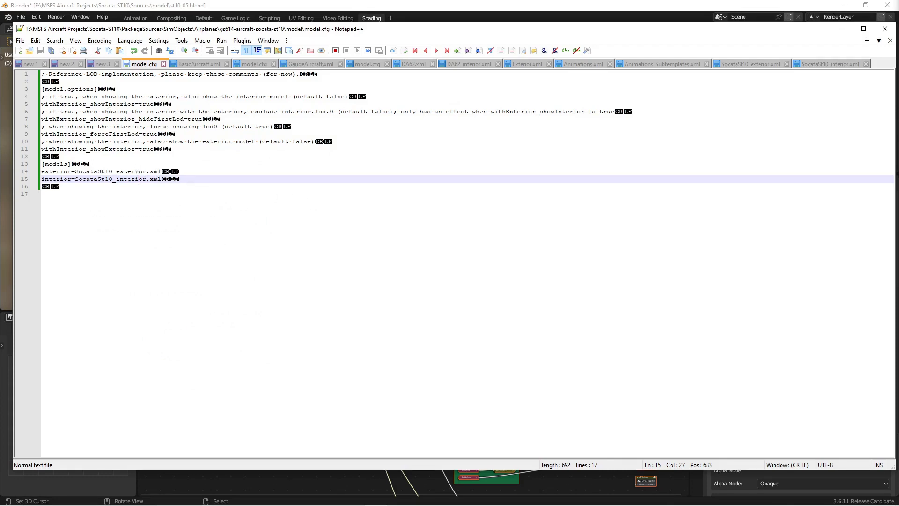
drag(49, 89, 84, 92)
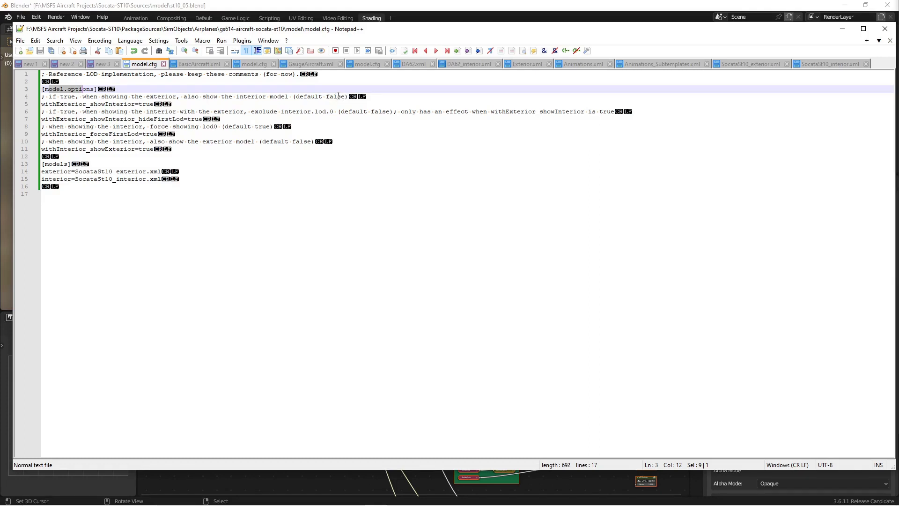
double_click(147, 104)
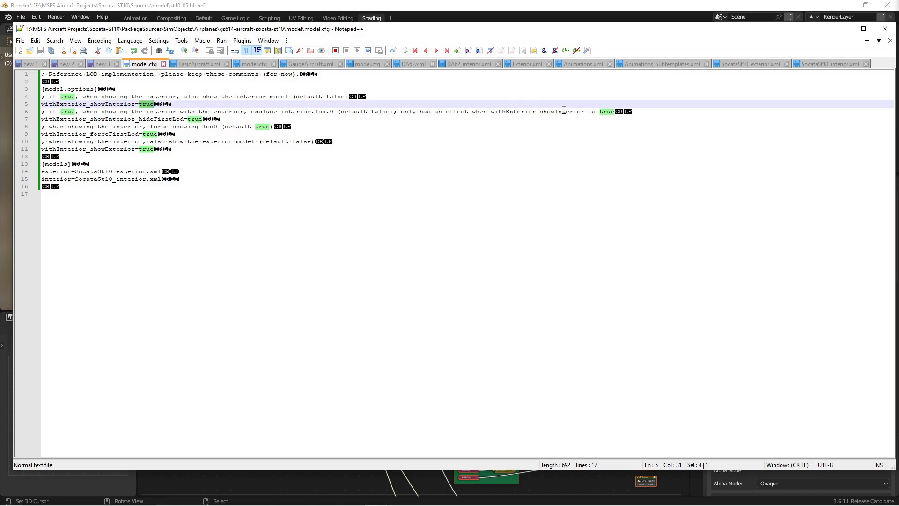
double_click(115, 104)
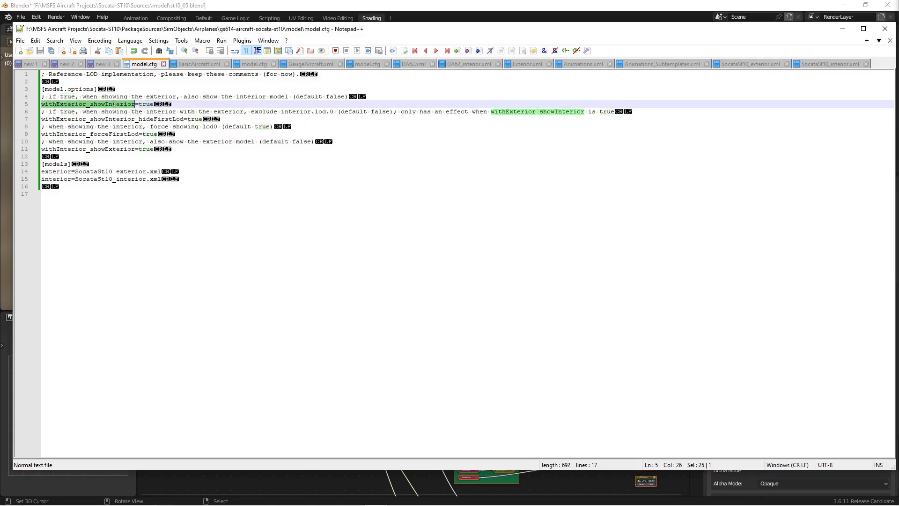
double_click(122, 119)
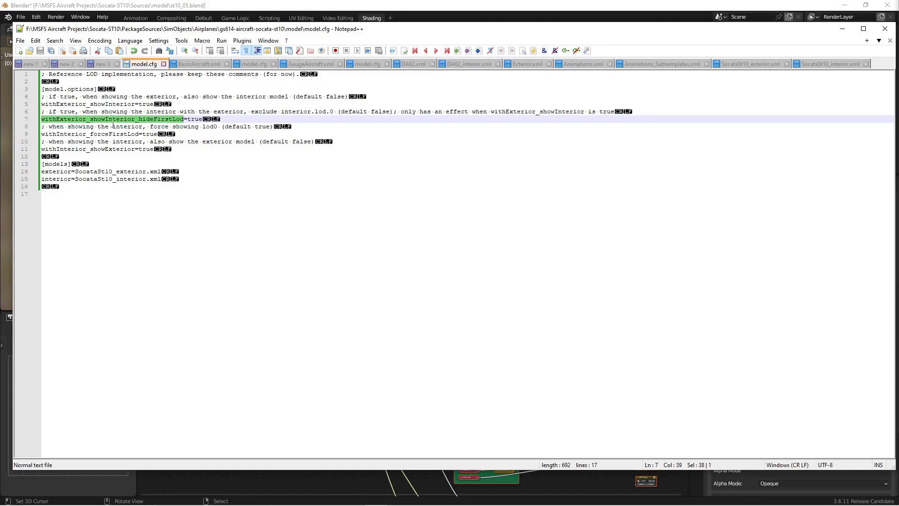
Set withExterior_showInterior_hideFirstLod to false in model.cfg and save the file.
double_click(195, 119)
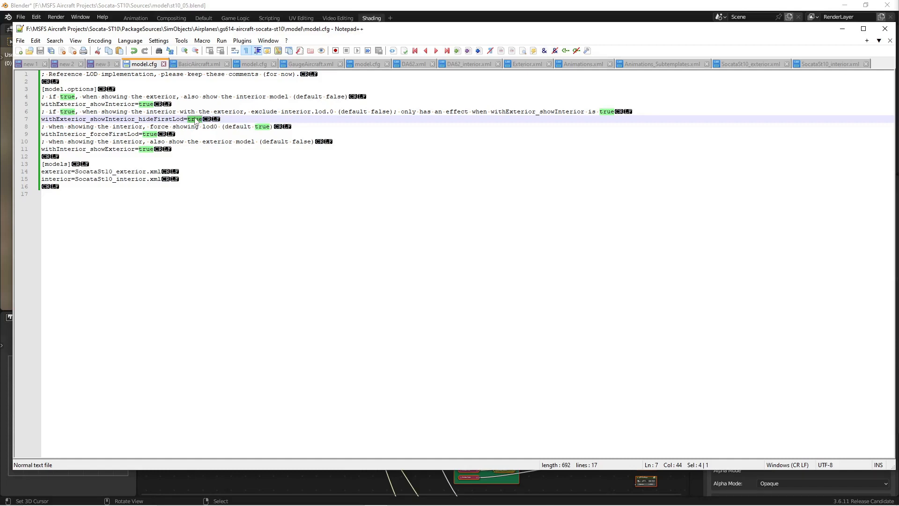
text(false)
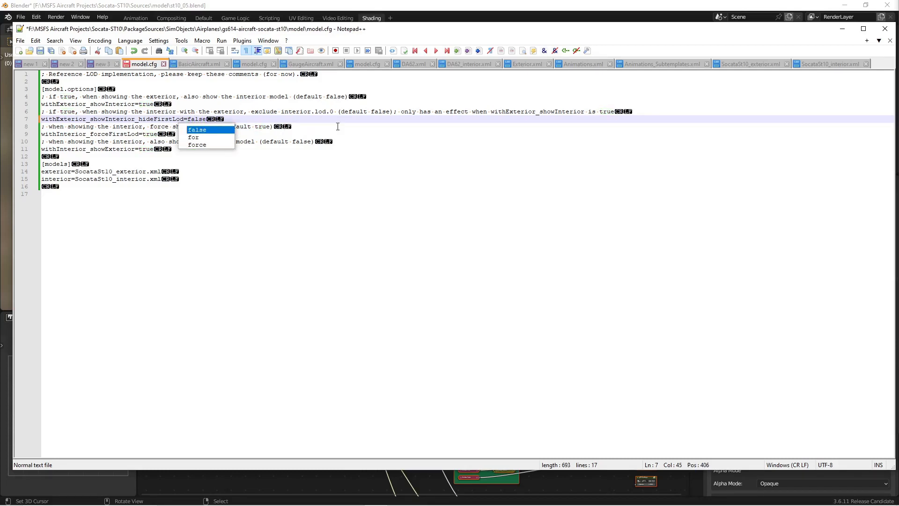
click(381, 92)
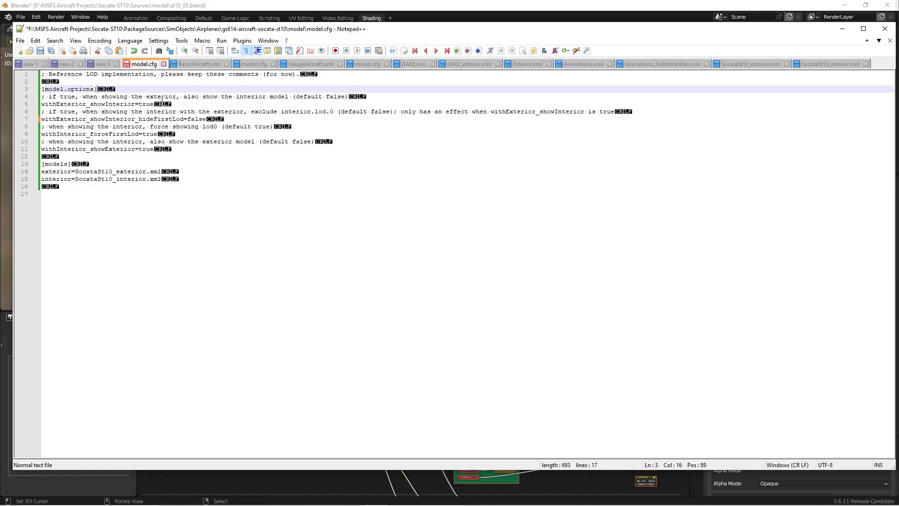
right_click(139, 63)
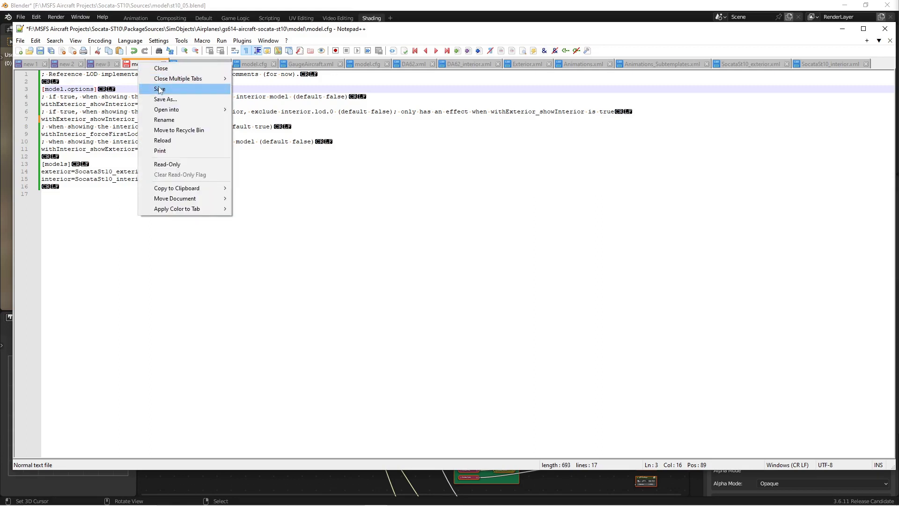
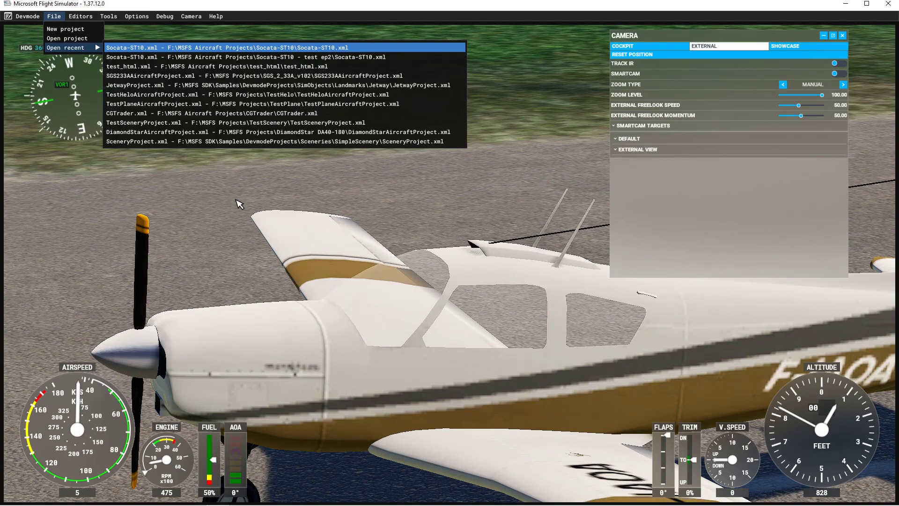
Switch to Microsoft Flight Simulator, rebuild the gs614-aircraft-socata-st10 package and check the build result in the PackageBuilder console.
click(230, 245)
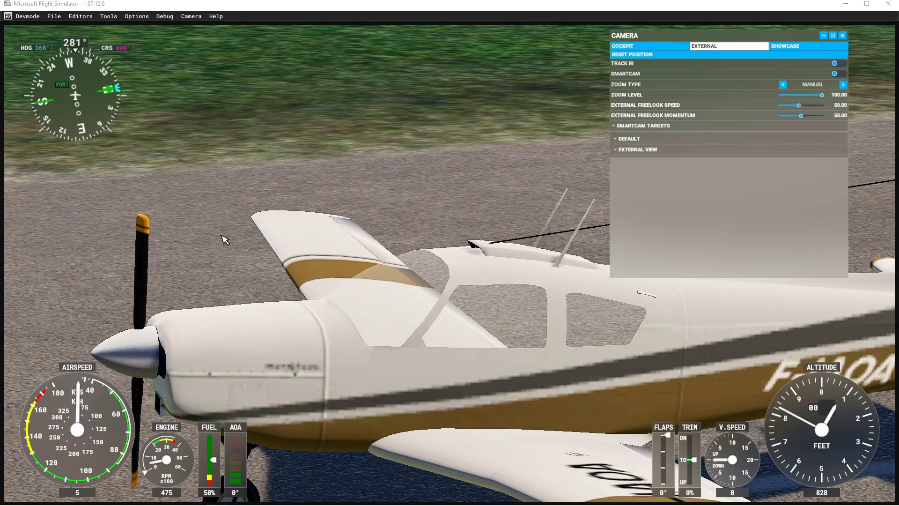
key(c)
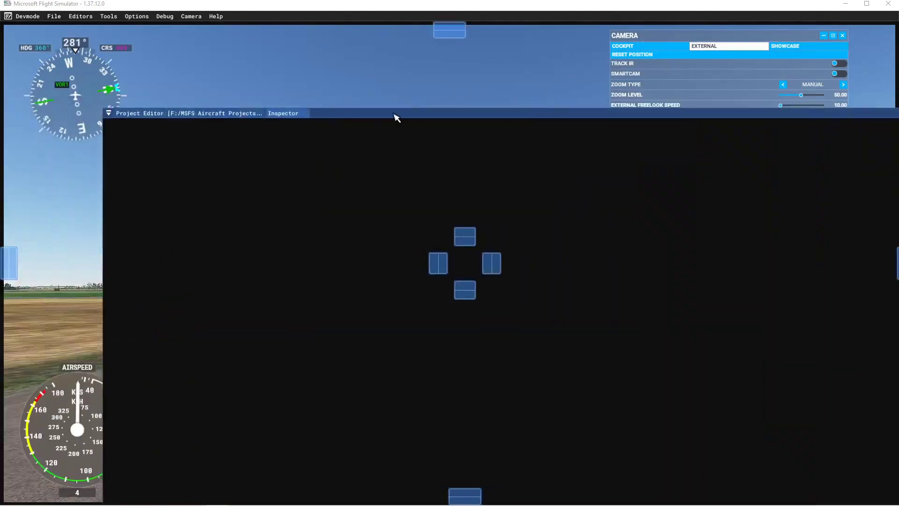
drag(396, 117, 300, 50)
click(80, 48)
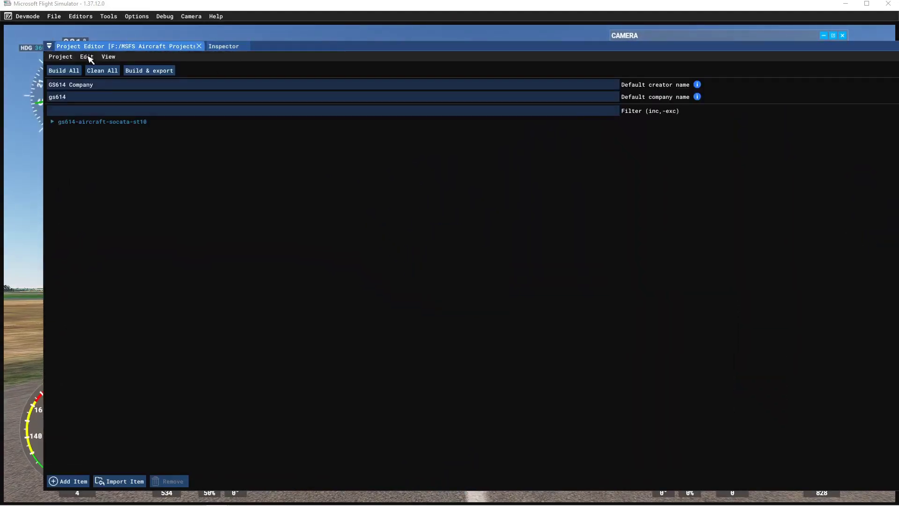
click(105, 123)
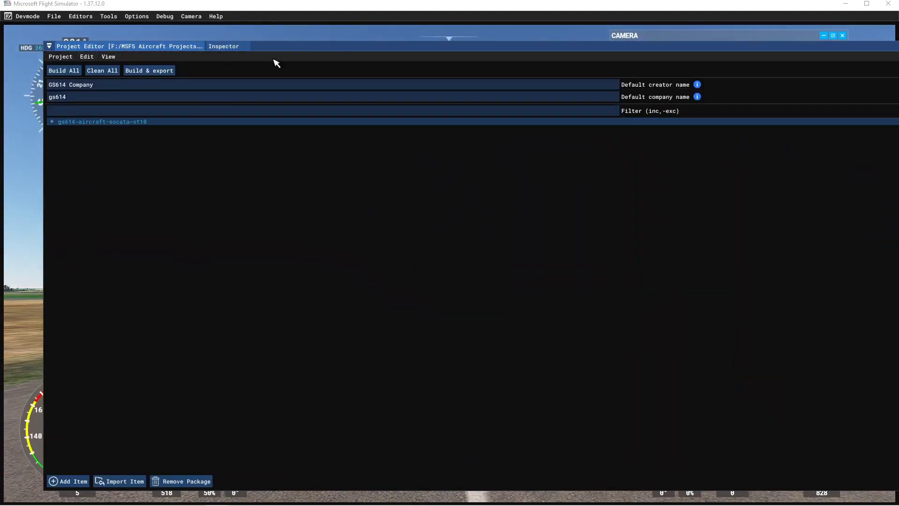
click(226, 46)
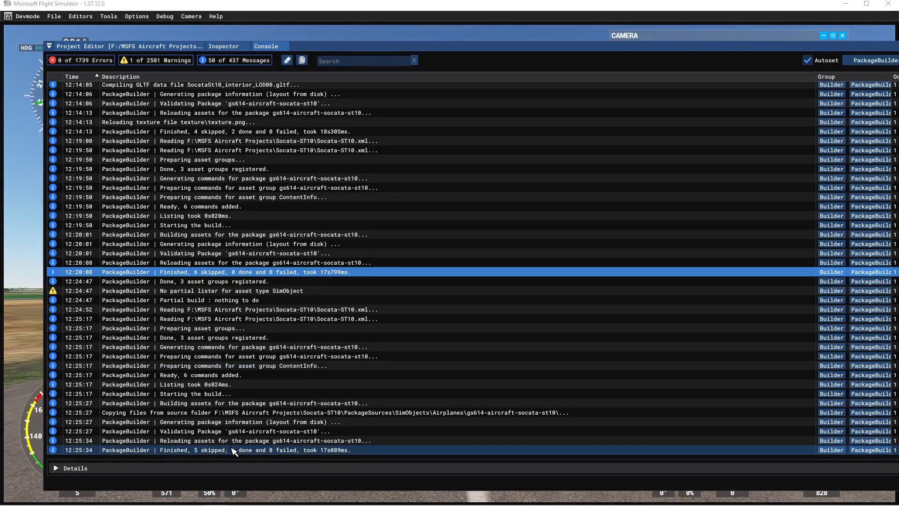
click(220, 451)
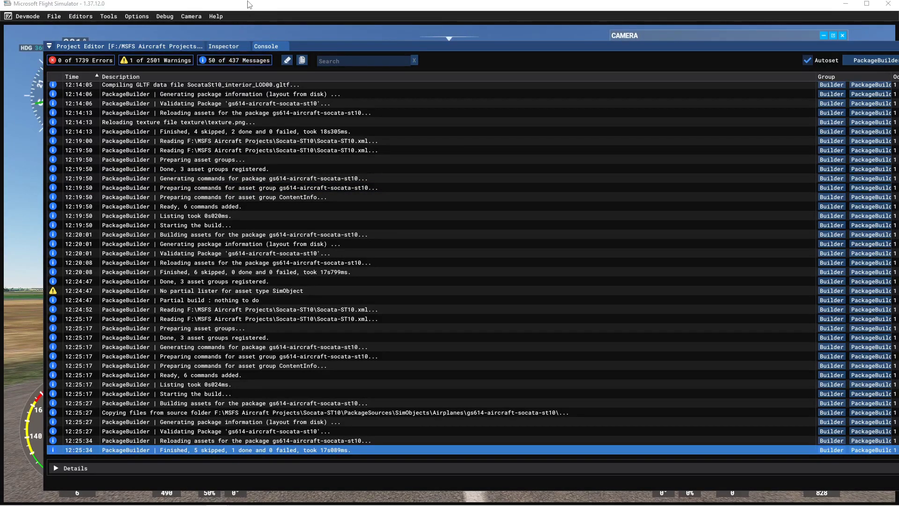
Clear the editor window away and inspect the aircraft's interior through the cabin windows from outside at full zoom.
click(789, 50)
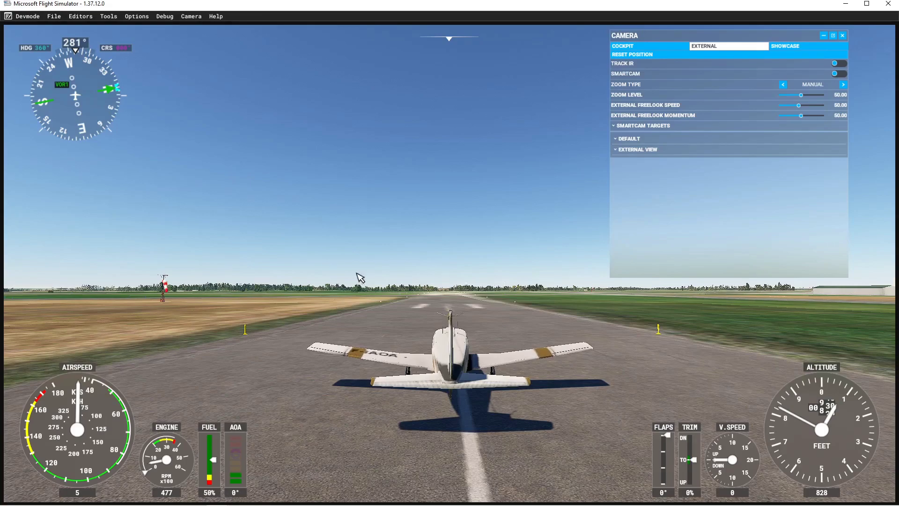
right_drag(315, 283, 281, 300)
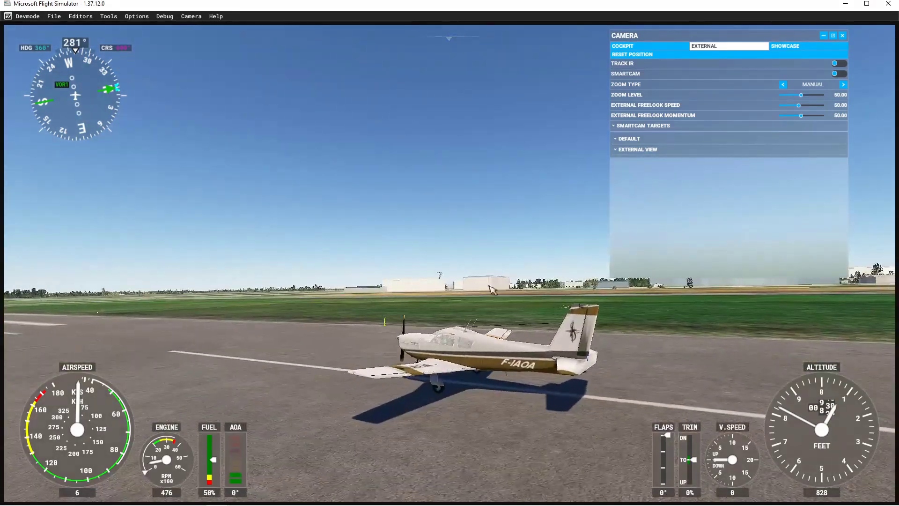
scroll(473, 368, up, 3)
scroll(473, 368, up, 10)
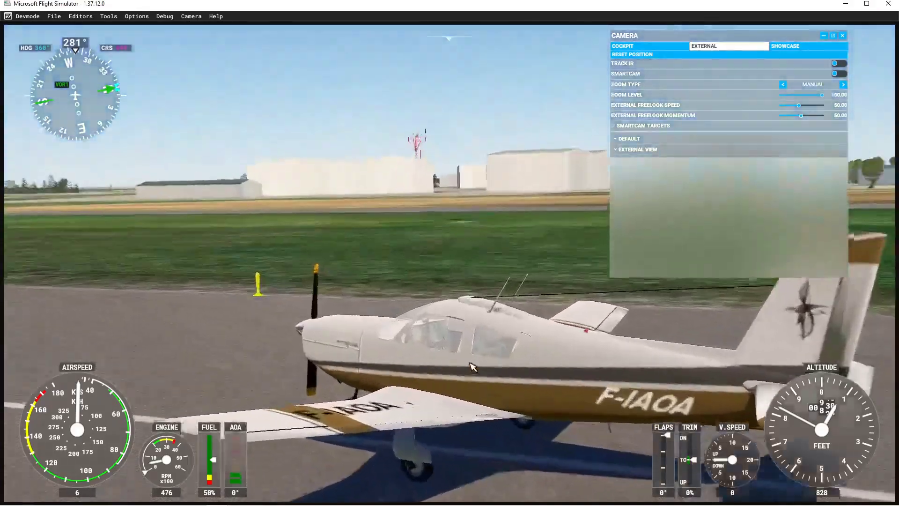
scroll(473, 368, up, 2)
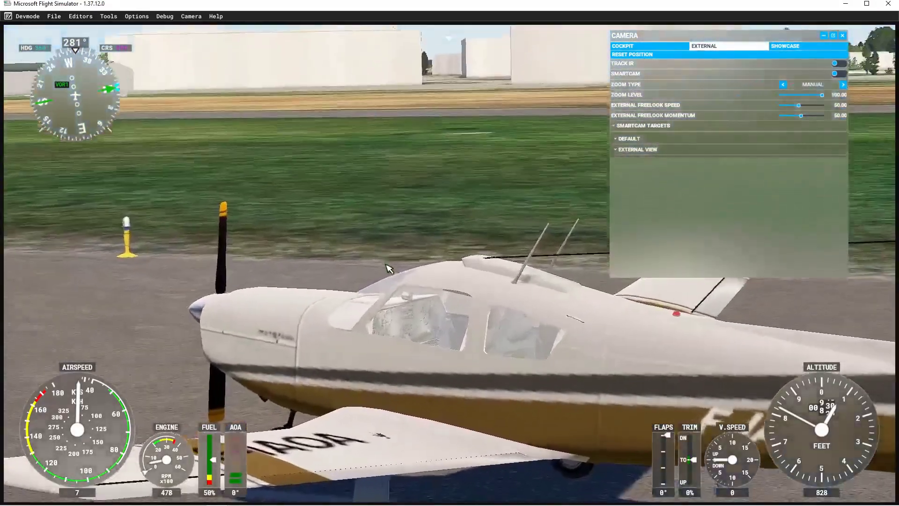
right_drag(388, 268, 375, 319)
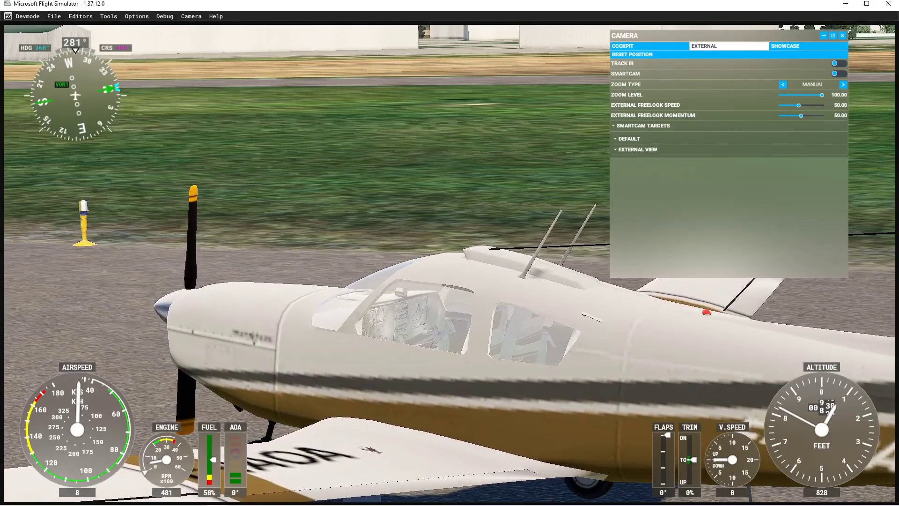
Compare the interior model in the cockpit view with how it looks through the windows in the external view.
click(646, 47)
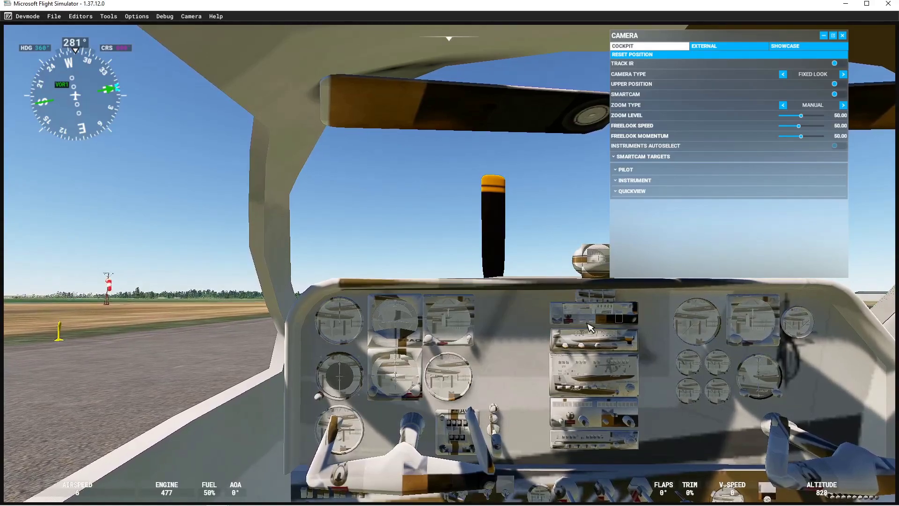
mouse_move(382, 225)
right_down()
mouse_move(487, 230)
mouse_move(365, 225)
mouse_move(349, 199)
mouse_move(379, 223)
right_up()
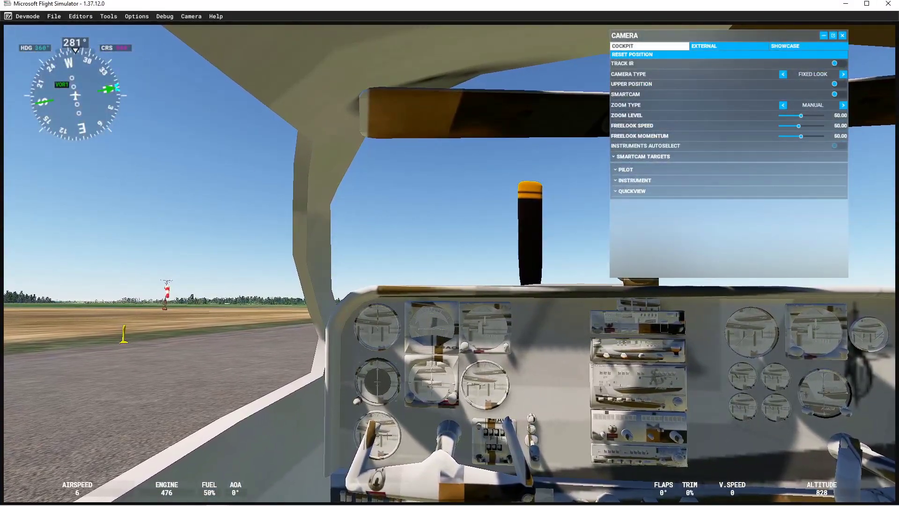
click(710, 50)
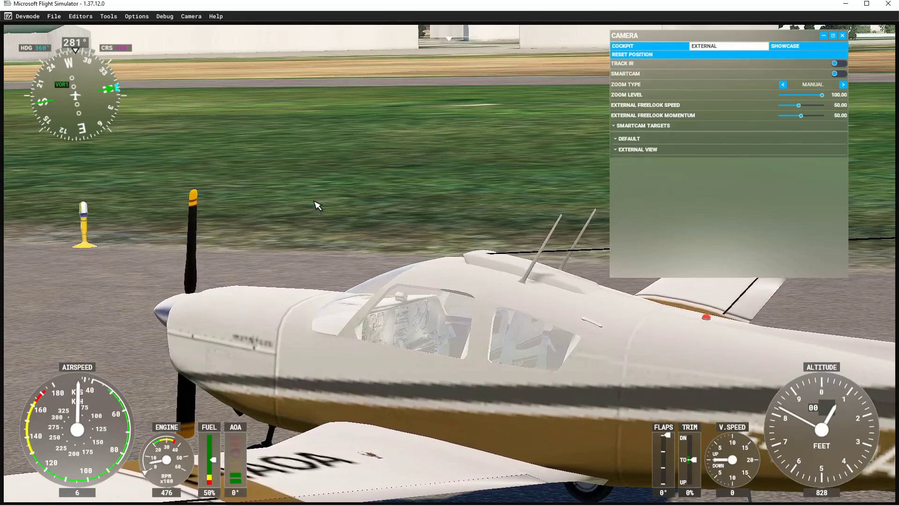
scroll(315, 203, down, 5)
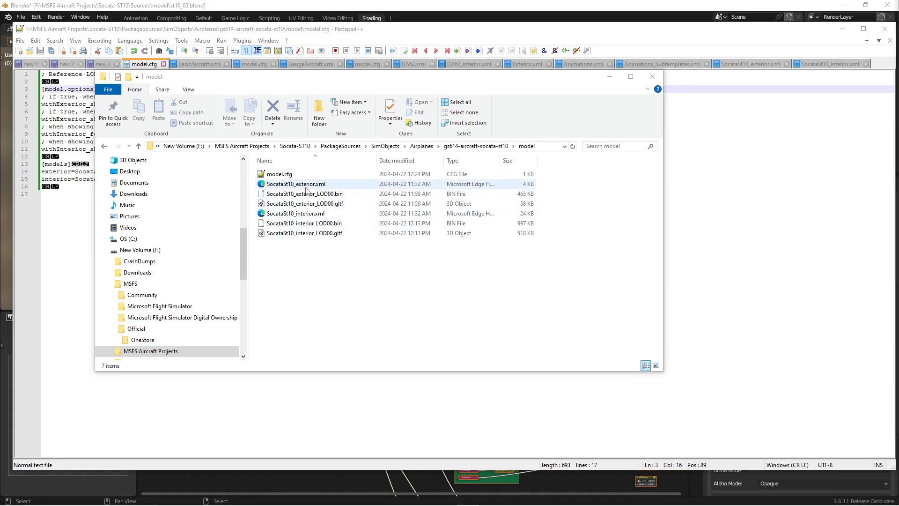
Browse the Socata-ST10 Packages folder down to the built aircraft's model folder and examine the files it contains.
click(294, 146)
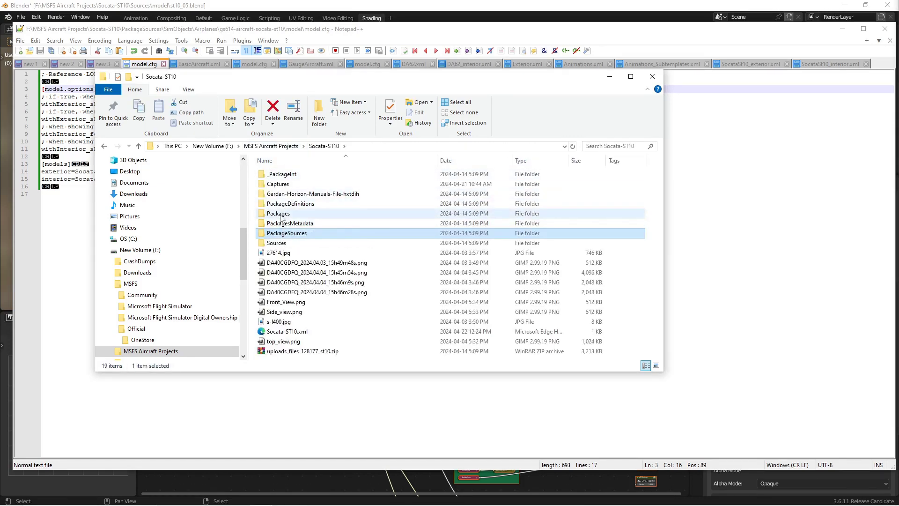
double_click(281, 218)
click(288, 178)
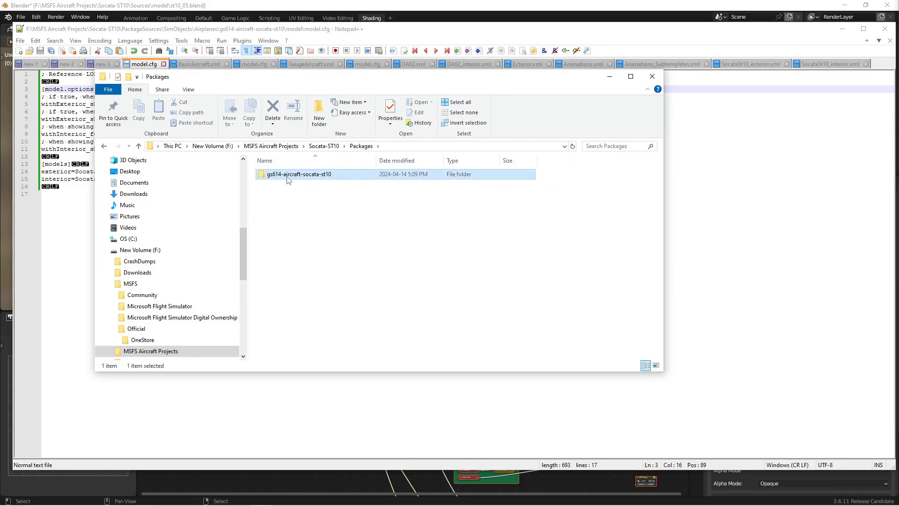
double_click(288, 175)
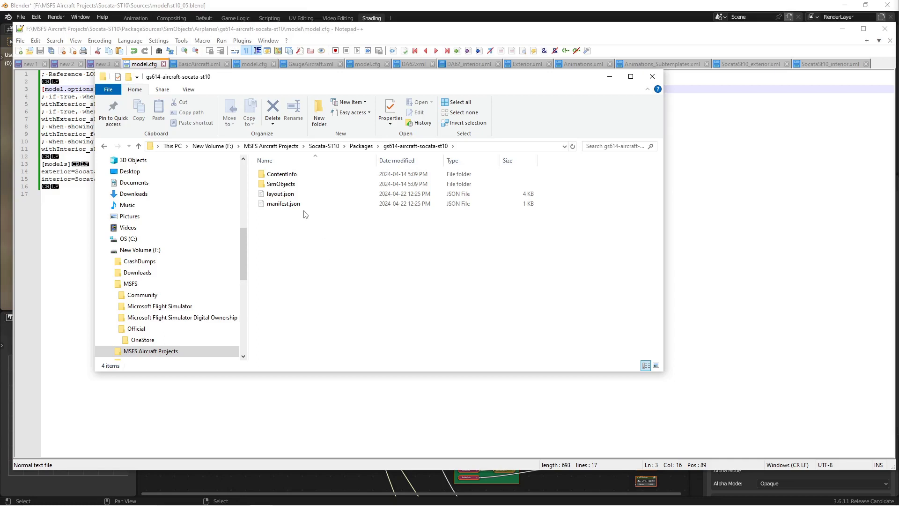
double_click(282, 174)
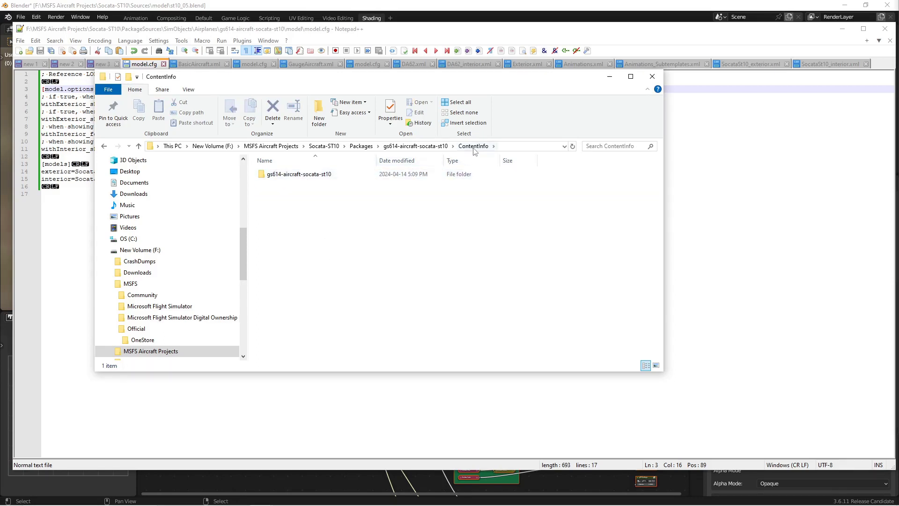
click(398, 146)
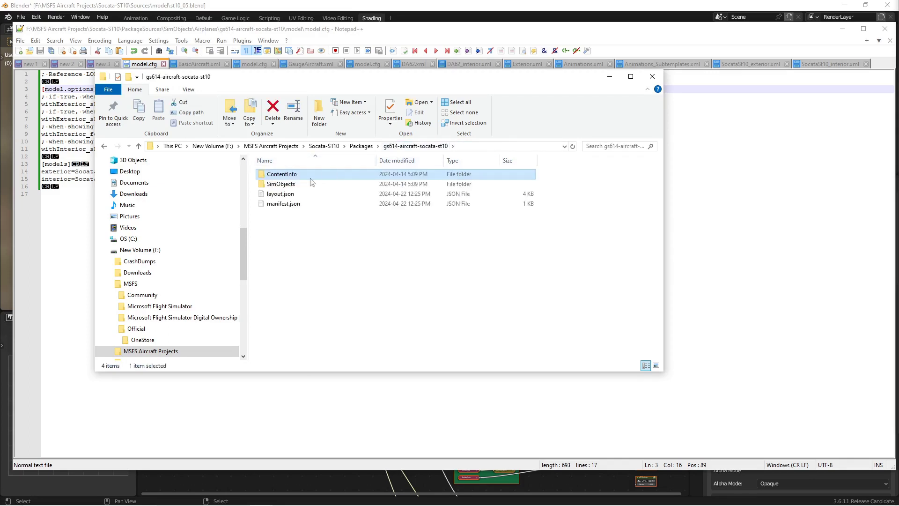
double_click(286, 182)
double_click(283, 177)
double_click(283, 177)
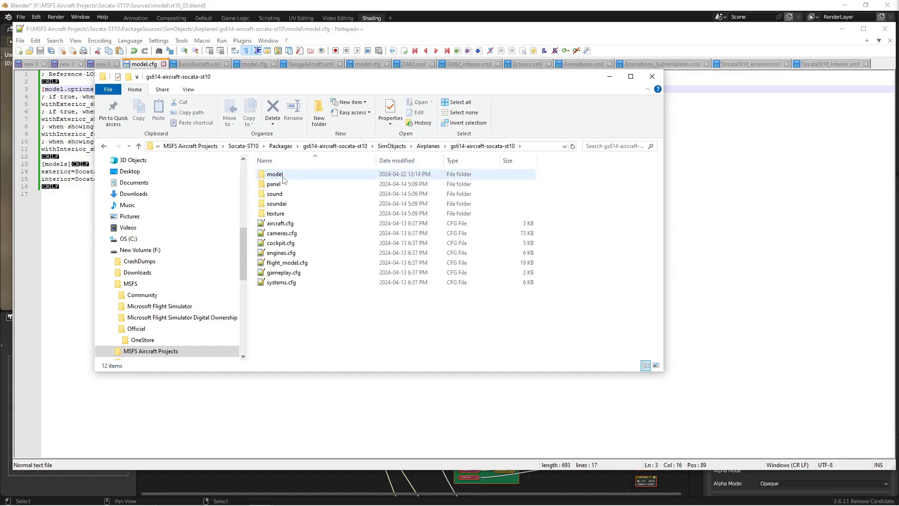
click(274, 177)
double_click(273, 177)
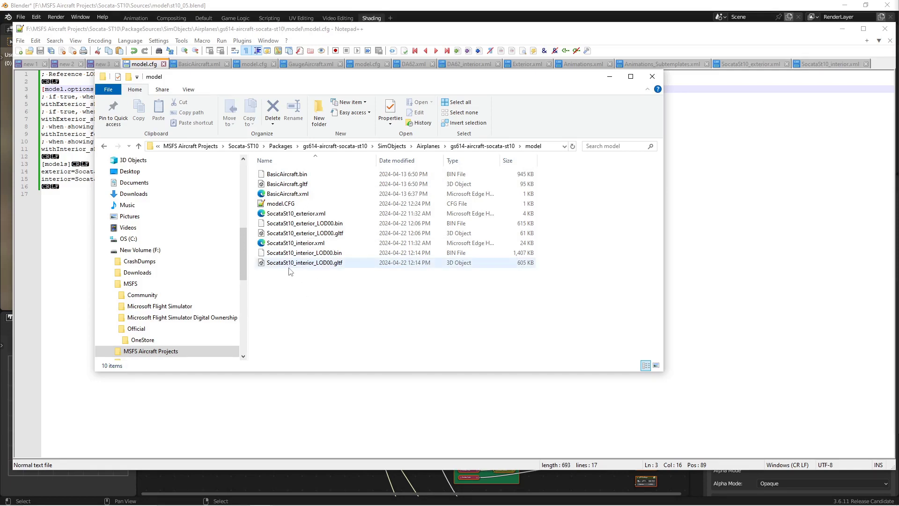
Open the aircraft's source model folder under PackageSources to compare its files with the built ones.
click(245, 146)
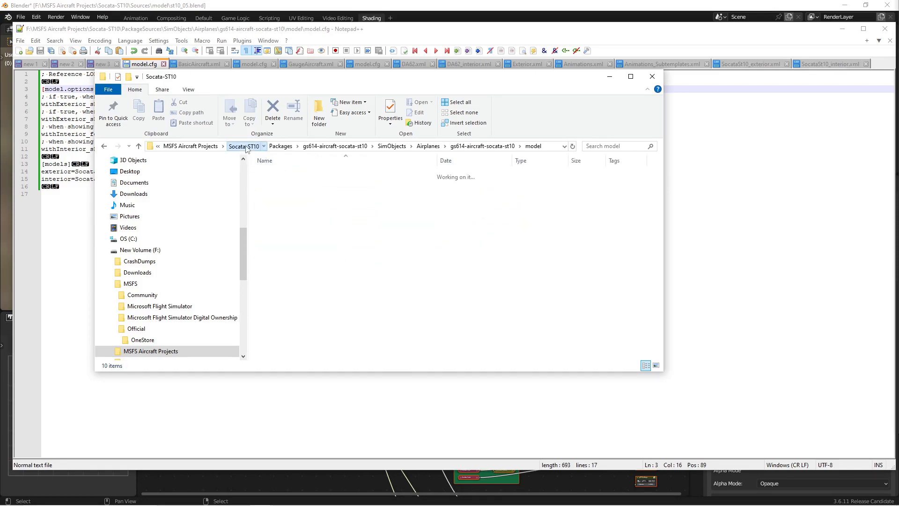
double_click(287, 234)
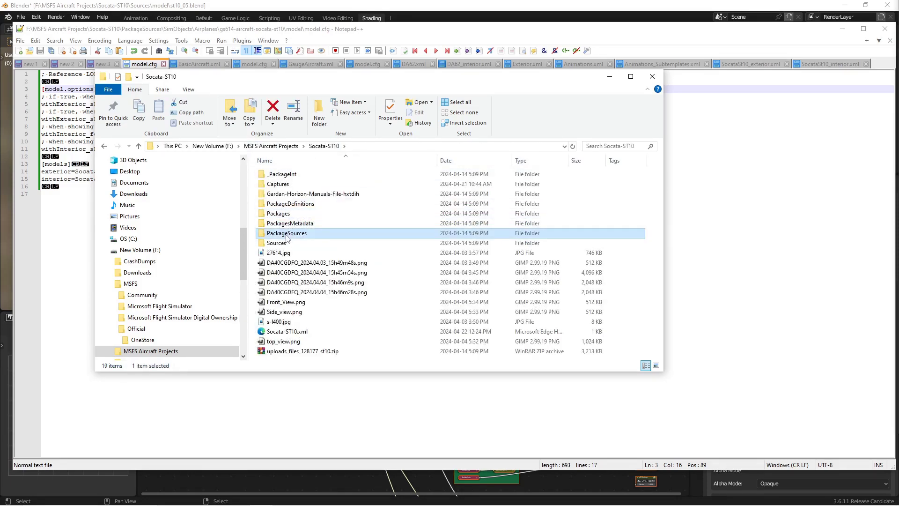
double_click(279, 174)
double_click(279, 175)
double_click(280, 175)
double_click(281, 175)
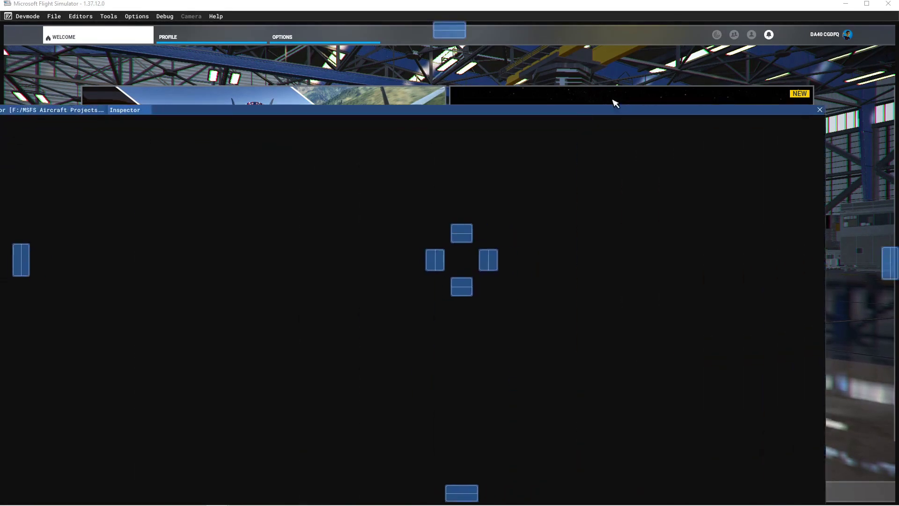
Switch to Microsoft Flight Simulator, clean all built data of the gs614-aircraft-socata-st10 package and check the Packages folder.
drag(614, 97, 712, 58)
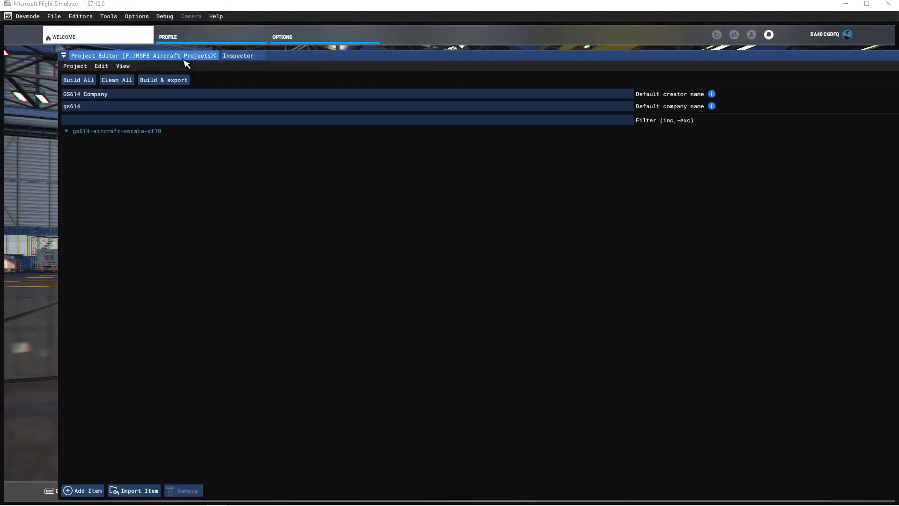
click(96, 133)
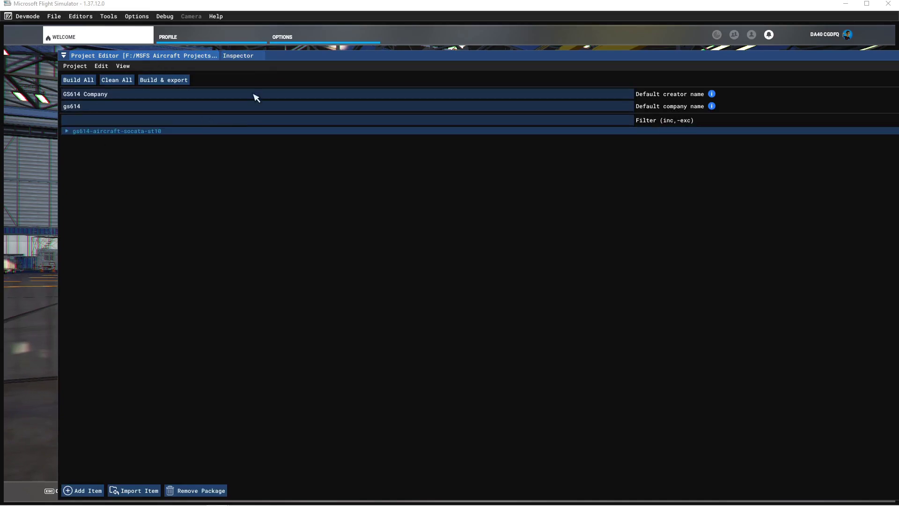
click(239, 57)
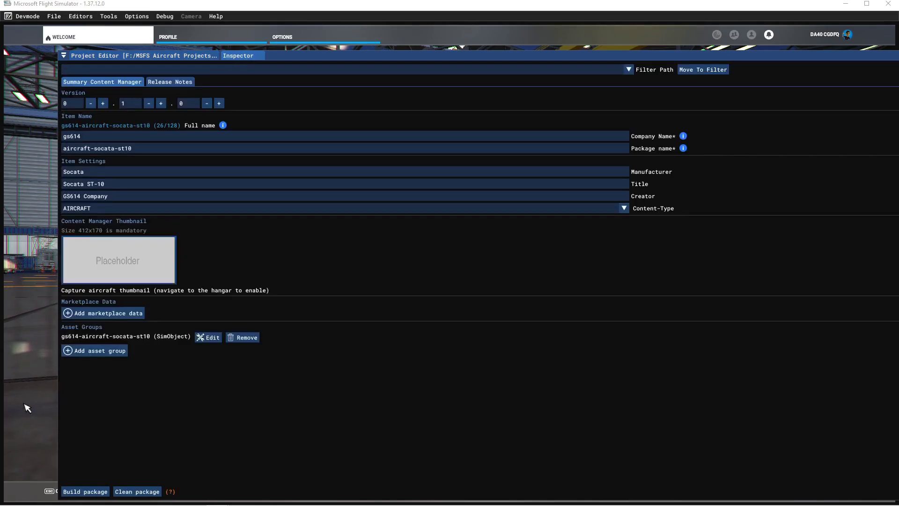
click(137, 491)
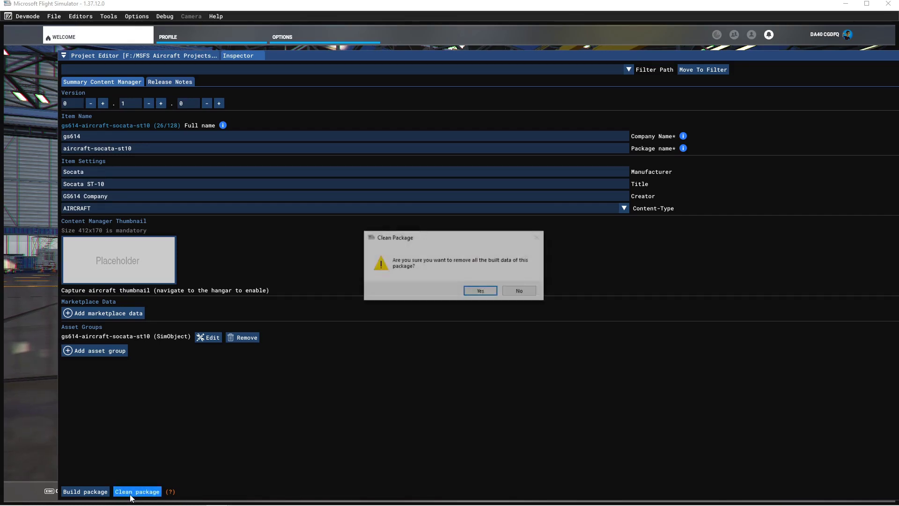
click(486, 294)
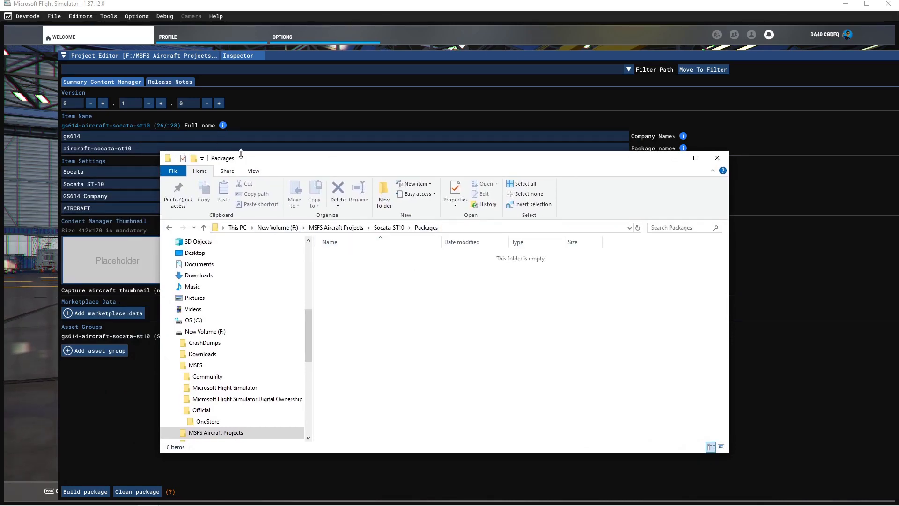
key(super+Down)
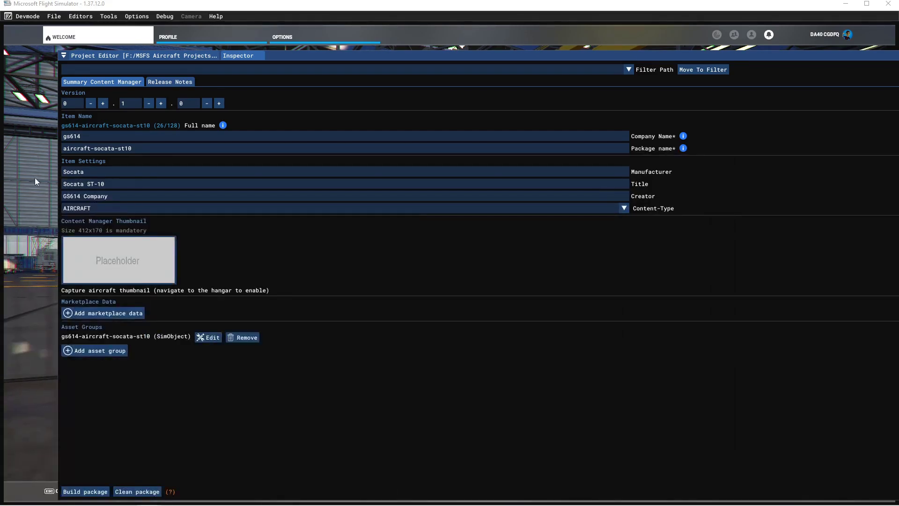
Build the gs614-aircraft-socata-st10 package from scratch and browse the new output in Packages down to the aircraft folder.
click(90, 495)
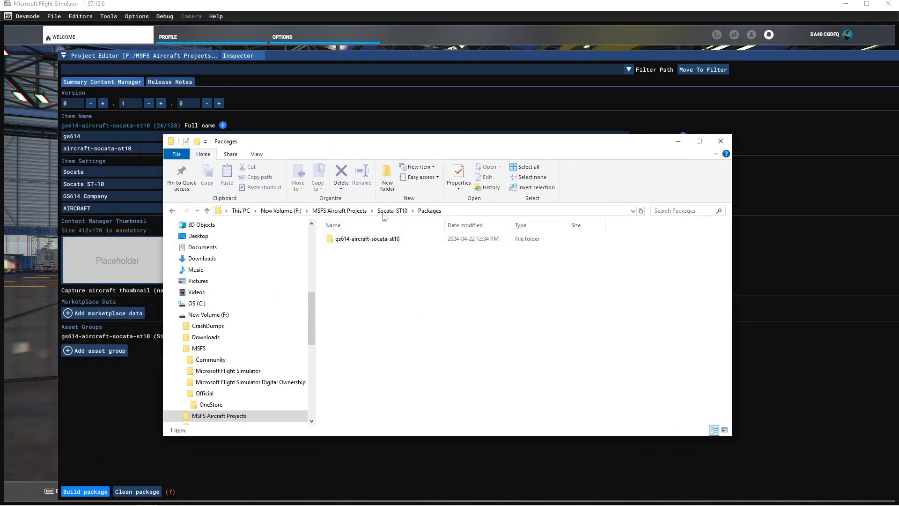
double_click(382, 240)
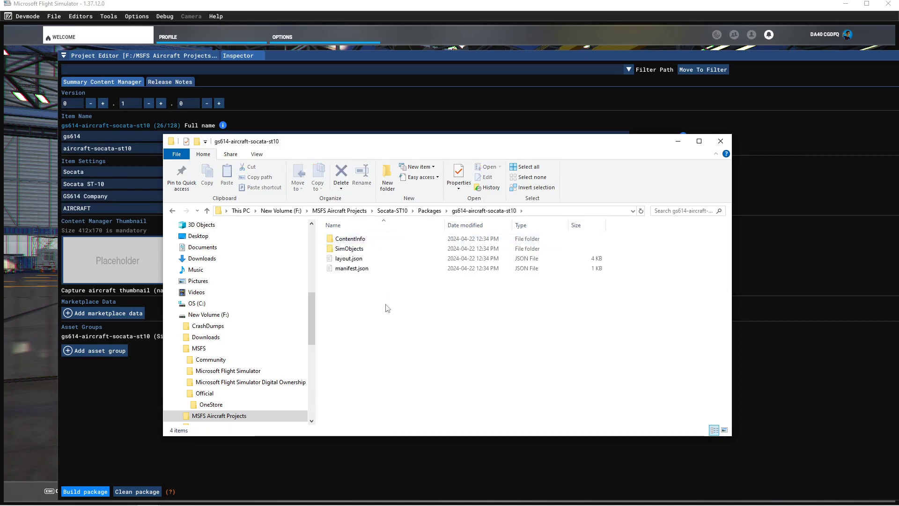
double_click(370, 240)
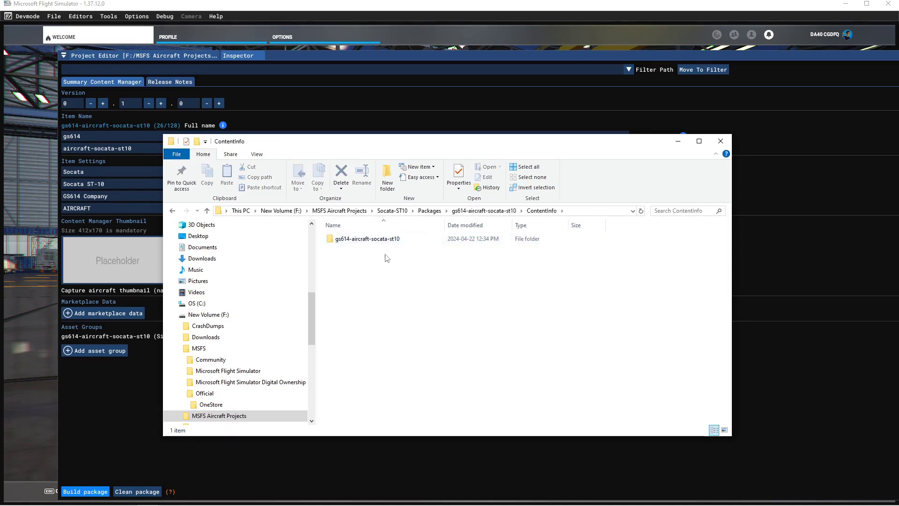
click(484, 210)
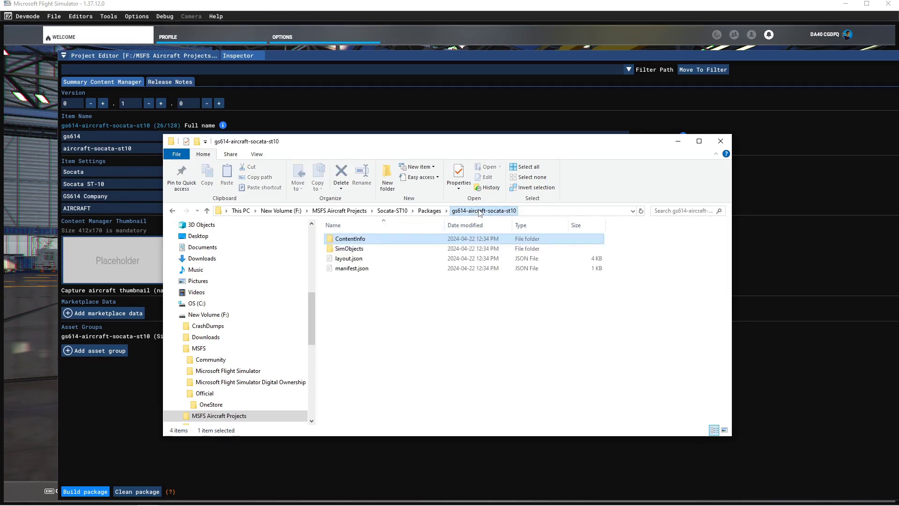
double_click(355, 249)
click(351, 239)
double_click(350, 239)
double_click(348, 238)
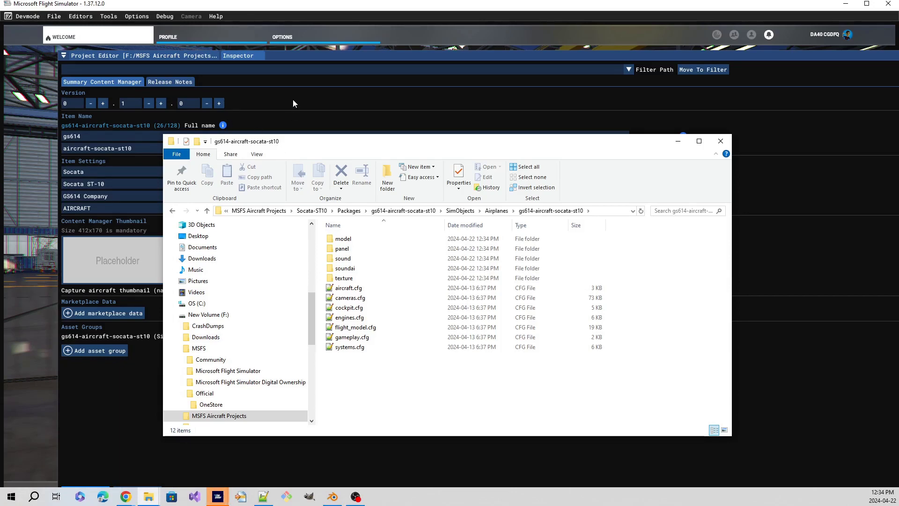
Check the latest build result in the PackageBuilder console and clear the console messages.
click(310, 56)
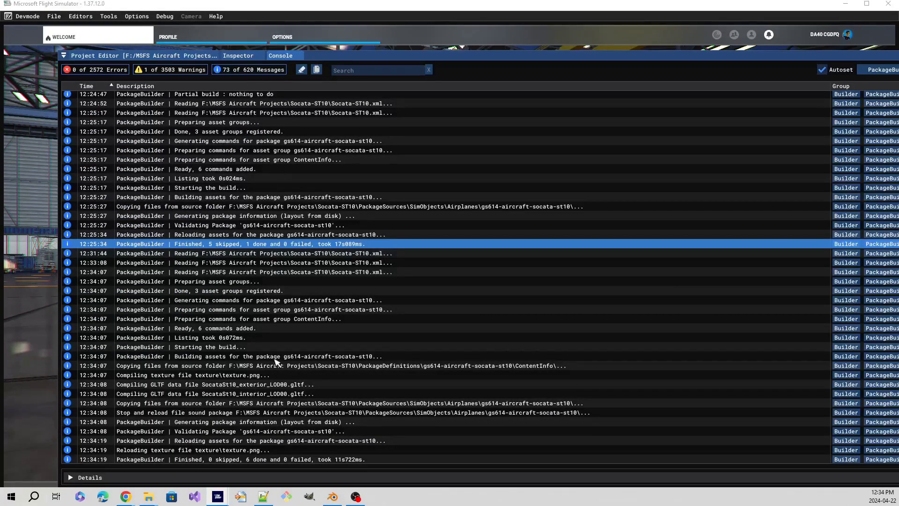
click(293, 460)
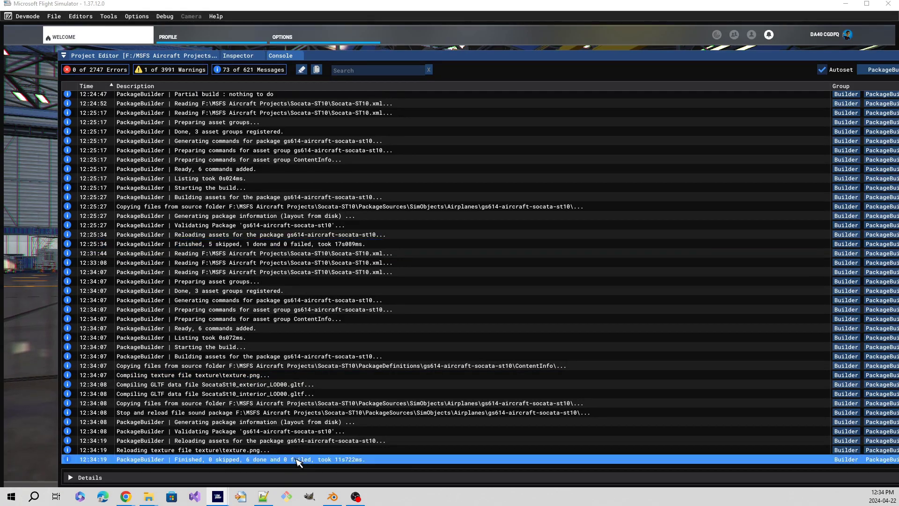
click(301, 69)
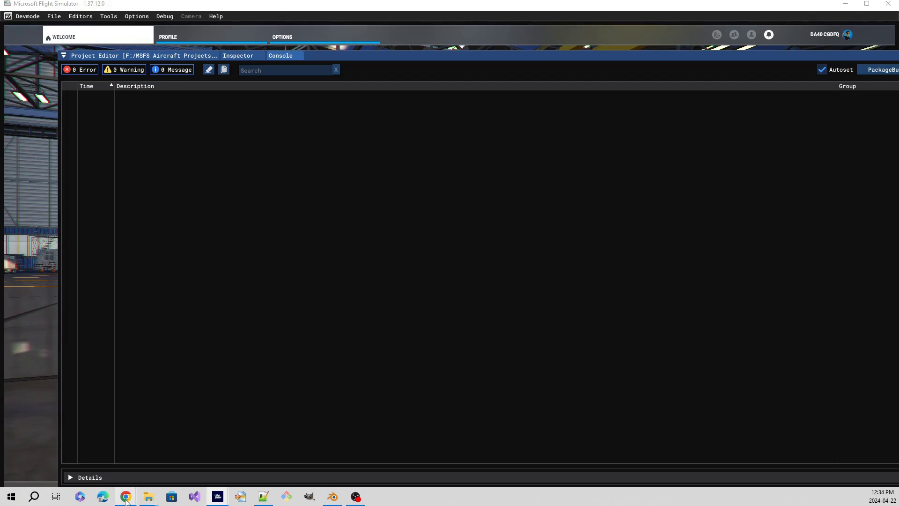
Return to the rebuilt aircraft folder in File Explorer and open its model folder to inspect the files.
mouse_move(151, 501)
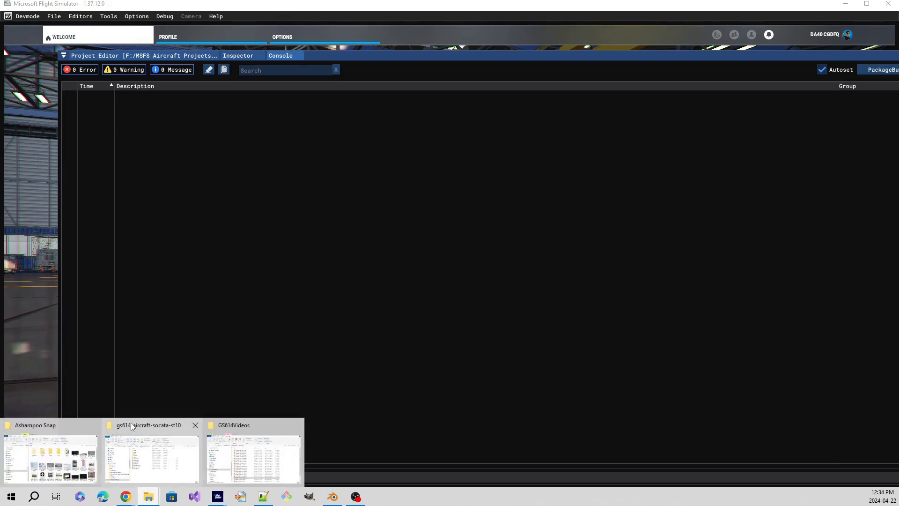
click(141, 443)
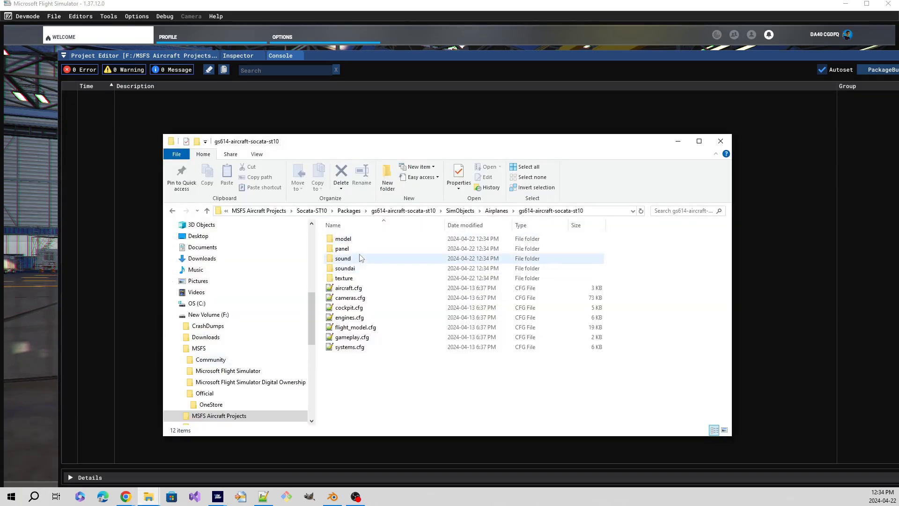
double_click(345, 239)
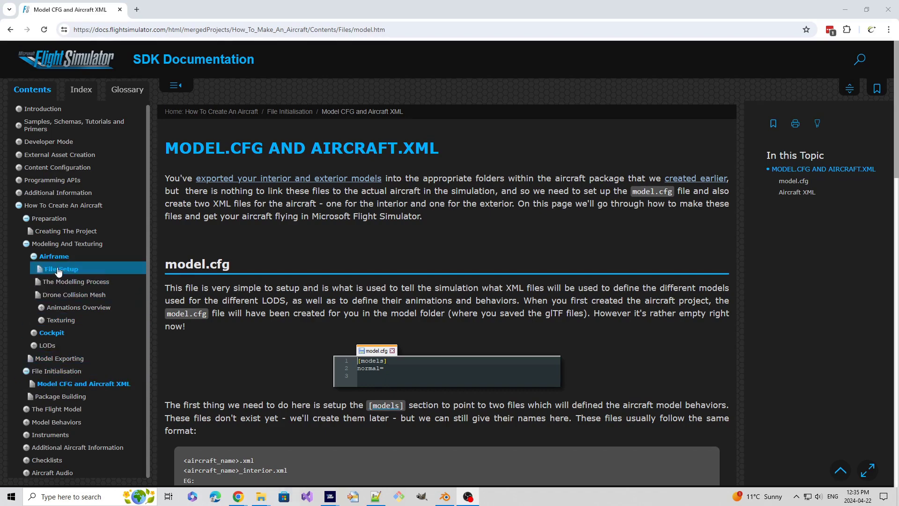
In the SDK documentation in Chrome, open the Animations Overview page and read its General, Setup and Rigging sections.
scroll(98, 320, down, 1)
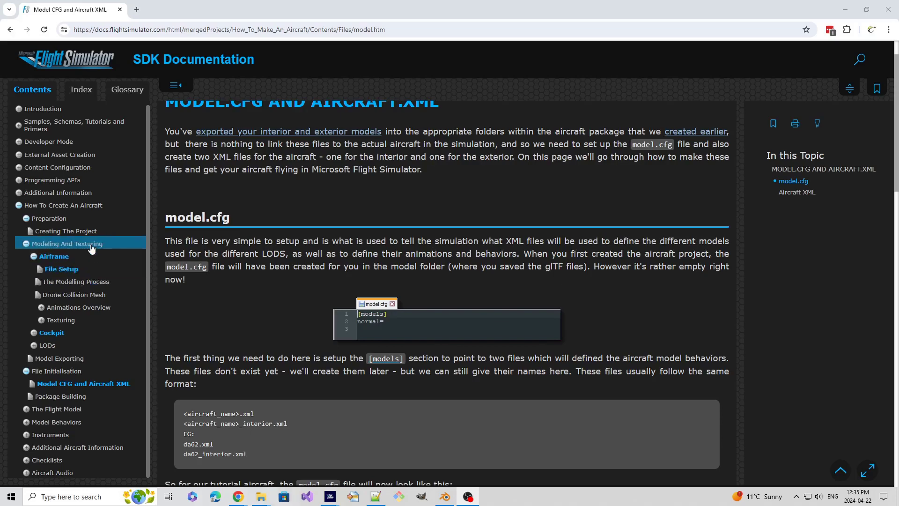
click(97, 308)
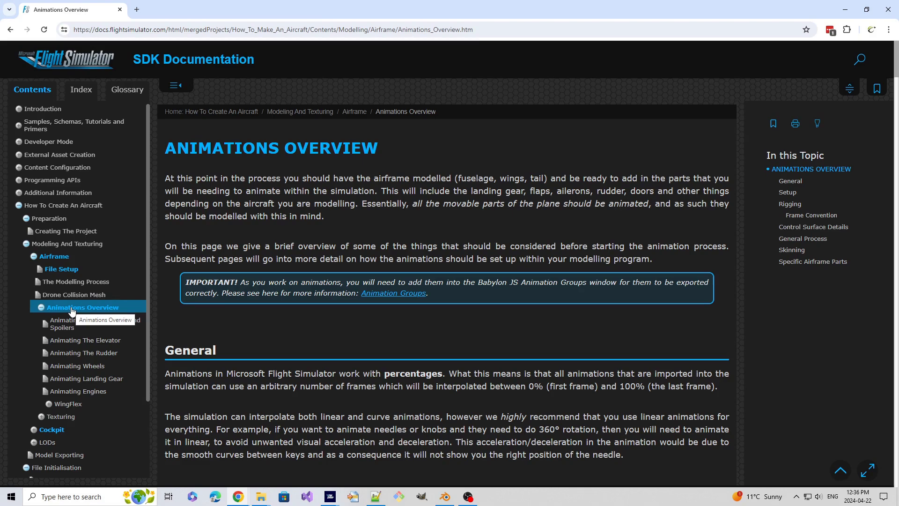
scroll(510, 219, down, 9)
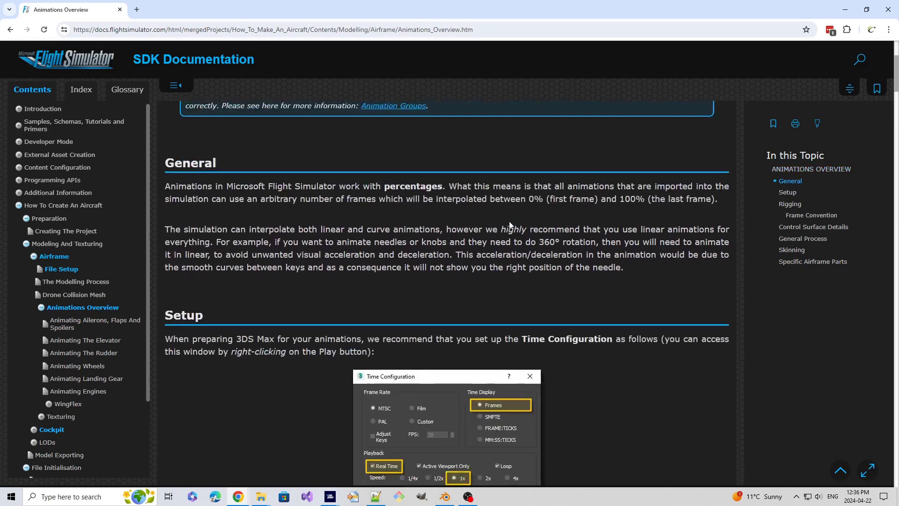
scroll(510, 225, down, 1)
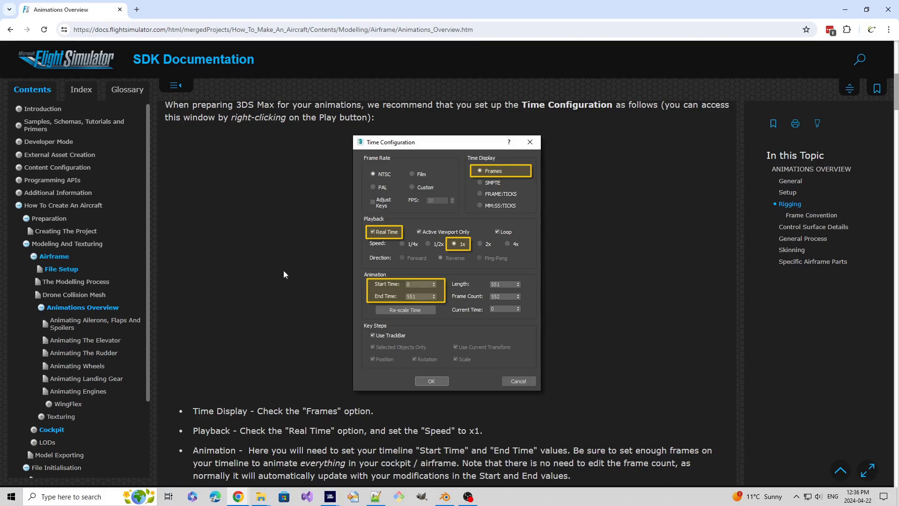
scroll(642, 270, down, 1)
scroll(643, 270, down, 15)
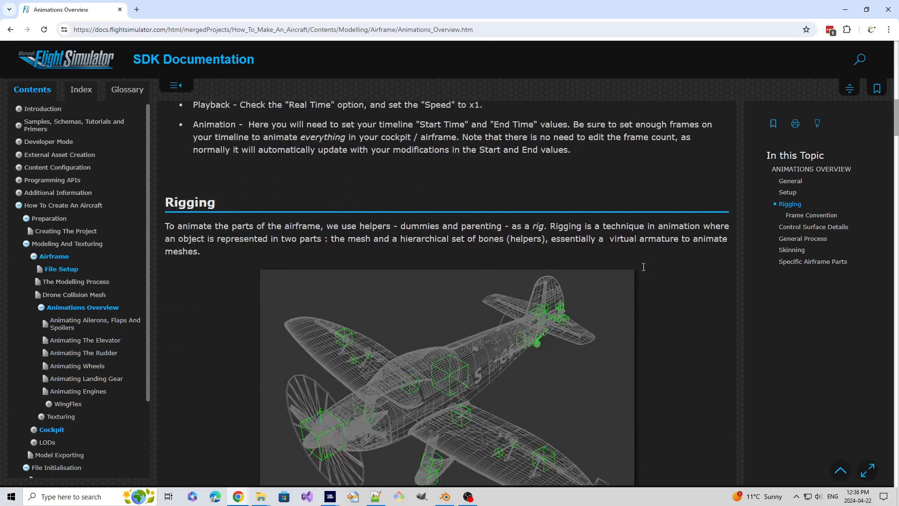
scroll(644, 269, up, 20)
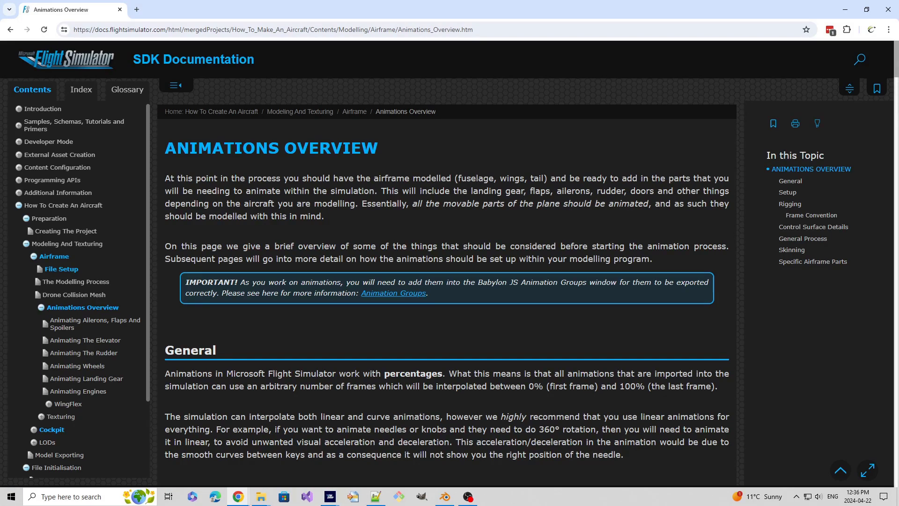
Open the Animating Ailerons, Flaps And Spoilers page and read its steps, including the aileron frame position table.
click(88, 324)
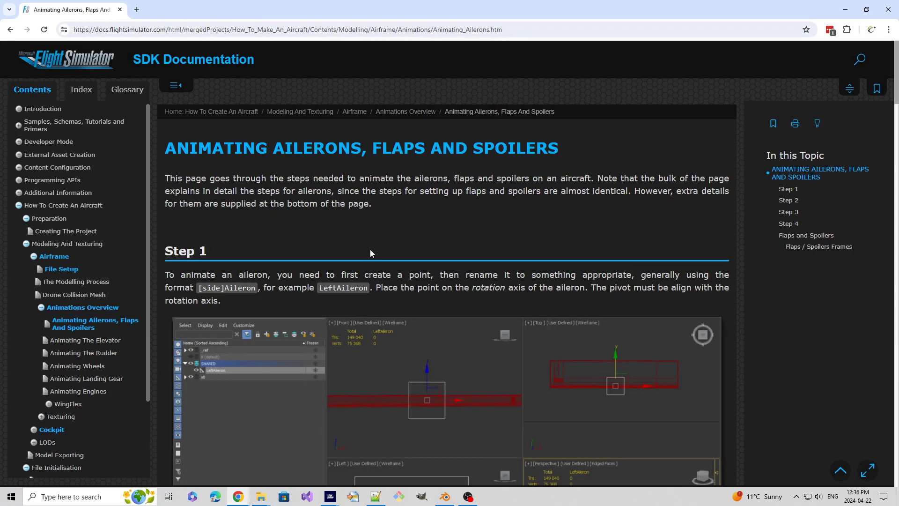
scroll(371, 250, down, 10)
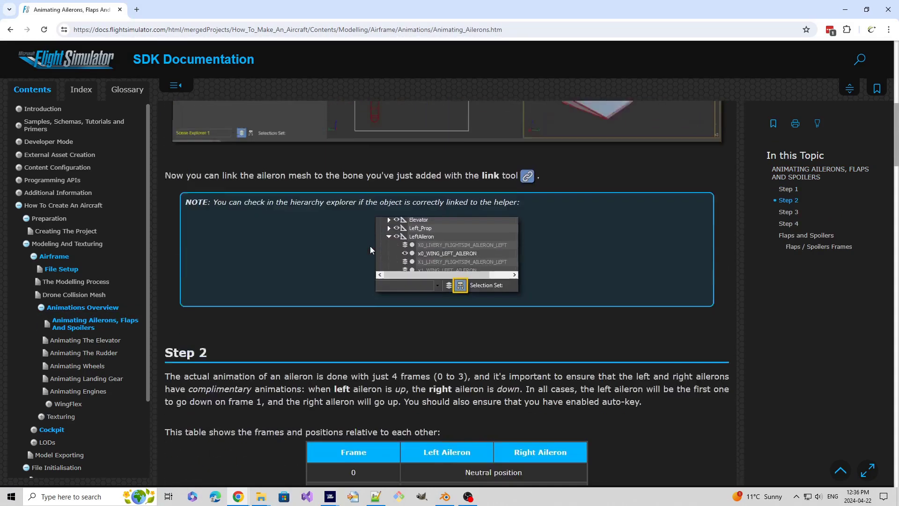
scroll(370, 250, down, 2)
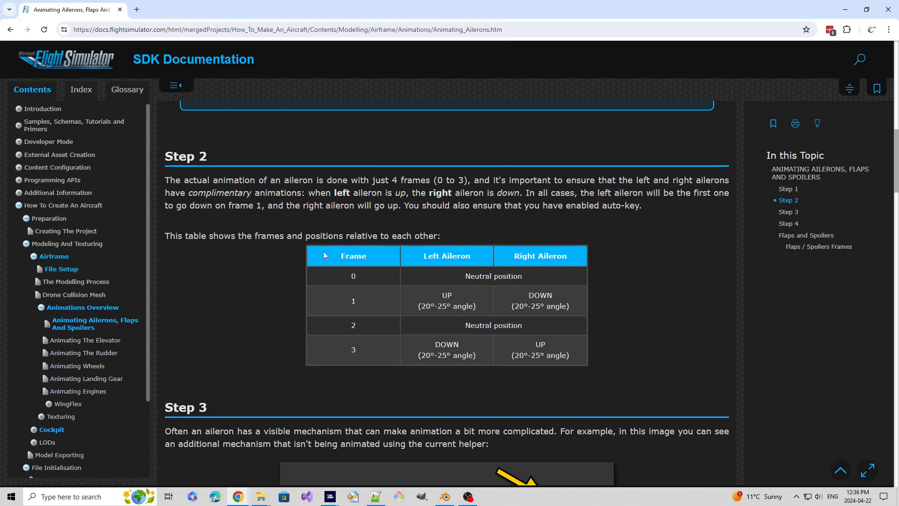
scroll(211, 299, down, 18)
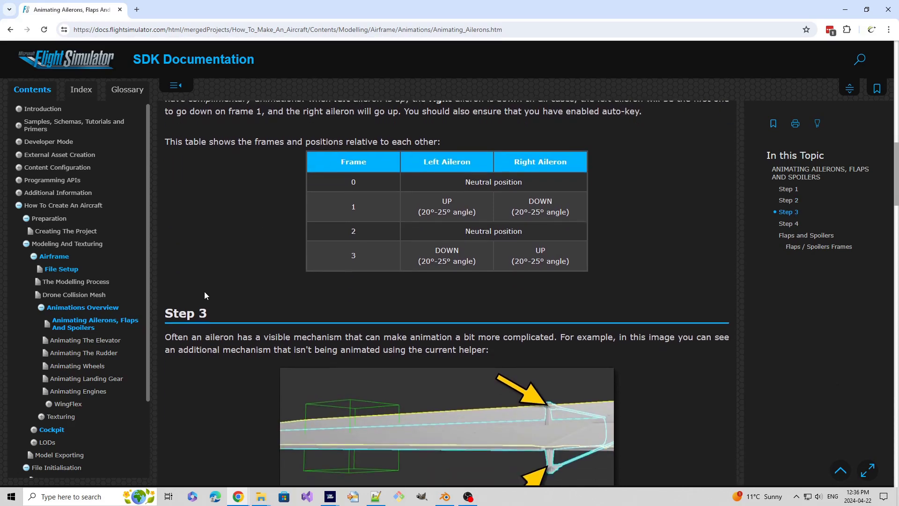
scroll(208, 298, down, 2)
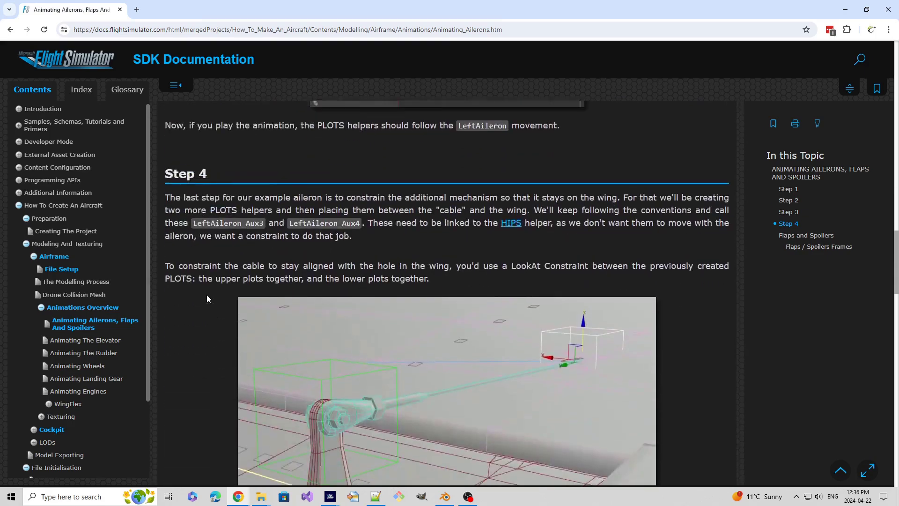
scroll(207, 298, up, 4)
scroll(208, 295, up, 20)
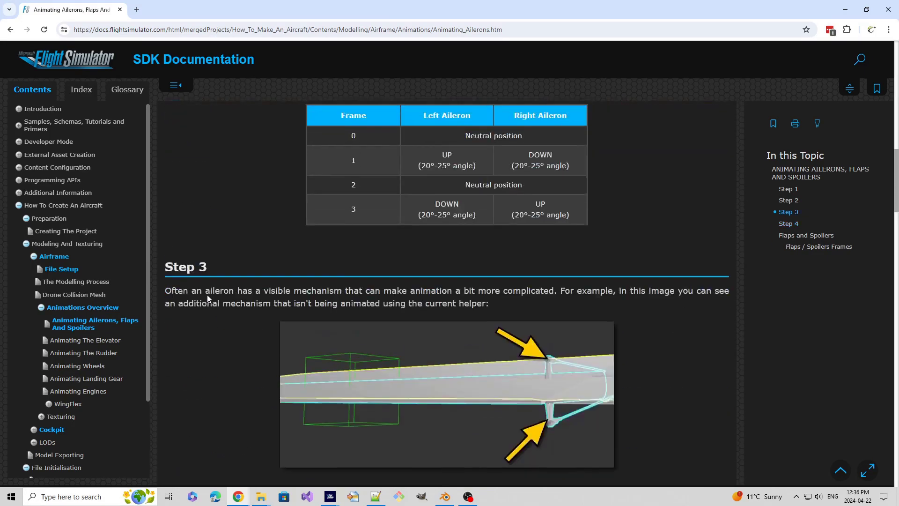
scroll(207, 298, up, 3)
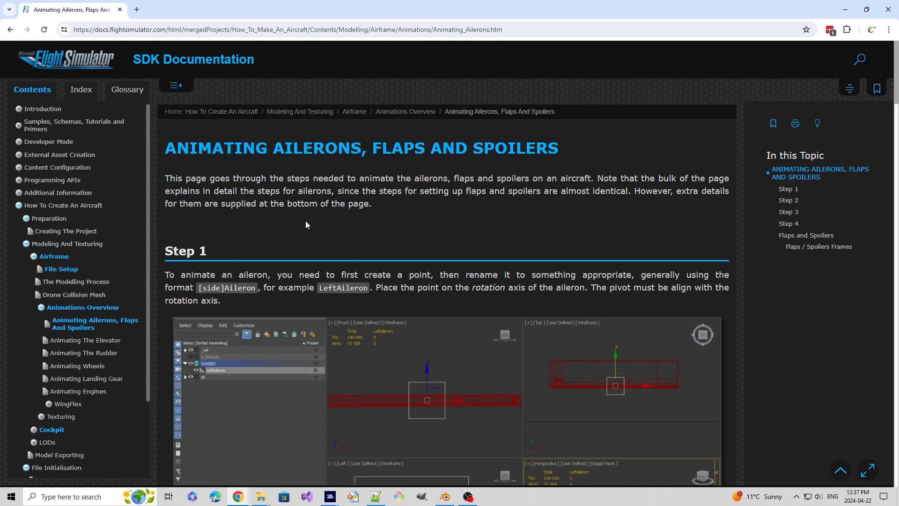
scroll(306, 220, down, 7)
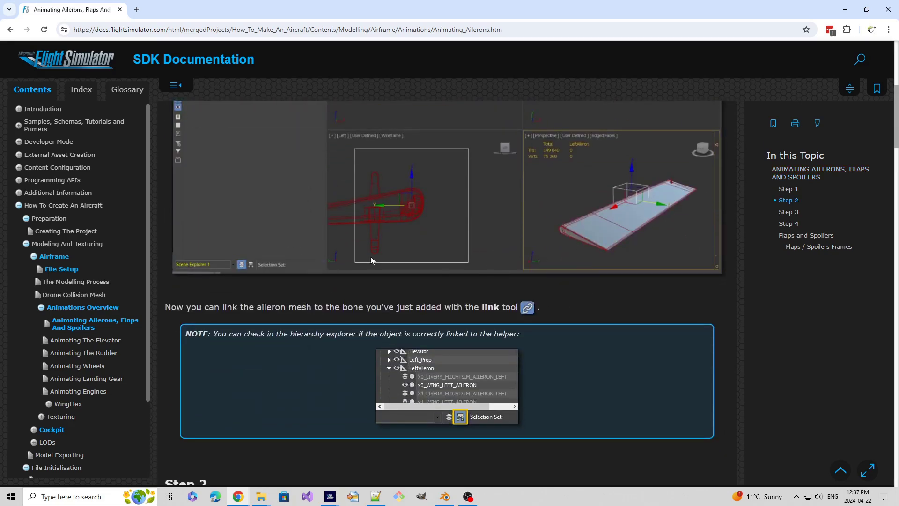
Browse the documentation pages on animating the elevator, rudder, wheels and landing gear, checking the wheel helpers and frame table.
click(113, 341)
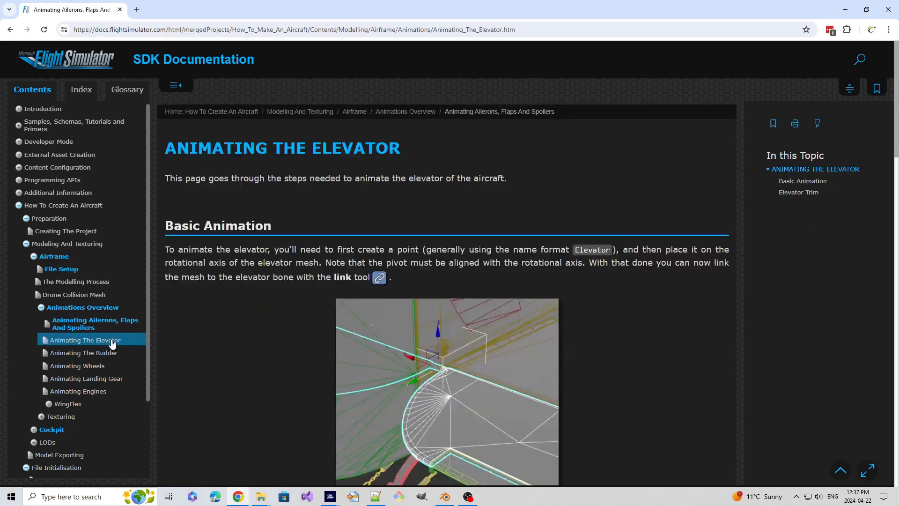
click(112, 355)
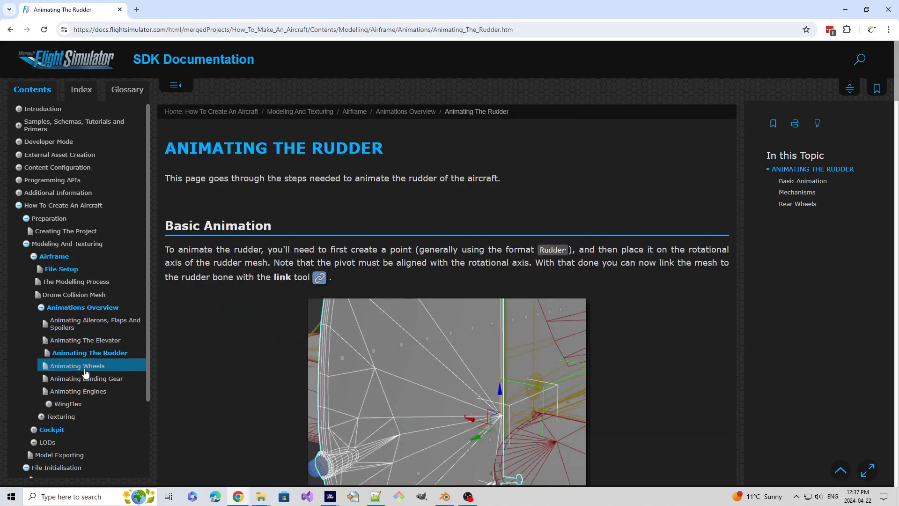
click(83, 370)
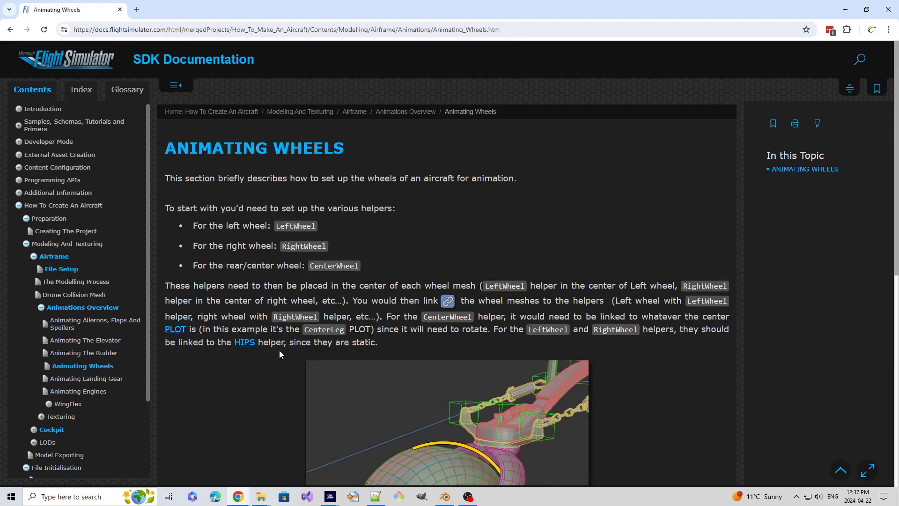
scroll(332, 286, down, 10)
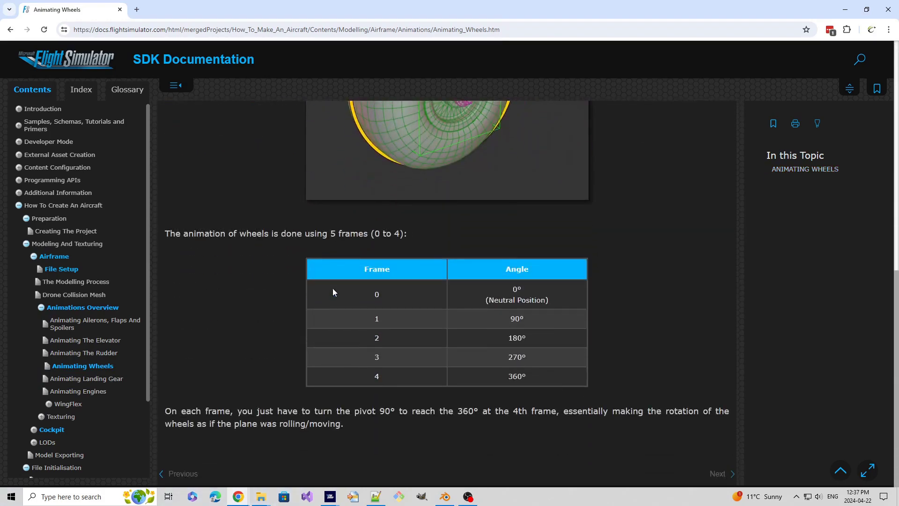
scroll(306, 301, up, 9)
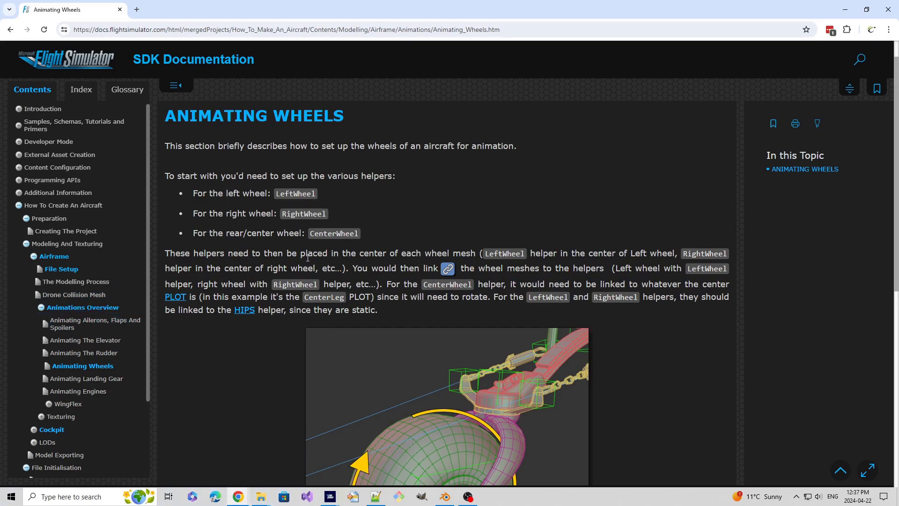
click(92, 378)
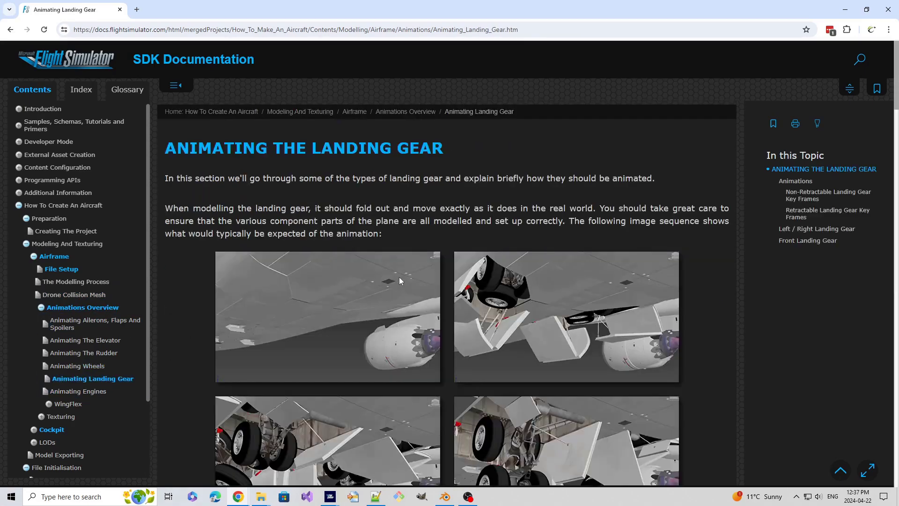
scroll(399, 277, down, 4)
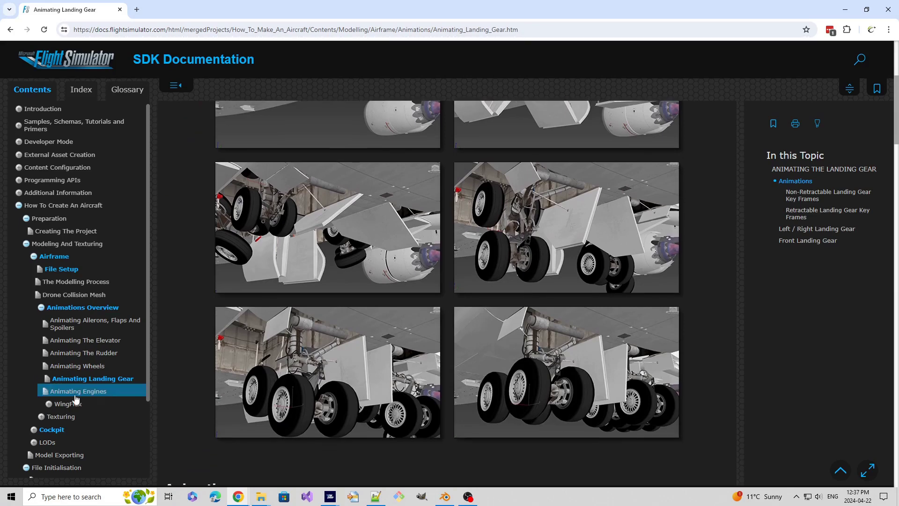
Read the Propellers and Reactors sections of the Animating Engines page, and open the WingFlex page.
click(75, 392)
scroll(301, 314, down, 2)
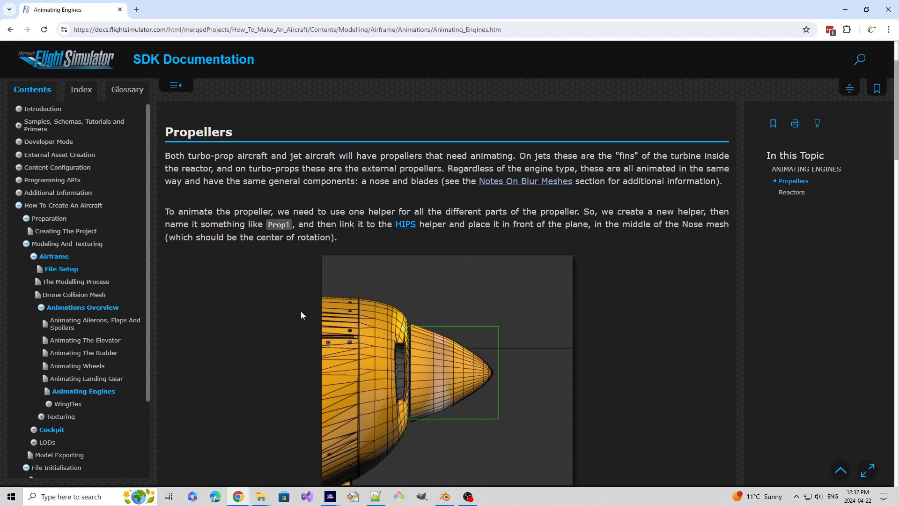
scroll(301, 314, down, 4)
scroll(304, 316, down, 5)
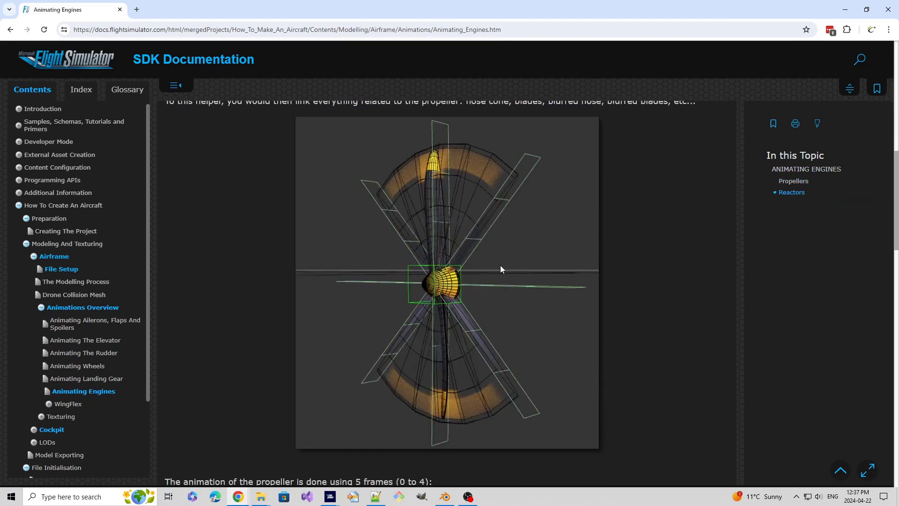
scroll(277, 280, down, 11)
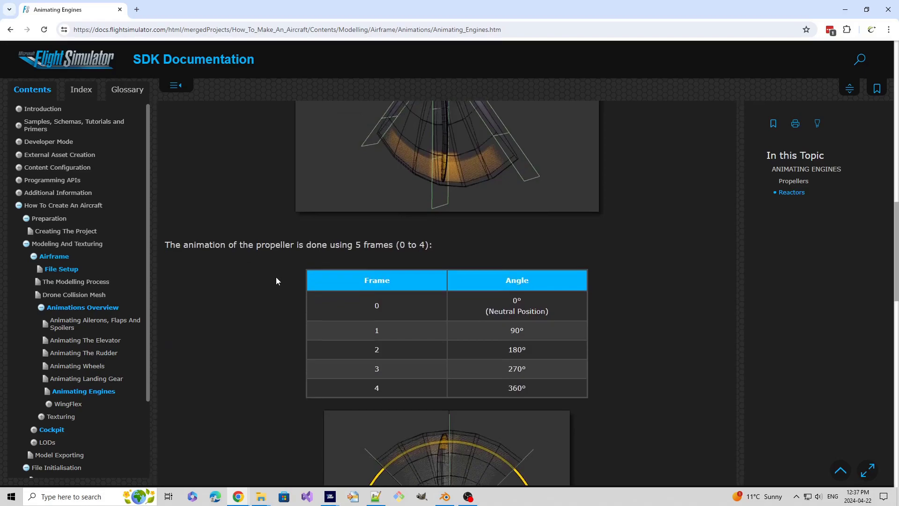
scroll(238, 245, down, 5)
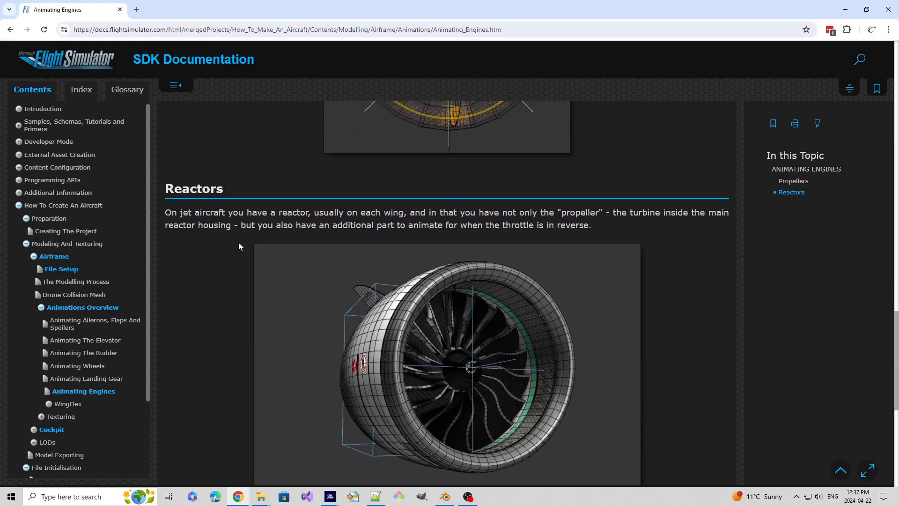
scroll(238, 245, up, 8)
scroll(239, 246, up, 10)
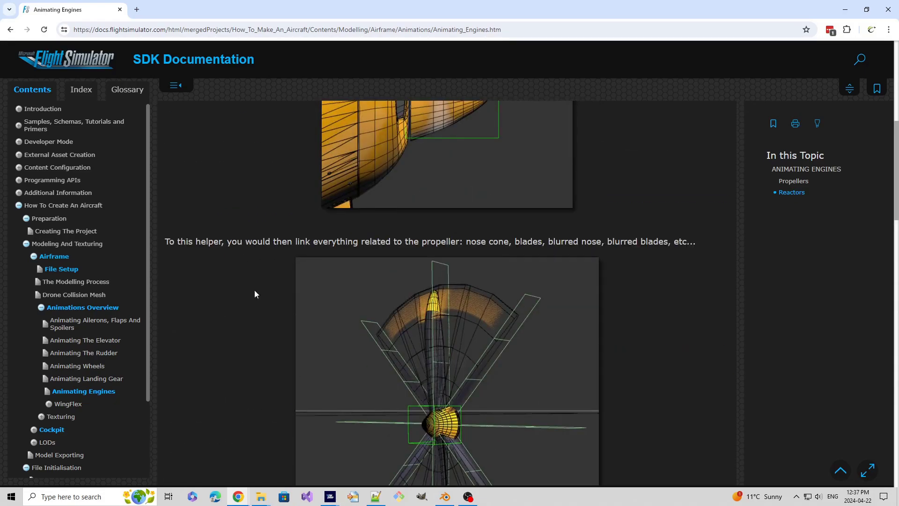
click(70, 404)
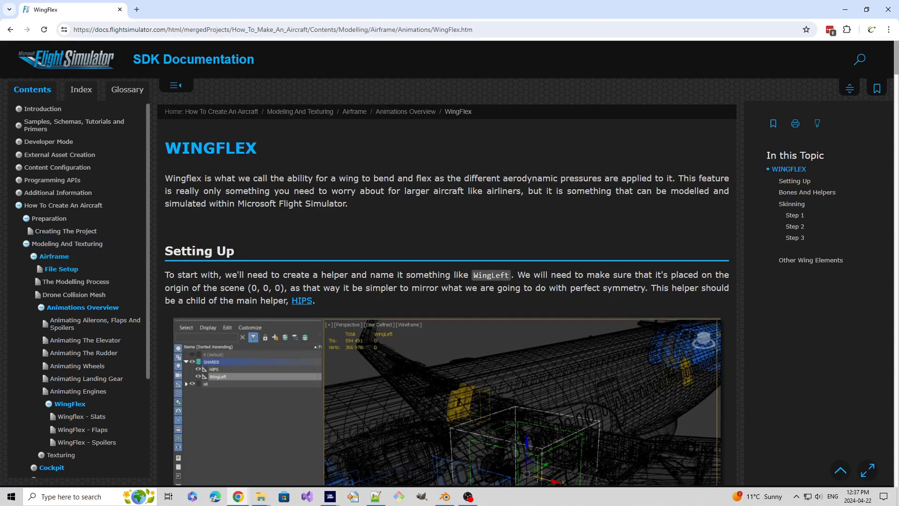
key(alt+Tab)
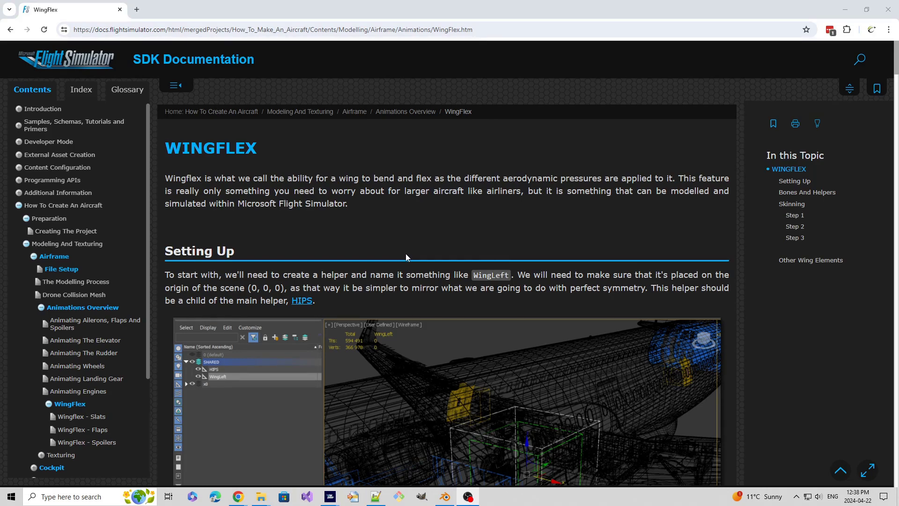
key(alt+Tab)
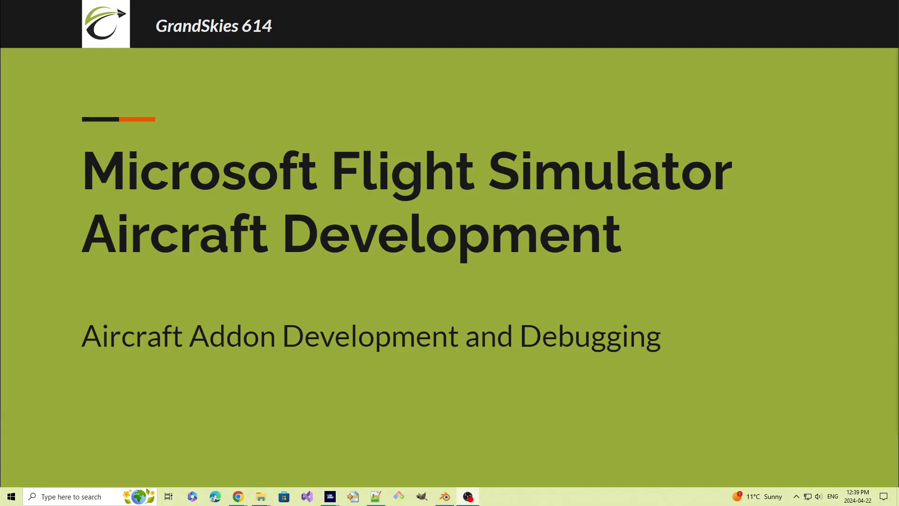
click(355, 308)
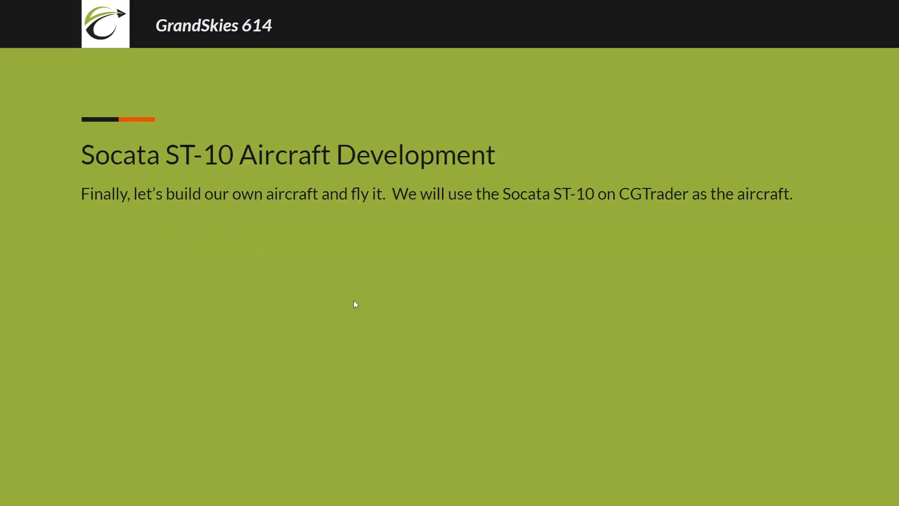